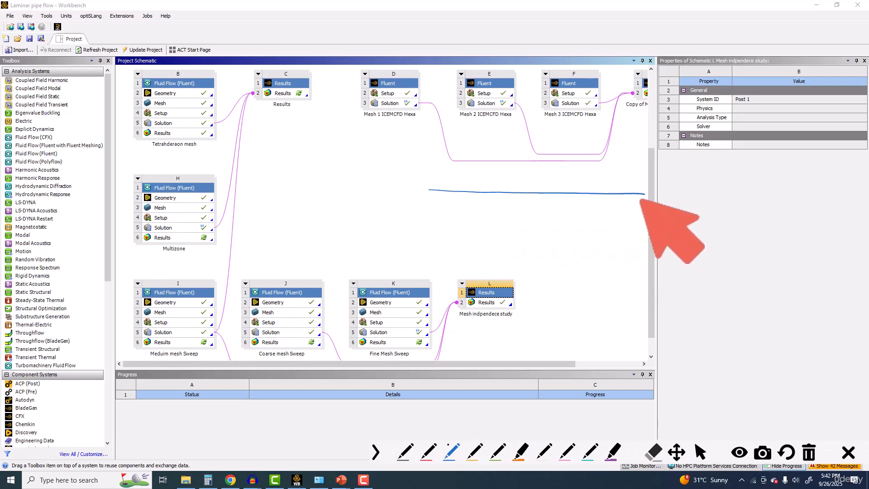
Step: Sketch a horizontal cylindrical pipe in blue over the blank schematic area and add circled labels 1 and 2 above it
{"action": "left_click_drag", "start_coordinate": [428, 237], "coordinate": [653, 237]}
{"action": "mouse_move", "coordinate": [644, 195]}
{"action": "left_mouse_down"}
{"action": "mouse_move", "coordinate": [633, 221]}
{"action": "mouse_move", "coordinate": [642, 194]}
{"action": "left_mouse_up"}
{"action": "mouse_move", "coordinate": [431, 188]}
{"action": "left_mouse_down"}
{"action": "mouse_move", "coordinate": [421, 226]}
{"action": "mouse_move", "coordinate": [424, 190]}
{"action": "left_mouse_up"}
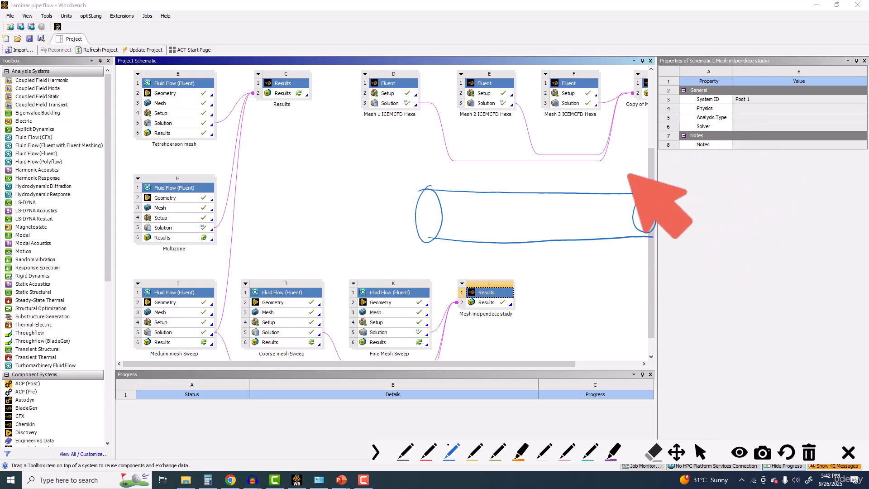
{"action": "mouse_move", "coordinate": [615, 161]}
{"action": "left_mouse_down"}
{"action": "mouse_move", "coordinate": [612, 180]}
{"action": "mouse_move", "coordinate": [616, 162]}
{"action": "left_mouse_up"}
{"action": "left_click_drag", "start_coordinate": [614, 168], "coordinate": [615, 176]}
{"action": "left_click_drag", "start_coordinate": [689, 161], "coordinate": [685, 169]}
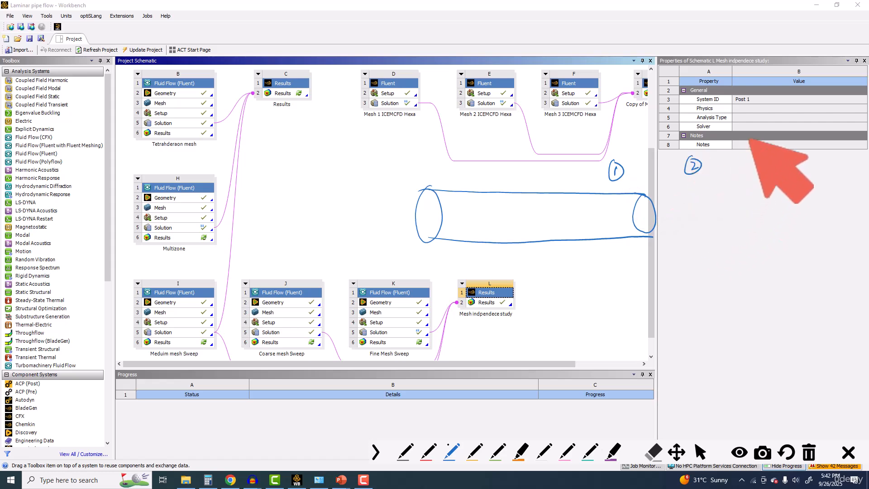
Step: Draw a divided circle, then a hatched half section under 2, a quarter section under circled 3, and thin wedges under circled 4
{"action": "mouse_move", "coordinate": [780, 97]}
{"action": "left_mouse_down"}
{"action": "mouse_move", "coordinate": [758, 113]}
{"action": "mouse_move", "coordinate": [774, 100]}
{"action": "mouse_move", "coordinate": [805, 118]}
{"action": "mouse_move", "coordinate": [780, 136]}
{"action": "left_mouse_up"}
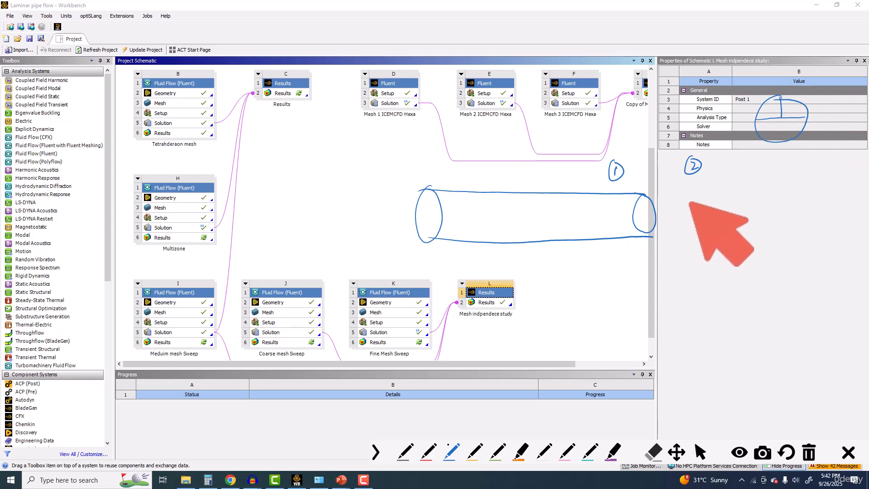
{"action": "mouse_move", "coordinate": [696, 193]}
{"action": "left_mouse_down"}
{"action": "mouse_move", "coordinate": [685, 216]}
{"action": "mouse_move", "coordinate": [696, 193]}
{"action": "mouse_move", "coordinate": [702, 201]}
{"action": "left_mouse_up"}
{"action": "mouse_move", "coordinate": [741, 157]}
{"action": "left_mouse_down"}
{"action": "mouse_move", "coordinate": [745, 202]}
{"action": "mouse_move", "coordinate": [760, 196]}
{"action": "mouse_move", "coordinate": [746, 204]}
{"action": "left_mouse_up"}
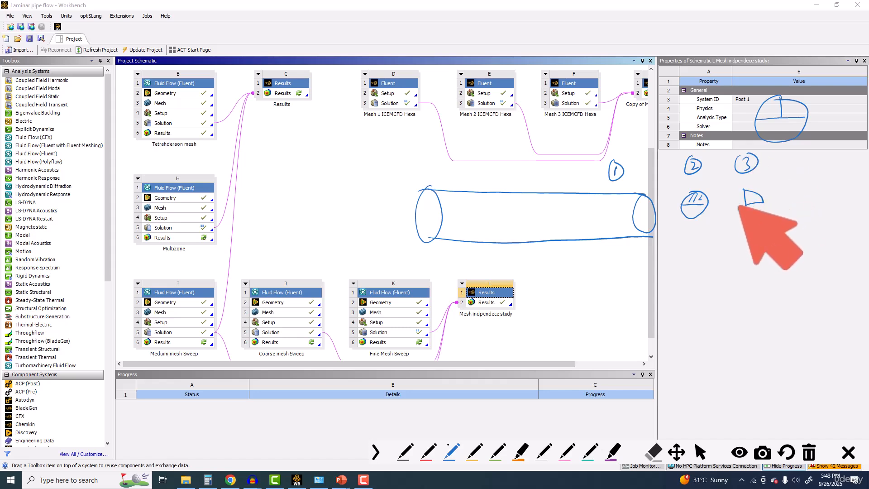
{"action": "left_click_drag", "start_coordinate": [784, 160], "coordinate": [792, 168]}
{"action": "mouse_move", "coordinate": [788, 156]}
{"action": "left_mouse_down"}
{"action": "mouse_move", "coordinate": [790, 200]}
{"action": "mouse_move", "coordinate": [830, 184]}
{"action": "mouse_move", "coordinate": [833, 191]}
{"action": "left_mouse_up"}
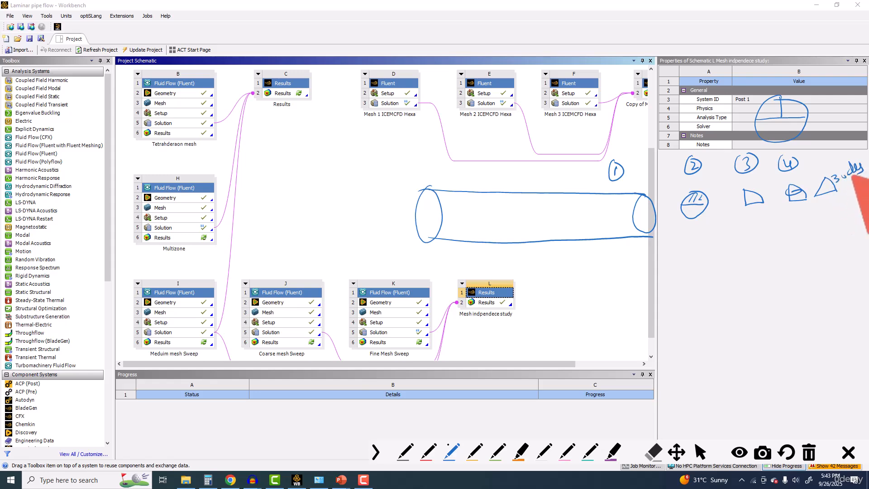
Step: Annotate the half and quarter sections with arrows and a symmetry note, and mark the thin wedge as periodic
{"action": "mouse_move", "coordinate": [694, 207]}
{"action": "left_mouse_down"}
{"action": "mouse_move", "coordinate": [702, 236]}
{"action": "mouse_move", "coordinate": [736, 221]}
{"action": "mouse_move", "coordinate": [743, 235]}
{"action": "left_mouse_up"}
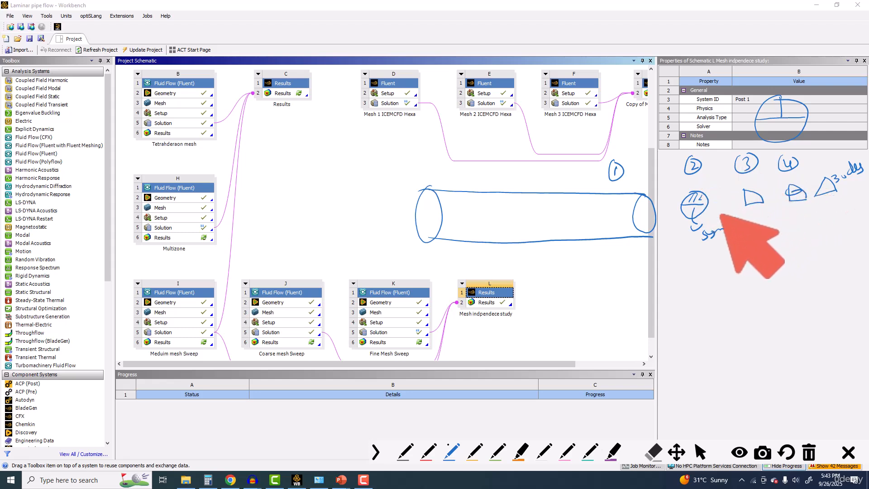
{"action": "left_click_drag", "start_coordinate": [753, 207], "coordinate": [746, 205]}
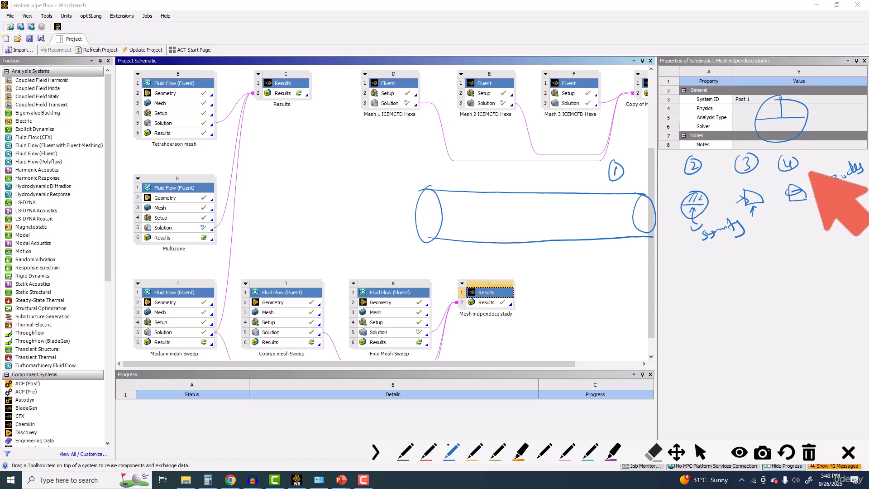
{"action": "left_click_drag", "start_coordinate": [827, 160], "coordinate": [835, 157]}
{"action": "left_click", "coordinate": [841, 150]}
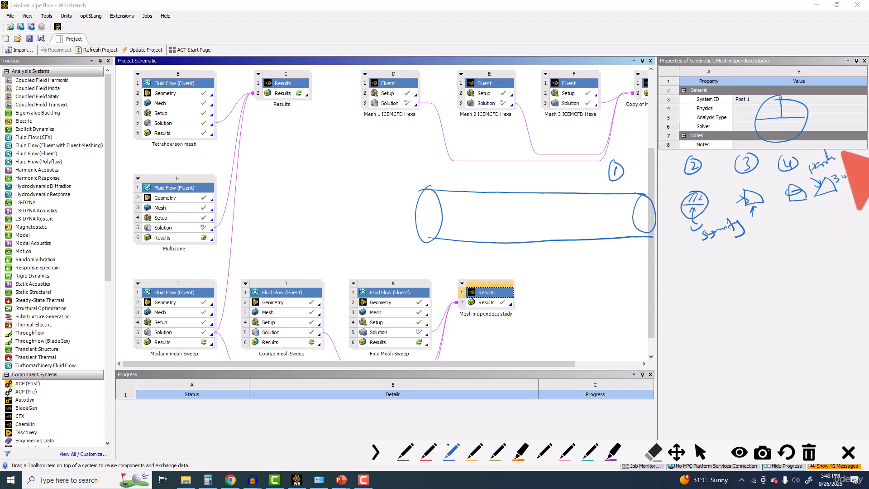
Step: Add a circled 5 and draw a lengthwise pipe section with its upper half closed into a hatched rectangle above the axis
{"action": "mouse_move", "coordinate": [672, 276]}
{"action": "left_mouse_down"}
{"action": "mouse_move", "coordinate": [670, 283]}
{"action": "mouse_move", "coordinate": [680, 271]}
{"action": "left_mouse_up"}
{"action": "left_click_drag", "start_coordinate": [674, 270], "coordinate": [679, 266]}
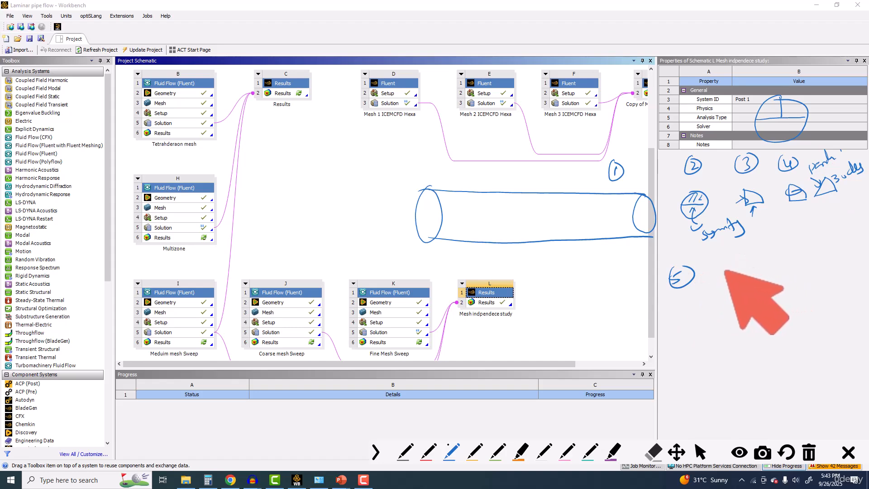
{"action": "left_click_drag", "start_coordinate": [710, 278], "coordinate": [821, 267]}
{"action": "left_click_drag", "start_coordinate": [714, 251], "coordinate": [819, 239]}
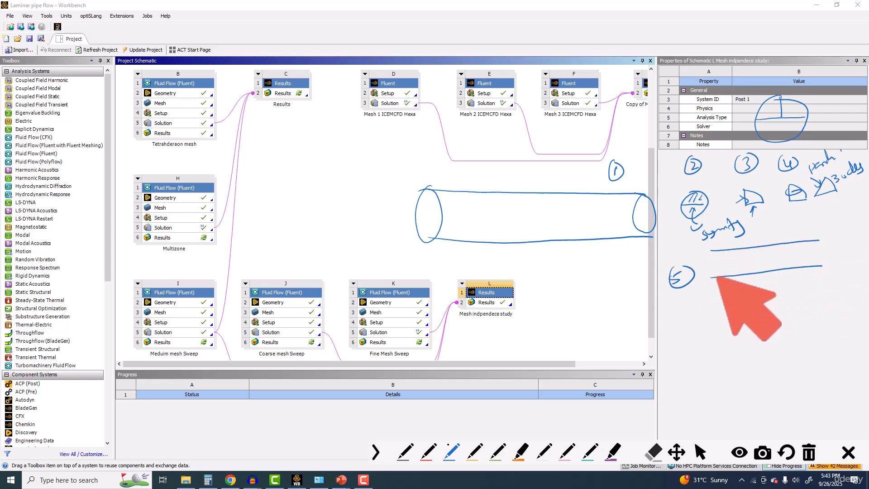
{"action": "left_click_drag", "start_coordinate": [711, 308], "coordinate": [849, 294]}
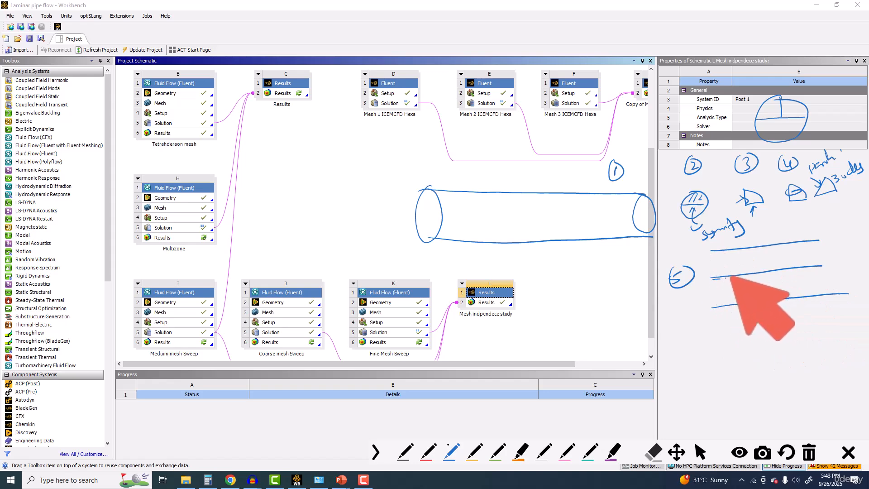
{"action": "left_click_drag", "start_coordinate": [711, 251], "coordinate": [716, 276]}
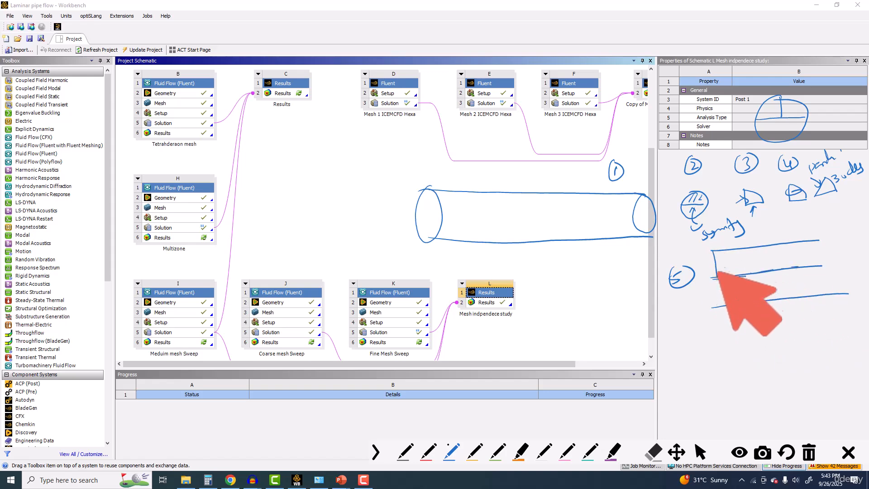
{"action": "left_click_drag", "start_coordinate": [818, 241], "coordinate": [819, 273]}
{"action": "mouse_move", "coordinate": [733, 252]}
{"action": "left_mouse_down"}
{"action": "mouse_move", "coordinate": [727, 275]}
{"action": "mouse_move", "coordinate": [755, 272]}
{"action": "left_mouse_up"}
{"action": "mouse_move", "coordinate": [781, 248]}
{"action": "left_mouse_down"}
{"action": "mouse_move", "coordinate": [771, 266]}
{"action": "mouse_move", "coordinate": [786, 258]}
{"action": "left_mouse_up"}
{"action": "left_click_drag", "start_coordinate": [797, 252], "coordinate": [794, 254]}
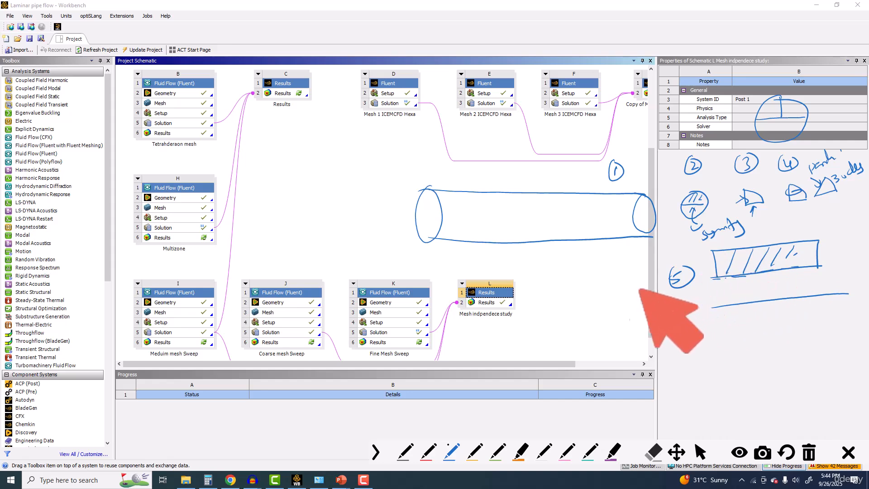
Step: Write and underline an axisymmetric note beside option 5, add the x y z and r θ z coordinates, and circle the last z
{"action": "left_click_drag", "start_coordinate": [597, 289], "coordinate": [661, 259]}
{"action": "left_click", "coordinate": [658, 252]}
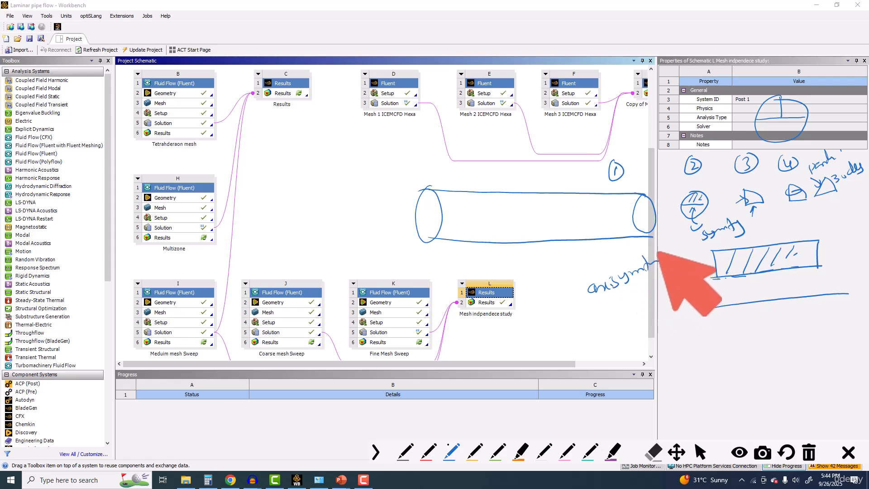
{"action": "left_click_drag", "start_coordinate": [631, 286], "coordinate": [658, 278]}
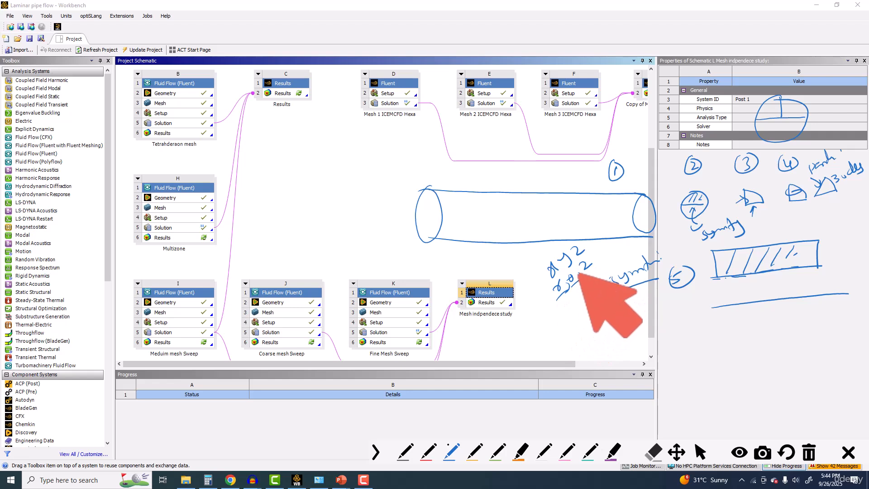
{"action": "left_click_drag", "start_coordinate": [578, 268], "coordinate": [591, 269]}
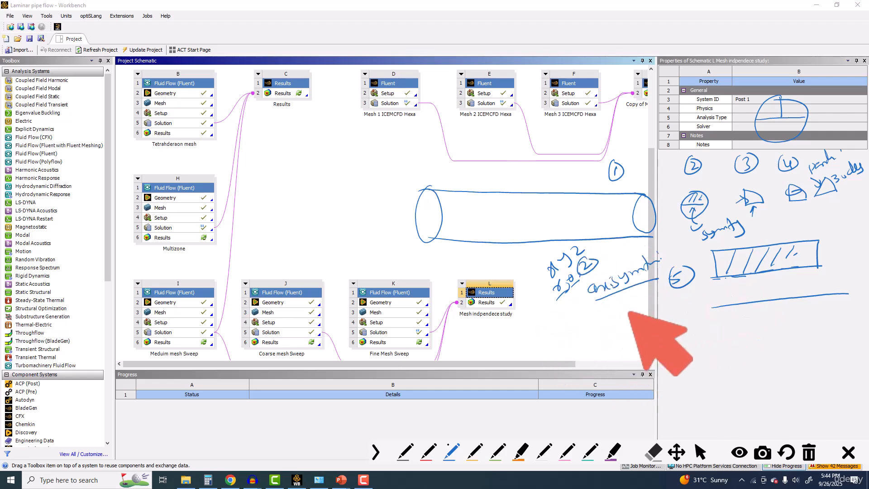
Step: Draw a circular pipe cross-section below the axisymmetric note and add a red curved arrow inside it
{"action": "mouse_move", "coordinate": [550, 324]}
{"action": "left_mouse_down"}
{"action": "mouse_move", "coordinate": [554, 375]}
{"action": "mouse_move", "coordinate": [552, 323]}
{"action": "left_mouse_up"}
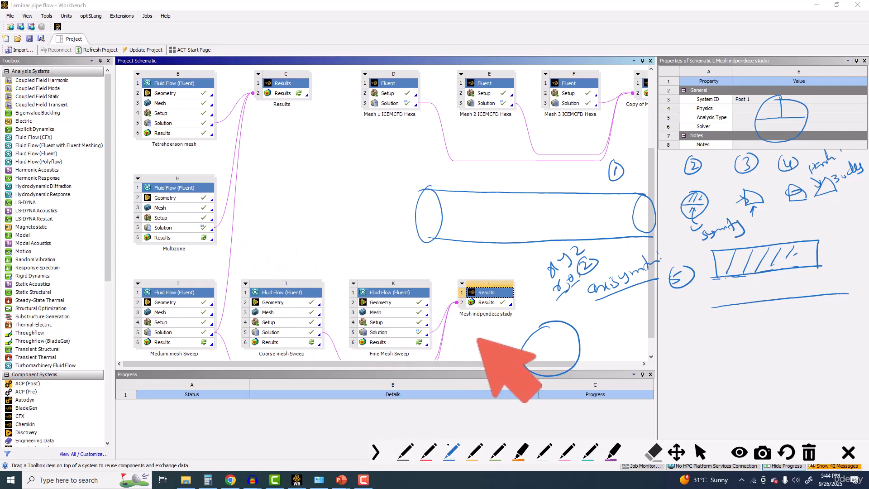
{"action": "left_click", "coordinate": [427, 452]}
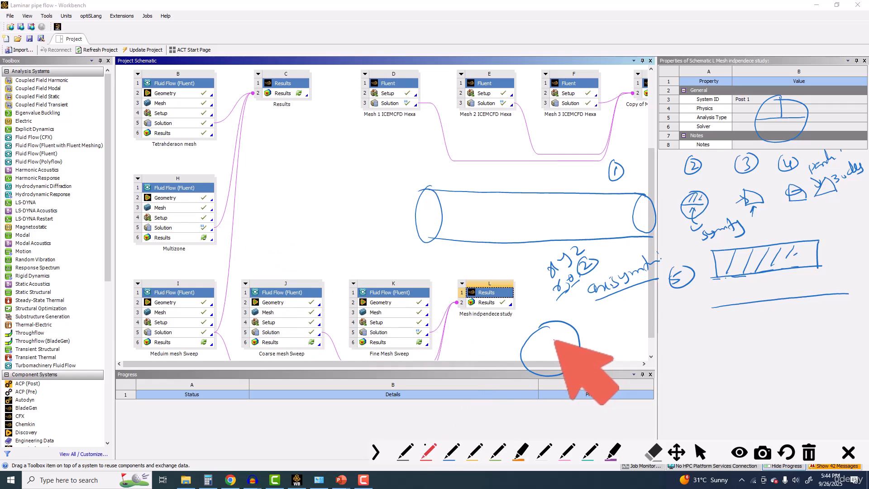
{"action": "left_click_drag", "start_coordinate": [553, 340], "coordinate": [539, 350]}
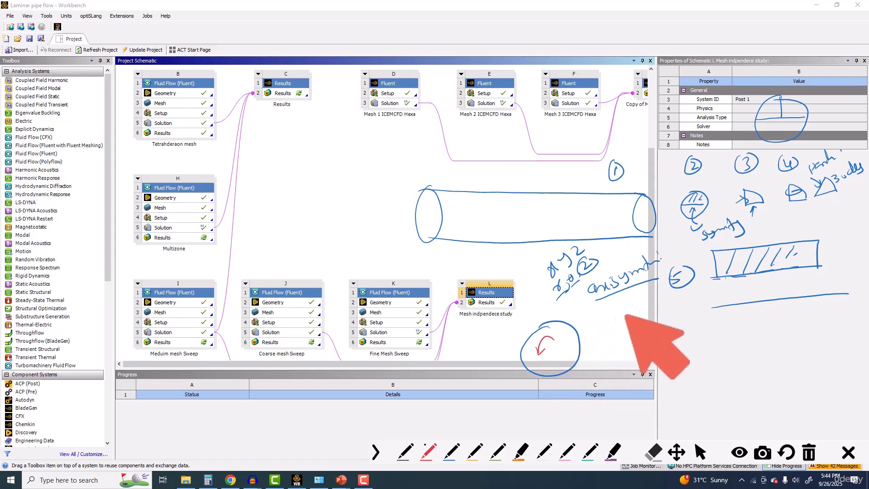
Step: Write two red equations beside the pipe setting the derivatives of u with respect to x and θ to 0
{"action": "mouse_move", "coordinate": [329, 195]}
{"action": "left_mouse_down"}
{"action": "mouse_move", "coordinate": [321, 207]}
{"action": "mouse_move", "coordinate": [341, 186]}
{"action": "mouse_move", "coordinate": [341, 195]}
{"action": "mouse_move", "coordinate": [353, 192]}
{"action": "mouse_move", "coordinate": [338, 219]}
{"action": "mouse_move", "coordinate": [352, 215]}
{"action": "left_mouse_up"}
{"action": "left_click_drag", "start_coordinate": [357, 185], "coordinate": [367, 185]}
{"action": "left_click_drag", "start_coordinate": [370, 177], "coordinate": [373, 176]}
{"action": "left_click_drag", "start_coordinate": [331, 232], "coordinate": [374, 207]}
{"action": "left_click_drag", "start_coordinate": [336, 234], "coordinate": [363, 217]}
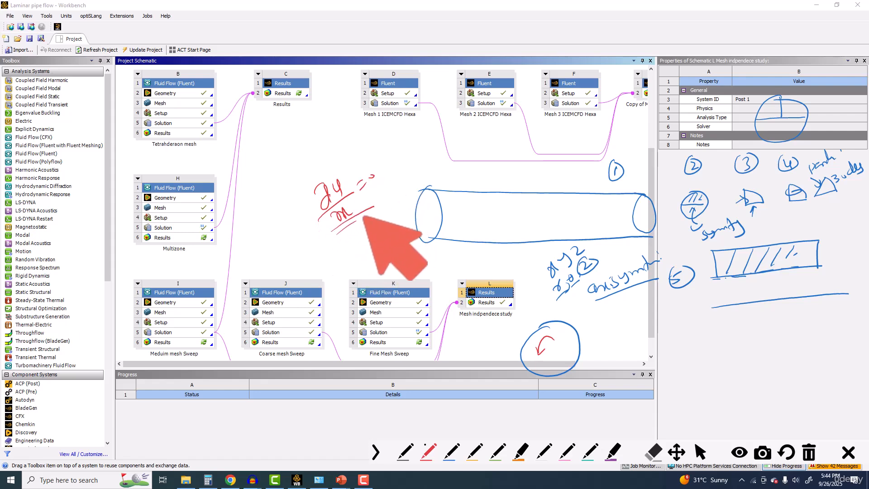
{"action": "mouse_move", "coordinate": [336, 244]}
{"action": "left_mouse_down"}
{"action": "mouse_move", "coordinate": [349, 238]}
{"action": "mouse_move", "coordinate": [359, 245]}
{"action": "left_mouse_up"}
{"action": "mouse_move", "coordinate": [341, 262]}
{"action": "left_mouse_down"}
{"action": "mouse_move", "coordinate": [366, 245]}
{"action": "mouse_move", "coordinate": [357, 264]}
{"action": "mouse_move", "coordinate": [368, 260]}
{"action": "left_mouse_up"}
{"action": "left_click_drag", "start_coordinate": [370, 234], "coordinate": [385, 215]}
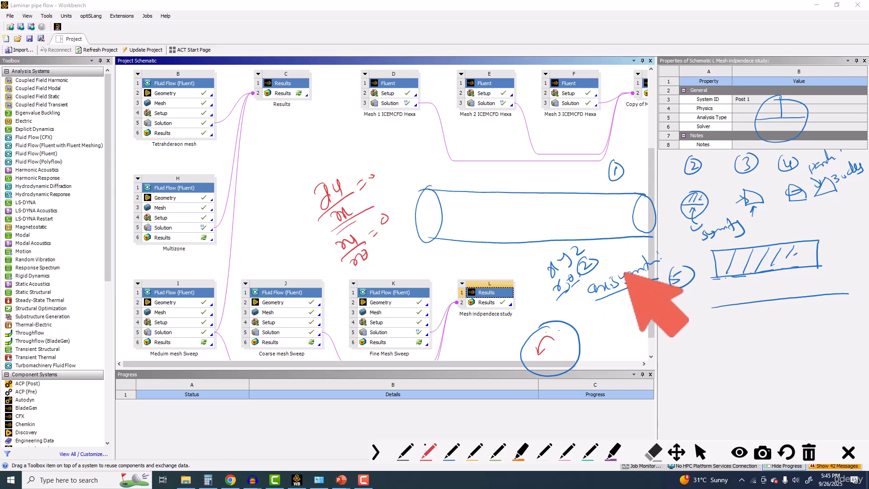
Step: Loop the numbered pipe-model options in red and close the annotation overlay
{"action": "mouse_move", "coordinate": [616, 141]}
{"action": "left_mouse_down"}
{"action": "mouse_move", "coordinate": [622, 238]}
{"action": "mouse_move", "coordinate": [784, 299]}
{"action": "mouse_move", "coordinate": [832, 138]}
{"action": "mouse_move", "coordinate": [639, 138]}
{"action": "left_mouse_up"}
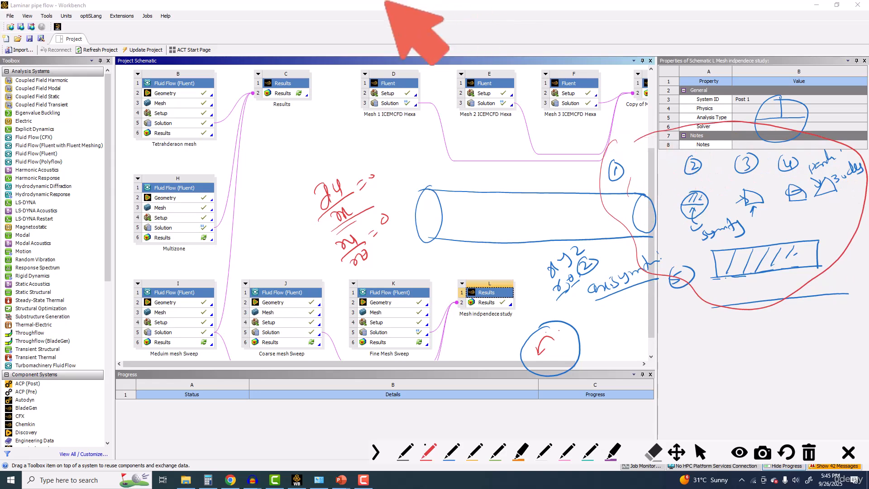
{"action": "left_click", "coordinate": [847, 452]}
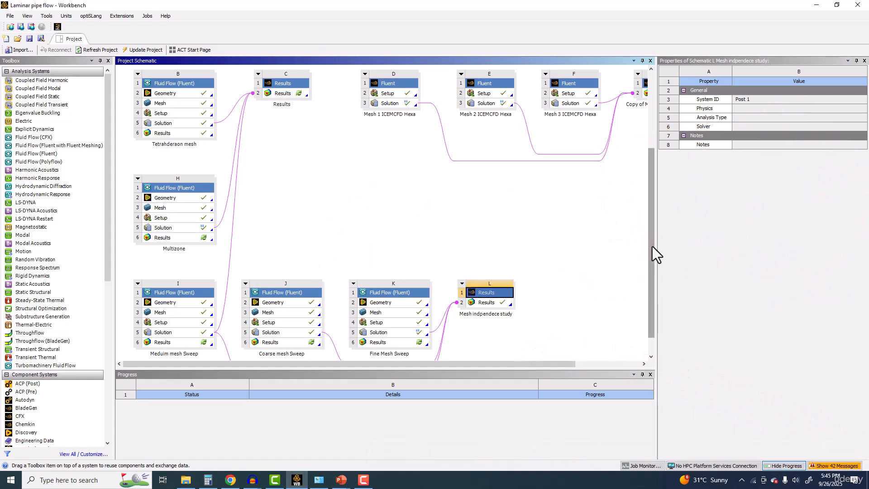
Step: Duplicate the Fluid Flow (Fluent) system named Meduim mesh Sweep in the project schematic
{"action": "left_click_drag", "start_coordinate": [652, 246], "coordinate": [653, 313]}
{"action": "left_click", "coordinate": [170, 271]}
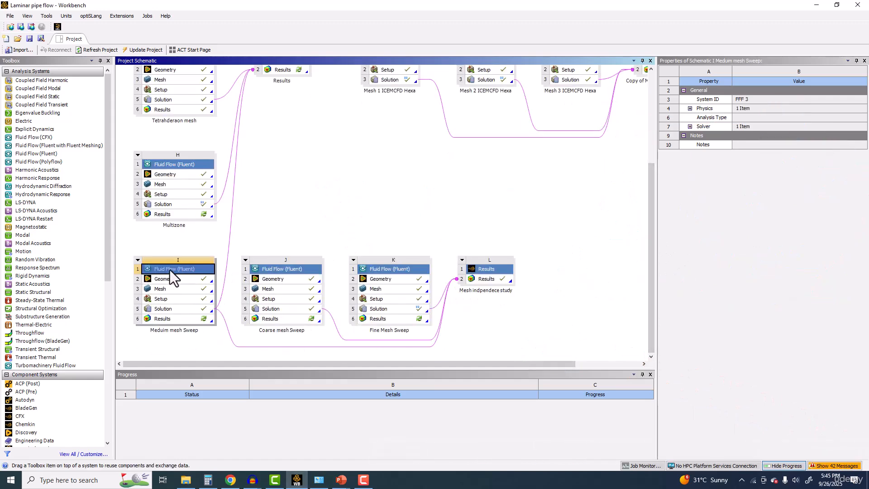
{"action": "right_click", "coordinate": [171, 269]}
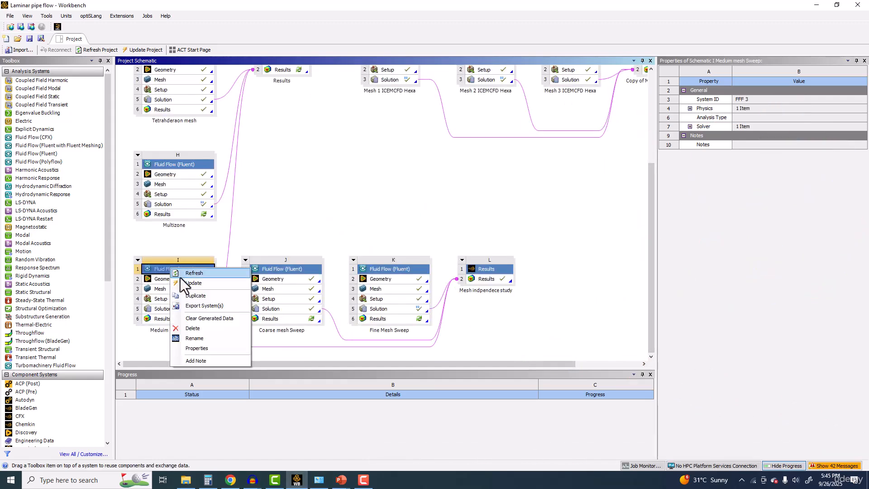
{"action": "left_click", "coordinate": [200, 297]}
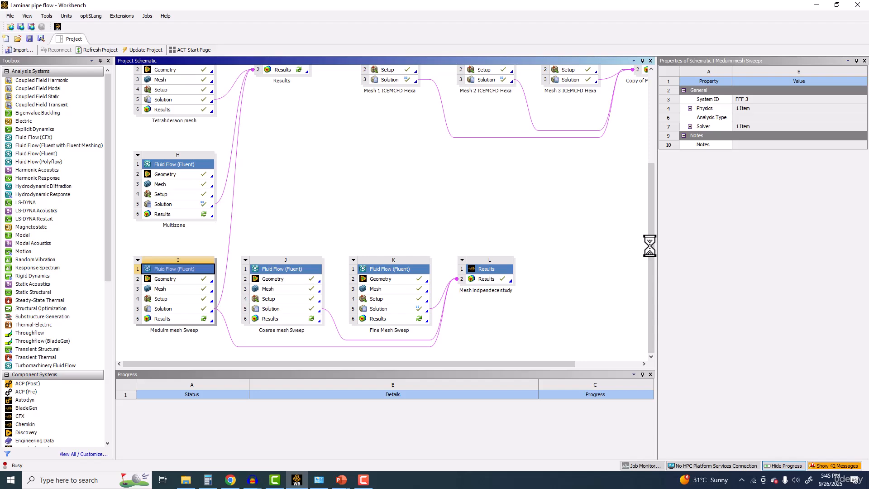
Step: Open the Geometry of the Copy of Meduim mesh Sweep system in DesignModeler and inspect the whole pipe
{"action": "left_click_drag", "start_coordinate": [650, 246], "coordinate": [650, 306]}
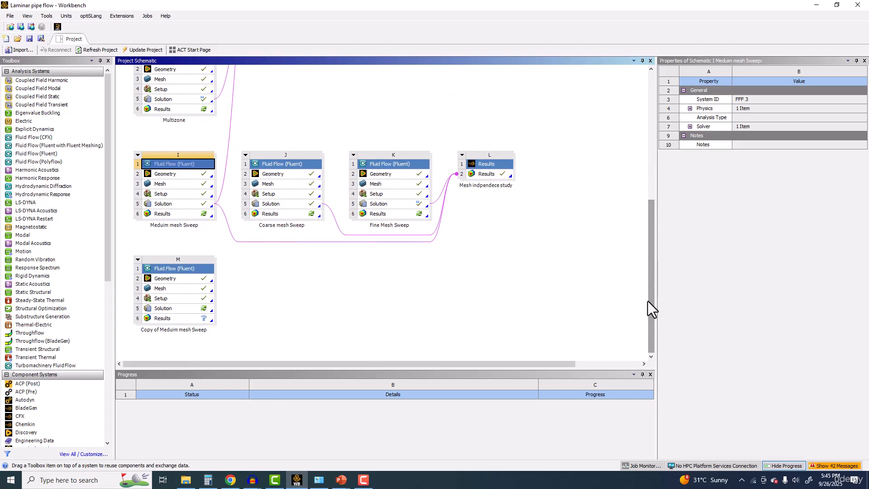
{"action": "double_click", "coordinate": [170, 279]}
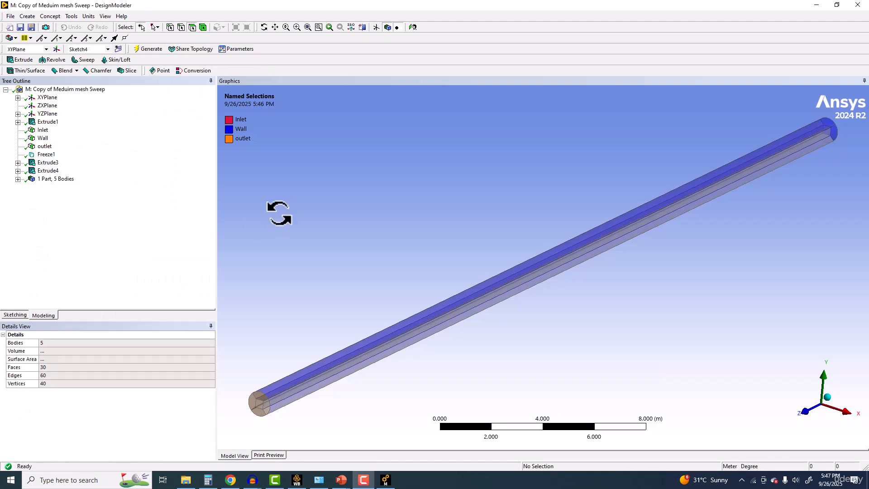
{"action": "middle_click_drag", "start_coordinate": [279, 213], "coordinate": [312, 220]}
{"action": "scroll", "coordinate": [318, 238], "scroll_direction": "up", "scroll_amount": 5}
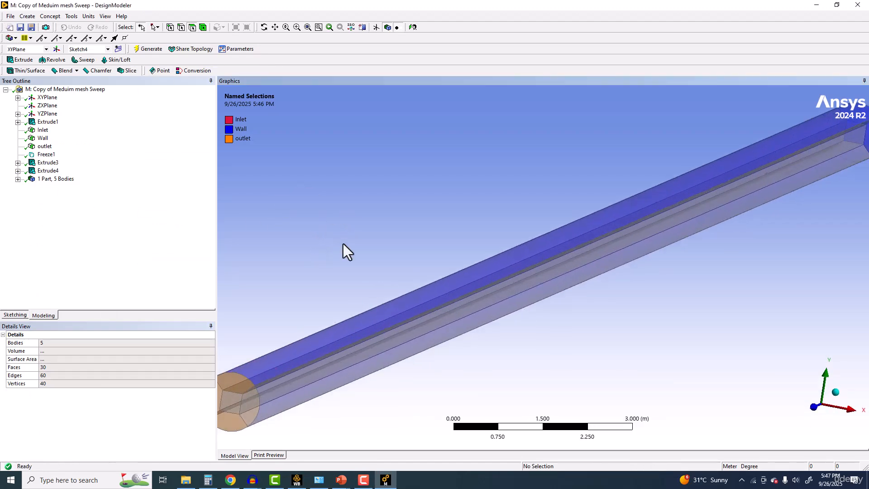
{"action": "scroll", "coordinate": [353, 271], "scroll_direction": "down", "scroll_amount": 5}
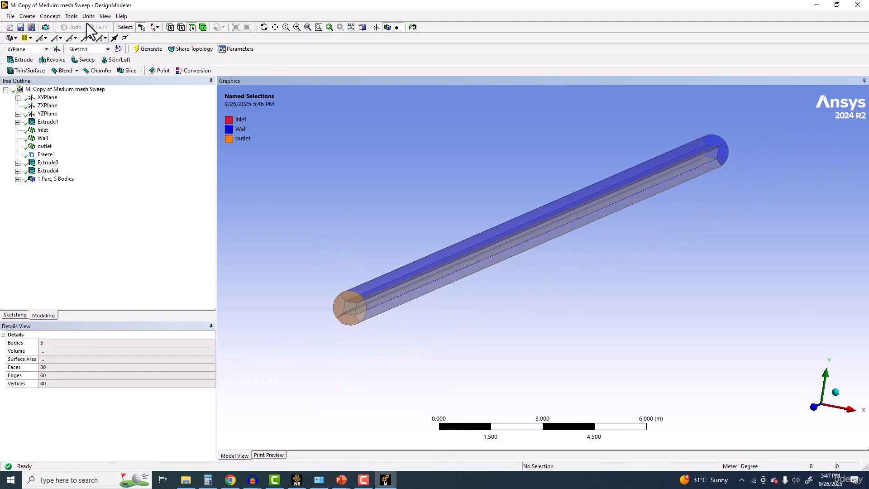
Step: Create a Symmetry feature for all bodies with YZPlane as its single symmetry plane and generate the half pipe
{"action": "left_click", "coordinate": [72, 17]}
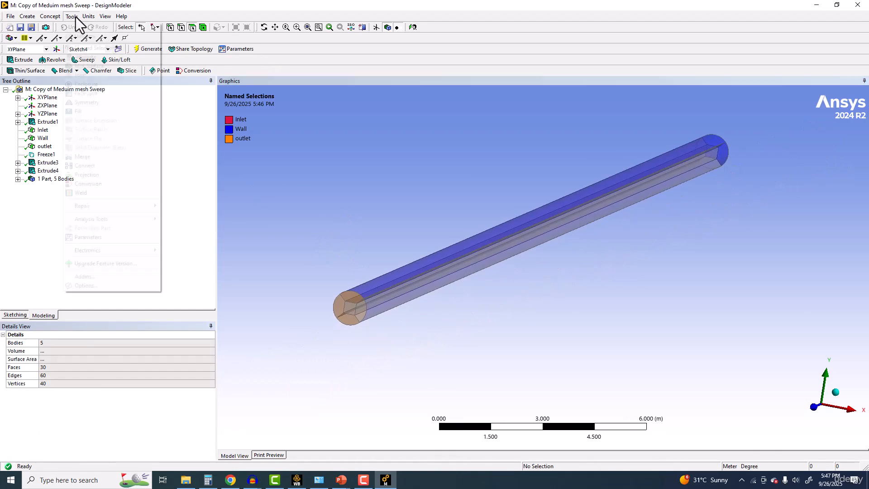
{"action": "left_click", "coordinate": [88, 102]}
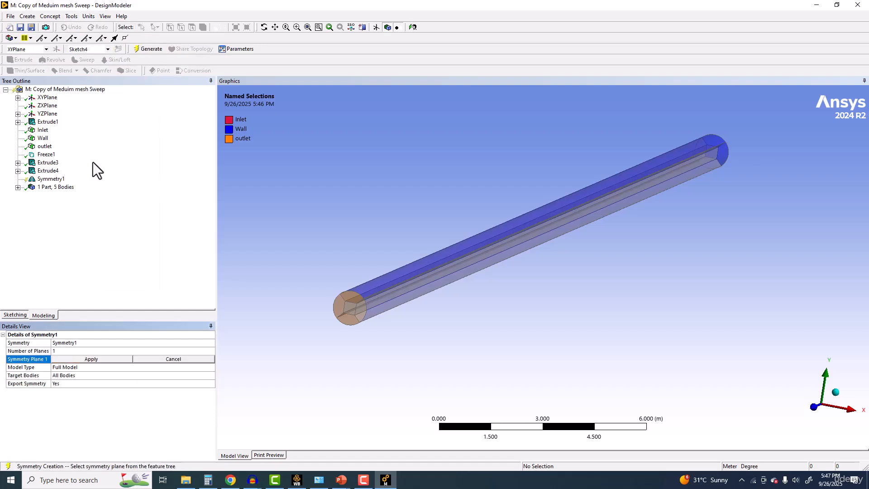
{"action": "left_click", "coordinate": [47, 99]}
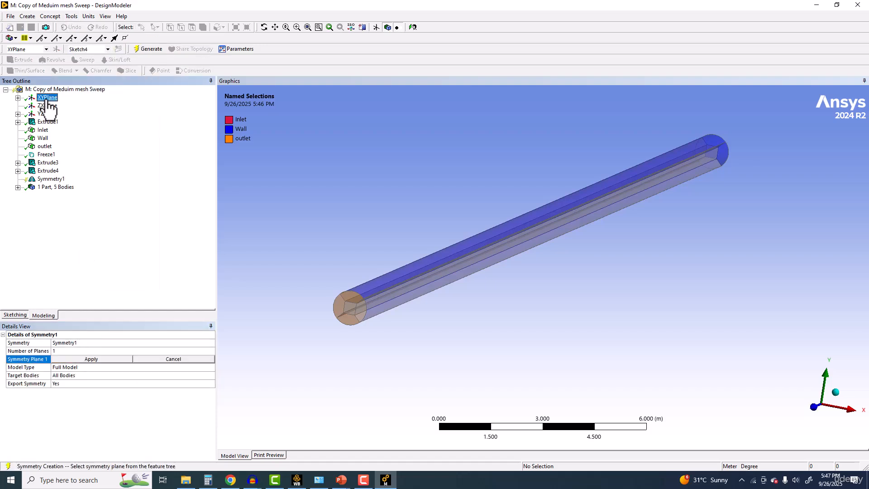
{"action": "scroll", "coordinate": [482, 210], "scroll_direction": "down", "scroll_amount": 10}
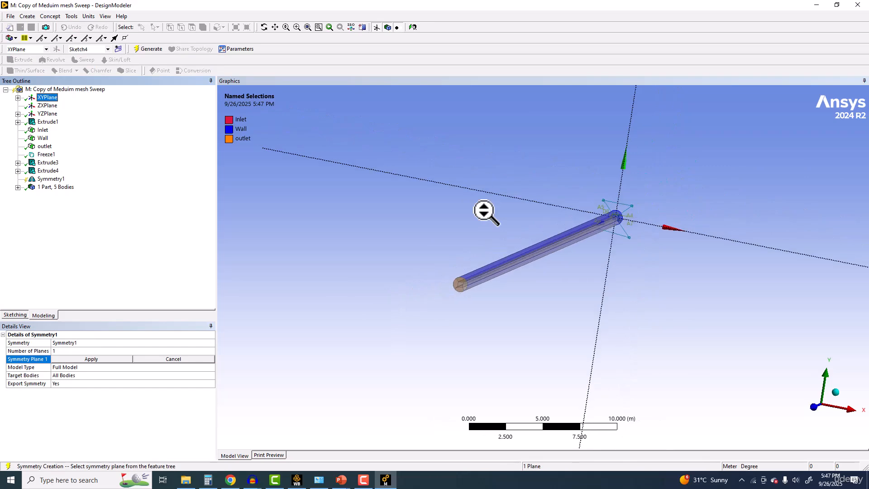
{"action": "middle_click_drag", "start_coordinate": [482, 210], "coordinate": [386, 219]}
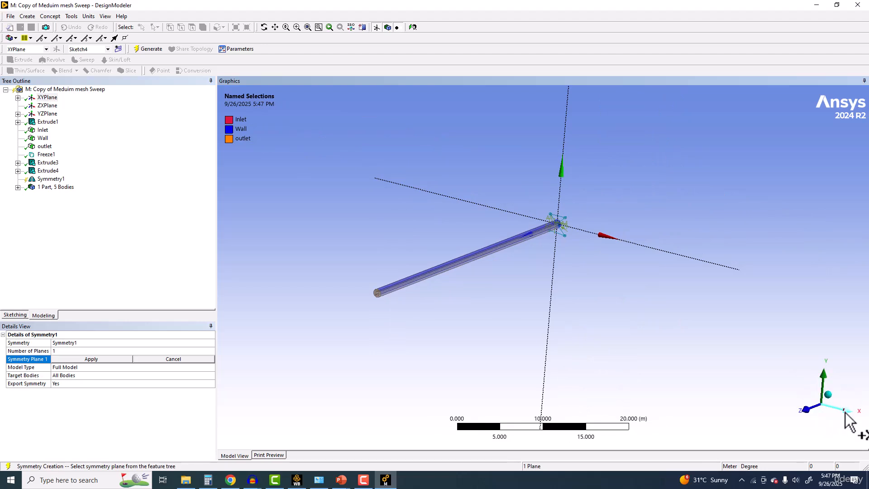
{"action": "left_click", "coordinate": [45, 106]}
{"action": "left_click", "coordinate": [47, 114]}
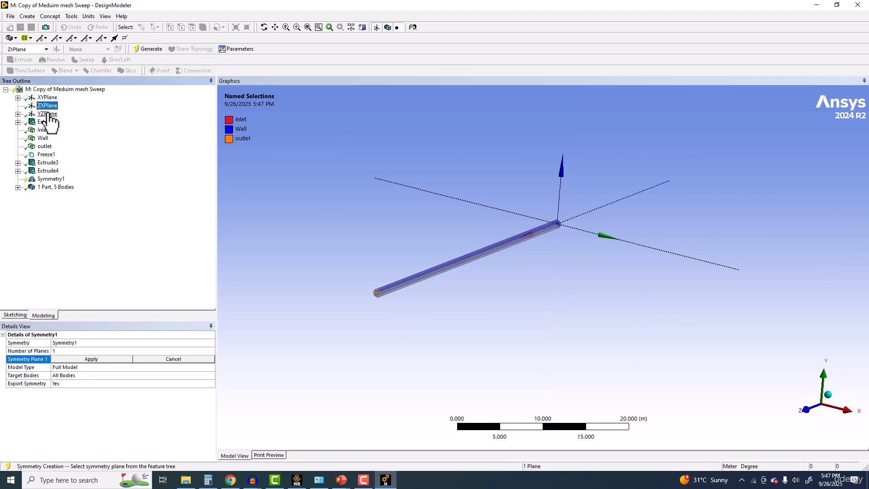
{"action": "left_click", "coordinate": [91, 359]}
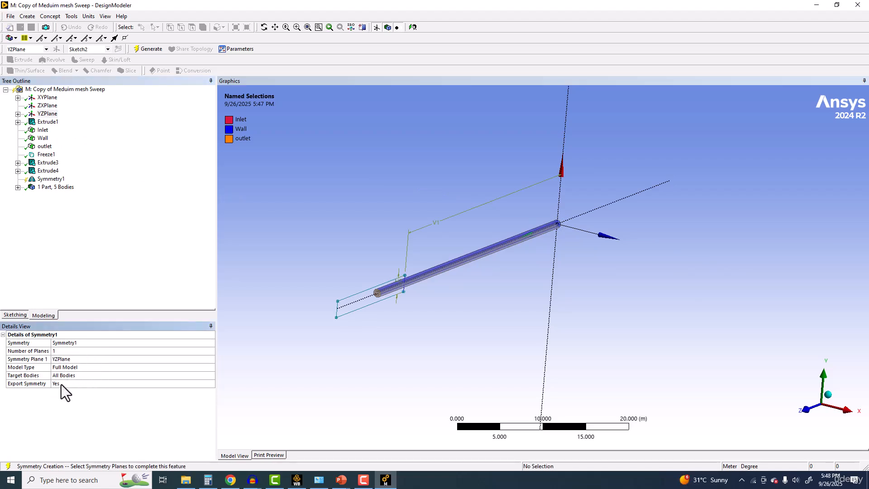
{"action": "left_click", "coordinate": [142, 50]}
Step: Examine the half-pipe geometry up close from several angles, including its cut face and end section
{"action": "scroll", "coordinate": [376, 237], "scroll_direction": "up", "scroll_amount": 3}
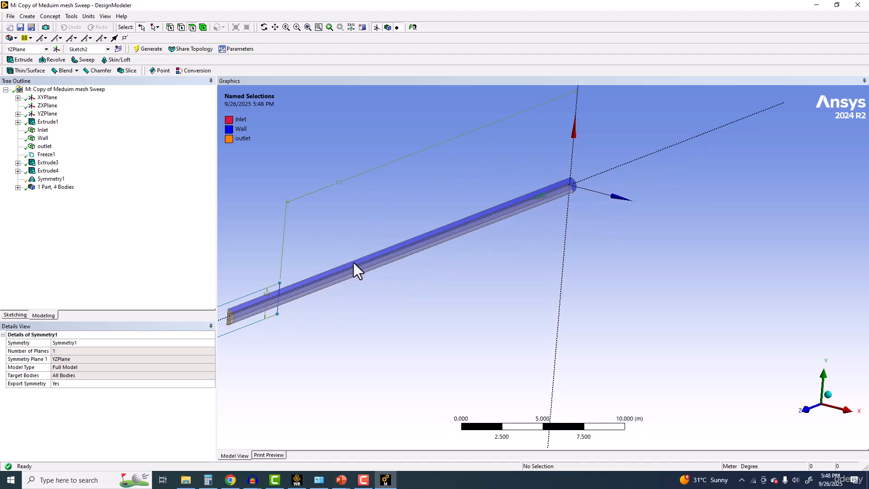
{"action": "middle_click_drag", "start_coordinate": [469, 192], "coordinate": [421, 253]}
{"action": "scroll", "coordinate": [425, 260], "scroll_direction": "up", "scroll_amount": 3}
{"action": "middle_click_drag", "start_coordinate": [437, 295], "coordinate": [438, 367], "text": "ctrl"}
{"action": "middle_click_drag", "start_coordinate": [438, 367], "coordinate": [455, 290]}
{"action": "middle_click_drag", "start_coordinate": [455, 290], "coordinate": [429, 343], "text": "ctrl"}
{"action": "scroll", "coordinate": [462, 302], "scroll_direction": "up", "scroll_amount": 3}
{"action": "middle_click_drag", "start_coordinate": [446, 285], "coordinate": [615, 254]}
{"action": "scroll", "coordinate": [400, 308], "scroll_direction": "up", "scroll_amount": 4}
{"action": "scroll", "coordinate": [401, 309], "scroll_direction": "up", "scroll_amount": 1}
{"action": "scroll", "coordinate": [466, 285], "scroll_direction": "up", "scroll_amount": 2}
{"action": "scroll", "coordinate": [461, 279], "scroll_direction": "down", "scroll_amount": 4}
{"action": "middle_click_drag", "start_coordinate": [462, 279], "coordinate": [427, 278], "text": "ctrl"}
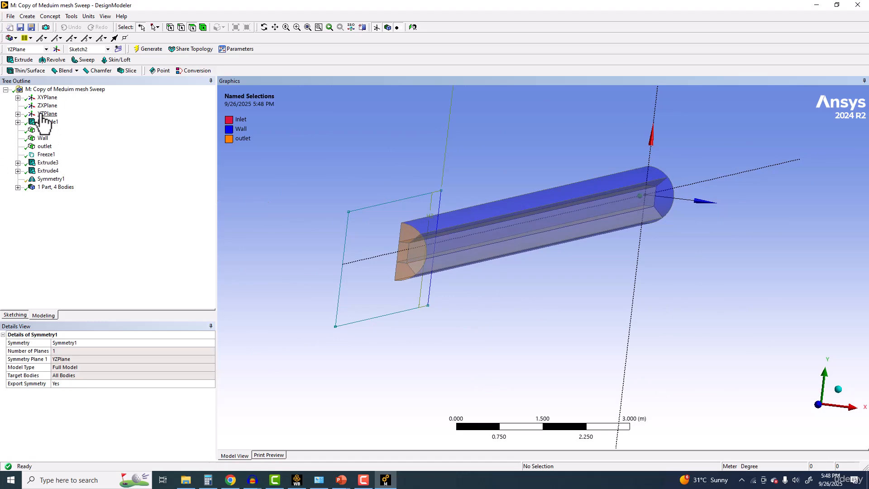
Step: Edit the selections of Symmetry1, keeping YZPlane as the first plane, and set the number of planes to 2
{"action": "left_click", "coordinate": [49, 179]}
{"action": "right_click", "coordinate": [56, 180]}
{"action": "left_click", "coordinate": [69, 188]}
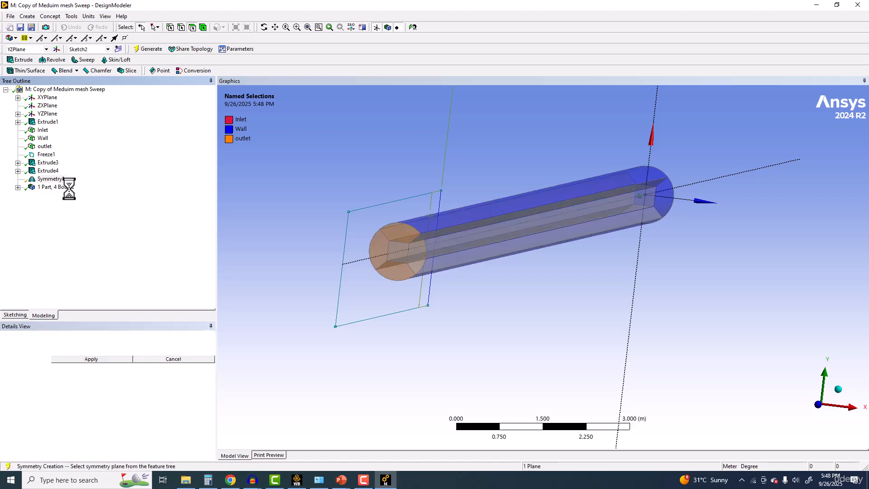
{"action": "left_click", "coordinate": [76, 359]}
{"action": "left_click", "coordinate": [77, 350]}
{"action": "left_click", "coordinate": [213, 352]}
{"action": "left_click", "coordinate": [73, 363]}
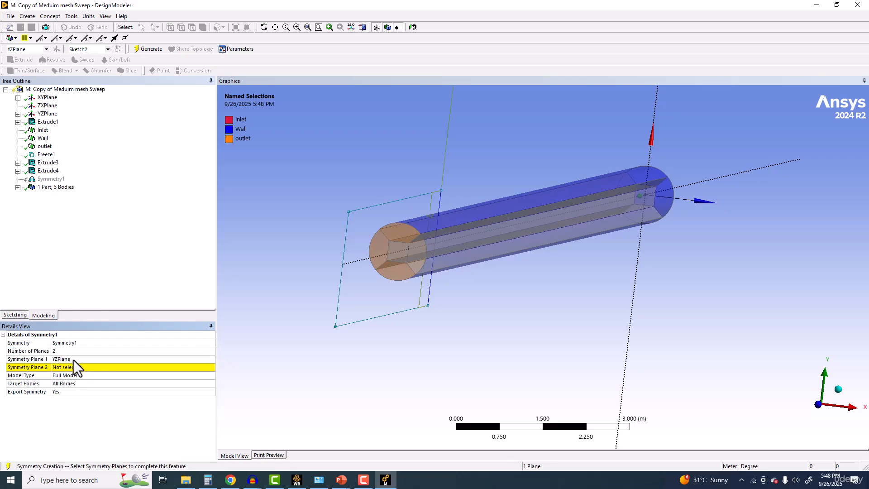
Step: Assign ZXPlane as the second symmetry plane and regenerate the model as a quarter pipe
{"action": "left_click", "coordinate": [75, 367]}
{"action": "left_click", "coordinate": [47, 105]}
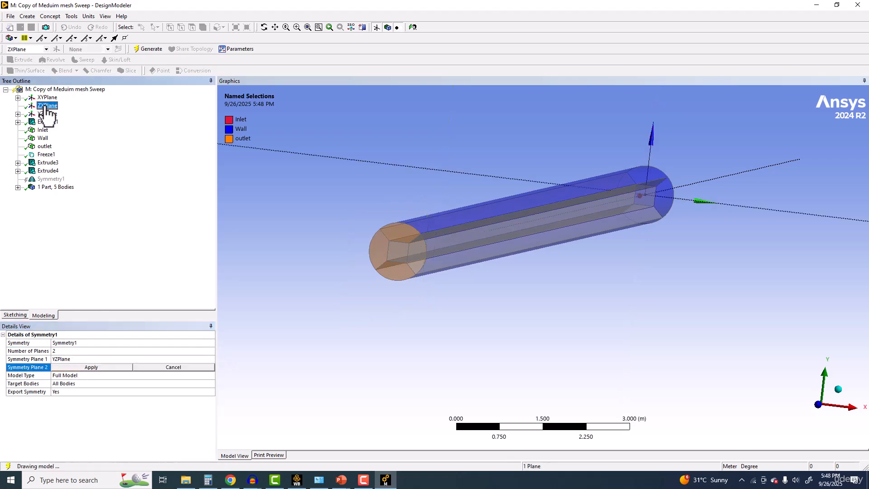
{"action": "left_click", "coordinate": [88, 367]}
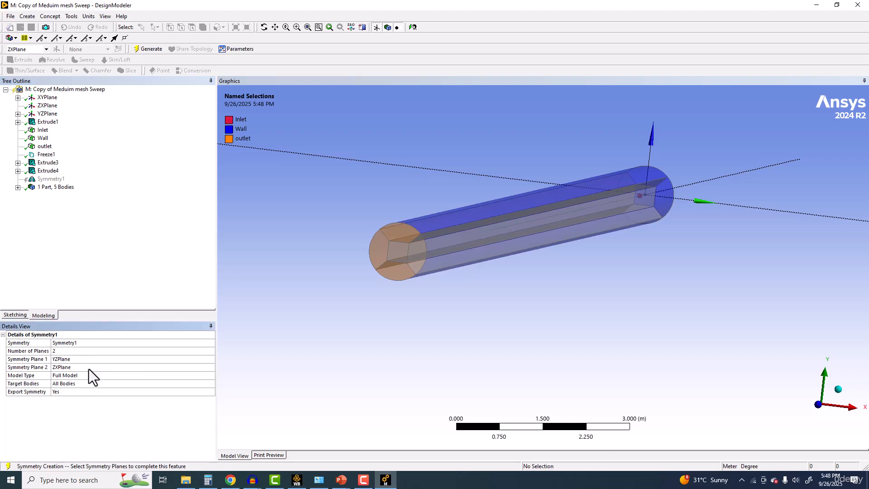
{"action": "left_click", "coordinate": [134, 51]}
{"action": "scroll", "coordinate": [267, 226], "scroll_direction": "up", "scroll_amount": 5}
{"action": "middle_click_drag", "start_coordinate": [271, 225], "coordinate": [313, 267]}
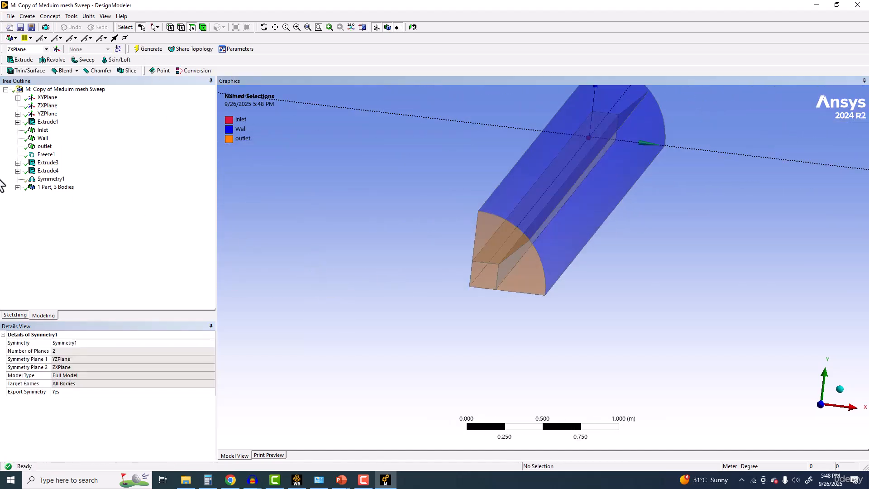
Step: Edit Symmetry1 back to one symmetry plane, YZPlane, and regenerate the half pipe
{"action": "left_click", "coordinate": [43, 179]}
{"action": "right_click", "coordinate": [64, 179]}
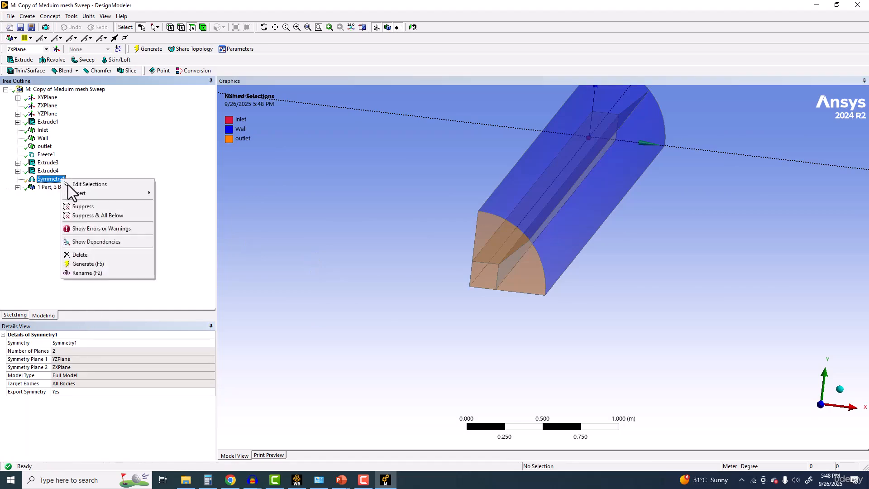
{"action": "left_click", "coordinate": [90, 182]}
{"action": "left_click", "coordinate": [178, 350]}
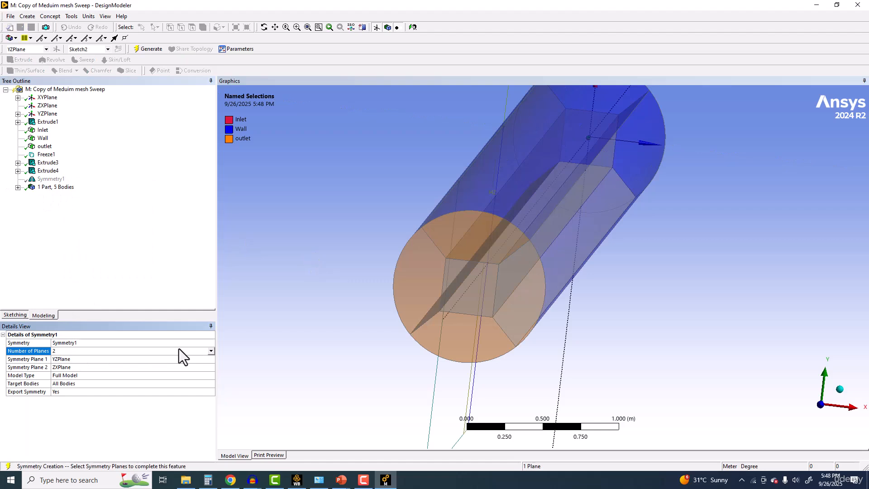
{"action": "left_click", "coordinate": [210, 351]}
{"action": "left_click", "coordinate": [74, 357]}
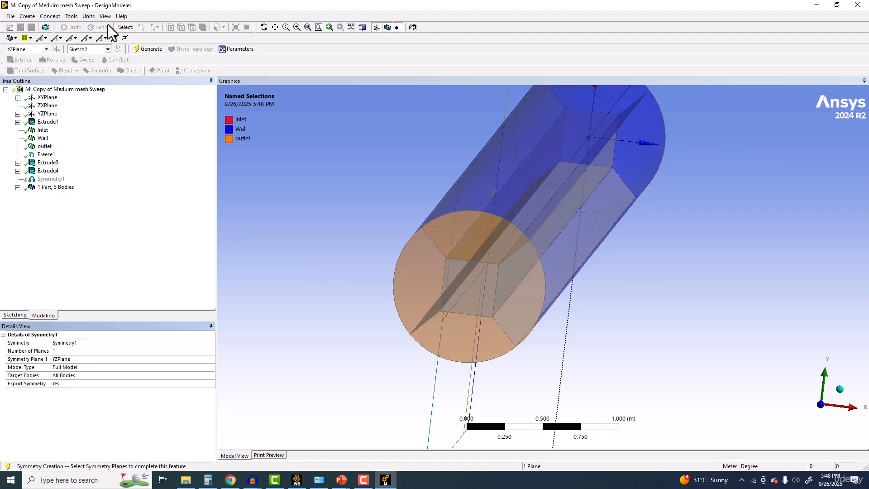
{"action": "left_click", "coordinate": [141, 50]}
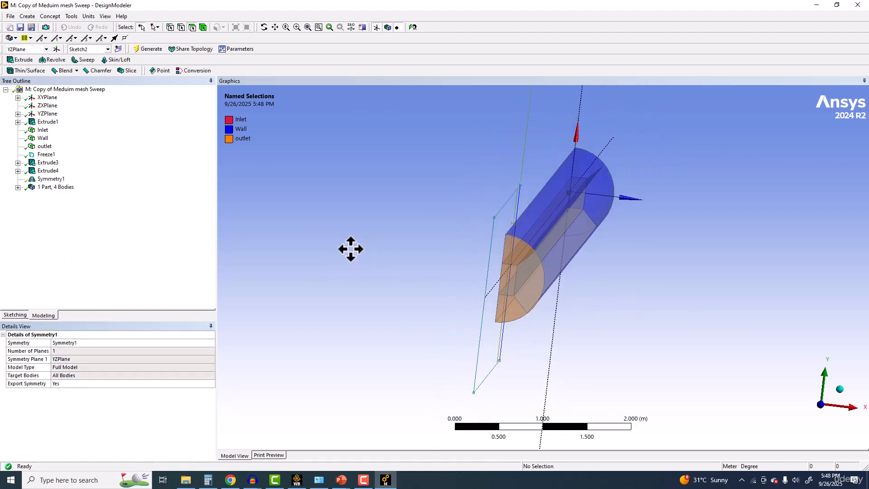
Step: Hide the plane display and check the faces covered by the Inlet and Wall named selections
{"action": "left_click", "coordinate": [388, 27]}
{"action": "mouse_move", "coordinate": [387, 169]}
{"action": "middle_mouse_down"}
{"action": "mouse_move", "coordinate": [362, 164]}
{"action": "mouse_move", "coordinate": [370, 169]}
{"action": "middle_mouse_up"}
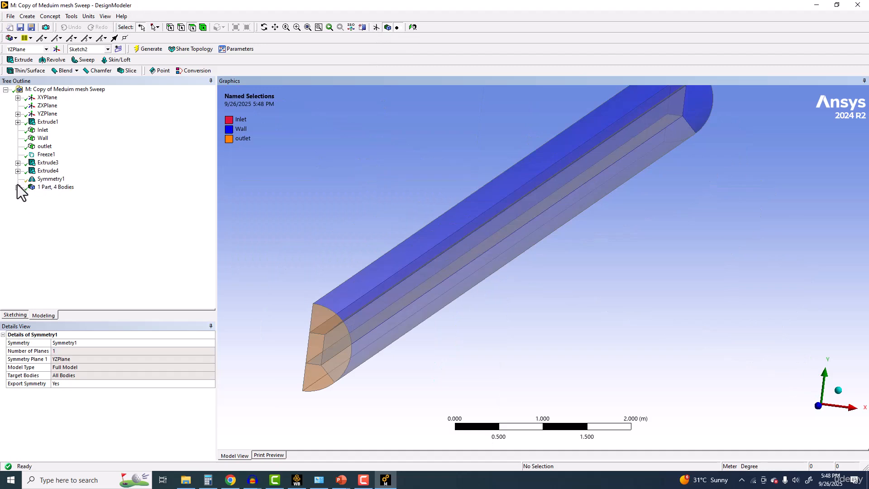
{"action": "left_click", "coordinate": [42, 130]}
{"action": "scroll", "coordinate": [591, 225], "scroll_direction": "down", "scroll_amount": 3}
{"action": "middle_click_drag", "start_coordinate": [591, 225], "coordinate": [260, 217]}
{"action": "left_click", "coordinate": [42, 138]}
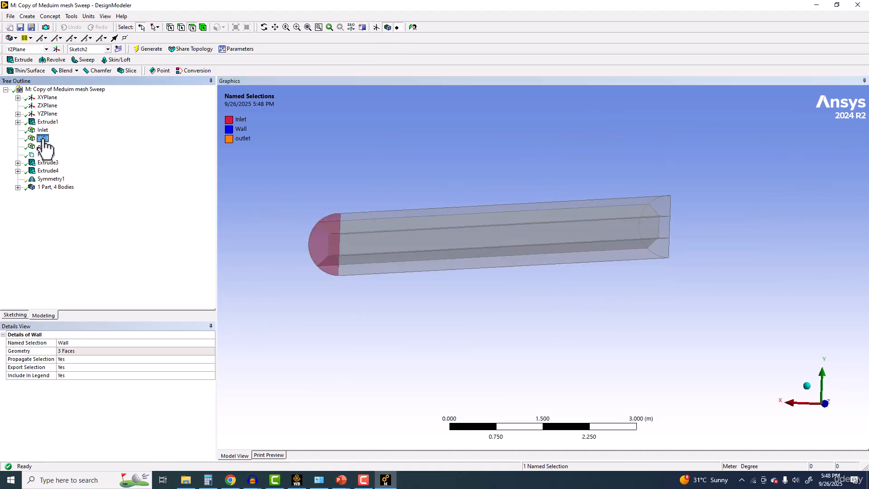
{"action": "middle_click_drag", "start_coordinate": [438, 218], "coordinate": [462, 224]}
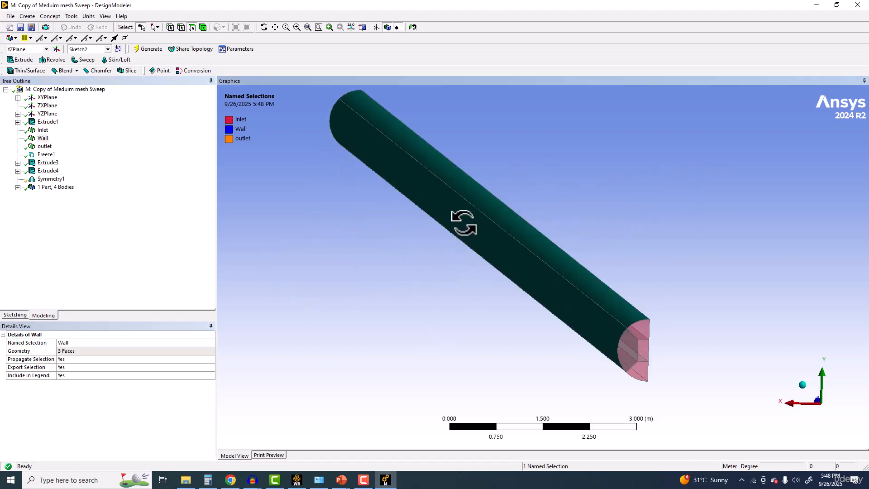
Step: Turn off Frozen Body Transparency and check the faces covered by the outlet named selection
{"action": "left_click", "coordinate": [105, 16]}
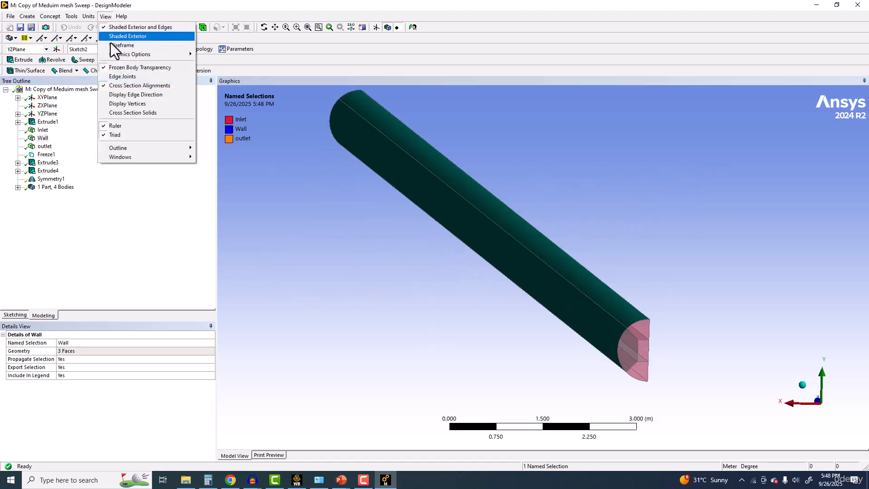
{"action": "left_click", "coordinate": [119, 68]}
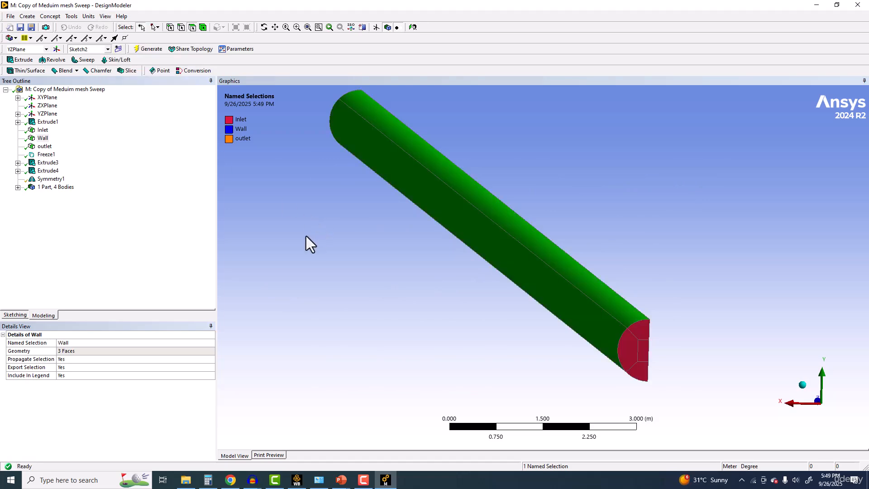
{"action": "left_click", "coordinate": [47, 147]}
{"action": "middle_click_drag", "start_coordinate": [401, 229], "coordinate": [725, 256]}
{"action": "middle_click_drag", "start_coordinate": [418, 217], "coordinate": [512, 218]}
{"action": "scroll", "coordinate": [530, 221], "scroll_direction": "down", "scroll_amount": 2}
{"action": "scroll", "coordinate": [513, 218], "scroll_direction": "up", "scroll_amount": 1}
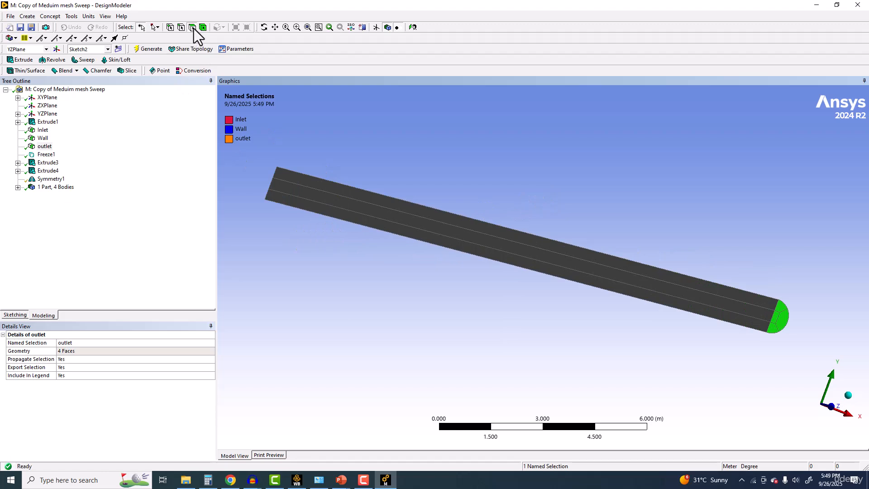
Step: Create a named selection called Sym from the three flat faces on the pipe's symmetry cut and generate it
{"action": "left_click", "coordinate": [325, 187]}
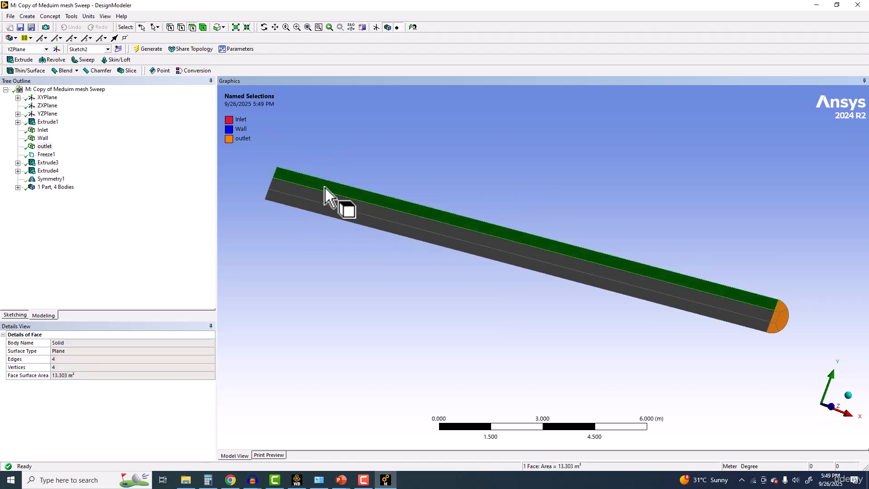
{"action": "left_click", "coordinate": [321, 208], "text": "ctrl"}
{"action": "left_click", "coordinate": [321, 213], "text": "ctrl"}
{"action": "middle_click_drag", "start_coordinate": [539, 233], "coordinate": [501, 226]}
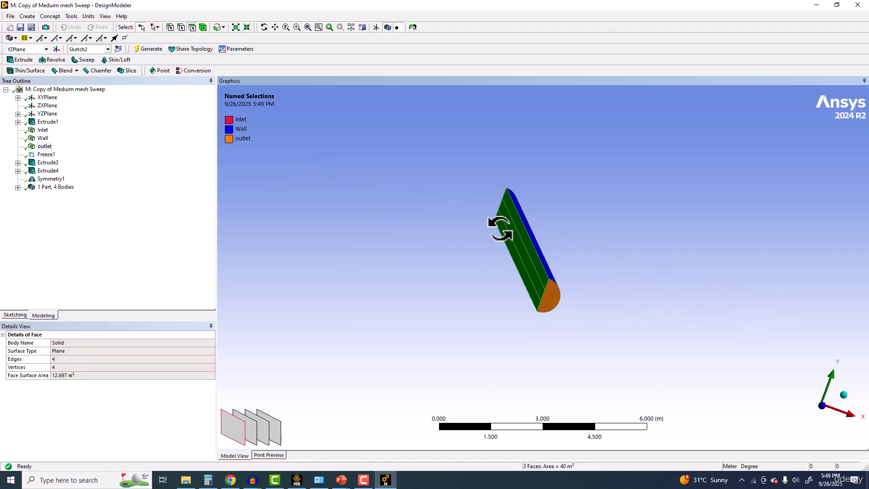
{"action": "scroll", "coordinate": [515, 262], "scroll_direction": "up", "scroll_amount": 3}
{"action": "middle_click_drag", "start_coordinate": [519, 267], "coordinate": [344, 240]}
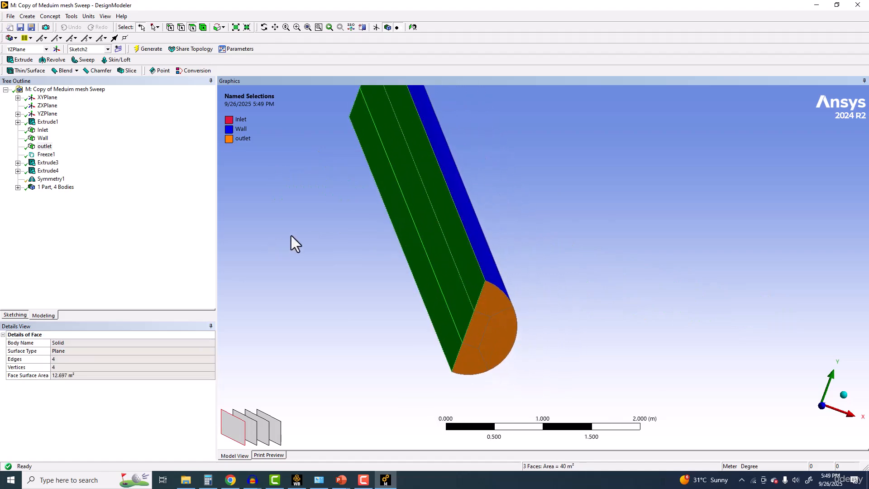
{"action": "right_click", "coordinate": [291, 235]}
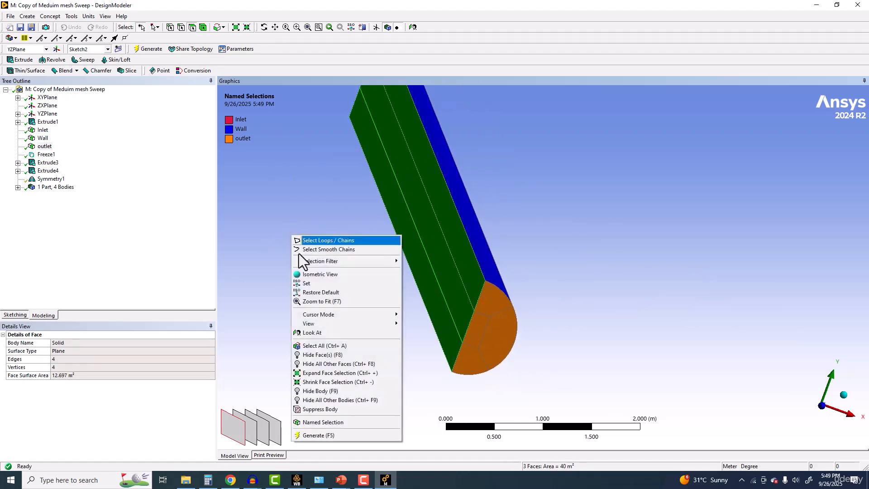
{"action": "left_click", "coordinate": [305, 422]}
{"action": "left_click", "coordinate": [71, 351]}
{"action": "left_click", "coordinate": [85, 342]}
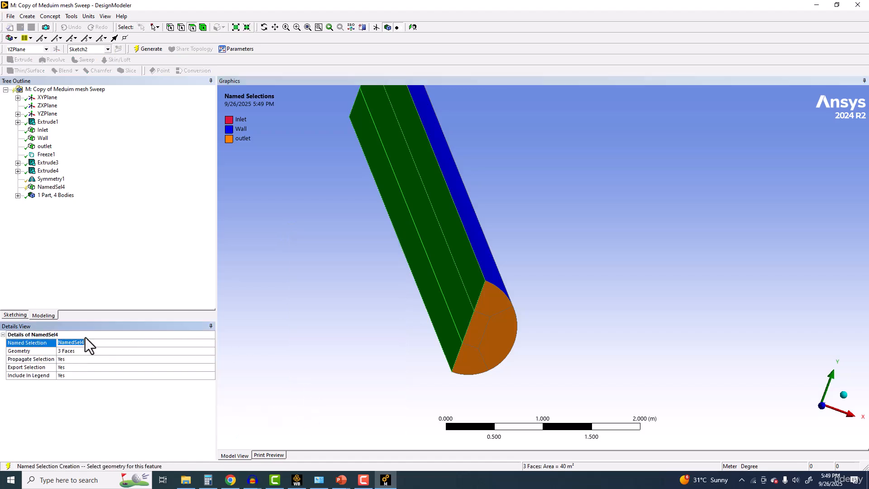
{"action": "type", "text": "Sym"}
{"action": "key", "text": "Return"}
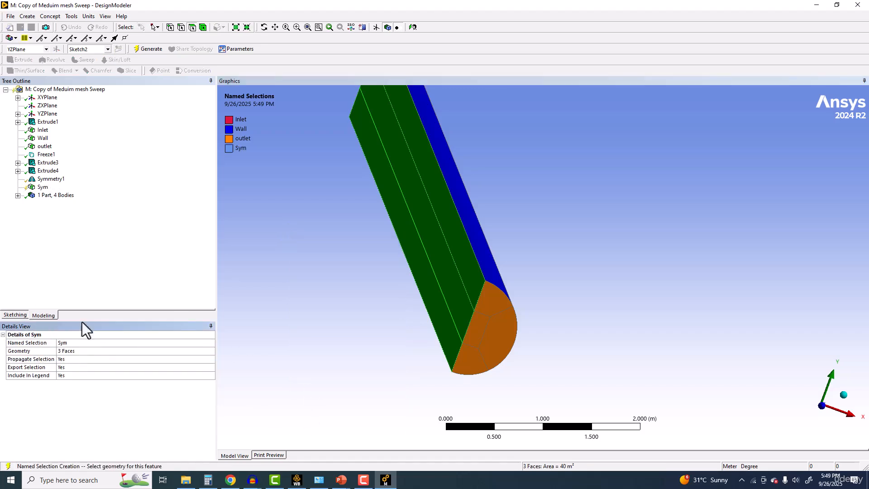
{"action": "left_click", "coordinate": [144, 50]}
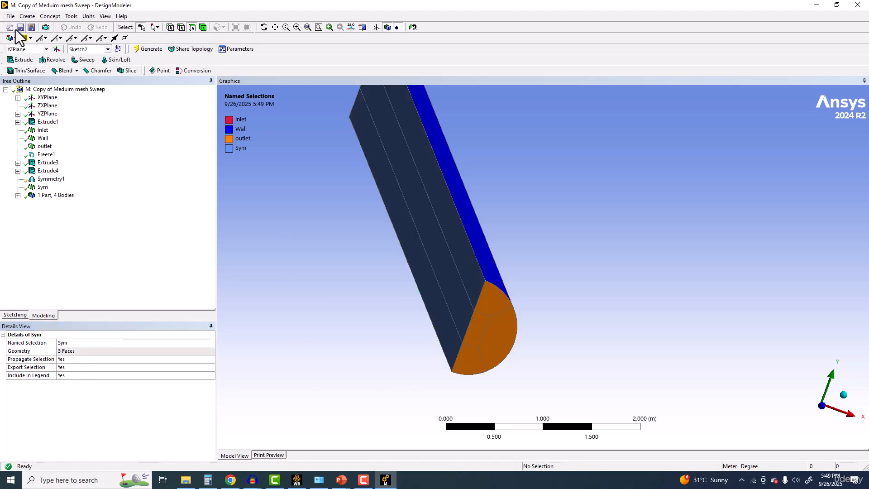
Step: Check the half pipe's outlet end, switch to Workbench and open the Mesh of the Copy of Meduim mesh Sweep system
{"action": "left_click", "coordinate": [297, 480]}
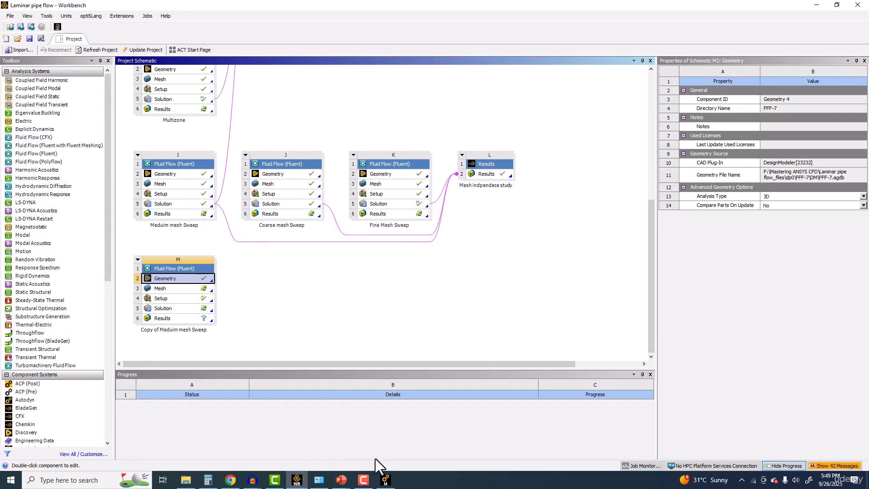
{"action": "left_click", "coordinate": [385, 479]}
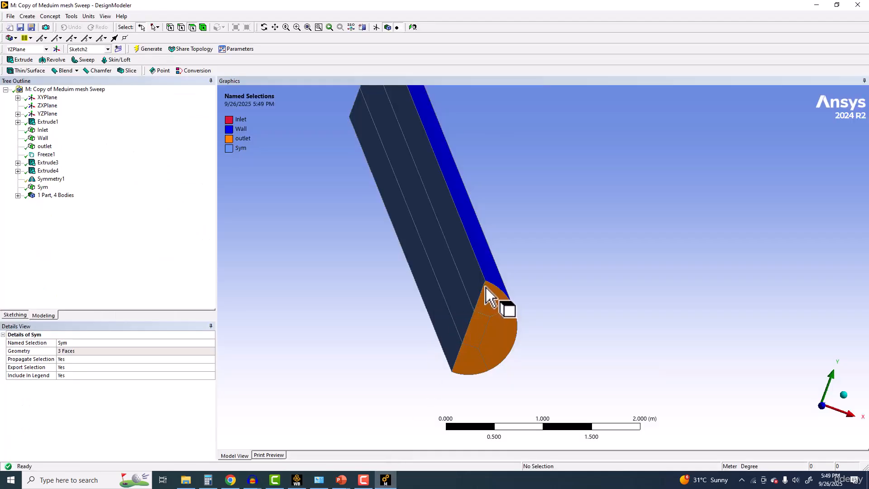
{"action": "scroll", "coordinate": [479, 324], "scroll_direction": "up", "scroll_amount": 3}
{"action": "middle_click_drag", "start_coordinate": [431, 360], "coordinate": [458, 268], "text": "ctrl"}
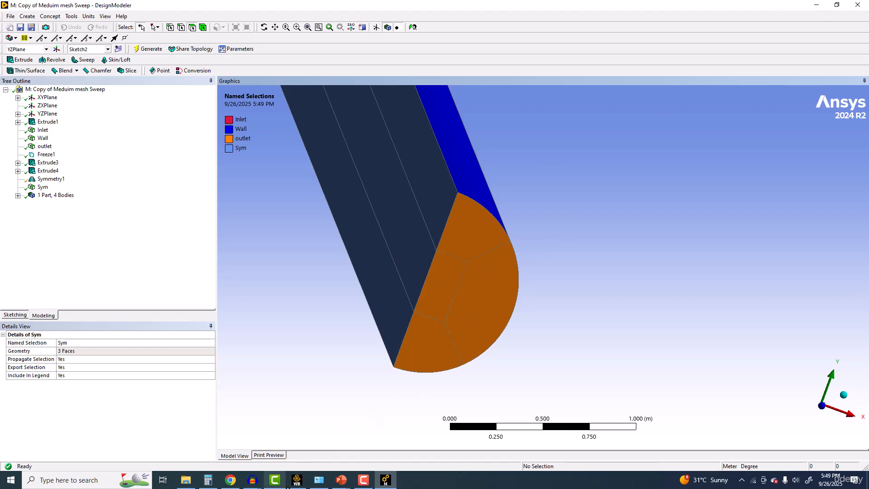
{"action": "left_click", "coordinate": [296, 480]}
{"action": "double_click", "coordinate": [180, 287]}
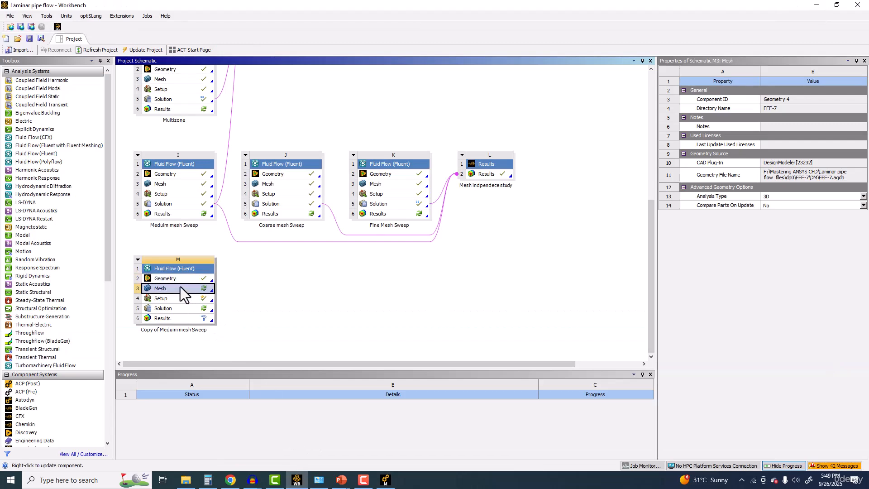
Step: Load the updated geometry into Meshing, fix all lost mesh control scoping and close the Scoping Wizard worksheet
{"action": "left_click", "coordinate": [467, 273]}
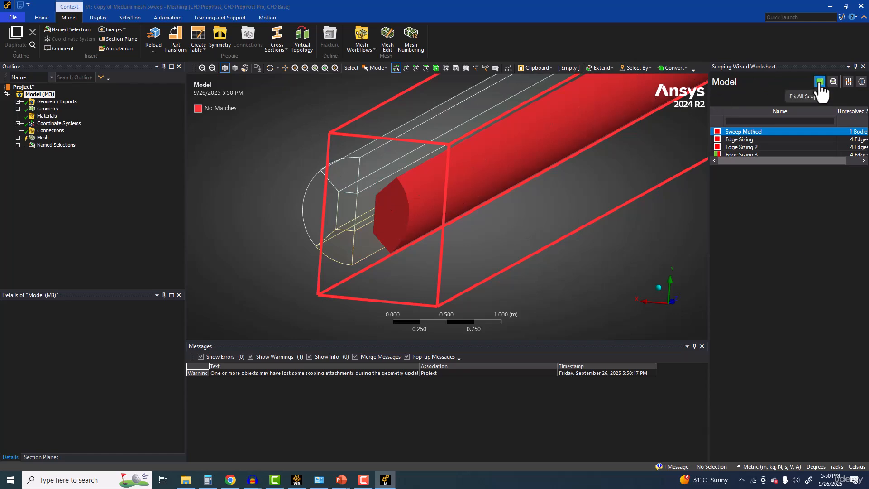
{"action": "left_click", "coordinate": [819, 81]}
{"action": "left_click", "coordinate": [861, 81]}
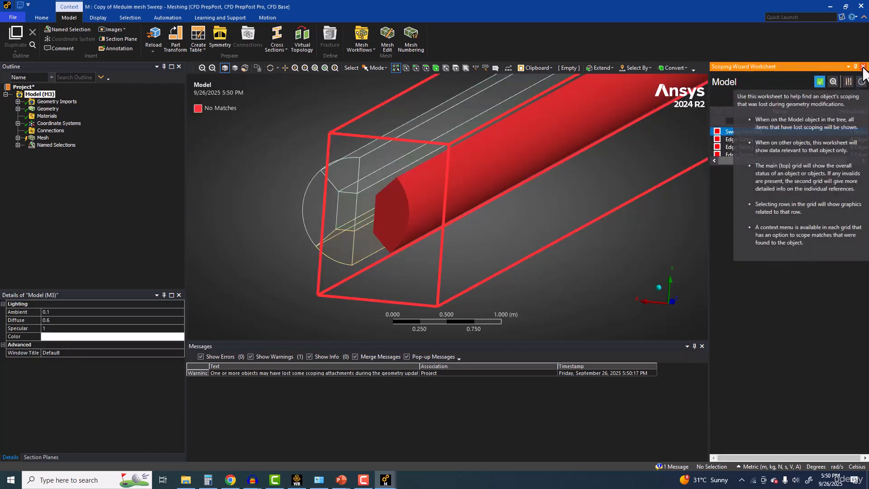
{"action": "left_click", "coordinate": [862, 66]}
Step: Check the bodies covered by Sweep Method and the edges covered by the first Edge Sizing on the half pipe
{"action": "left_click", "coordinate": [18, 138]}
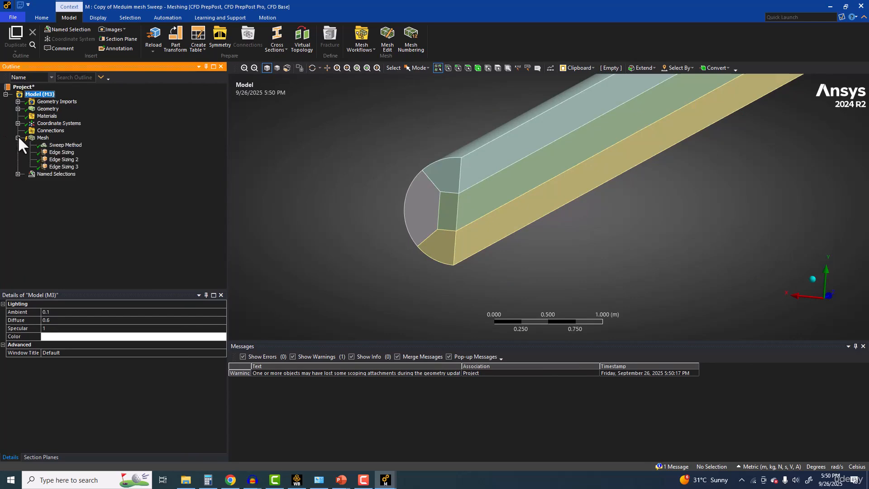
{"action": "left_click", "coordinate": [63, 145]}
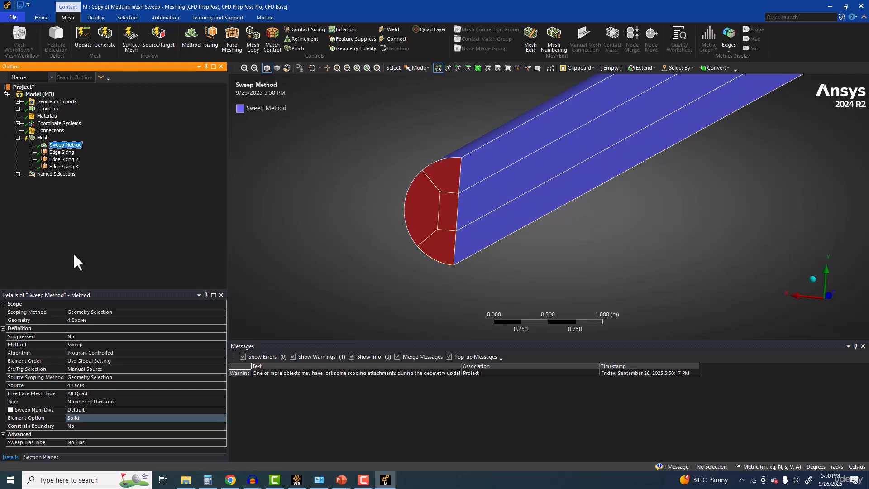
{"action": "left_click", "coordinate": [85, 320]}
{"action": "left_click", "coordinate": [70, 148]}
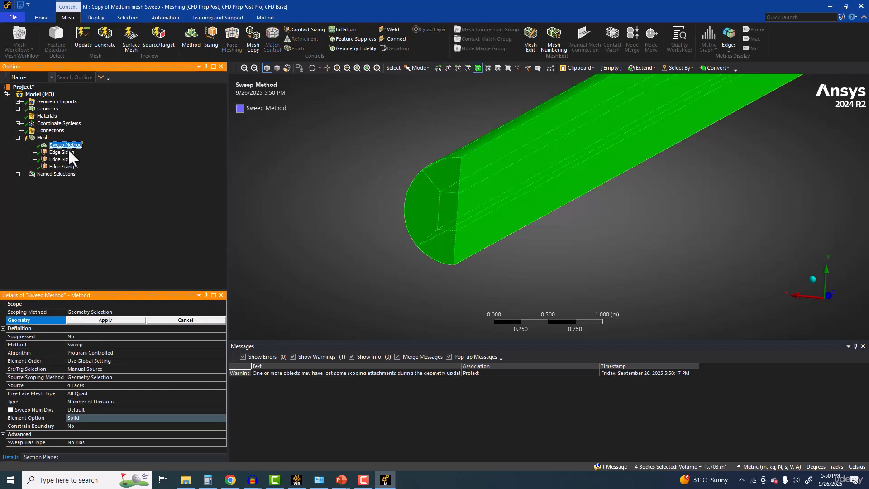
{"action": "scroll", "coordinate": [344, 205], "scroll_direction": "up", "scroll_amount": 6}
{"action": "middle_click_drag", "start_coordinate": [347, 210], "coordinate": [341, 250], "text": "ctrl"}
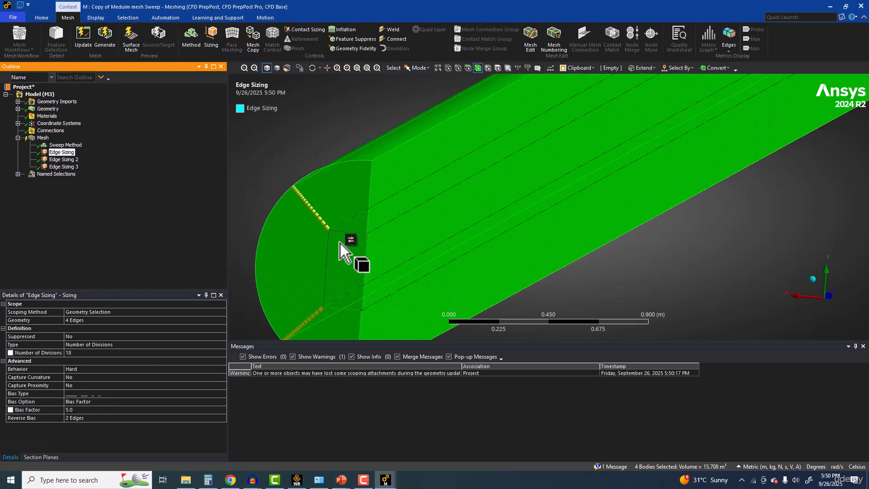
{"action": "scroll", "coordinate": [339, 236], "scroll_direction": "down", "scroll_amount": 3}
Step: Scope Edge Sizing to the upper and lower outer edges of the symmetry cut at both pipe ends
{"action": "left_click", "coordinate": [84, 320]}
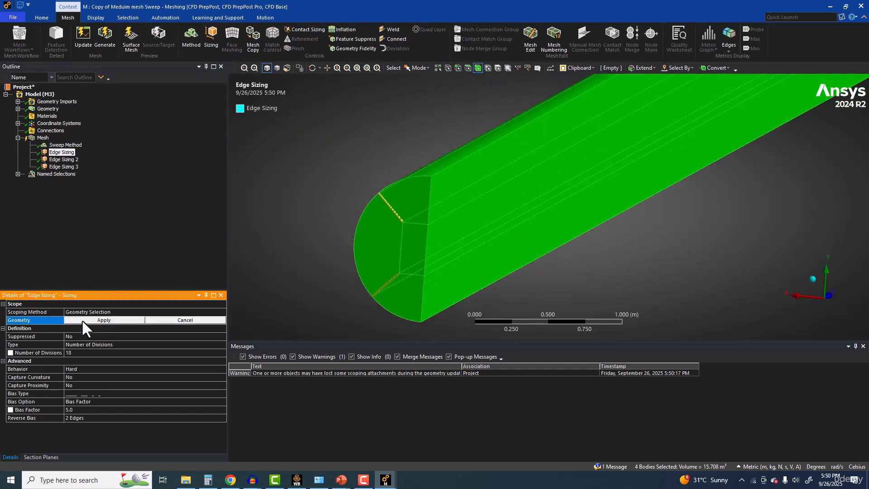
{"action": "scroll", "coordinate": [374, 235], "scroll_direction": "down", "scroll_amount": 4}
{"action": "scroll", "coordinate": [479, 199], "scroll_direction": "up", "scroll_amount": 3}
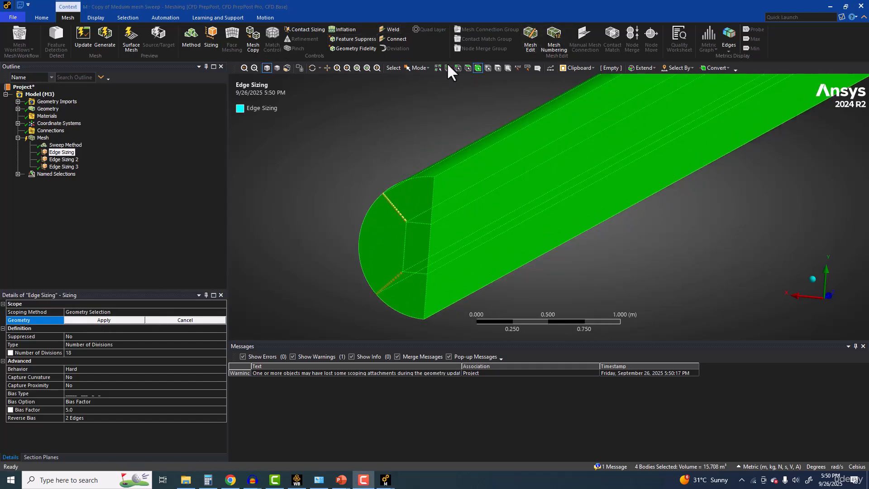
{"action": "left_click", "coordinate": [458, 68]}
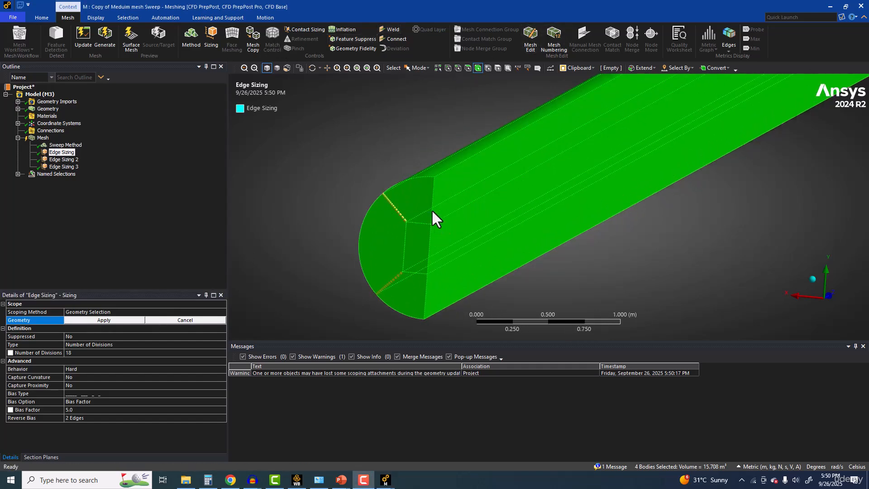
{"action": "left_click", "coordinate": [433, 195]}
{"action": "left_click", "coordinate": [426, 302], "text": "ctrl"}
{"action": "scroll", "coordinate": [485, 311], "scroll_direction": "down", "scroll_amount": 5}
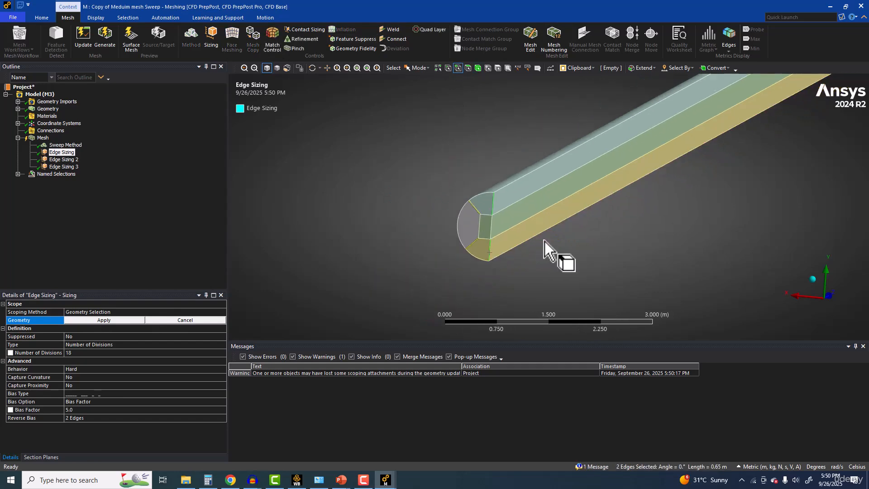
{"action": "scroll", "coordinate": [578, 219], "scroll_direction": "up", "scroll_amount": 5}
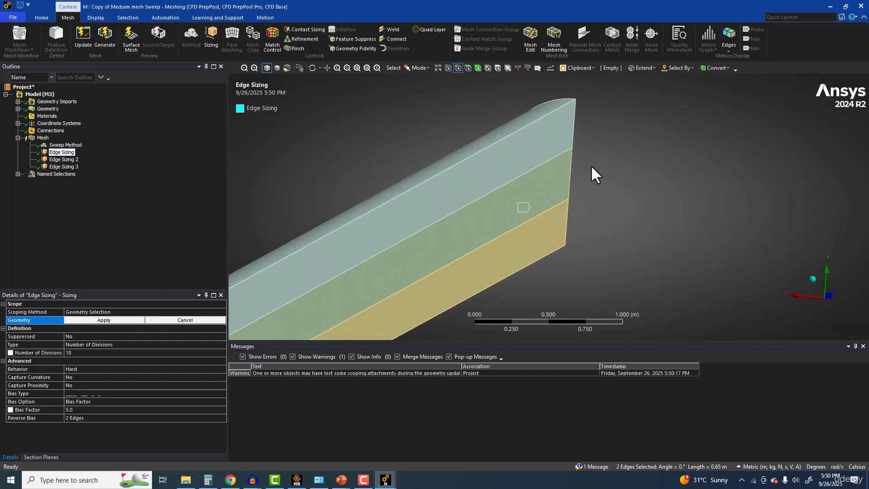
{"action": "left_click", "coordinate": [568, 136], "text": "ctrl"}
{"action": "left_click", "coordinate": [567, 216], "text": "ctrl"}
{"action": "left_click", "coordinate": [75, 320]}
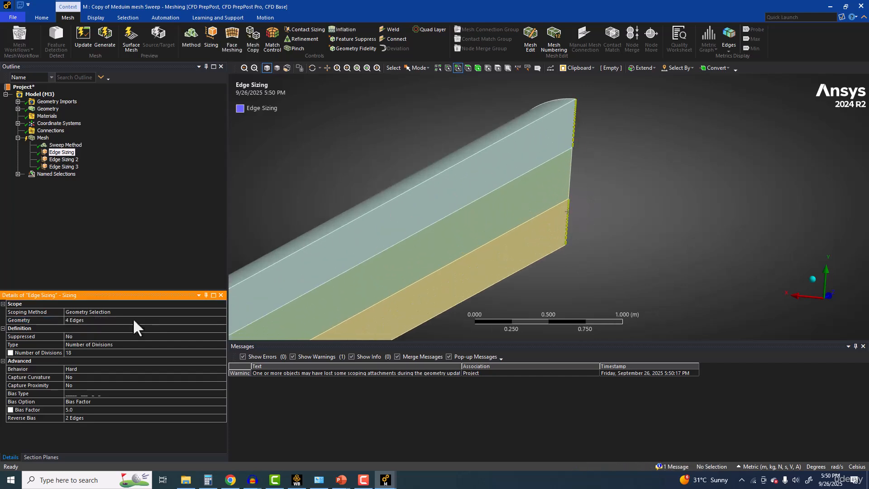
Step: Set the lower symmetry-cut edge at the far end of the pipe as Edge Sizing's reverse bias edge
{"action": "scroll", "coordinate": [629, 144], "scroll_direction": "up", "scroll_amount": 2}
{"action": "middle_click_drag", "start_coordinate": [583, 212], "coordinate": [441, 231]}
{"action": "middle_click_drag", "start_coordinate": [379, 237], "coordinate": [444, 167]}
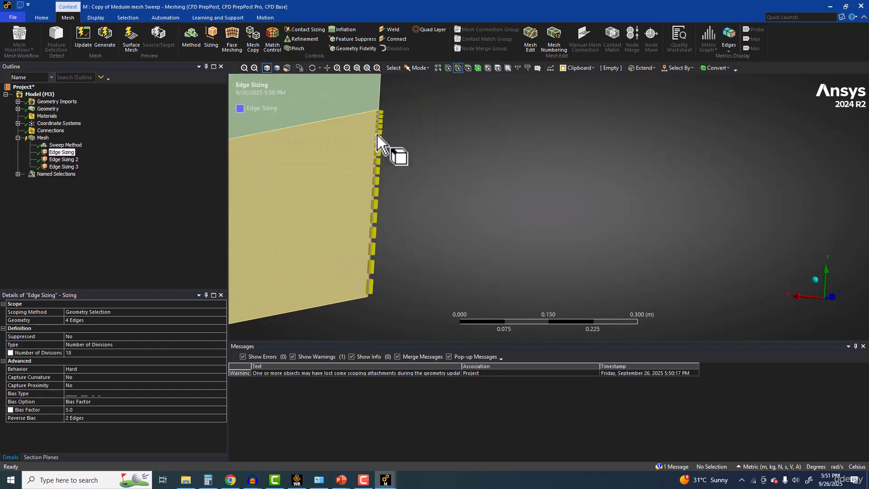
{"action": "left_click", "coordinate": [99, 418]}
{"action": "left_click", "coordinate": [374, 217]}
{"action": "left_click", "coordinate": [94, 417]}
{"action": "scroll", "coordinate": [520, 294], "scroll_direction": "down", "scroll_amount": 2}
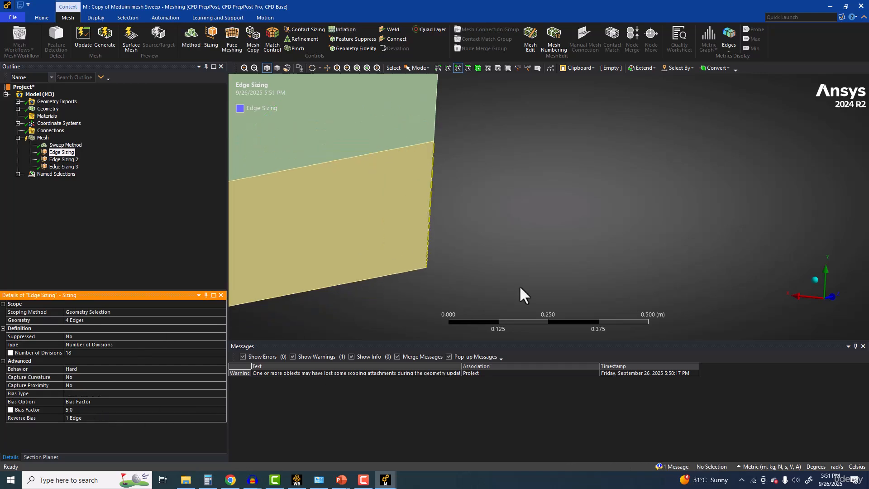
Step: Add the lower symmetry-cut edge at the near end of the pipe to Edge Sizing's reverse bias
{"action": "scroll", "coordinate": [451, 233], "scroll_direction": "down", "scroll_amount": 2}
{"action": "scroll", "coordinate": [440, 222], "scroll_direction": "up", "scroll_amount": 4}
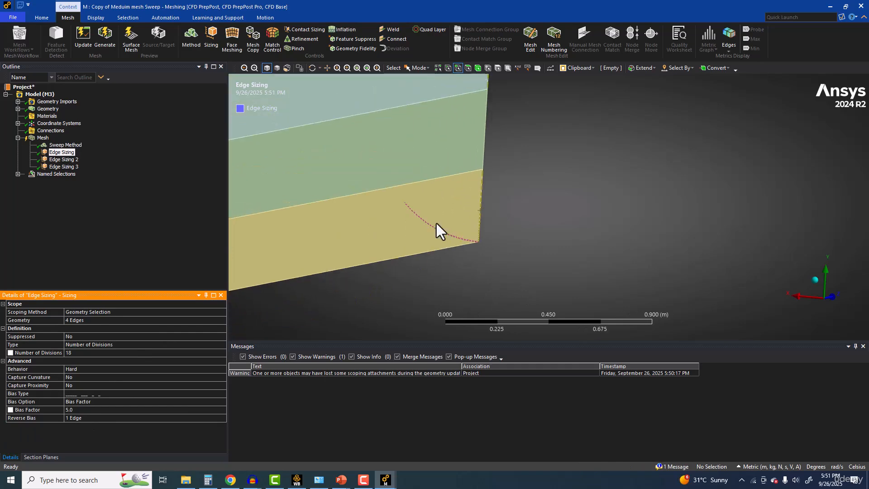
{"action": "scroll", "coordinate": [436, 224], "scroll_direction": "down", "scroll_amount": 4}
{"action": "left_click", "coordinate": [131, 418]}
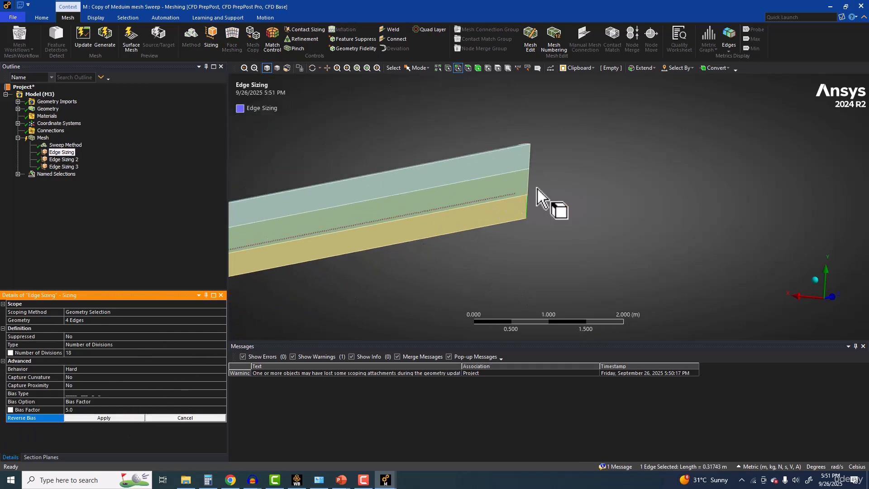
{"action": "middle_click_drag", "start_coordinate": [498, 195], "coordinate": [841, 150], "text": "ctrl"}
{"action": "middle_click_drag", "start_coordinate": [474, 236], "coordinate": [769, 159], "text": "ctrl"}
{"action": "middle_click_drag", "start_coordinate": [437, 224], "coordinate": [631, 224], "text": "ctrl"}
{"action": "scroll", "coordinate": [501, 239], "scroll_direction": "up", "scroll_amount": 5}
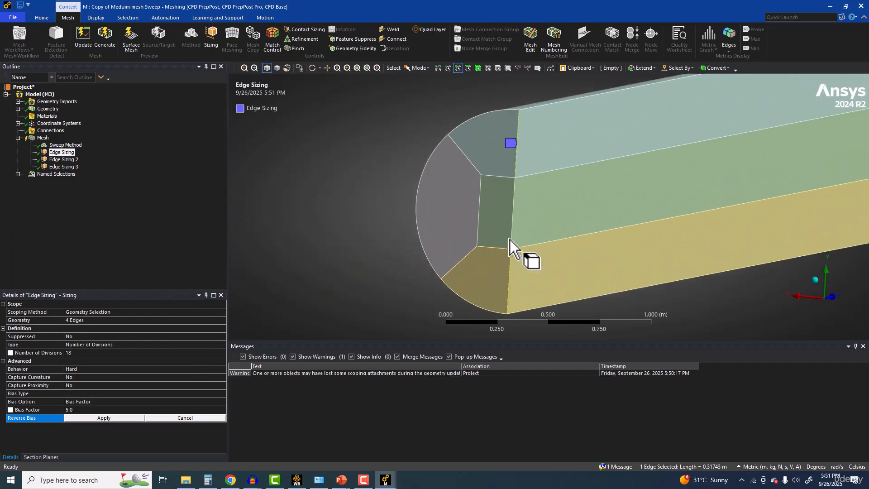
{"action": "scroll", "coordinate": [510, 240], "scroll_direction": "up", "scroll_amount": 8}
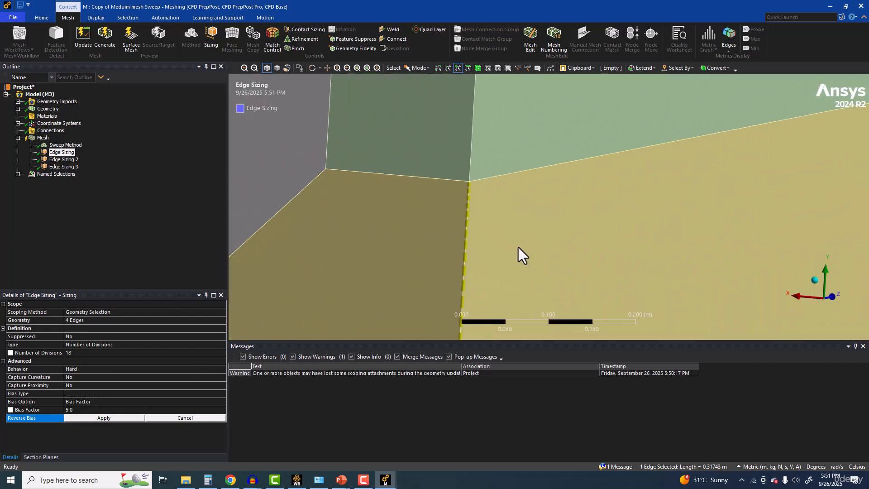
{"action": "left_click", "coordinate": [468, 223], "text": "ctrl"}
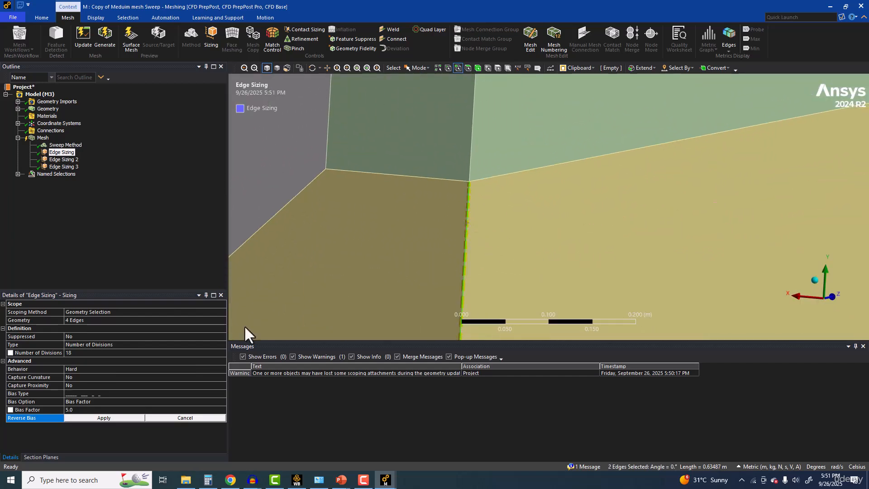
{"action": "left_click", "coordinate": [100, 417]}
Step: Switch to wireframe display and add the four diagonal edges at both pipe ends to Edge Sizing's geometry, making 8 edges
{"action": "scroll", "coordinate": [463, 221], "scroll_direction": "down", "scroll_amount": 5}
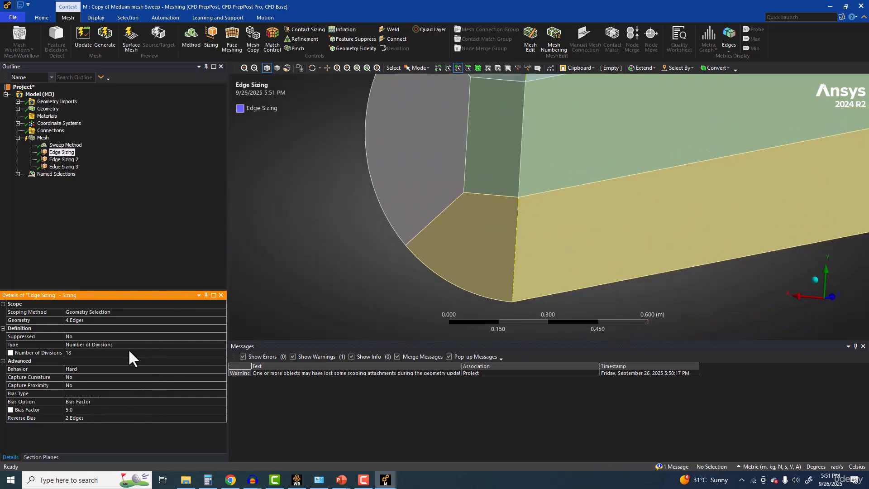
{"action": "left_click", "coordinate": [125, 320]}
{"action": "middle_click_drag", "start_coordinate": [362, 247], "coordinate": [406, 242]}
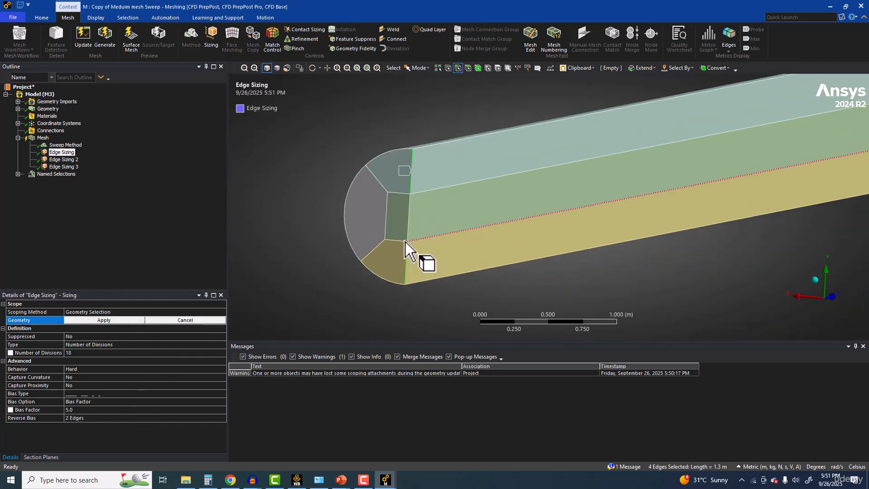
{"action": "left_click", "coordinate": [373, 175], "text": "ctrl"}
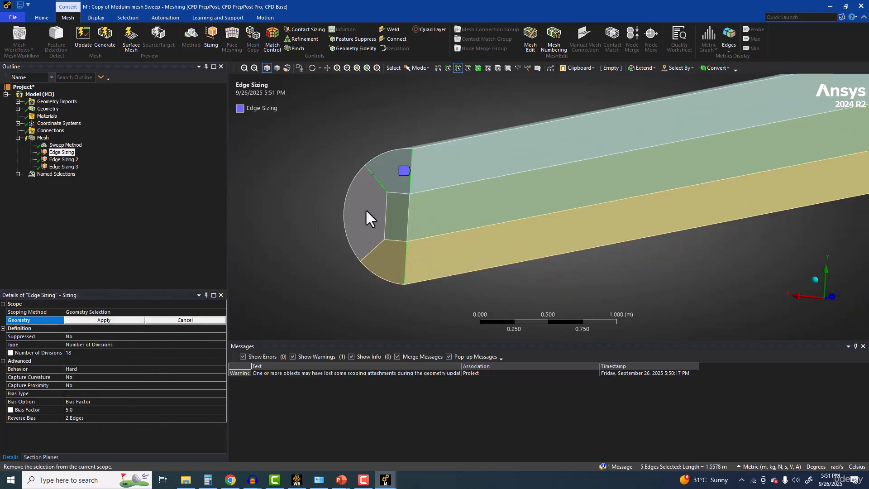
{"action": "left_click", "coordinate": [377, 245], "text": "ctrl"}
{"action": "left_click", "coordinate": [287, 68]}
{"action": "scroll", "coordinate": [507, 193], "scroll_direction": "down", "scroll_amount": 5}
{"action": "middle_click_drag", "start_coordinate": [513, 196], "coordinate": [622, 192]}
{"action": "scroll", "coordinate": [575, 212], "scroll_direction": "up", "scroll_amount": 5}
{"action": "left_click", "coordinate": [583, 209], "text": "ctrl"}
{"action": "left_click", "coordinate": [98, 319]}
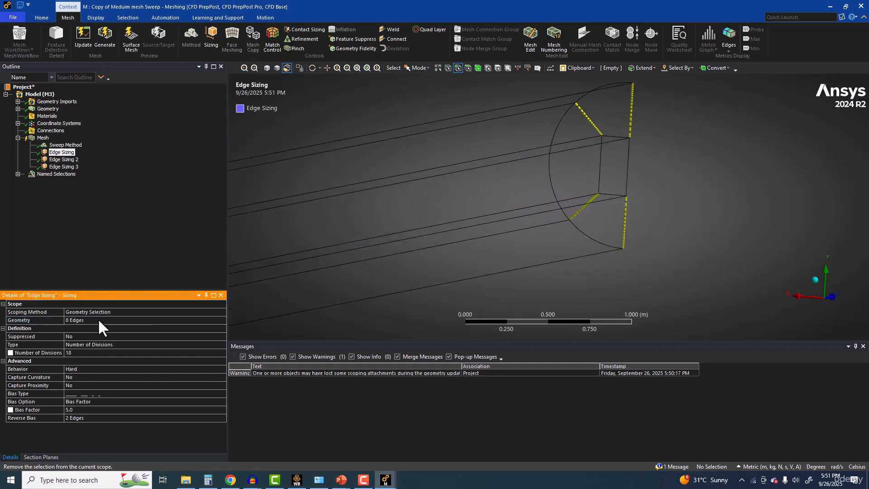
Step: Add the upper and lower diagonal edges at the pipe's far end to Edge Sizing's reverse bias, making 4 edges
{"action": "scroll", "coordinate": [545, 205], "scroll_direction": "up", "scroll_amount": 3}
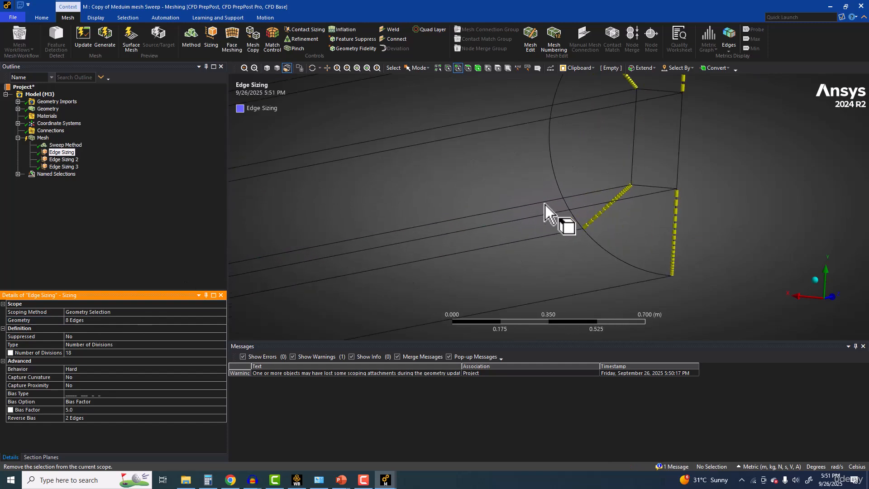
{"action": "middle_click_drag", "start_coordinate": [545, 205], "coordinate": [414, 294], "text": "ctrl"}
{"action": "scroll", "coordinate": [496, 184], "scroll_direction": "up", "scroll_amount": 6}
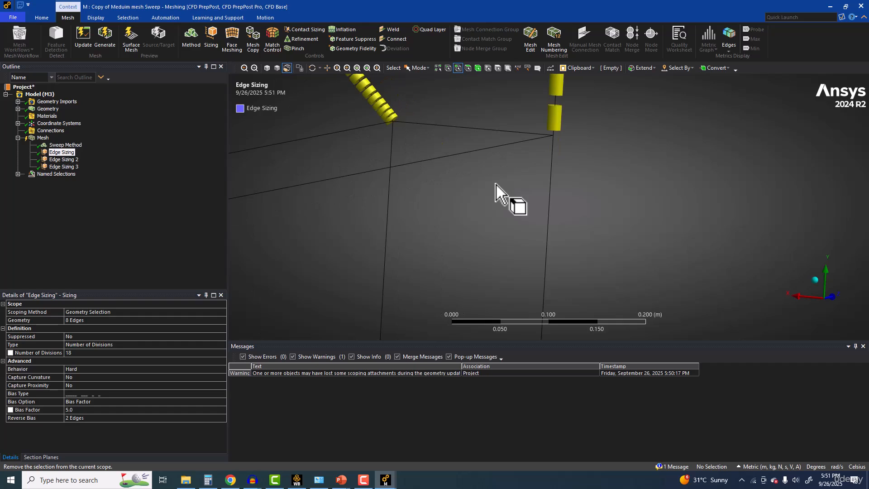
{"action": "middle_click_drag", "start_coordinate": [496, 185], "coordinate": [517, 292], "text": "ctrl"}
{"action": "scroll", "coordinate": [389, 176], "scroll_direction": "down", "scroll_amount": 3}
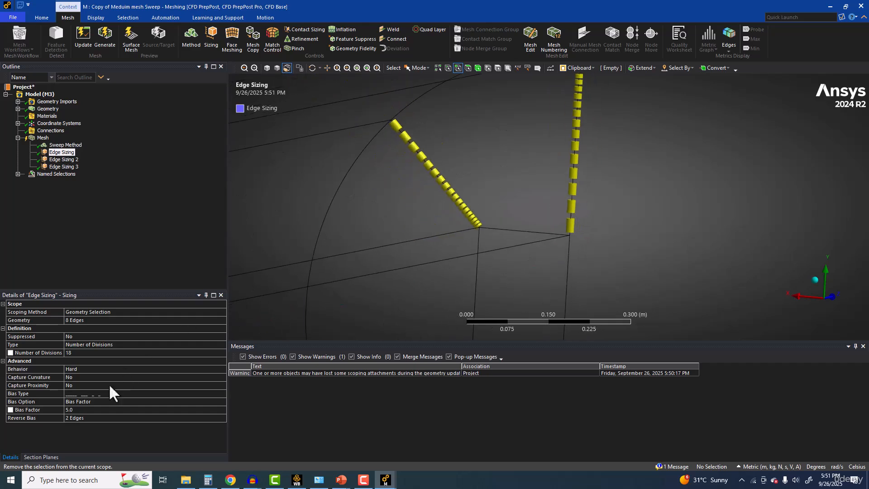
{"action": "left_click", "coordinate": [82, 418]}
{"action": "left_click", "coordinate": [432, 159], "text": "ctrl"}
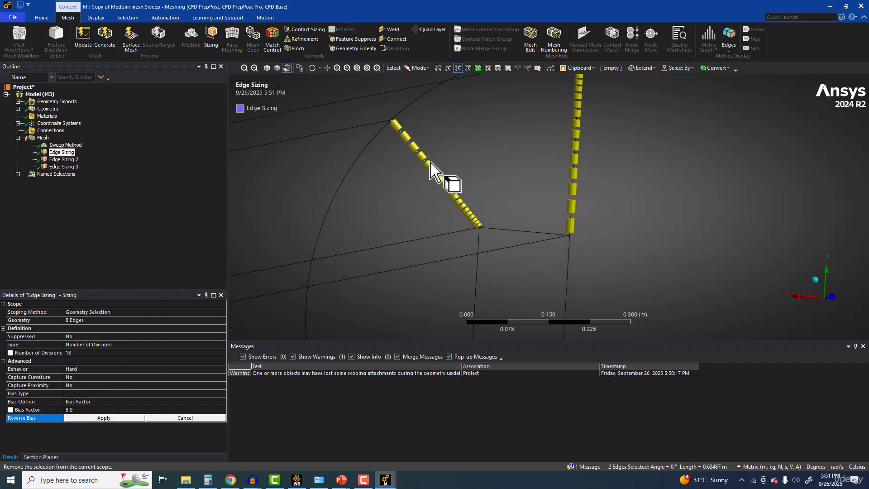
{"action": "middle_click_drag", "start_coordinate": [392, 330], "coordinate": [427, 185], "text": "ctrl"}
{"action": "left_click", "coordinate": [437, 277], "text": "ctrl"}
{"action": "scroll", "coordinate": [436, 277], "scroll_direction": "down", "scroll_amount": 5}
{"action": "left_click", "coordinate": [104, 417]}
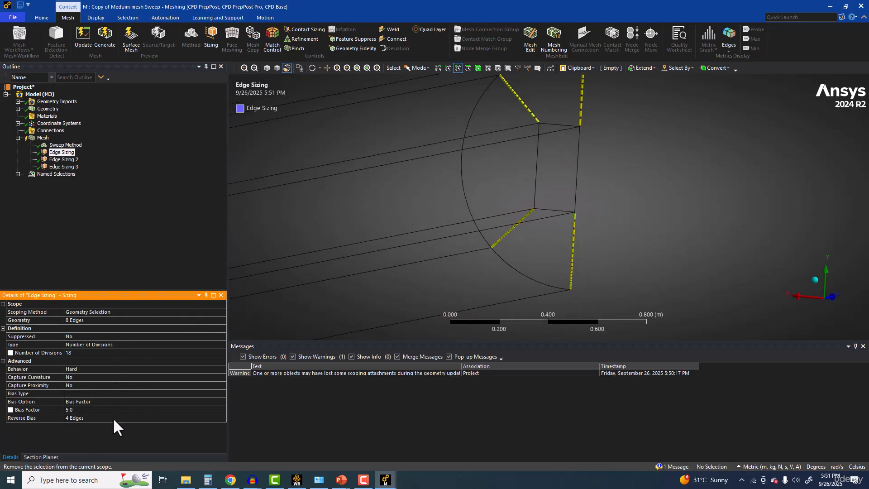
Step: Inspect the bias direction of the Edge Sizing divisions at the far and near ends of the pipe
{"action": "scroll", "coordinate": [404, 217], "scroll_direction": "up", "scroll_amount": 4}
{"action": "scroll", "coordinate": [405, 219], "scroll_direction": "down", "scroll_amount": 10}
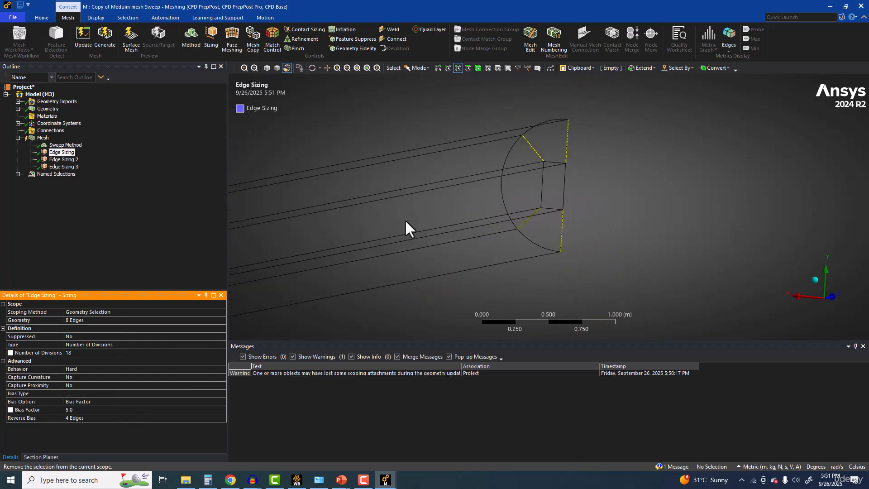
{"action": "middle_click_drag", "start_coordinate": [404, 219], "coordinate": [547, 168], "text": "ctrl"}
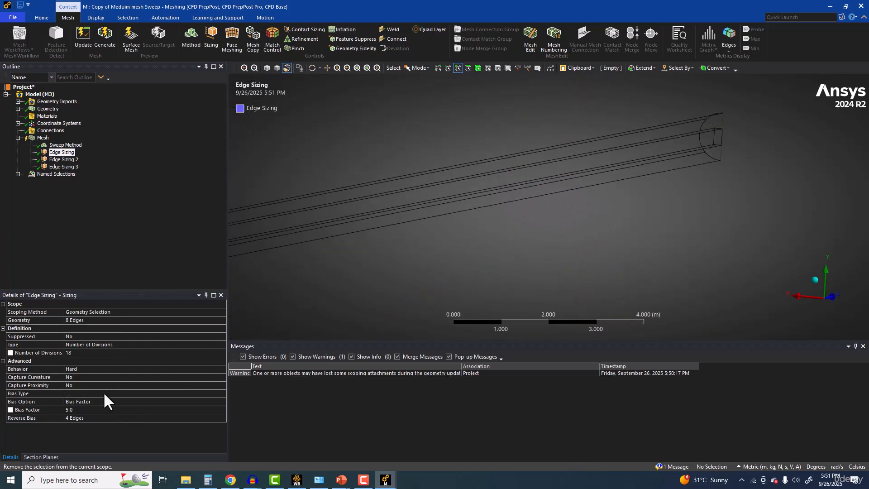
{"action": "middle_click_drag", "start_coordinate": [300, 254], "coordinate": [596, 187], "text": "ctrl"}
{"action": "scroll", "coordinate": [368, 241], "scroll_direction": "up", "scroll_amount": 5}
{"action": "scroll", "coordinate": [460, 227], "scroll_direction": "up", "scroll_amount": 2}
{"action": "middle_click_drag", "start_coordinate": [460, 227], "coordinate": [469, 185], "text": "ctrl"}
{"action": "scroll", "coordinate": [468, 185], "scroll_direction": "up", "scroll_amount": 2}
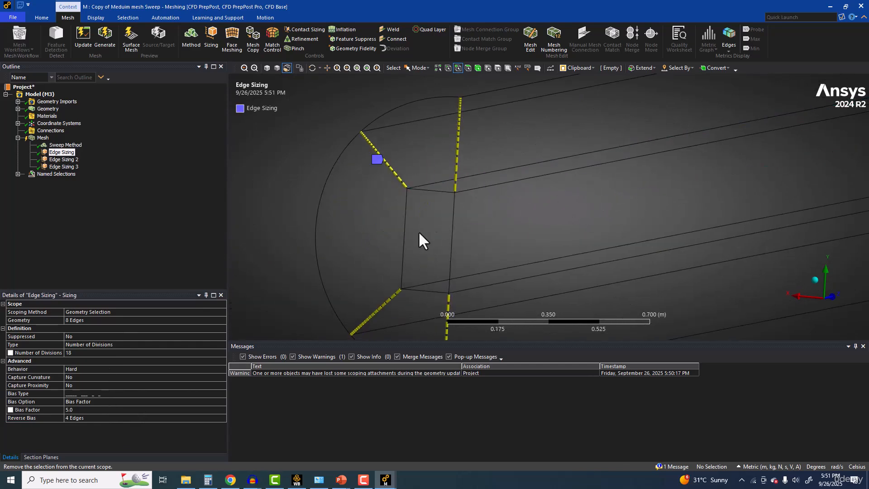
{"action": "middle_click_drag", "start_coordinate": [432, 143], "coordinate": [432, 107], "text": "ctrl"}
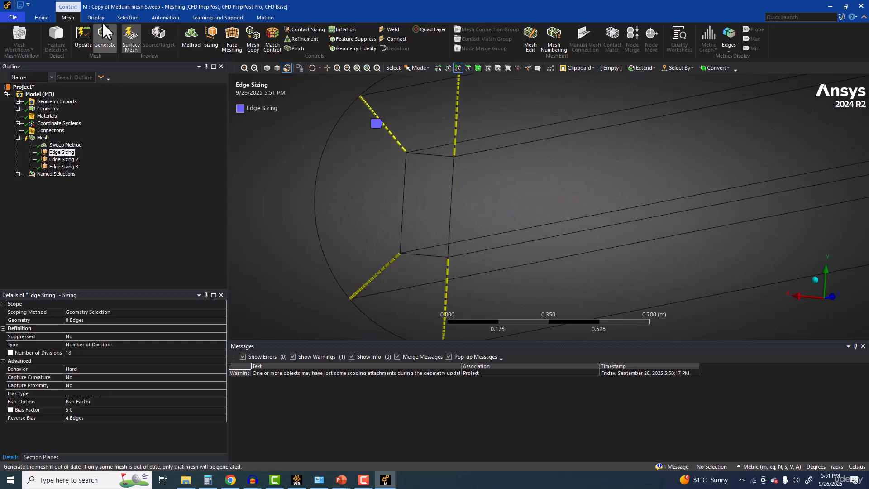
Step: Examine which arc and core edges Edge Sizing 2 covers at the pipe's near end
{"action": "left_click", "coordinate": [59, 160]}
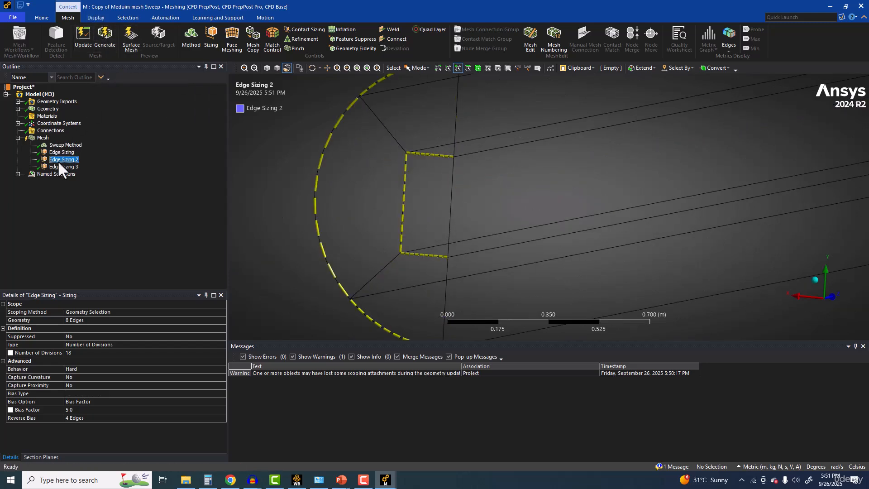
{"action": "scroll", "coordinate": [441, 162], "scroll_direction": "down", "scroll_amount": 2}
{"action": "middle_click_drag", "start_coordinate": [441, 162], "coordinate": [368, 153]}
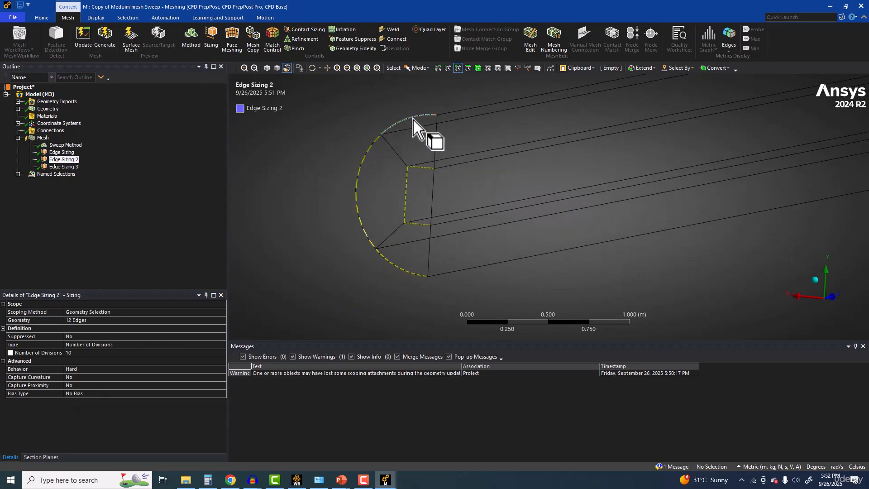
{"action": "middle_click_drag", "start_coordinate": [314, 180], "coordinate": [274, 203], "text": "ctrl"}
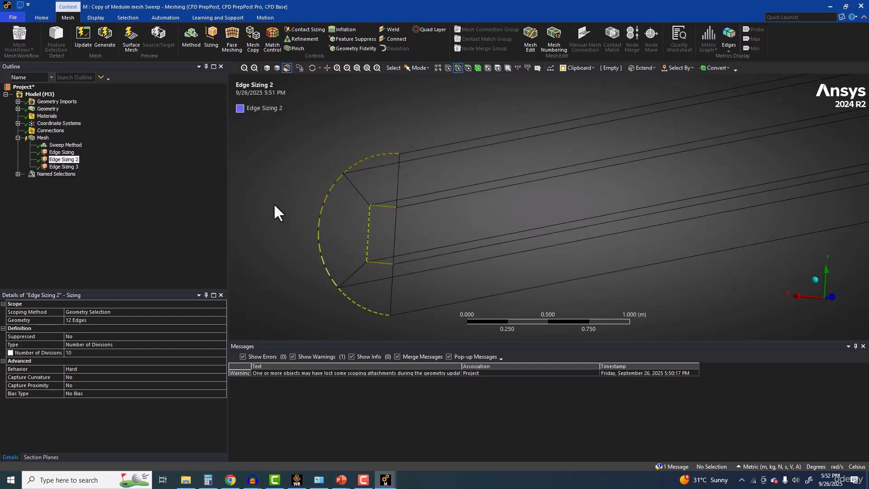
Step: Open Edge Sizing 2's geometry selection and pick the two horizontal core edges at the pipe's near end
{"action": "left_click", "coordinate": [84, 350]}
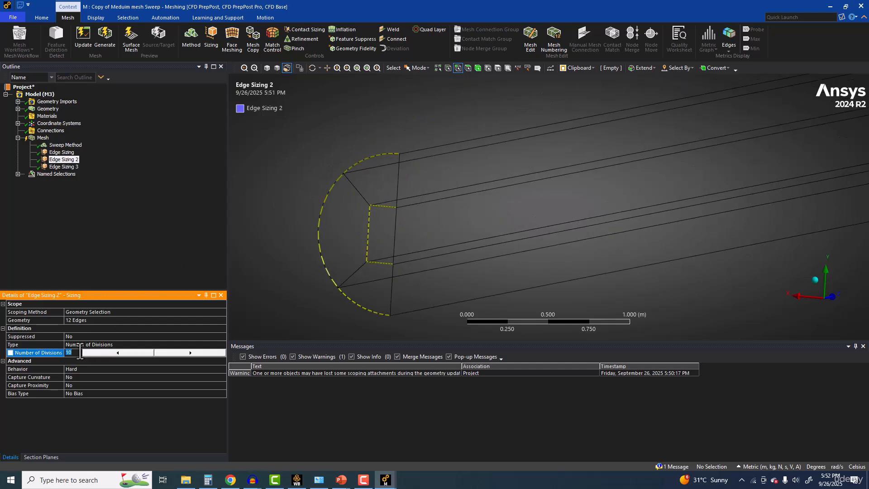
{"action": "left_click", "coordinate": [81, 321]}
{"action": "left_click", "coordinate": [384, 208]}
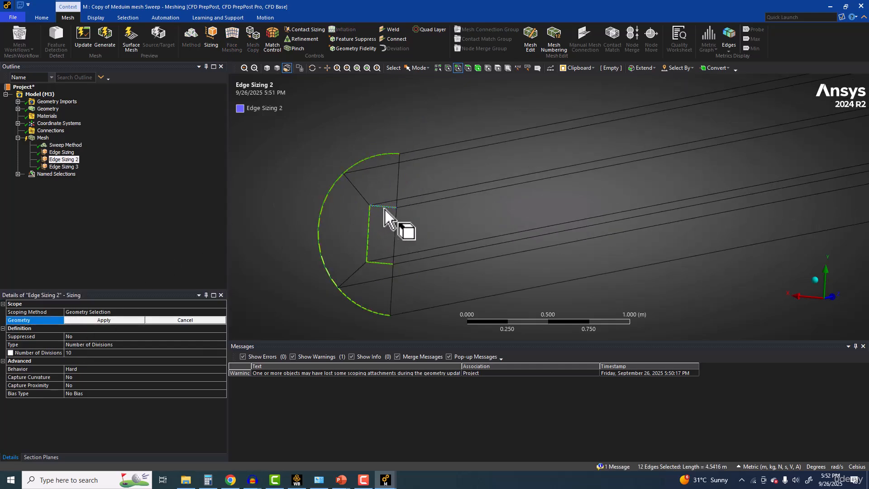
{"action": "left_click", "coordinate": [385, 264], "text": "ctrl"}
Step: Add the far end's two horizontal core edges and its upper and lower arcs, and apply the 6 edges to Edge Sizing 2
{"action": "scroll", "coordinate": [408, 265], "scroll_direction": "down", "scroll_amount": 3}
{"action": "scroll", "coordinate": [438, 260], "scroll_direction": "down", "scroll_amount": 3}
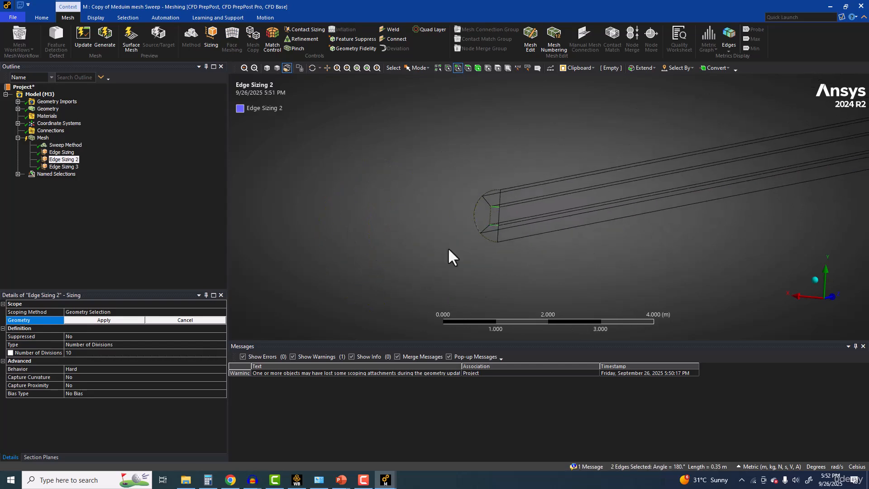
{"action": "middle_click_drag", "start_coordinate": [601, 251], "coordinate": [397, 273], "text": "ctrl"}
{"action": "middle_click_drag", "start_coordinate": [709, 213], "coordinate": [549, 267], "text": "ctrl"}
{"action": "scroll", "coordinate": [643, 239], "scroll_direction": "up", "scroll_amount": 5}
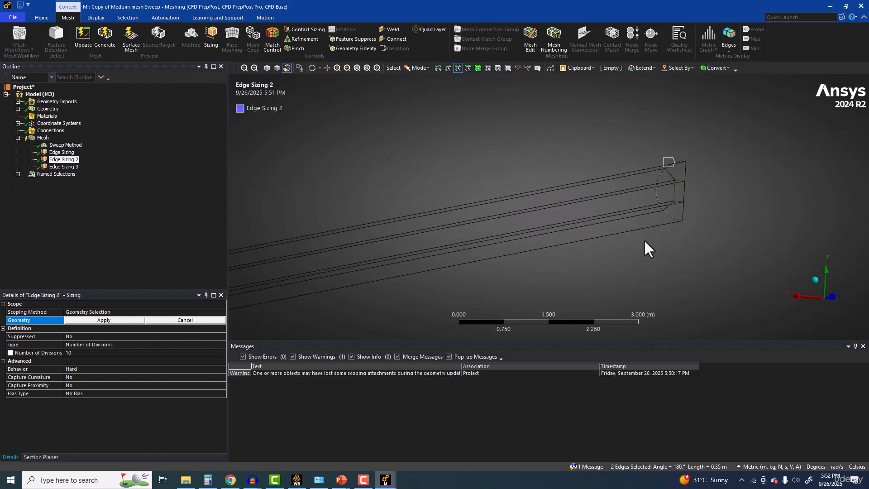
{"action": "middle_click_drag", "start_coordinate": [687, 214], "coordinate": [529, 224], "text": "ctrl"}
{"action": "scroll", "coordinate": [539, 218], "scroll_direction": "up", "scroll_amount": 2}
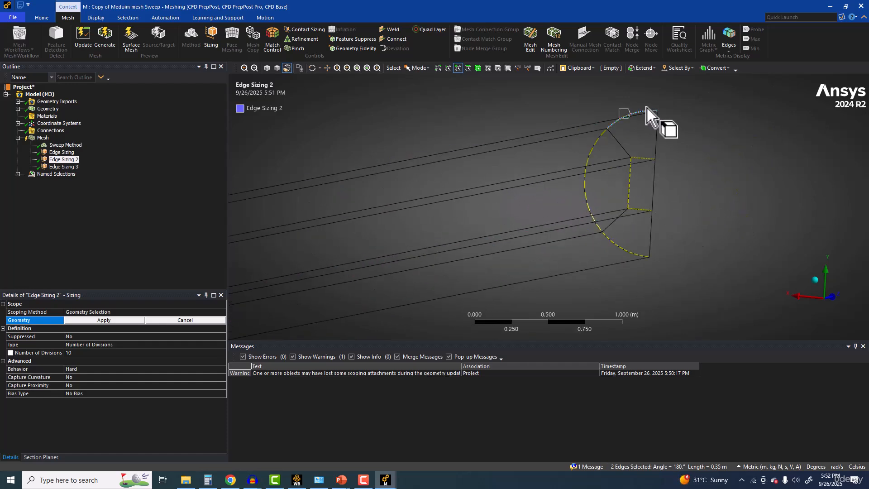
{"action": "scroll", "coordinate": [640, 130], "scroll_direction": "up", "scroll_amount": 2}
{"action": "scroll", "coordinate": [640, 130], "scroll_direction": "up", "scroll_amount": 2}
{"action": "middle_click_drag", "start_coordinate": [588, 178], "coordinate": [428, 275], "text": "ctrl"}
{"action": "left_click", "coordinate": [500, 155], "text": "ctrl"}
{"action": "left_click", "coordinate": [564, 218], "text": "ctrl"}
{"action": "middle_click_drag", "start_coordinate": [563, 253], "coordinate": [533, 124], "text": "ctrl"}
{"action": "left_click", "coordinate": [526, 170], "text": "ctrl"}
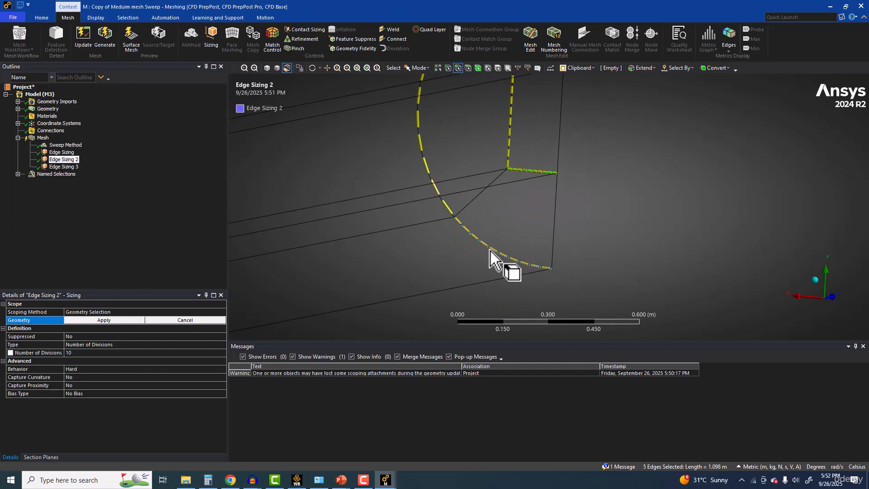
{"action": "left_click", "coordinate": [97, 320]}
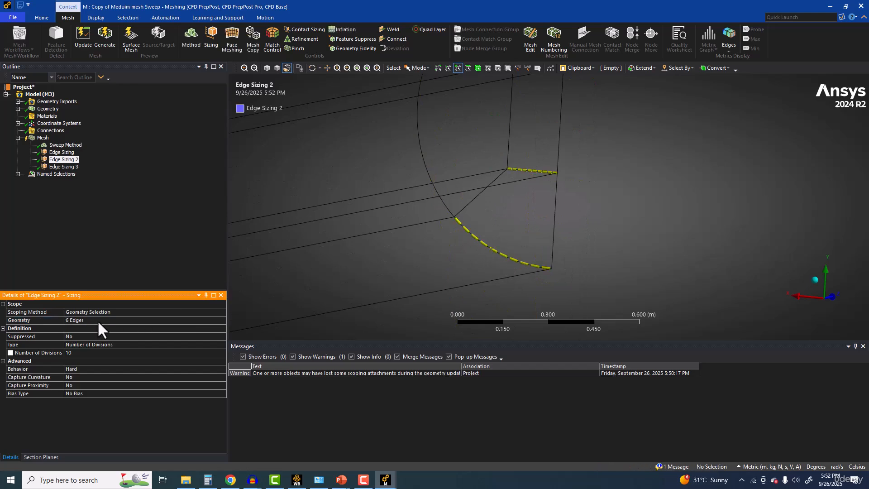
Step: Reselect Edge Sizing 2's geometry at the far end: the middle arc, the vertical core edge and the middle symmetry-plane edge
{"action": "left_click", "coordinate": [97, 319]}
{"action": "left_click", "coordinate": [419, 148]}
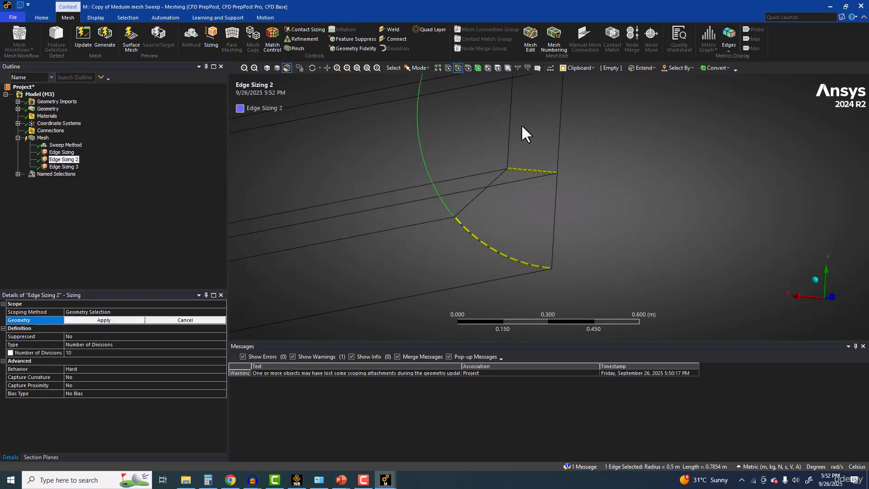
{"action": "left_click", "coordinate": [510, 129], "text": "ctrl"}
{"action": "left_click", "coordinate": [559, 136], "text": "ctrl"}
Step: Add the matching middle arc and two vertical core edges at the near end and apply the 6 edges to Edge Sizing 2
{"action": "middle_click_drag", "start_coordinate": [516, 174], "coordinate": [787, 138]}
{"action": "scroll", "coordinate": [503, 197], "scroll_direction": "down", "scroll_amount": 5}
{"action": "middle_click_drag", "start_coordinate": [457, 226], "coordinate": [523, 173], "text": "ctrl"}
{"action": "scroll", "coordinate": [523, 172], "scroll_direction": "up", "scroll_amount": 2}
{"action": "middle_click_drag", "start_coordinate": [466, 244], "coordinate": [365, 288], "text": "ctrl"}
{"action": "scroll", "coordinate": [588, 149], "scroll_direction": "up", "scroll_amount": 3}
{"action": "middle_click_drag", "start_coordinate": [588, 149], "coordinate": [507, 213], "text": "ctrl"}
{"action": "scroll", "coordinate": [507, 213], "scroll_direction": "up", "scroll_amount": 3}
{"action": "left_click", "coordinate": [451, 187], "text": "ctrl"}
{"action": "left_click", "coordinate": [406, 183], "text": "ctrl"}
{"action": "left_click", "coordinate": [89, 321]}
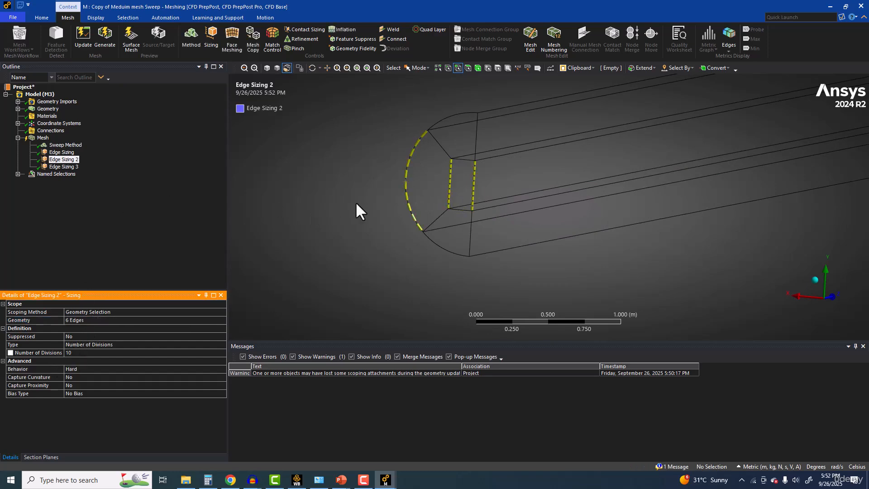
Step: Insert a new sizing control and select the near end's upper and lower arcs and two horizontal core edges
{"action": "middle_click_drag", "start_coordinate": [356, 209], "coordinate": [236, 225], "text": "ctrl"}
{"action": "left_click", "coordinate": [65, 166]}
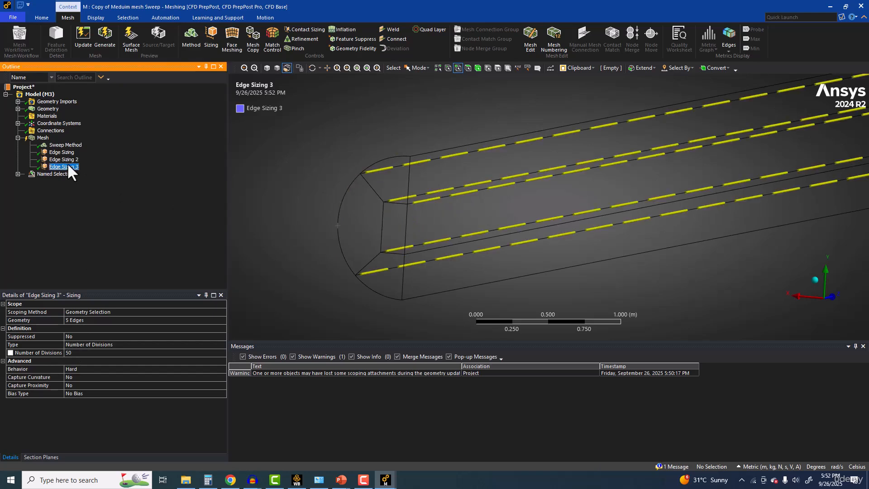
{"action": "left_click", "coordinate": [67, 159]}
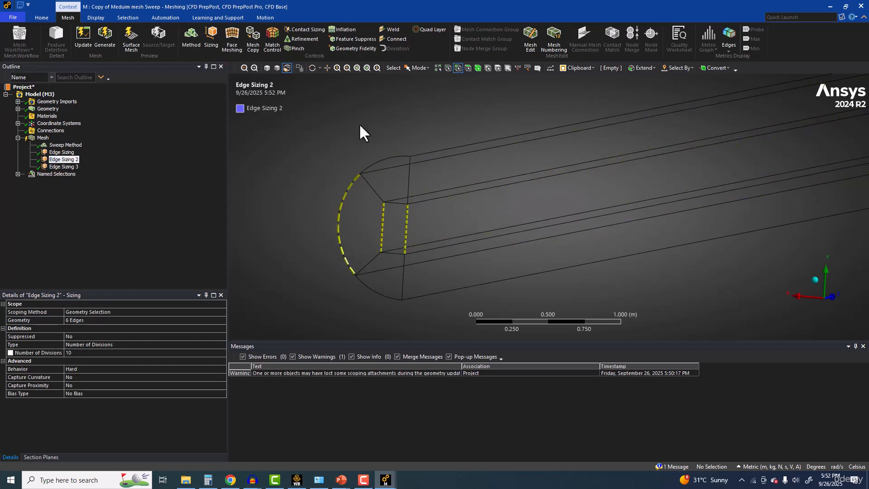
{"action": "left_click", "coordinate": [458, 68]}
{"action": "left_click", "coordinate": [210, 36]}
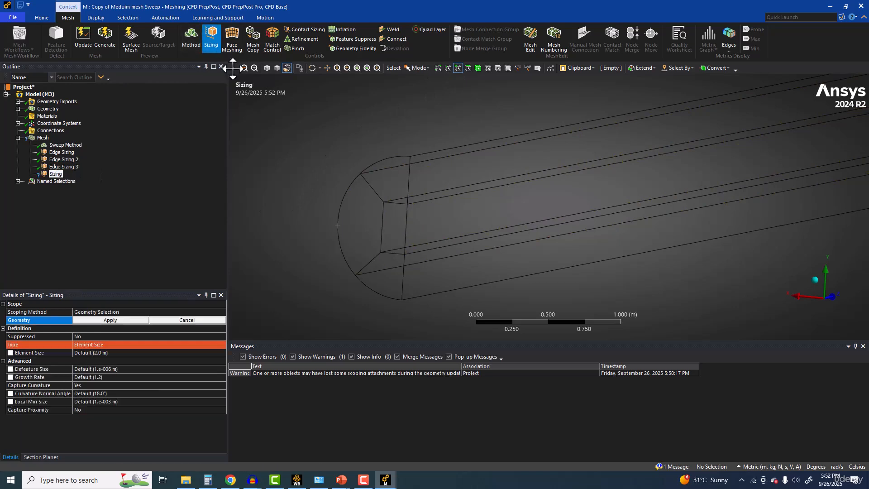
{"action": "left_click", "coordinate": [382, 162]}
{"action": "left_click", "coordinate": [397, 204], "text": "ctrl"}
{"action": "left_click", "coordinate": [392, 254], "text": "ctrl"}
{"action": "left_click", "coordinate": [379, 293], "text": "ctrl"}
Step: Add the far end's upper and lower arcs and two horizontal core edges, and apply the 8 edges to the new sizing
{"action": "scroll", "coordinate": [444, 268], "scroll_direction": "down", "scroll_amount": 5}
{"action": "middle_click_drag", "start_coordinate": [532, 221], "coordinate": [245, 250], "text": "ctrl"}
{"action": "middle_click_drag", "start_coordinate": [606, 193], "coordinate": [291, 284], "text": "ctrl"}
{"action": "scroll", "coordinate": [639, 217], "scroll_direction": "up", "scroll_amount": 6}
{"action": "left_click", "coordinate": [417, 162], "text": "ctrl"}
{"action": "left_click", "coordinate": [449, 196], "text": "ctrl"}
{"action": "left_click", "coordinate": [444, 251], "text": "ctrl"}
{"action": "left_click", "coordinate": [439, 247], "text": "ctrl"}
{"action": "left_click", "coordinate": [415, 284], "text": "ctrl"}
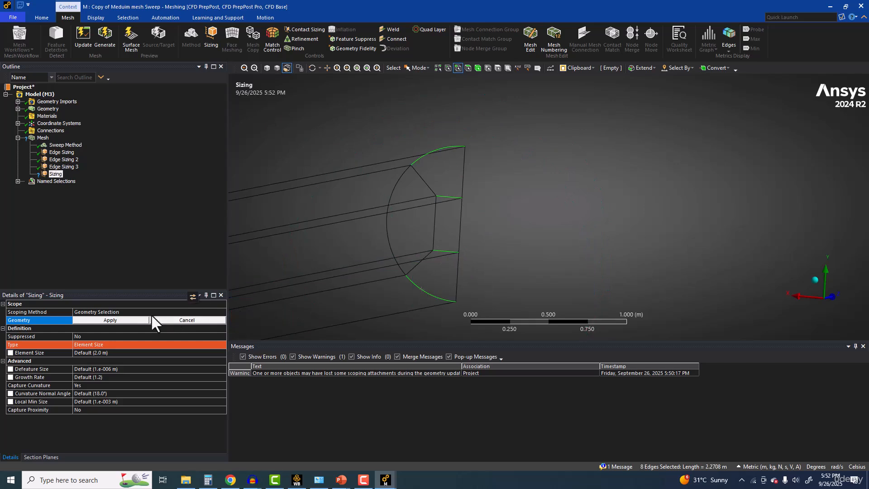
{"action": "left_click", "coordinate": [135, 320]}
Step: Set Edge Sizing 4's type to Number of Divisions with 5 divisions
{"action": "left_click", "coordinate": [91, 346]}
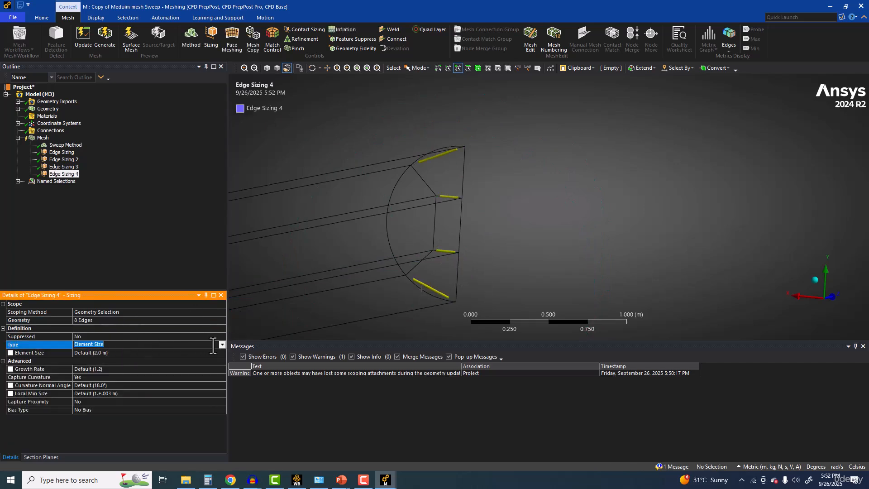
{"action": "left_click", "coordinate": [222, 345]}
{"action": "left_click", "coordinate": [123, 354]}
{"action": "left_click", "coordinate": [104, 352]}
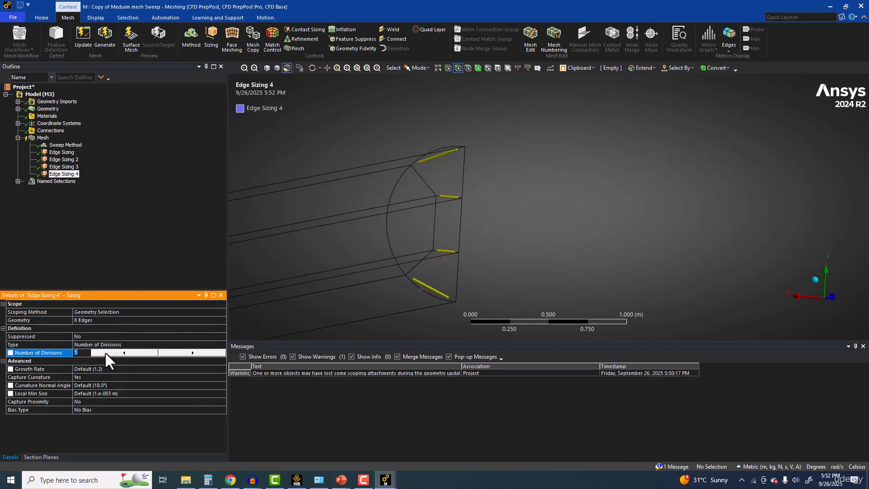
{"action": "type", "text": "5"}
{"action": "key", "text": "Return"}
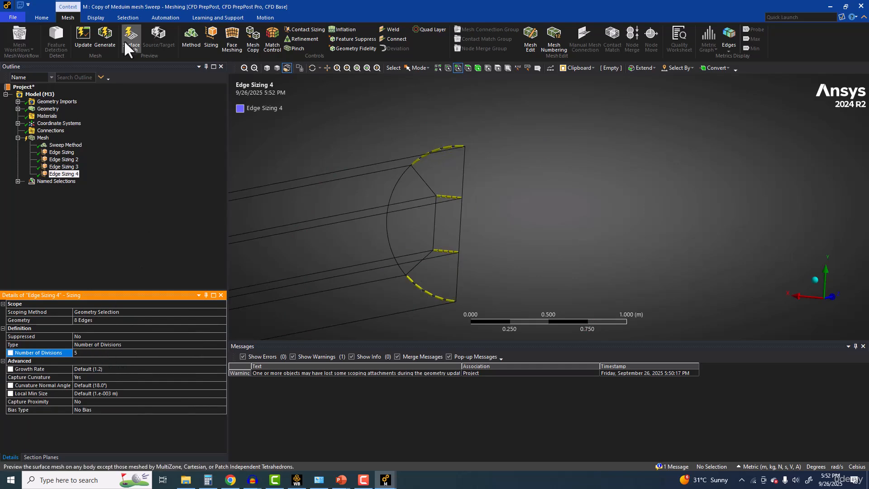
Step: Generate the mesh and inspect it at the pipe's far end in shaded display
{"action": "scroll", "coordinate": [384, 205], "scroll_direction": "down", "scroll_amount": 7}
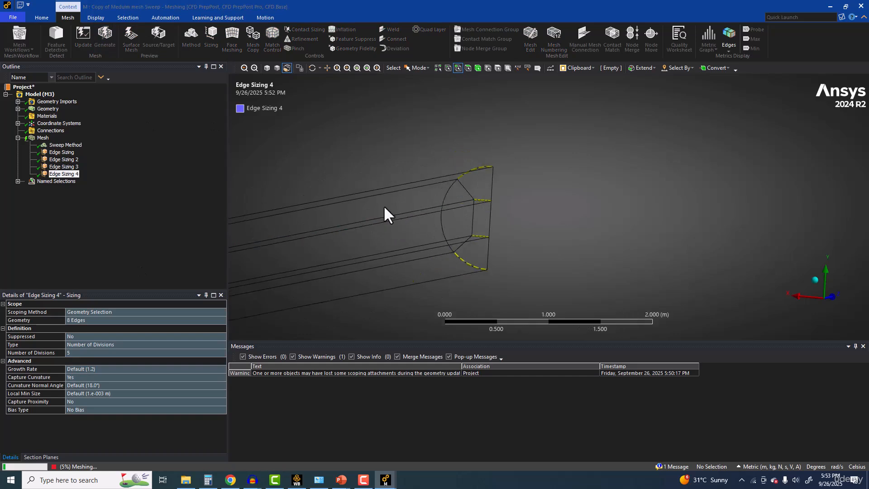
{"action": "middle_click_drag", "start_coordinate": [383, 205], "coordinate": [439, 151], "text": "ctrl"}
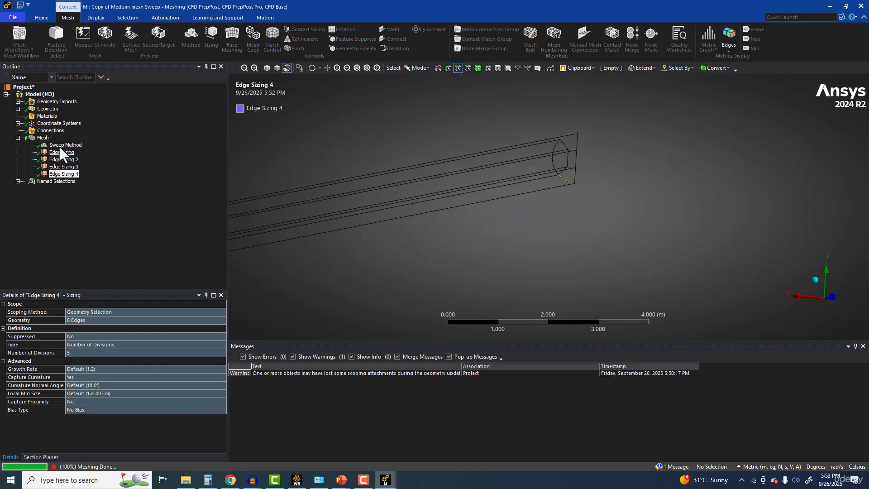
{"action": "left_click", "coordinate": [43, 137]}
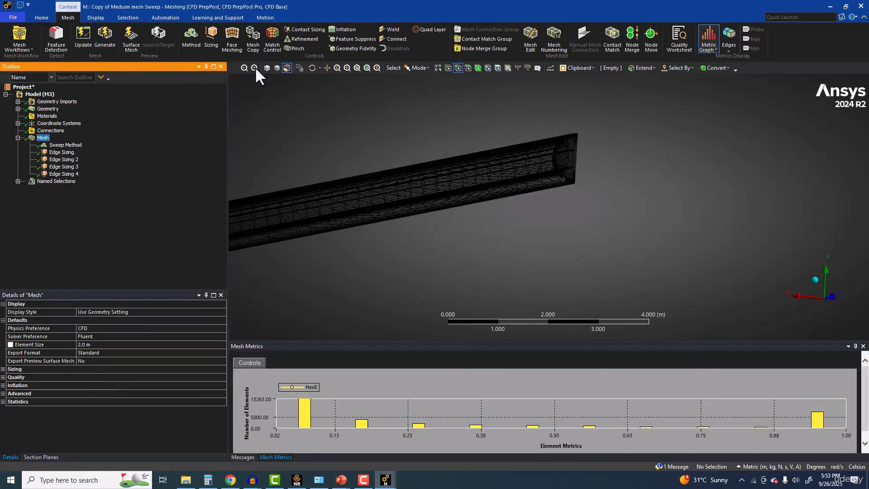
{"action": "left_click", "coordinate": [266, 67]}
{"action": "scroll", "coordinate": [335, 198], "scroll_direction": "up", "scroll_amount": 5}
{"action": "middle_click_drag", "start_coordinate": [335, 198], "coordinate": [369, 246]}
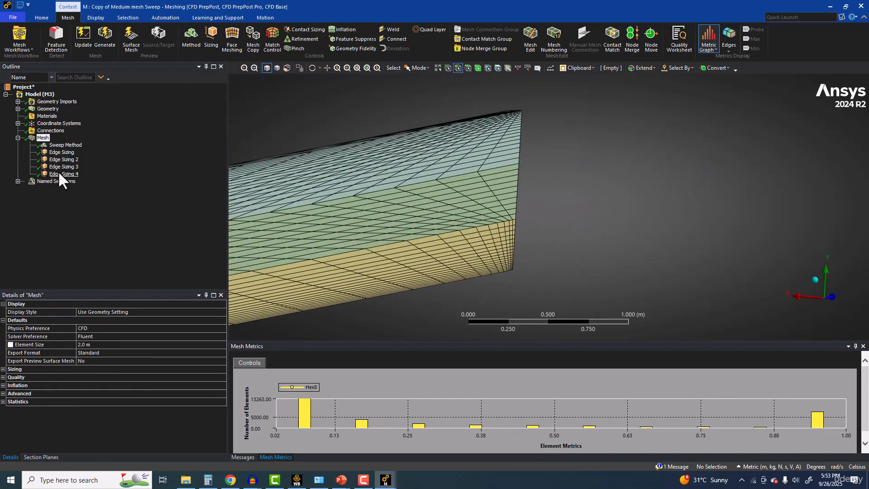
Step: Turn off Capture Curvature for Edge Sizing 4 and set its behavior to Hard
{"action": "left_click", "coordinate": [58, 172]}
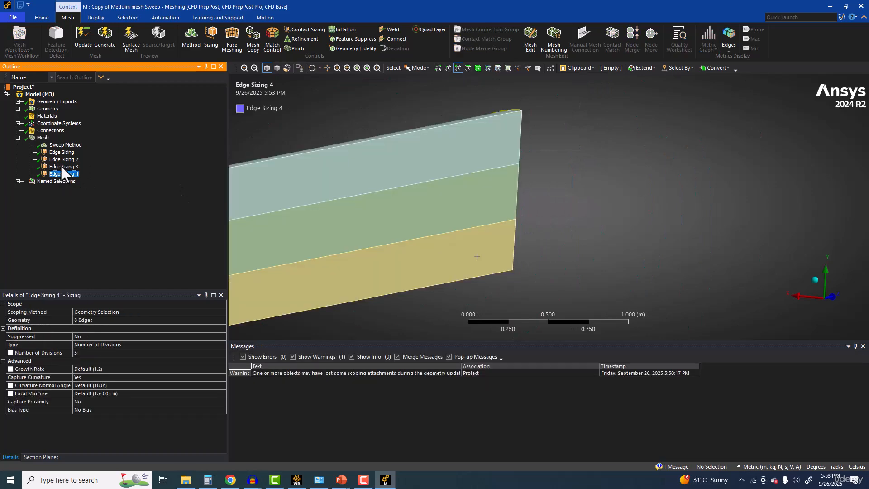
{"action": "left_click", "coordinate": [60, 165]}
{"action": "left_click", "coordinate": [61, 173]}
{"action": "left_click", "coordinate": [92, 377]}
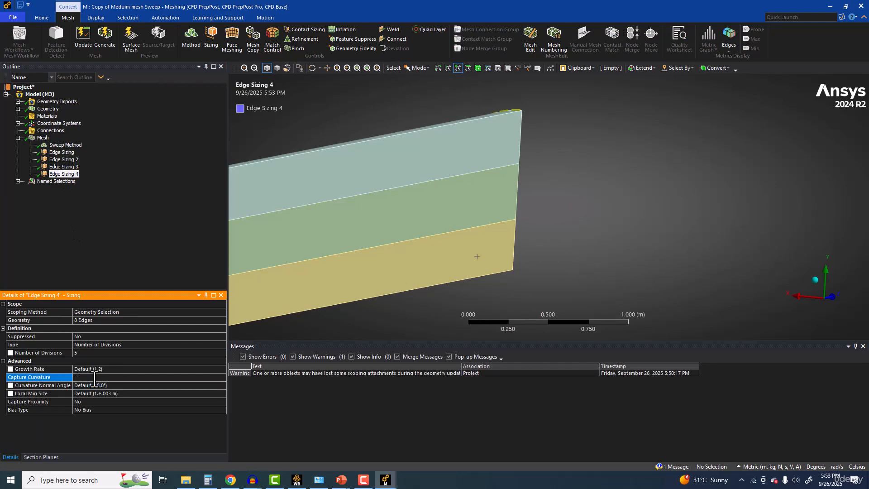
{"action": "type", "text": "n"}
{"action": "key", "text": "Return"}
{"action": "left_click", "coordinate": [98, 368]}
{"action": "type", "text": "h"}
{"action": "key", "text": "Return"}
Step: Check the settings of the other three edge sizings, regenerate the mesh and inspect it on the symmetry plane
{"action": "left_click", "coordinate": [63, 167]}
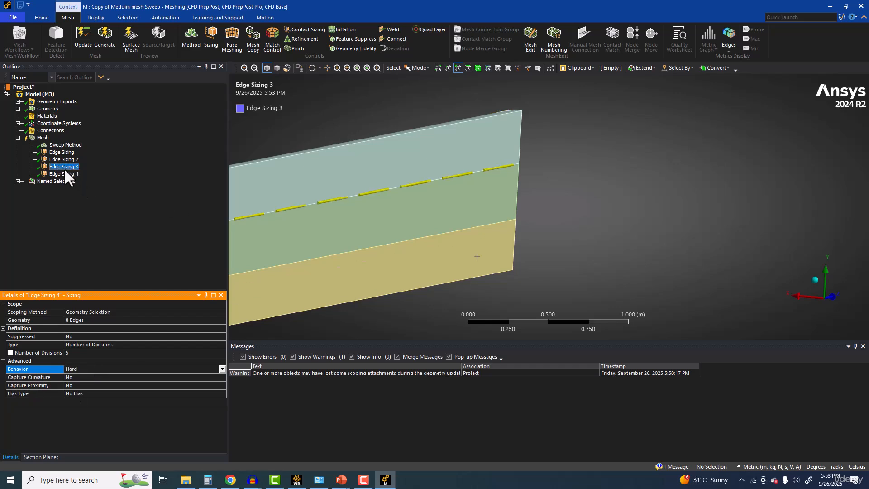
{"action": "left_click", "coordinate": [65, 159]}
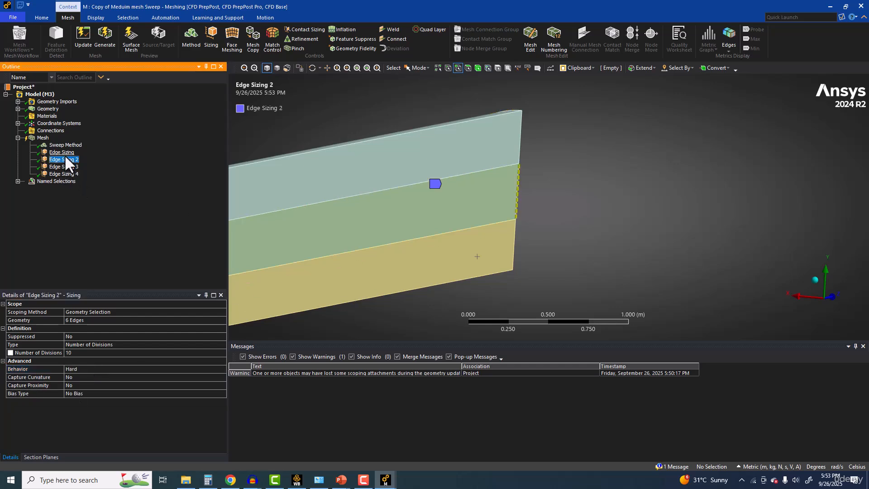
{"action": "left_click", "coordinate": [63, 151]}
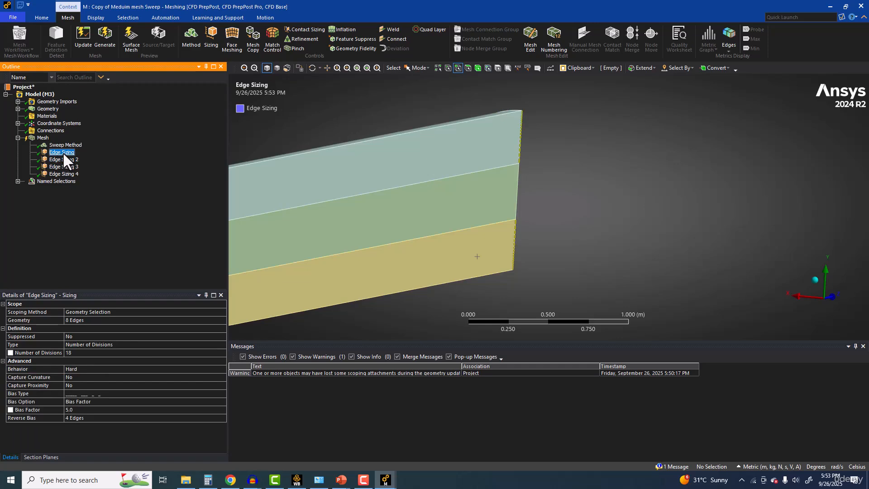
{"action": "left_click", "coordinate": [104, 38]}
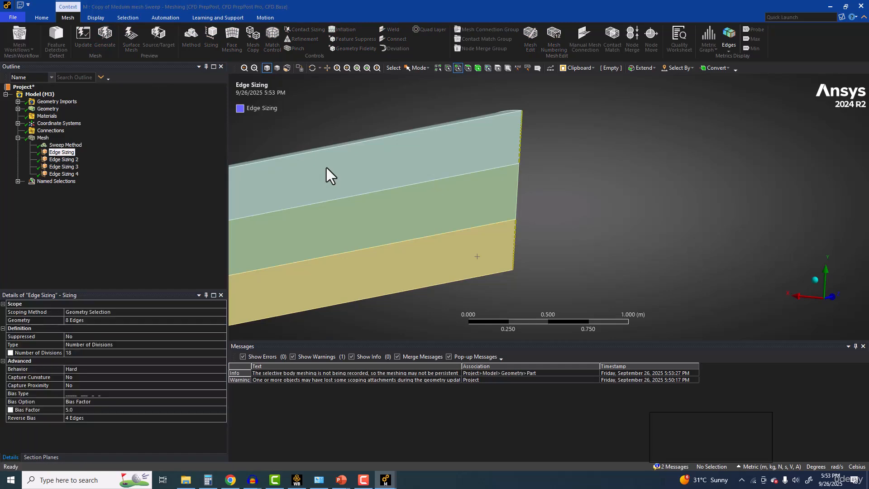
{"action": "left_click", "coordinate": [47, 137]}
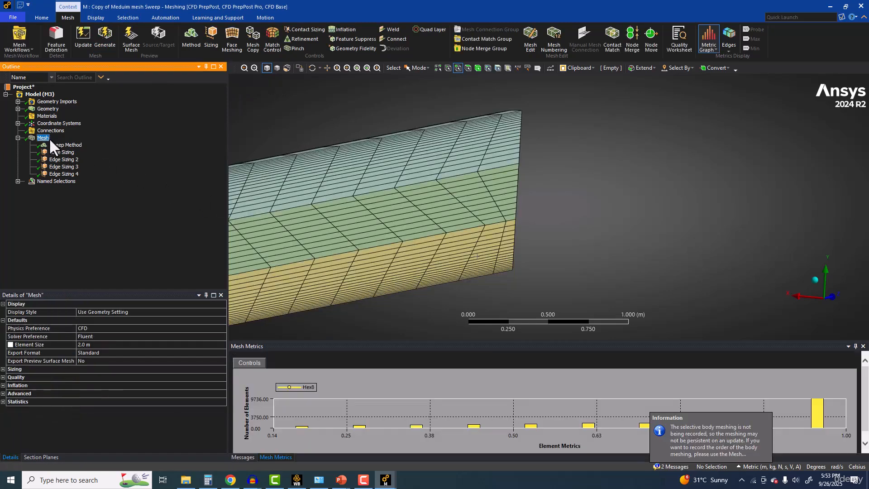
{"action": "middle_click_drag", "start_coordinate": [360, 198], "coordinate": [428, 205]}
{"action": "scroll", "coordinate": [428, 205], "scroll_direction": "up", "scroll_amount": 3}
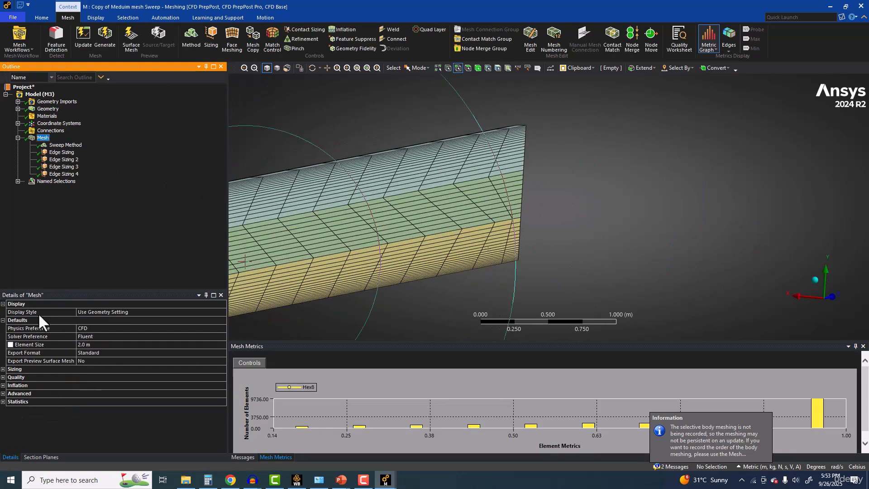
Step: Examine in wireframe display which edges Edge Sizing 3 and Edge Sizing cover at the pipe's far end
{"action": "left_click", "coordinate": [53, 174]}
{"action": "left_click", "coordinate": [66, 167]}
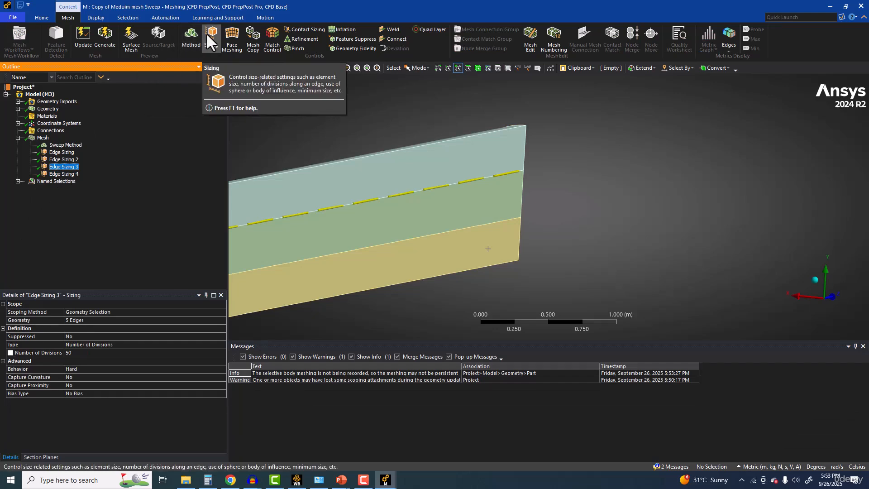
{"action": "left_click", "coordinate": [287, 68]}
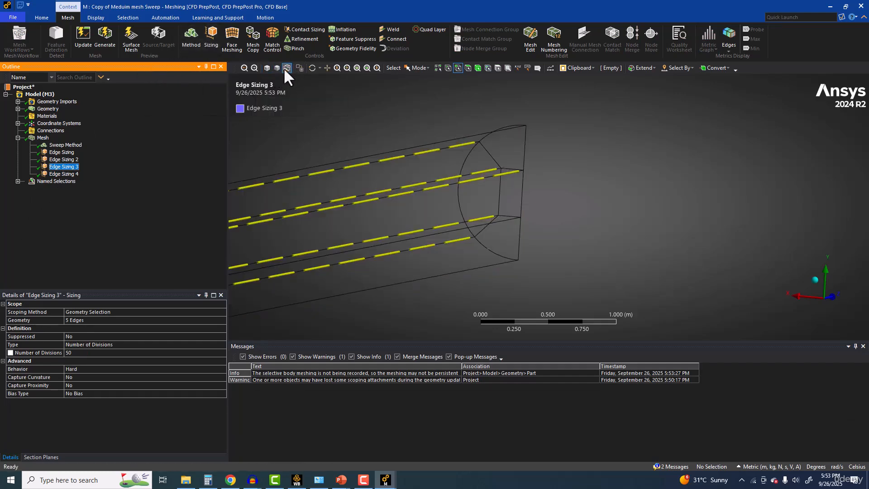
{"action": "scroll", "coordinate": [393, 202], "scroll_direction": "up", "scroll_amount": 5}
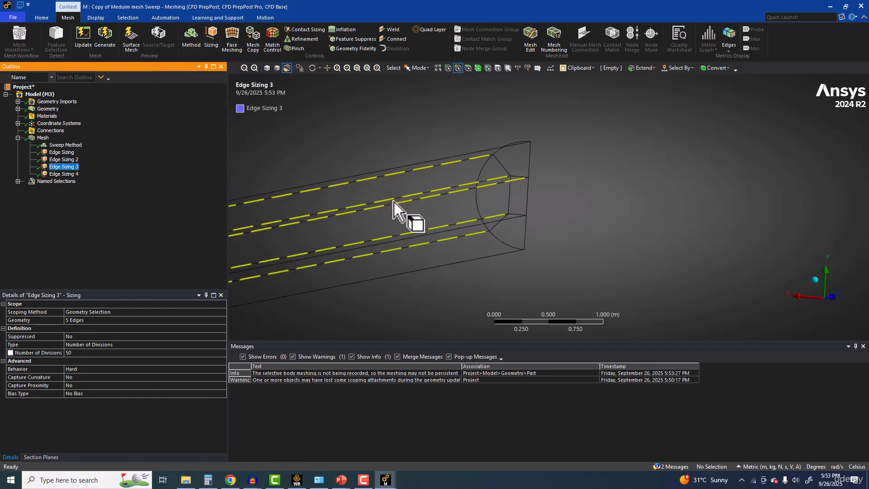
{"action": "scroll", "coordinate": [275, 133], "scroll_direction": "down", "scroll_amount": 2}
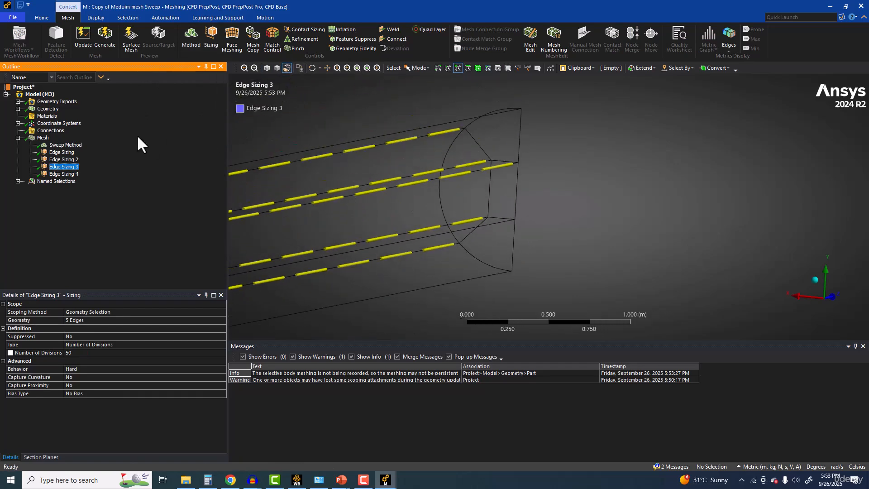
{"action": "left_click", "coordinate": [71, 153]}
{"action": "scroll", "coordinate": [362, 161], "scroll_direction": "up", "scroll_amount": 5}
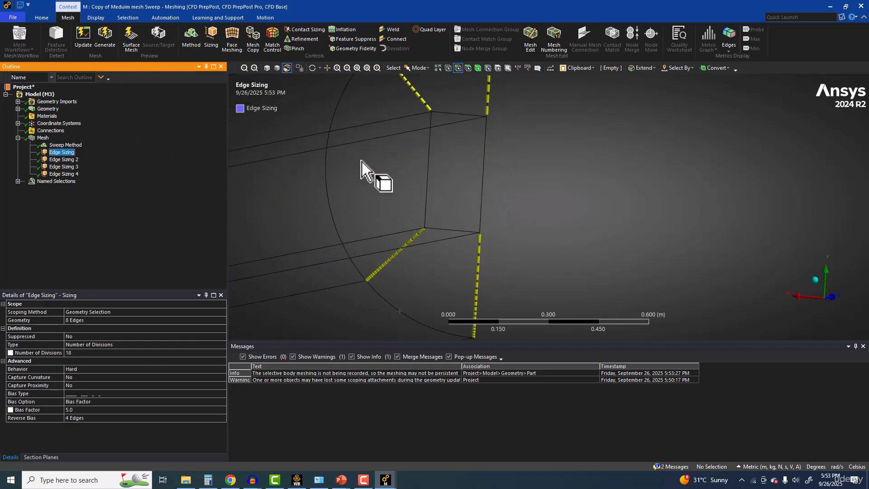
{"action": "scroll", "coordinate": [361, 161], "scroll_direction": "down", "scroll_amount": 4}
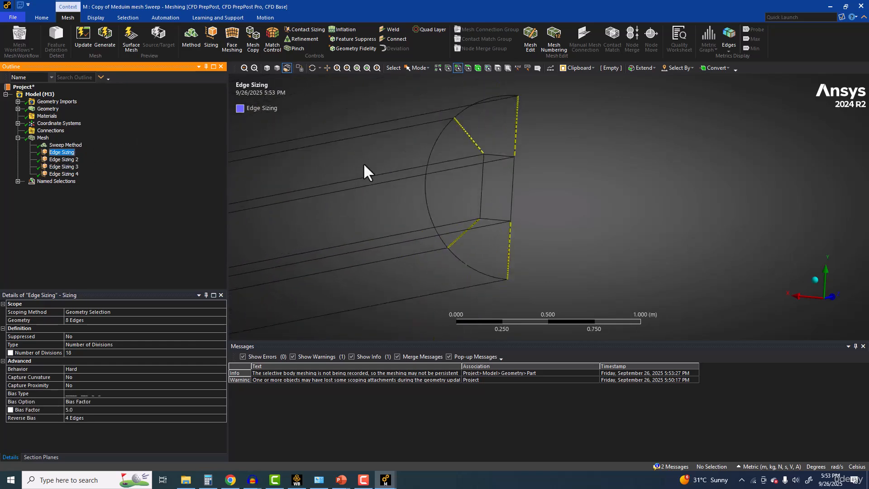
{"action": "middle_click_drag", "start_coordinate": [415, 154], "coordinate": [408, 213], "text": "ctrl"}
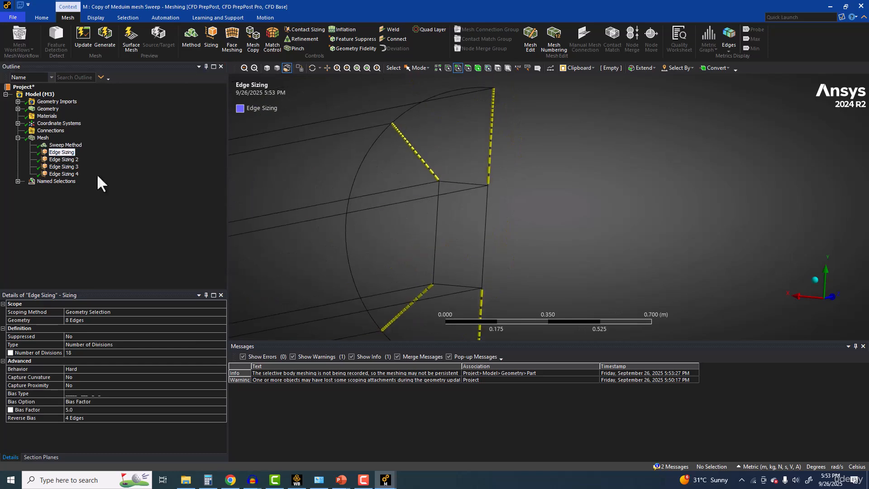
Step: Clear the generated mesh data and regenerate the mesh, inspecting the pipe's end in shaded display
{"action": "left_click", "coordinate": [37, 134]}
{"action": "right_click", "coordinate": [37, 134]}
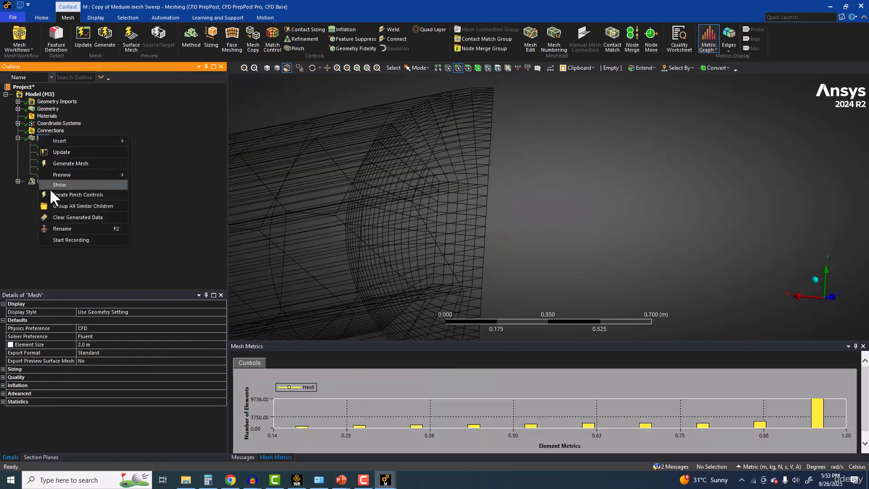
{"action": "left_click", "coordinate": [59, 213]}
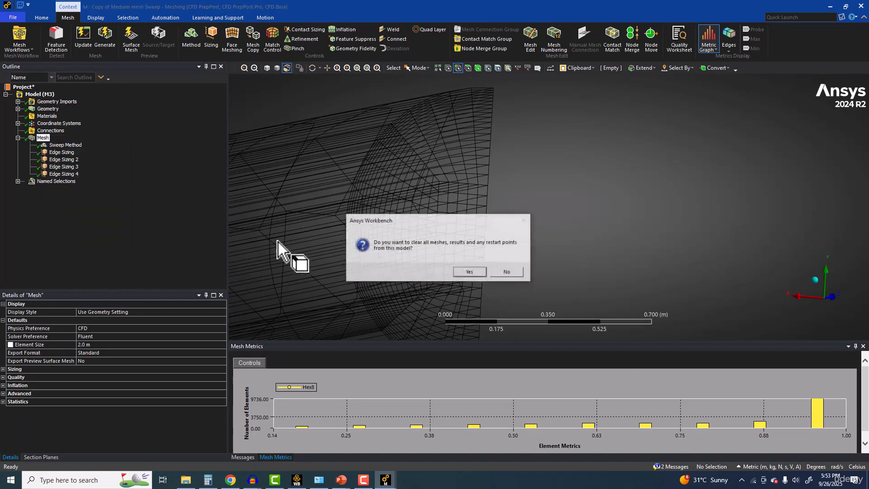
{"action": "left_click", "coordinate": [469, 271]}
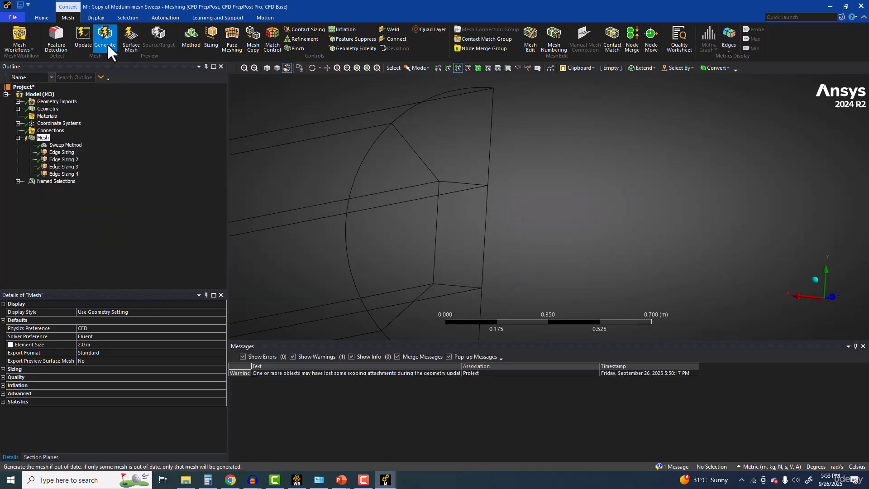
{"action": "left_click", "coordinate": [110, 38]}
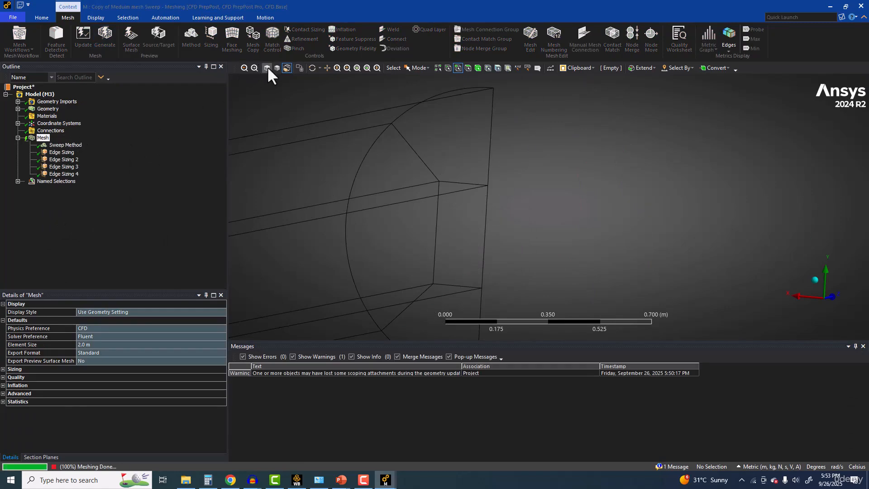
{"action": "left_click", "coordinate": [267, 67]}
{"action": "scroll", "coordinate": [489, 235], "scroll_direction": "down", "scroll_amount": 9}
{"action": "scroll", "coordinate": [489, 236], "scroll_direction": "up", "scroll_amount": 4}
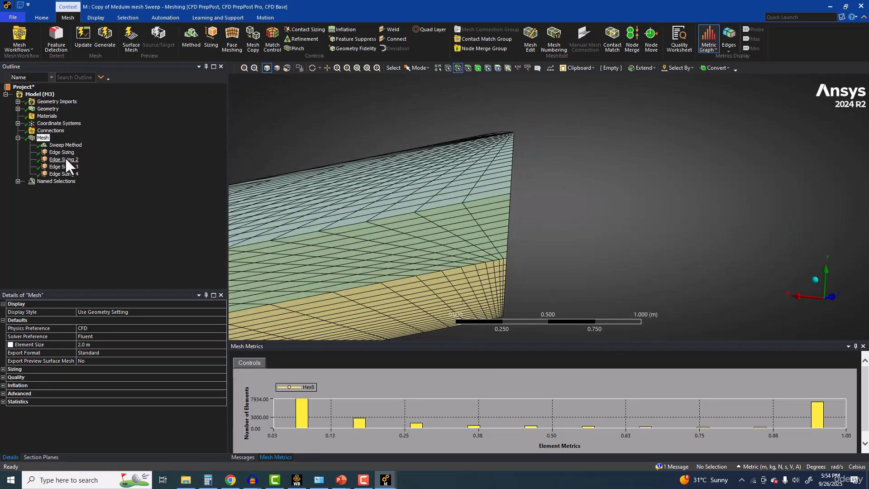
Step: Add the two uncovered lower lengthwise edges on the symmetry plane to the geometry scope of Edge Sizing 3
{"action": "left_click", "coordinate": [64, 167]}
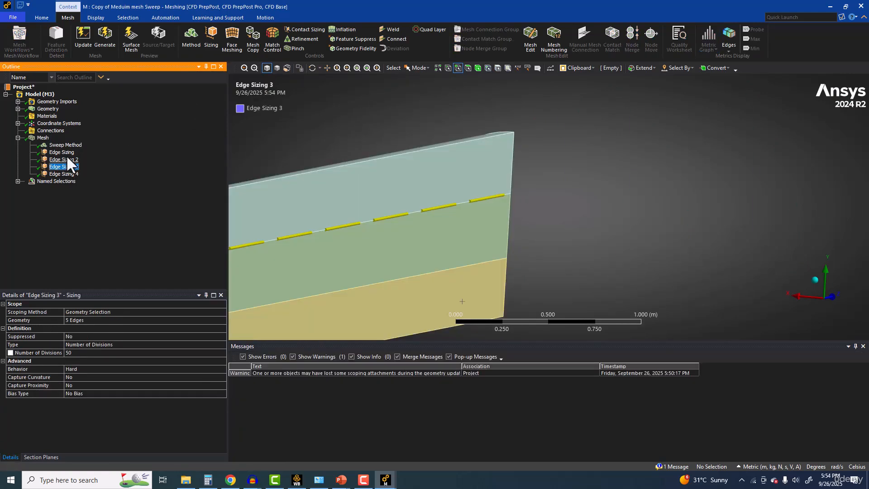
{"action": "left_click", "coordinate": [287, 68]}
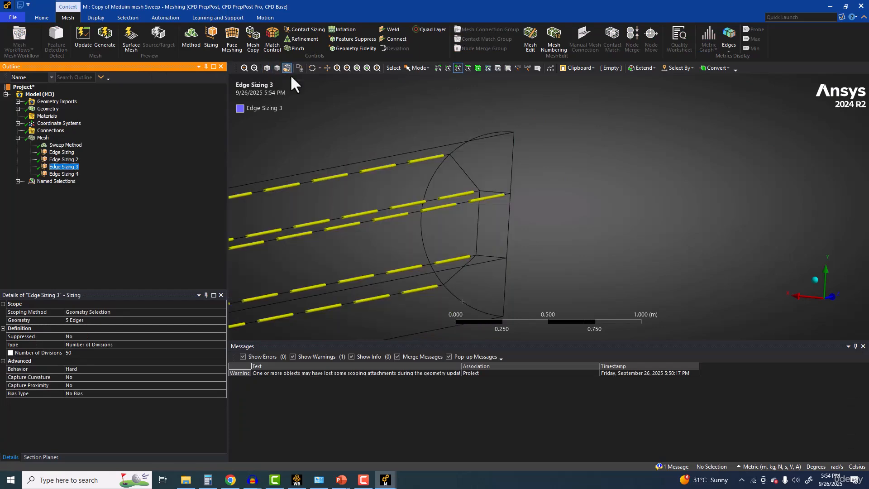
{"action": "middle_click_drag", "start_coordinate": [380, 206], "coordinate": [388, 171]}
{"action": "left_click", "coordinate": [80, 319]}
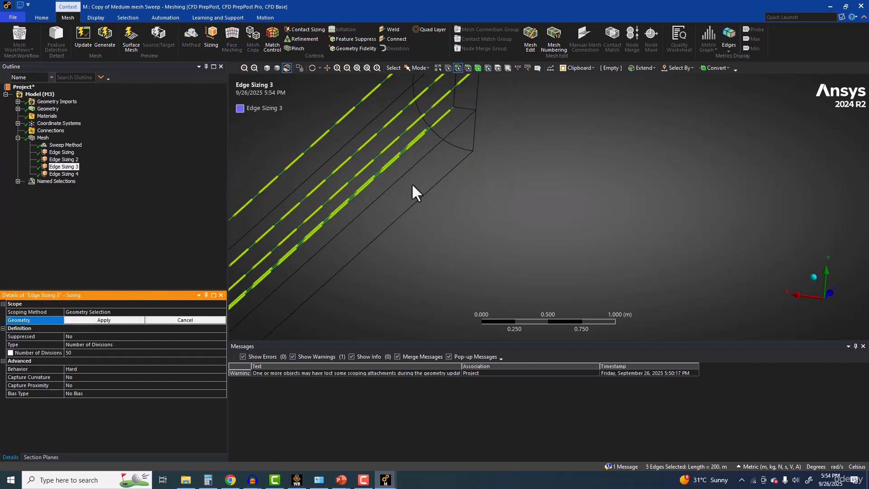
{"action": "left_click", "coordinate": [460, 121], "text": "ctrl"}
{"action": "left_click", "coordinate": [460, 159], "text": "ctrl"}
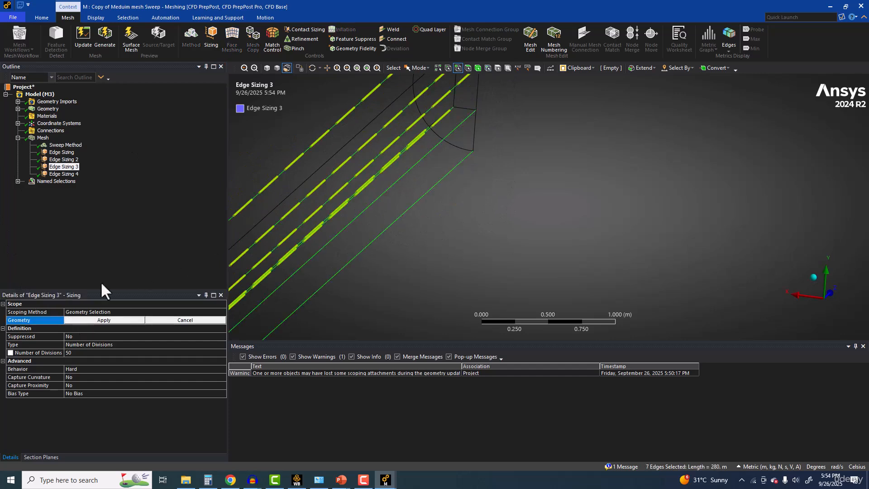
{"action": "left_click", "coordinate": [95, 319]}
Step: Add the uppermost lengthwise edge of the symmetry plane to Edge Sizing 3, bringing its scope to 8 edges
{"action": "scroll", "coordinate": [388, 207], "scroll_direction": "down", "scroll_amount": 2}
{"action": "middle_click_drag", "start_coordinate": [411, 182], "coordinate": [444, 177]}
{"action": "middle_click_drag", "start_coordinate": [448, 181], "coordinate": [466, 199]}
{"action": "left_click", "coordinate": [86, 320]}
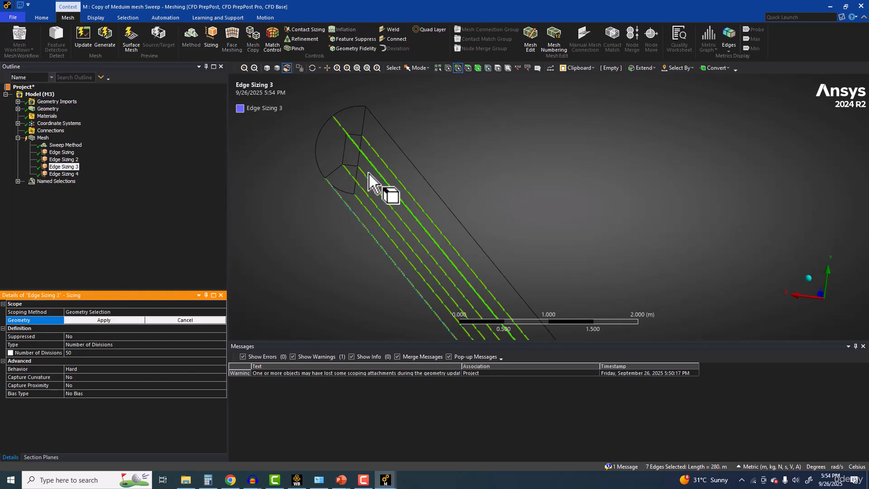
{"action": "left_click", "coordinate": [404, 152], "text": "ctrl"}
{"action": "middle_click_drag", "start_coordinate": [392, 198], "coordinate": [383, 148], "text": "ctrl"}
{"action": "scroll", "coordinate": [341, 160], "scroll_direction": "up", "scroll_amount": 3}
{"action": "middle_click_drag", "start_coordinate": [323, 159], "coordinate": [316, 163]}
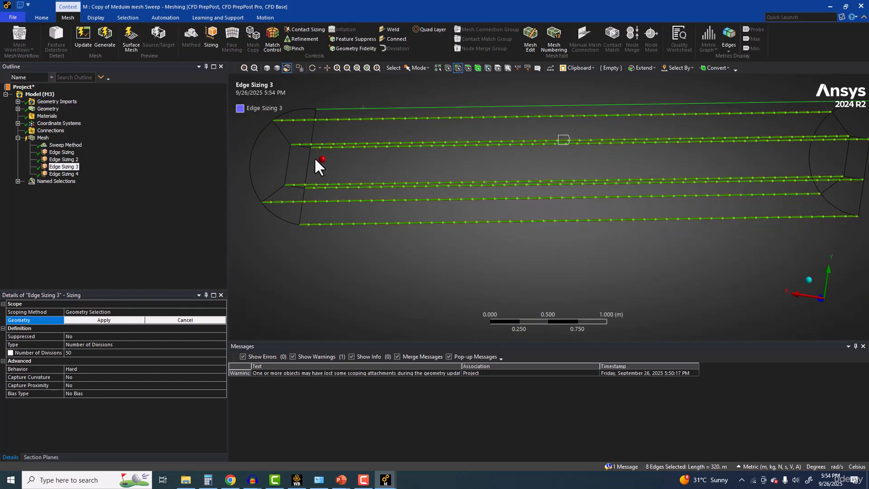
{"action": "left_click", "coordinate": [82, 322]}
Step: Regenerate the mesh with the extended edge sizing and show it on the symmetry plane in shaded display
{"action": "left_click", "coordinate": [104, 42]}
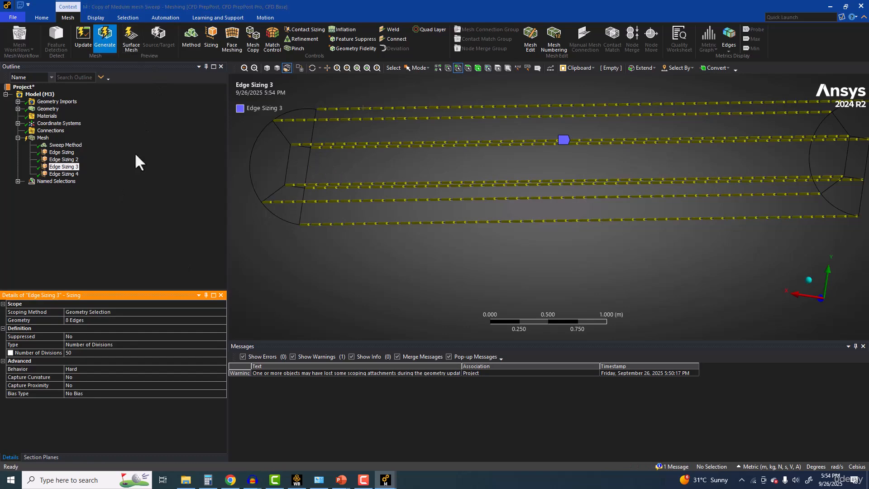
{"action": "scroll", "coordinate": [285, 190], "scroll_direction": "down", "scroll_amount": 3}
{"action": "left_click", "coordinate": [266, 69]}
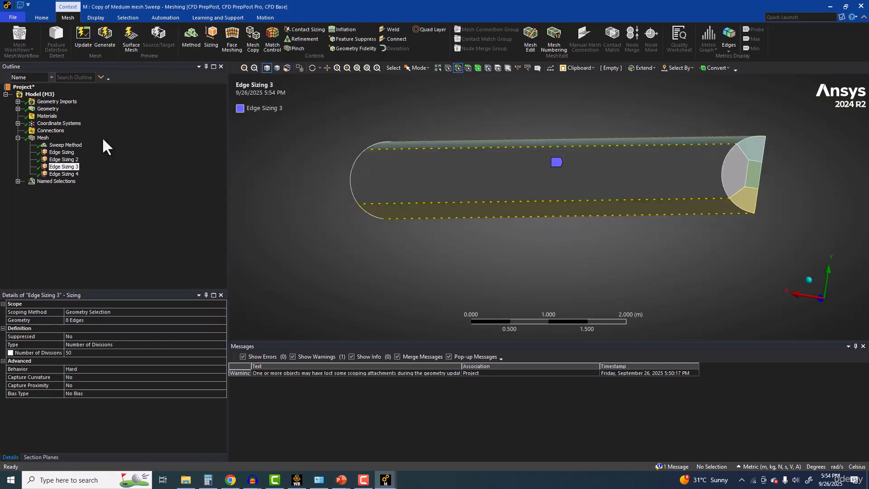
{"action": "left_click", "coordinate": [43, 137]}
{"action": "middle_click_drag", "start_coordinate": [442, 206], "coordinate": [468, 252]}
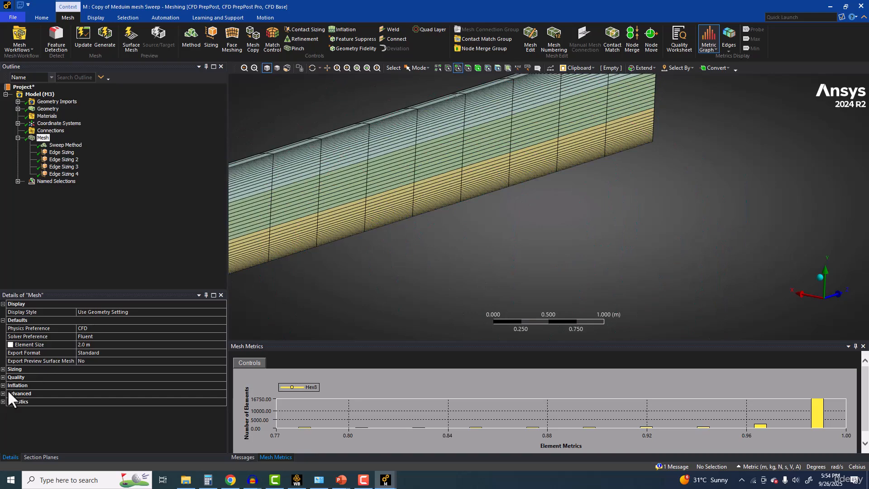
Step: Check the node and element statistics of the mesh and examine its pattern at the pipe's end face
{"action": "left_click", "coordinate": [3, 402]}
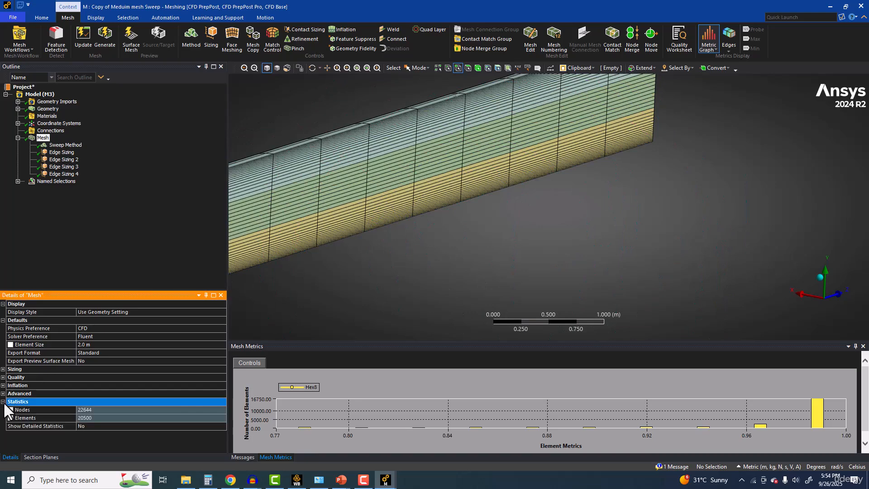
{"action": "left_click", "coordinate": [91, 417]}
{"action": "middle_click_drag", "start_coordinate": [357, 246], "coordinate": [510, 238]}
{"action": "scroll", "coordinate": [479, 242], "scroll_direction": "up", "scroll_amount": 1}
{"action": "middle_click_drag", "start_coordinate": [384, 255], "coordinate": [625, 209], "text": "ctrl"}
{"action": "scroll", "coordinate": [420, 254], "scroll_direction": "up", "scroll_amount": 9}
{"action": "middle_click_drag", "start_coordinate": [345, 271], "coordinate": [464, 191], "text": "ctrl"}
{"action": "scroll", "coordinate": [439, 200], "scroll_direction": "up", "scroll_amount": 6}
{"action": "middle_click_drag", "start_coordinate": [372, 229], "coordinate": [528, 188], "text": "ctrl"}
{"action": "scroll", "coordinate": [409, 189], "scroll_direction": "up", "scroll_amount": 2}
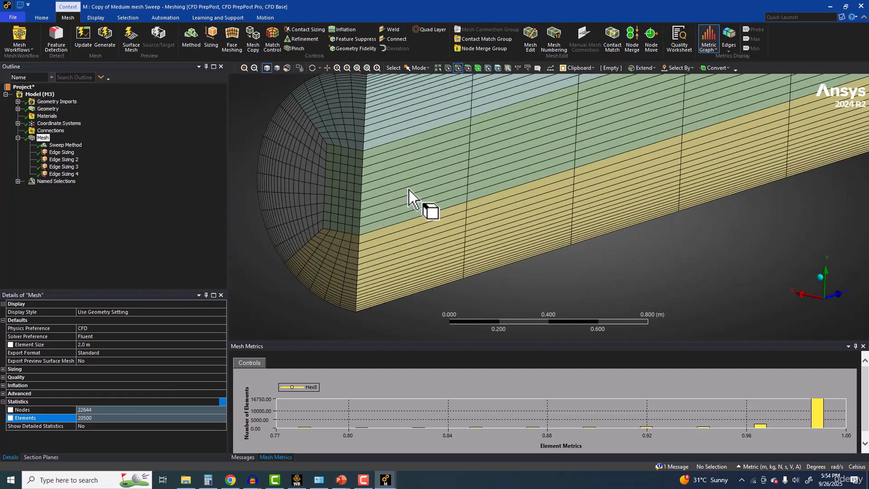
{"action": "middle_click_drag", "start_coordinate": [409, 189], "coordinate": [432, 218]}
Step: Switch to Workbench, reopen the mesh of system M, update it for Fluent and close the Meshing window
{"action": "left_click", "coordinate": [830, 6]}
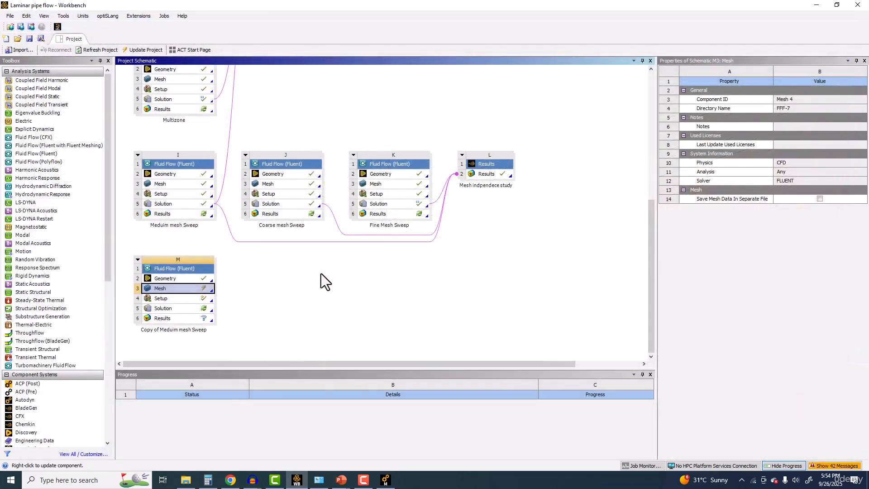
{"action": "double_click", "coordinate": [184, 289]}
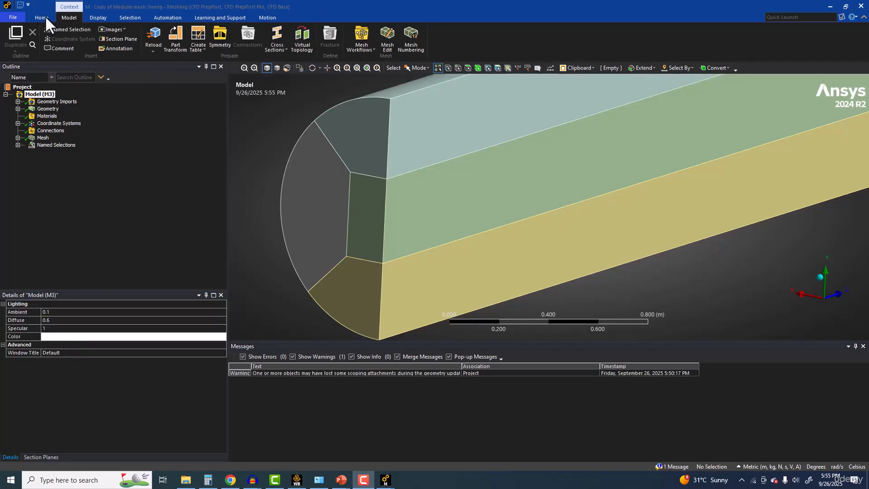
{"action": "left_click", "coordinate": [44, 137]}
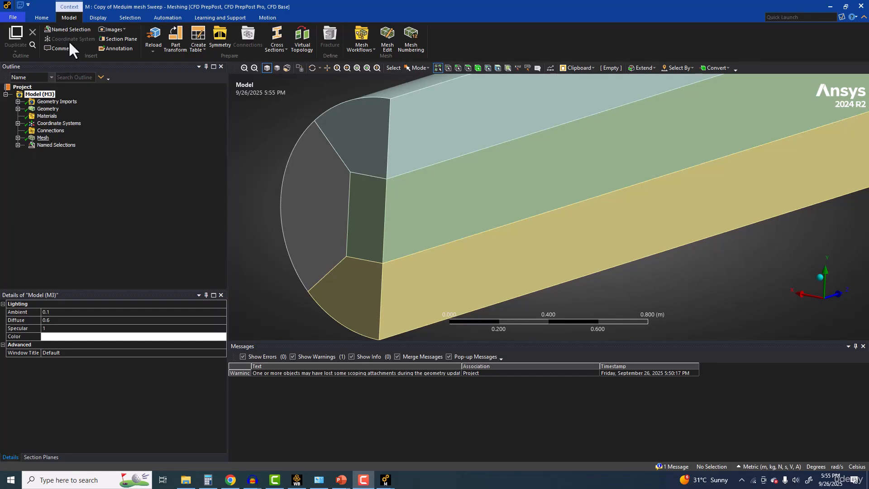
{"action": "left_click", "coordinate": [78, 39]}
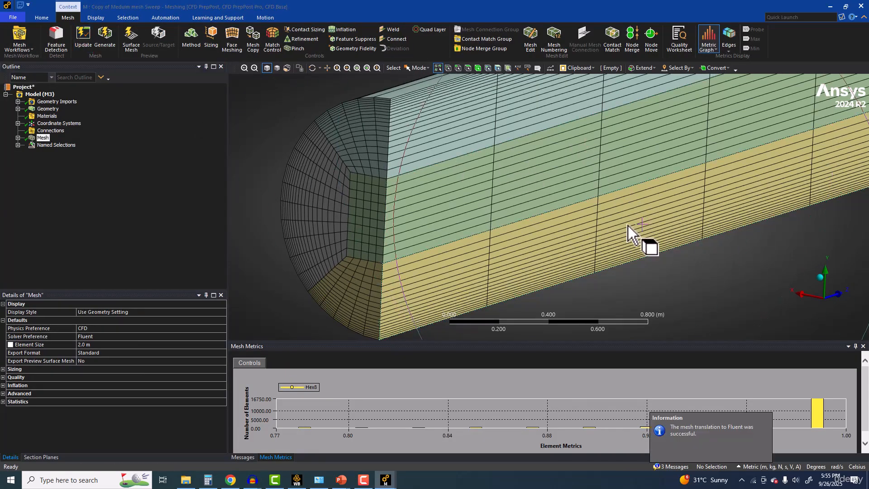
{"action": "left_click", "coordinate": [861, 6]}
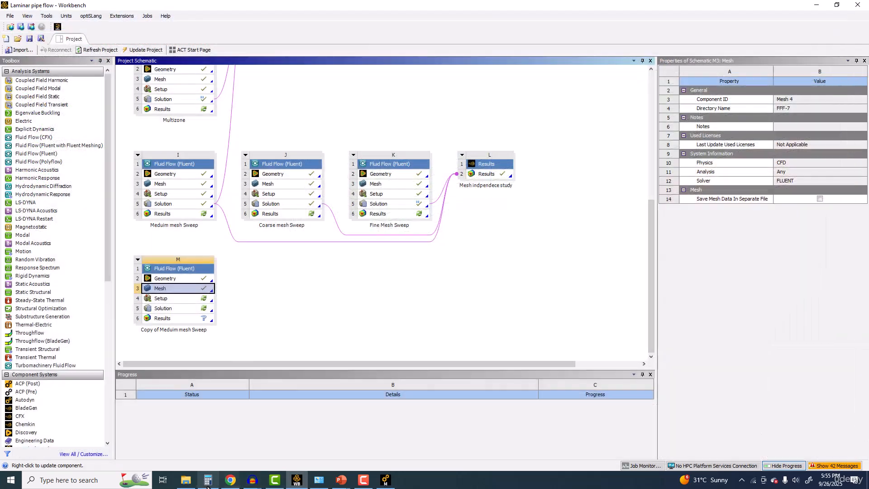
Step: Duplicate system M and shorten the original system's name to Meduim mesh Sweep
{"action": "right_click", "coordinate": [183, 267]}
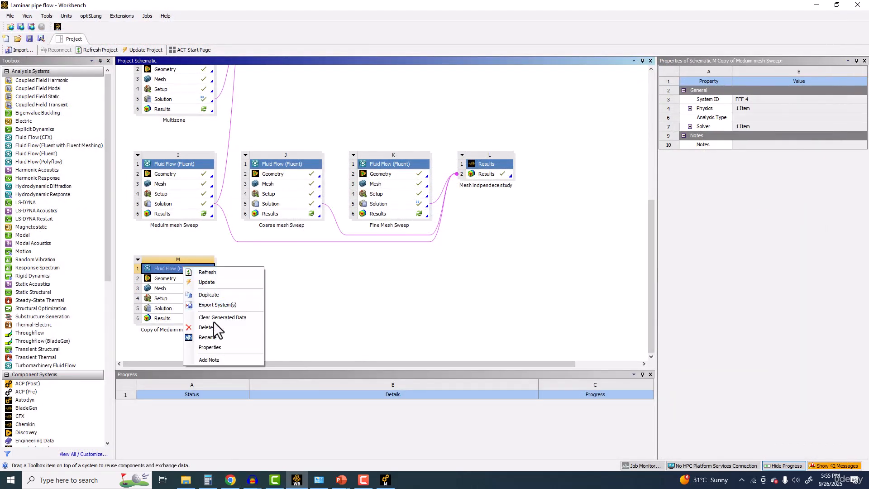
{"action": "left_click", "coordinate": [220, 295]}
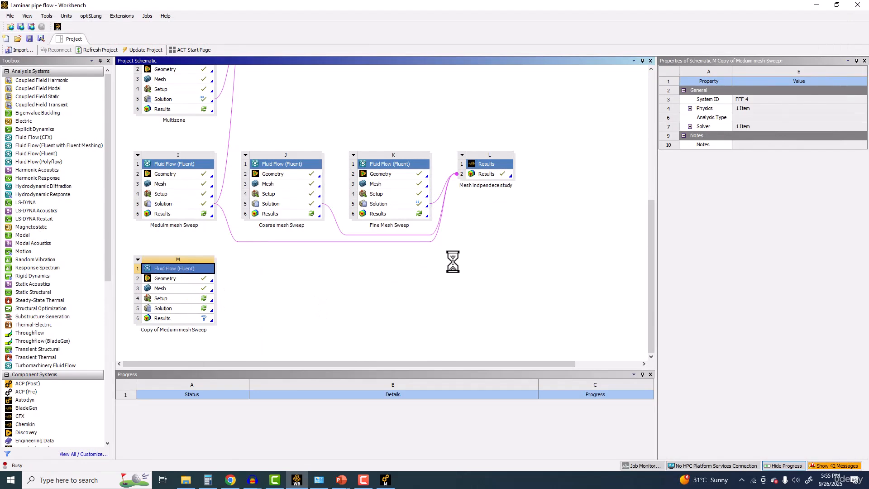
{"action": "right_click", "coordinate": [164, 267]}
{"action": "left_click", "coordinate": [189, 343]}
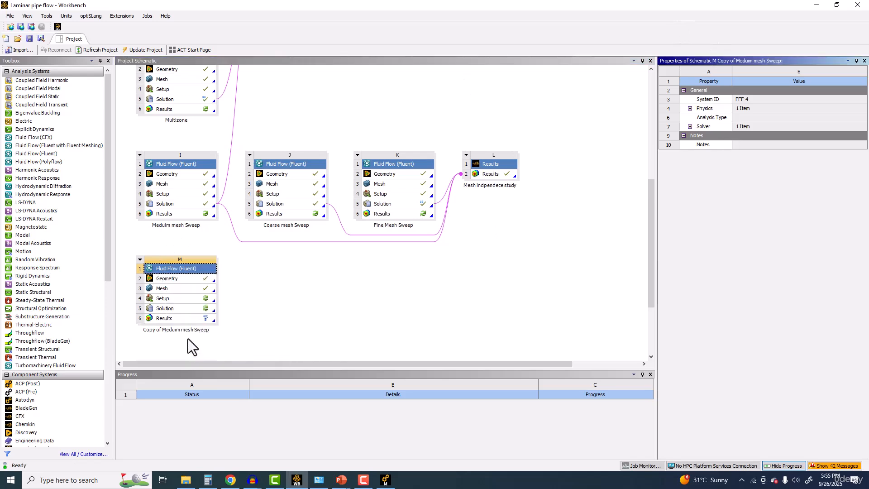
{"action": "right_click", "coordinate": [183, 266]}
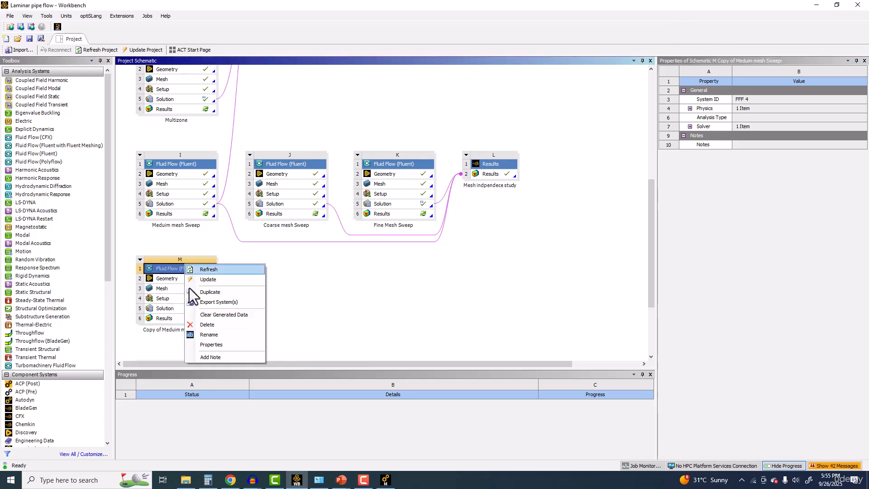
{"action": "left_click", "coordinate": [208, 336]}
{"action": "key", "text": "Home"}
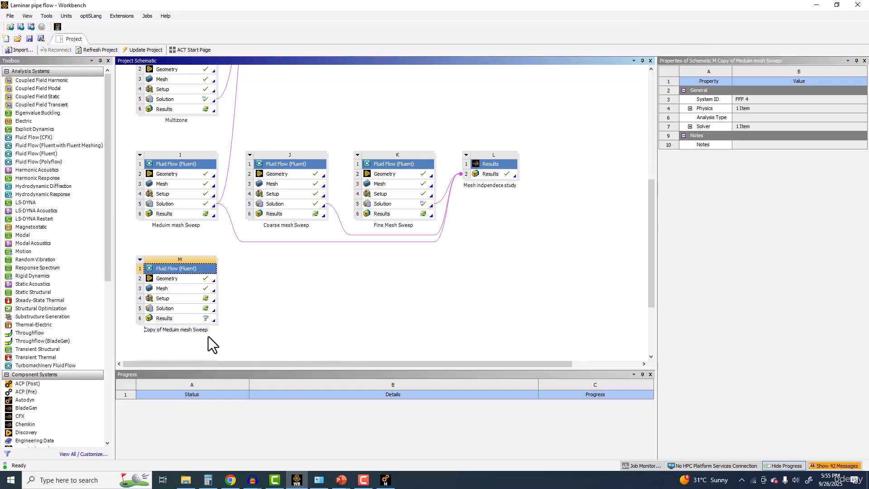
{"action": "key", "text": "Delete"}
{"action": "key", "text": "Delete"}
{"action": "key", "text": "Delete"}
{"action": "key", "text": "Delete"}
{"action": "key", "text": "Delete"}
{"action": "key", "text": "Delete"}
{"action": "key", "text": "Delete"}
{"action": "key", "text": "Delete"}
{"action": "key", "text": "Return"}
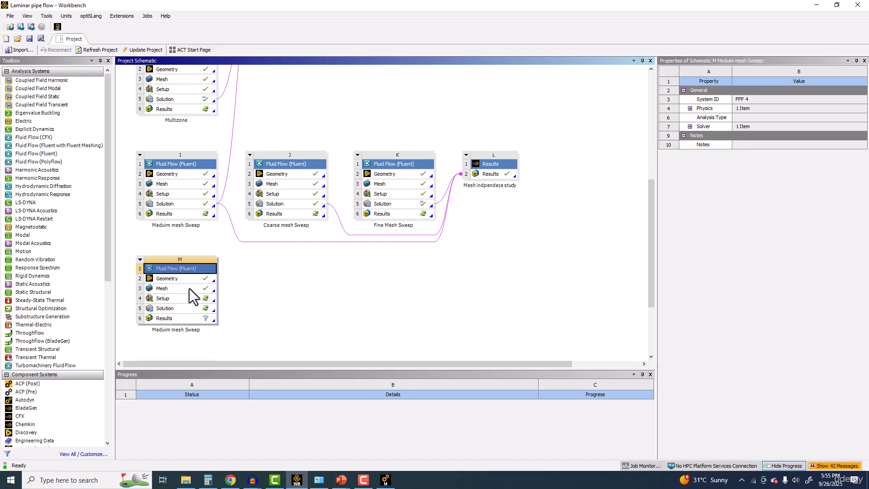
Step: Rename system M as Half model Meduim mesh Sweep
{"action": "right_click", "coordinate": [181, 269]}
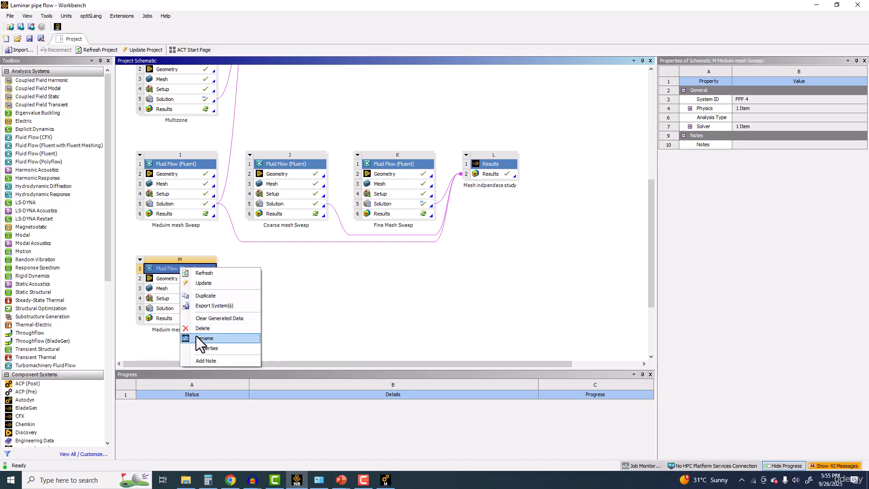
{"action": "left_click", "coordinate": [199, 338]}
{"action": "left_click", "coordinate": [159, 331]}
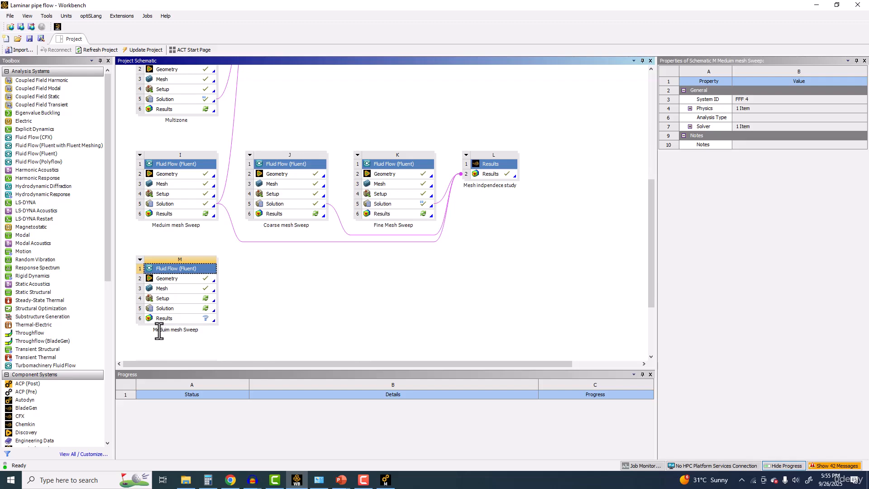
{"action": "type", "text": "Half model"}
{"action": "left_click", "coordinate": [339, 330]}
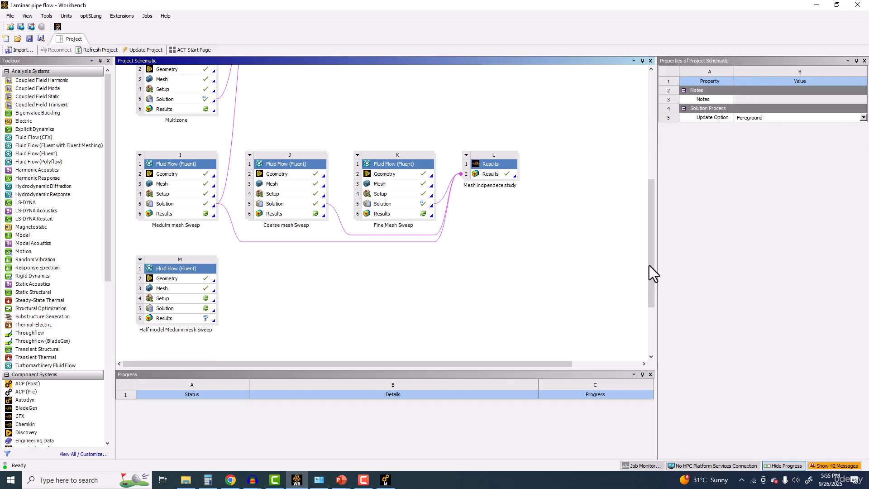
Step: Place the duplicated system beside system M and rename it as Quarter model Meduim mesh Sweep
{"action": "left_click_drag", "start_coordinate": [647, 265], "coordinate": [652, 302]}
{"action": "left_click_drag", "start_coordinate": [180, 280], "coordinate": [260, 194]}
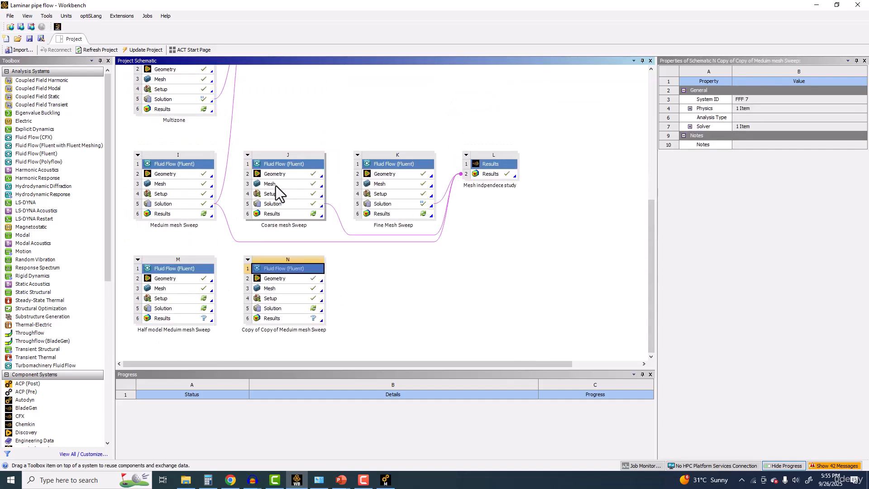
{"action": "right_click", "coordinate": [293, 274]}
{"action": "left_click", "coordinate": [316, 339]}
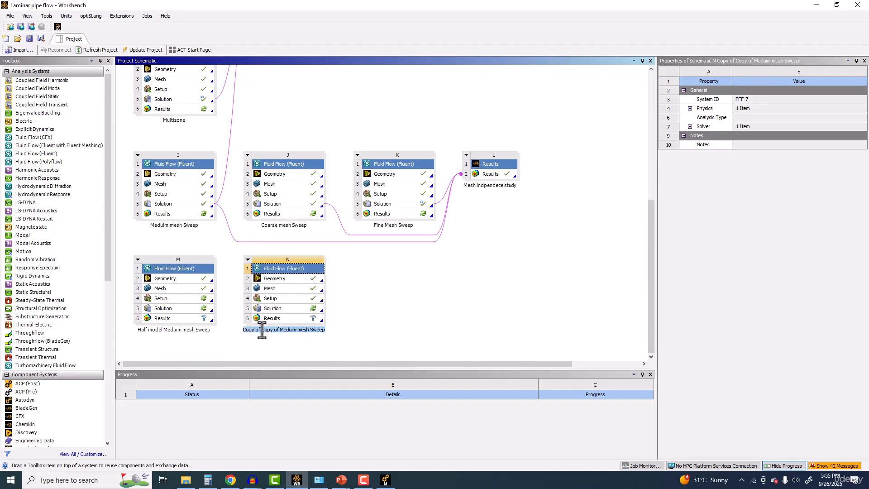
{"action": "left_click_drag", "start_coordinate": [273, 331], "coordinate": [230, 331]}
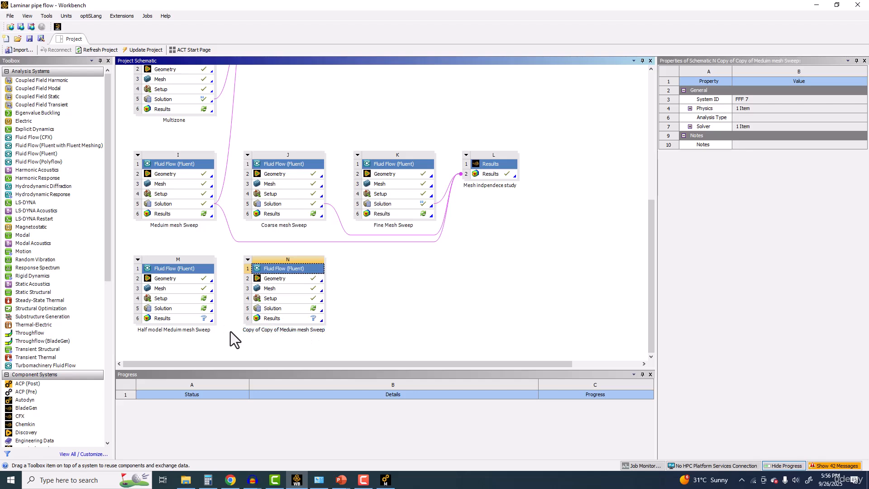
{"action": "type", "text": "Quarter model"}
{"action": "key", "text": "Delete"}
{"action": "key", "text": "Delete"}
{"action": "key", "text": "Delete"}
{"action": "key", "text": "Delete"}
{"action": "key", "text": "Delete"}
{"action": "key", "text": "Delete"}
{"action": "key", "text": "Delete"}
{"action": "key", "text": "Delete"}
{"action": "key", "text": "Delete"}
{"action": "key", "text": "Delete"}
{"action": "key", "text": "Delete"}
{"action": "key", "text": "Delete"}
{"action": "key", "text": "Delete"}
{"action": "key", "text": "Delete"}
{"action": "key", "text": "Delete"}
{"action": "key", "text": "Return"}
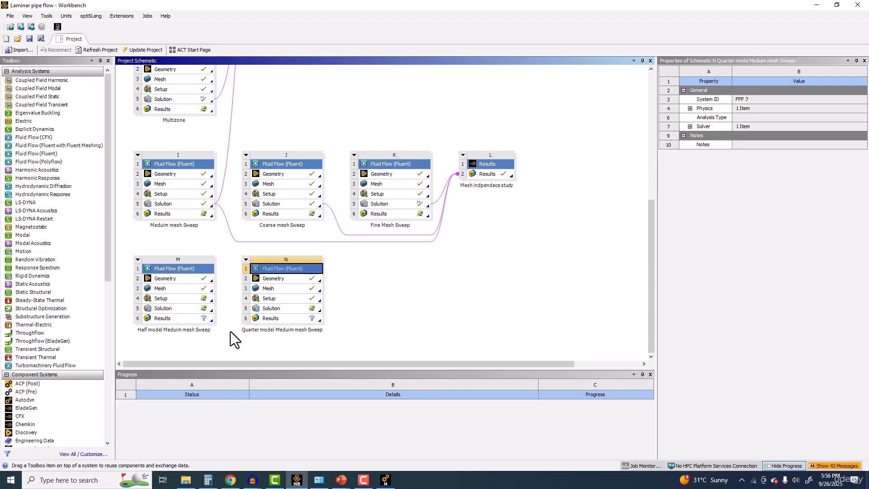
Step: Open the geometry of system N, Quarter model Meduim mesh Sweep, in DesignModeler
{"action": "double_click", "coordinate": [283, 278]}
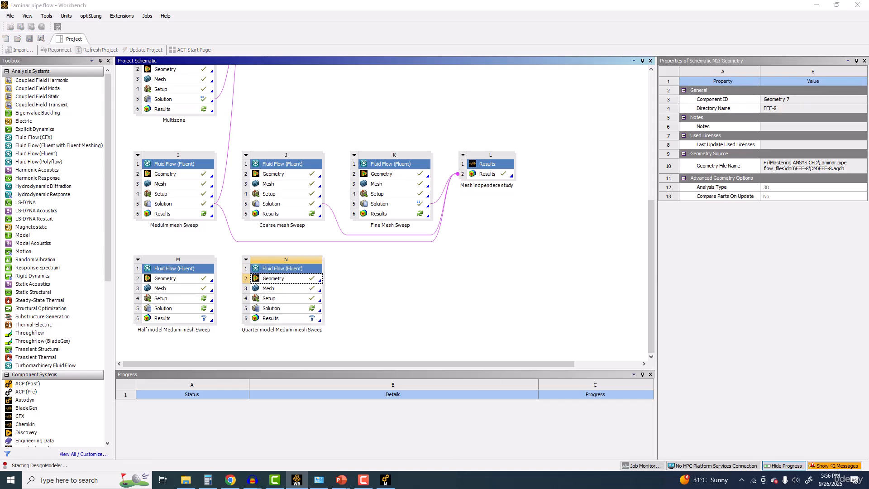
{"action": "left_click", "coordinate": [385, 480]}
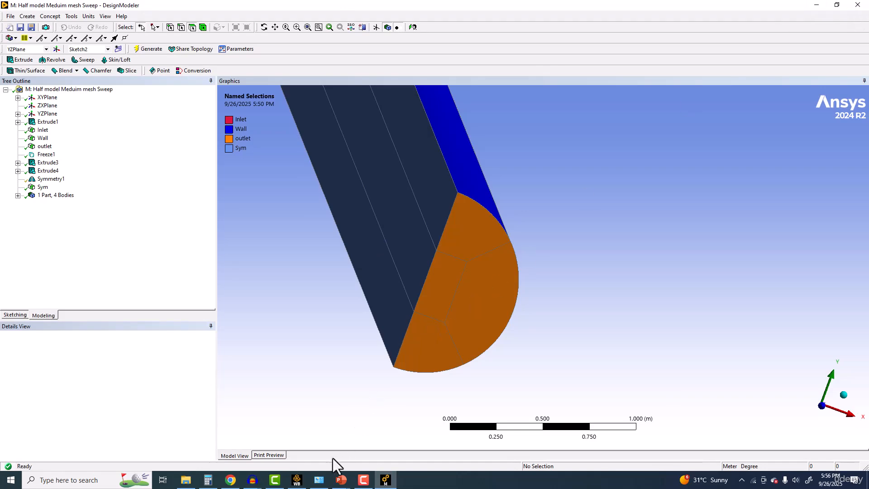
{"action": "left_click", "coordinate": [296, 478]}
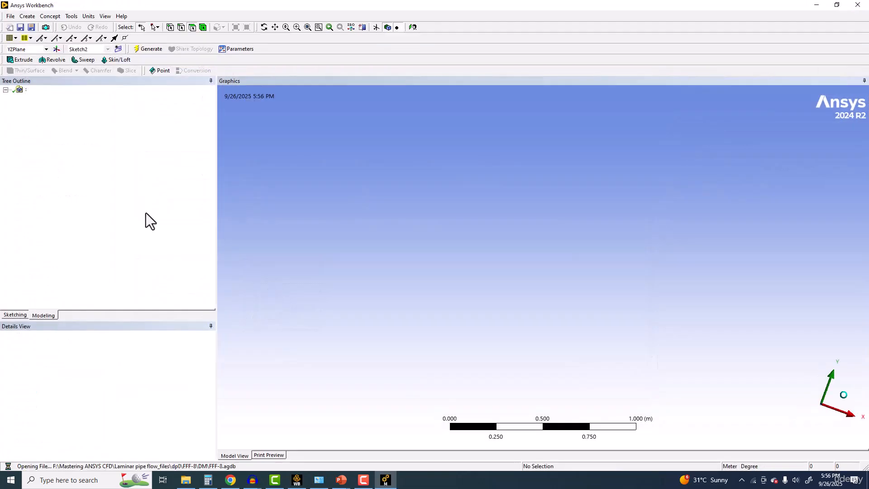
{"action": "left_click", "coordinate": [43, 187]}
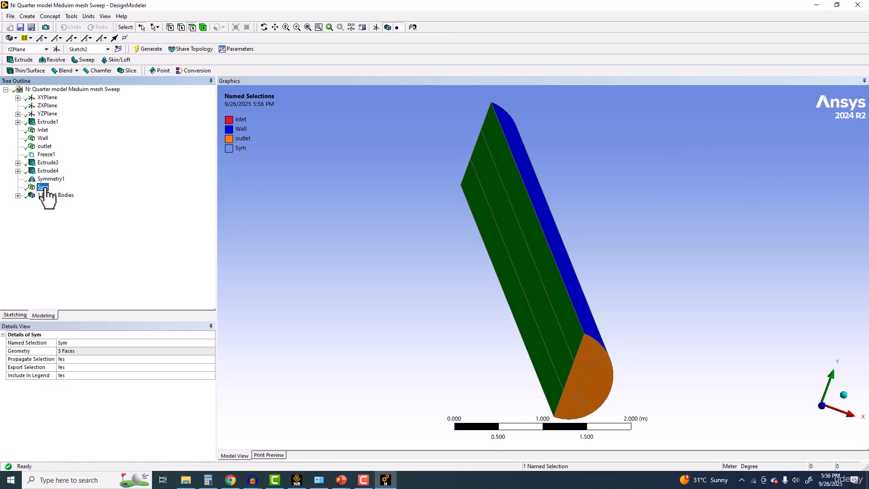
{"action": "right_click", "coordinate": [47, 188]}
{"action": "left_click", "coordinate": [60, 192]}
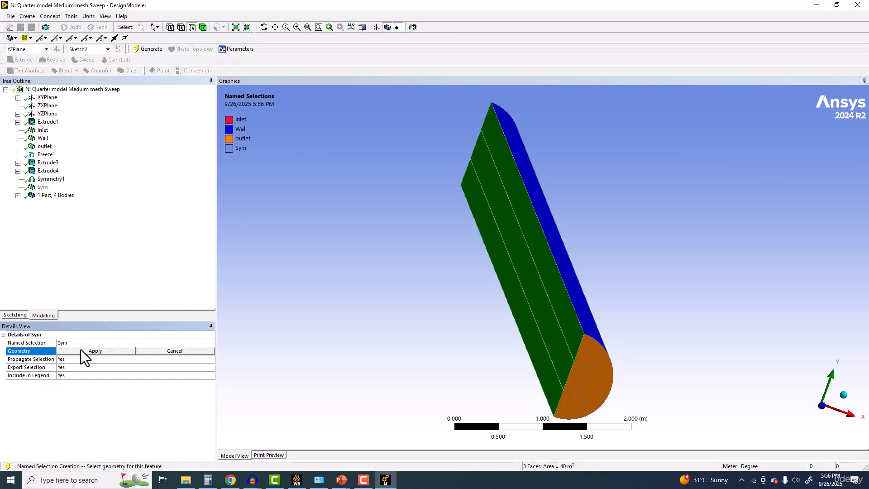
{"action": "left_click", "coordinate": [144, 48]}
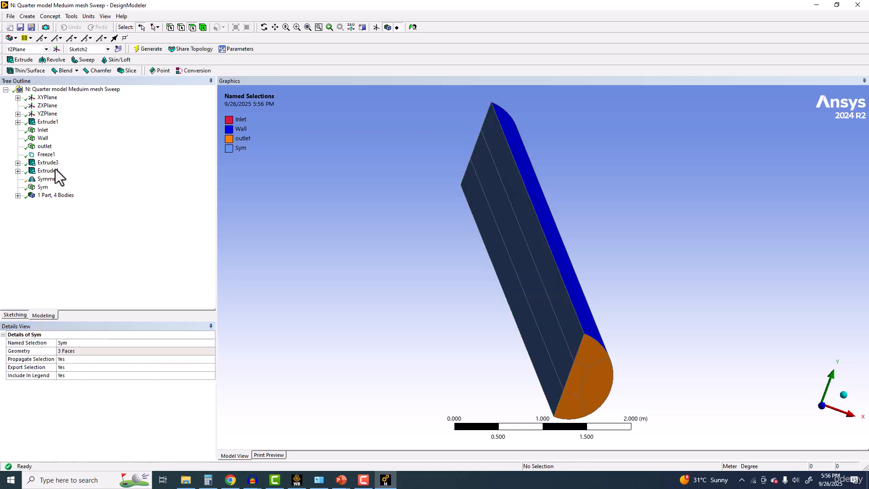
Step: Edit the Symmetry1 feature and set its number of planes to 2
{"action": "right_click", "coordinate": [56, 179]}
{"action": "left_click", "coordinate": [69, 184]}
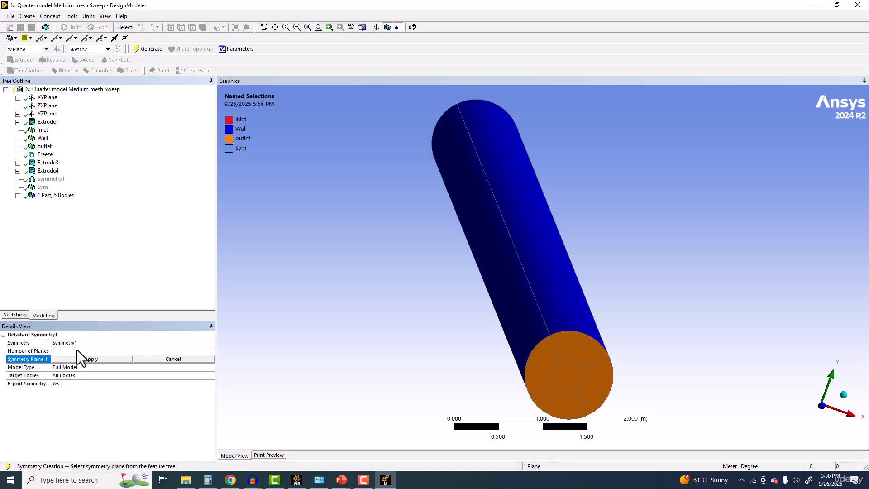
{"action": "left_click", "coordinate": [147, 351]}
{"action": "left_click", "coordinate": [211, 351]}
{"action": "left_click", "coordinate": [81, 363]}
Step: Assign ZXPlane as Symmetry Plane 2 of Symmetry1 and regenerate the geometry as a quarter pipe
{"action": "left_click", "coordinate": [61, 366]}
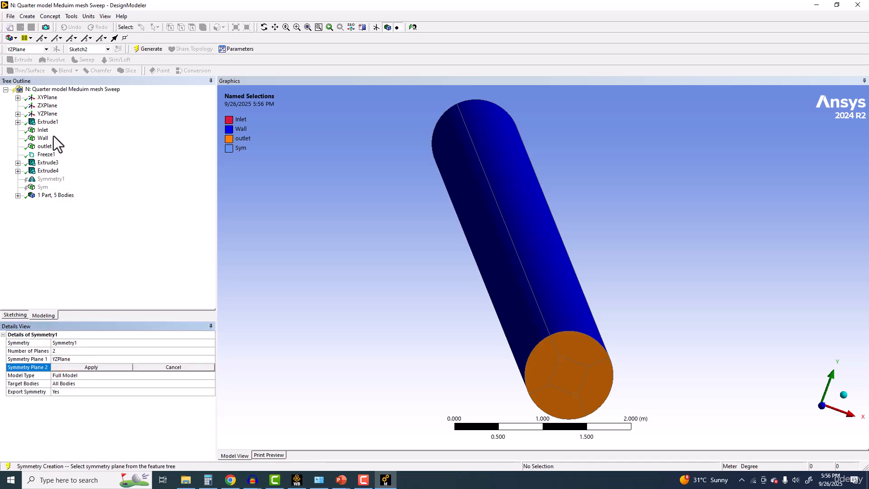
{"action": "left_click", "coordinate": [42, 105]}
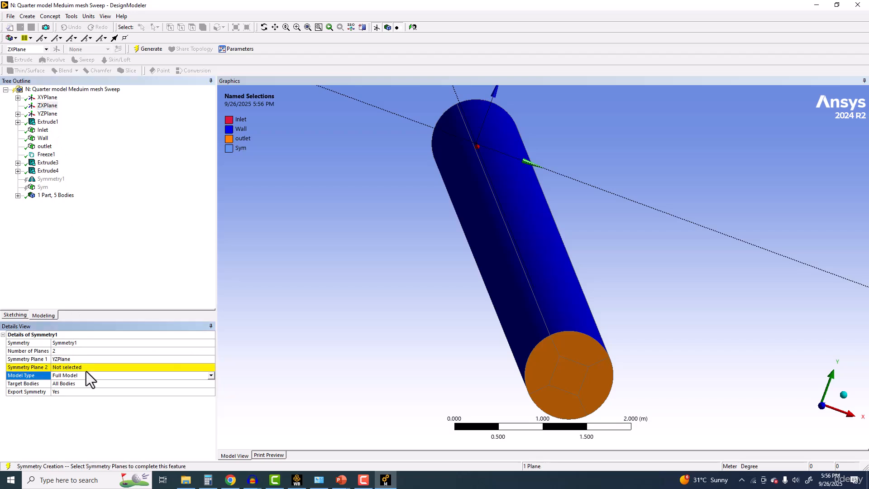
{"action": "left_click", "coordinate": [88, 367]}
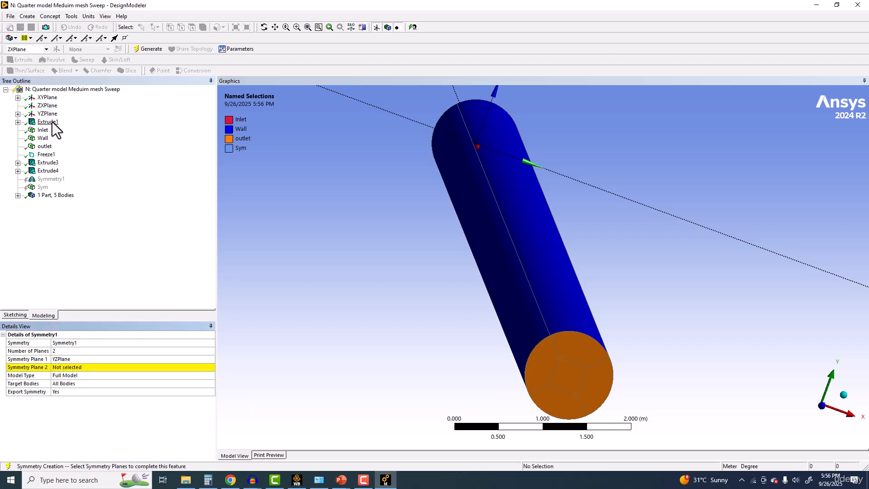
{"action": "left_click", "coordinate": [47, 106]}
{"action": "left_click", "coordinate": [80, 367]}
{"action": "left_click", "coordinate": [76, 368]}
{"action": "left_click", "coordinate": [71, 367]}
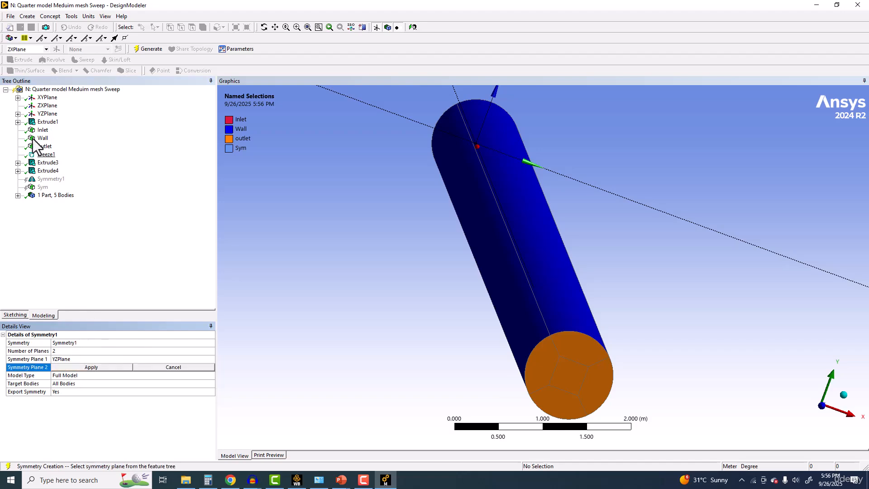
{"action": "left_click", "coordinate": [47, 106]}
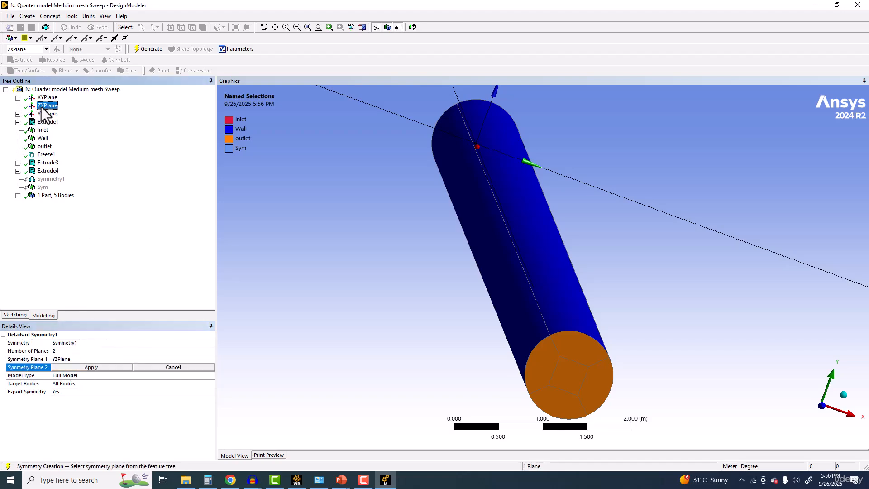
{"action": "left_click", "coordinate": [65, 369]}
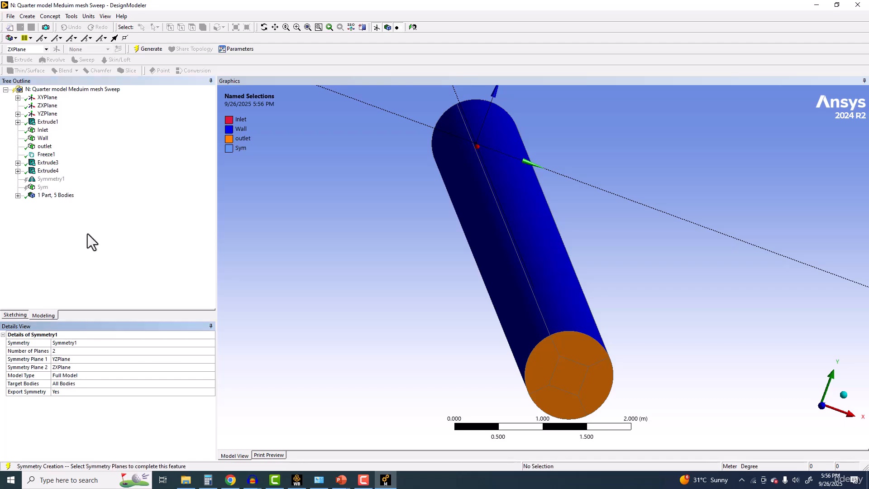
{"action": "left_click", "coordinate": [150, 48]}
{"action": "middle_click_drag", "start_coordinate": [456, 236], "coordinate": [442, 249]}
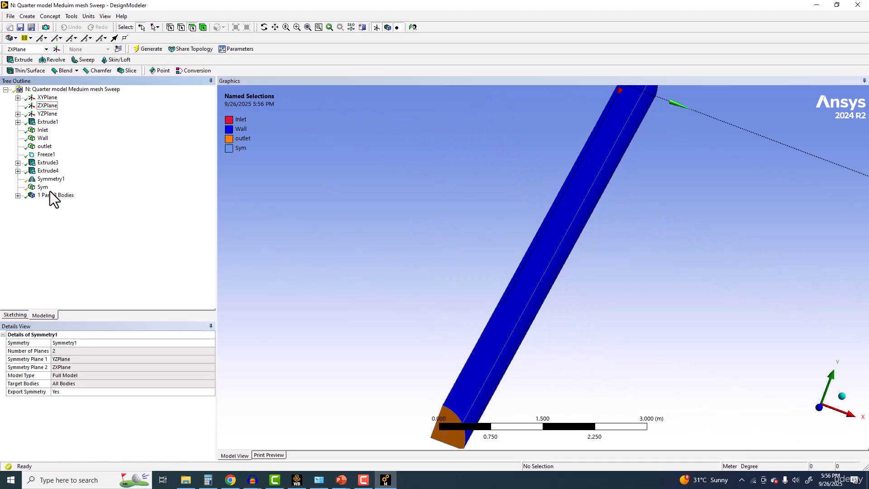
Step: Check which faces the Sym named selection covers and rename it as Sym1
{"action": "left_click", "coordinate": [42, 187]}
{"action": "middle_click_drag", "start_coordinate": [421, 218], "coordinate": [438, 210]}
{"action": "middle_click_drag", "start_coordinate": [460, 242], "coordinate": [376, 229], "text": "ctrl"}
{"action": "scroll", "coordinate": [412, 249], "scroll_direction": "up", "scroll_amount": 4}
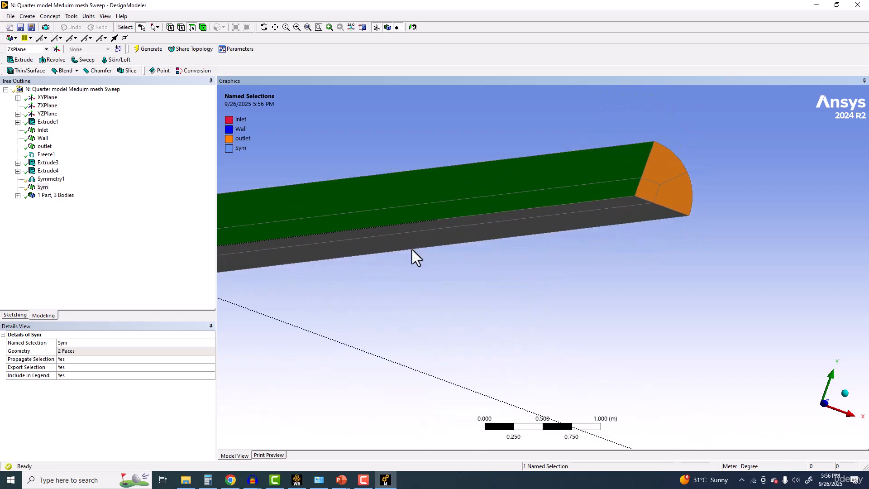
{"action": "right_click", "coordinate": [41, 188]}
{"action": "left_click", "coordinate": [58, 312]}
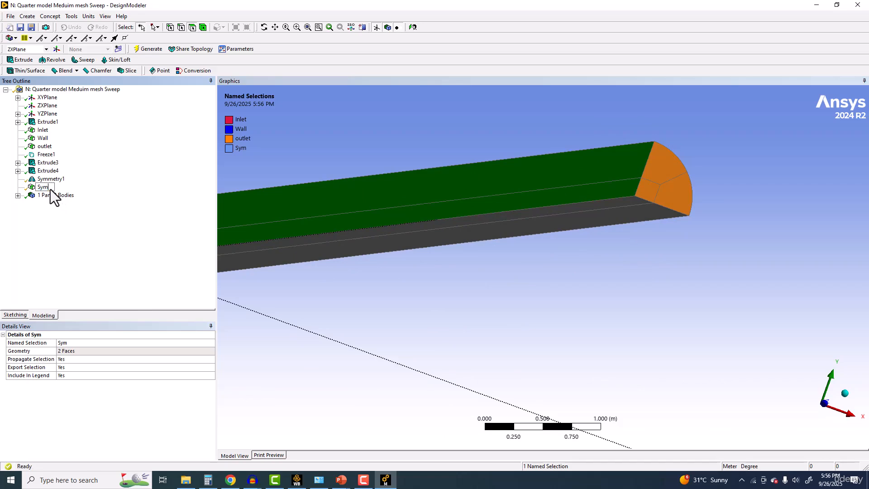
{"action": "type", "text": "1"}
{"action": "key", "text": "Return"}
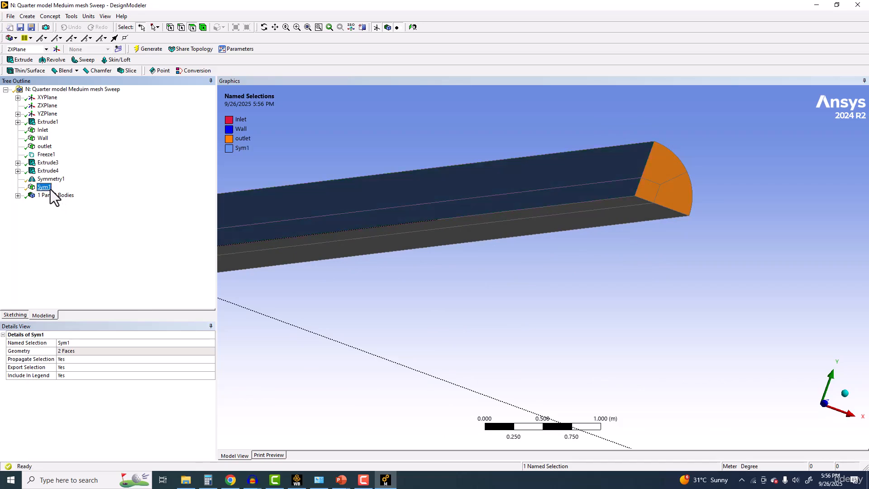
Step: Create a named selection called Sym2 from the two flat faces on the other symmetry plane and generate it
{"action": "left_click", "coordinate": [449, 231]}
{"action": "right_click", "coordinate": [422, 293]}
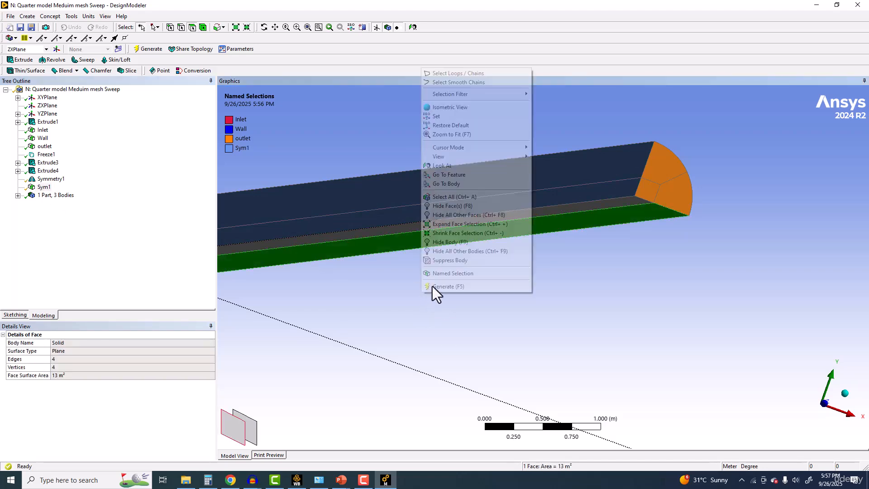
{"action": "left_click", "coordinate": [405, 288]}
{"action": "middle_click_drag", "start_coordinate": [613, 270], "coordinate": [450, 211]}
{"action": "left_click", "coordinate": [450, 211]}
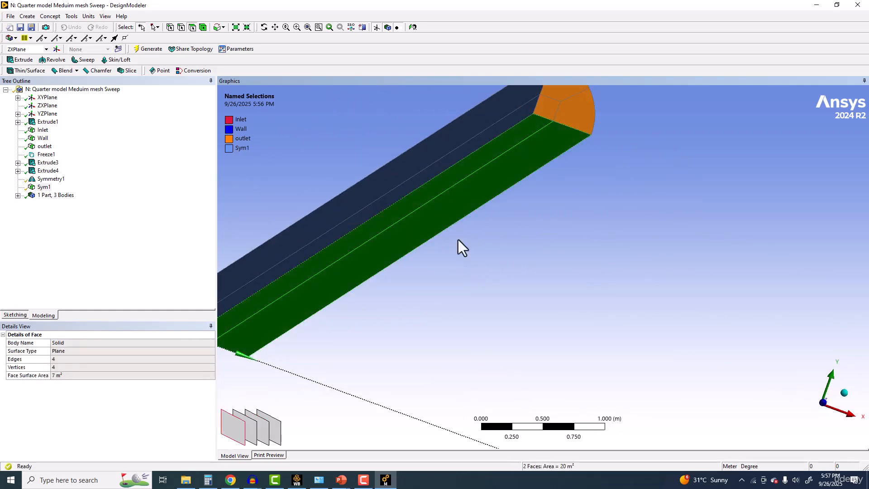
{"action": "right_click", "coordinate": [487, 262]}
{"action": "left_click", "coordinate": [503, 448]}
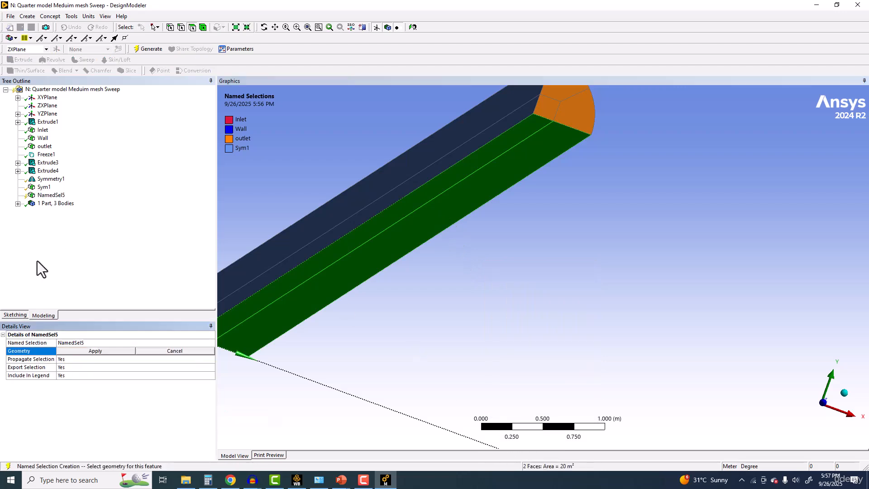
{"action": "left_click", "coordinate": [77, 342]}
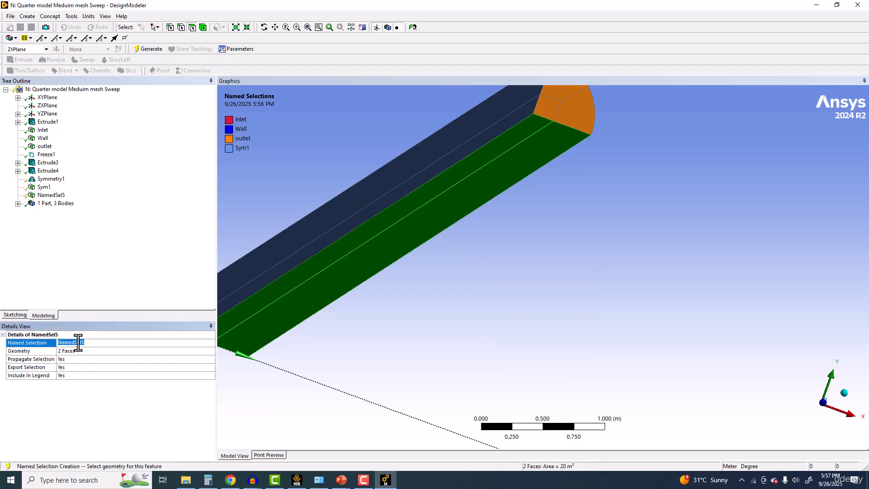
{"action": "type", "text": "Sym2"}
{"action": "key", "text": "Return"}
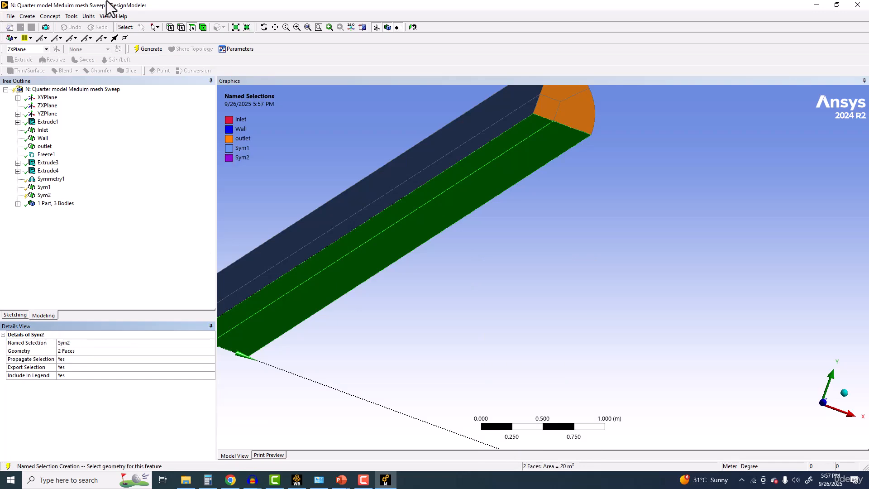
{"action": "left_click", "coordinate": [149, 49]}
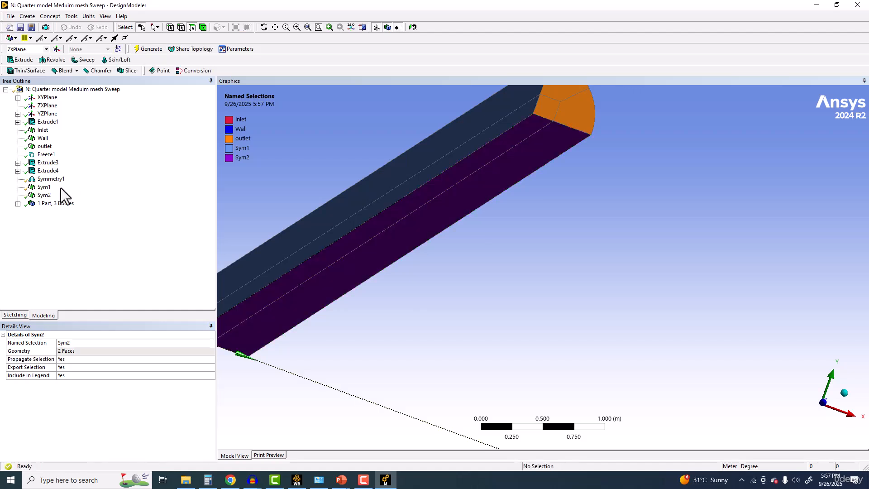
Step: Highlight the Sym1 and Sym2 faces to check them and save the project
{"action": "left_click", "coordinate": [44, 187]}
{"action": "left_click", "coordinate": [44, 195]}
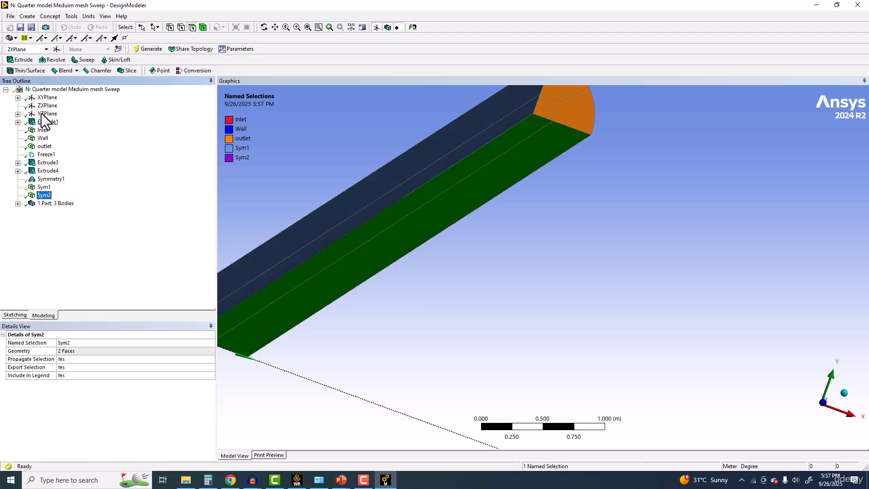
{"action": "left_click", "coordinate": [20, 27]}
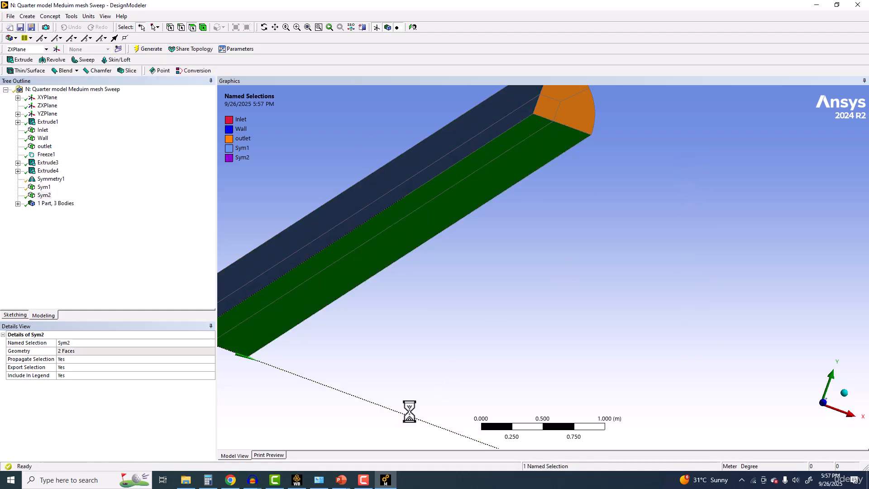
Step: Switch to Workbench and open the mesh of system N with the changed geometry
{"action": "left_click", "coordinate": [295, 478]}
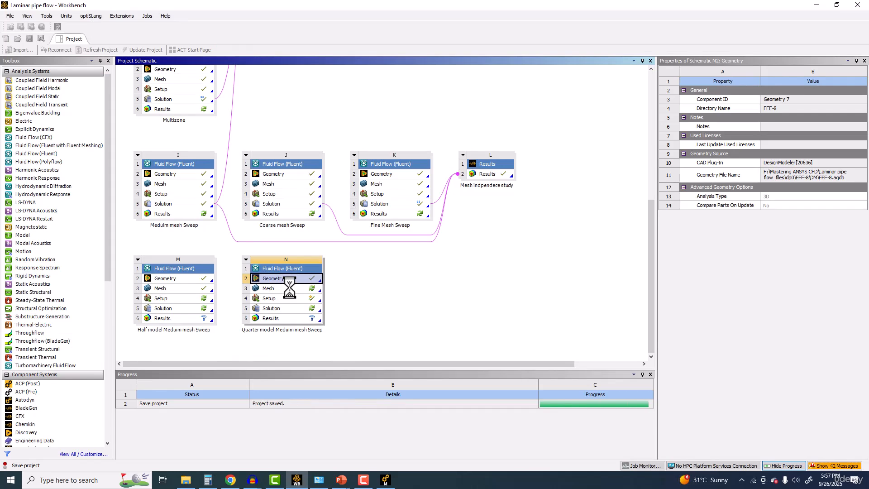
{"action": "double_click", "coordinate": [289, 289]}
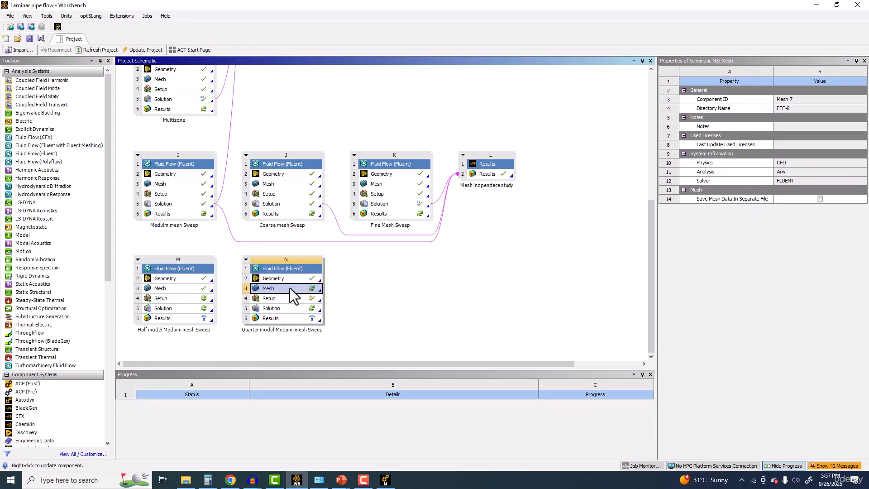
{"action": "left_click", "coordinate": [467, 272]}
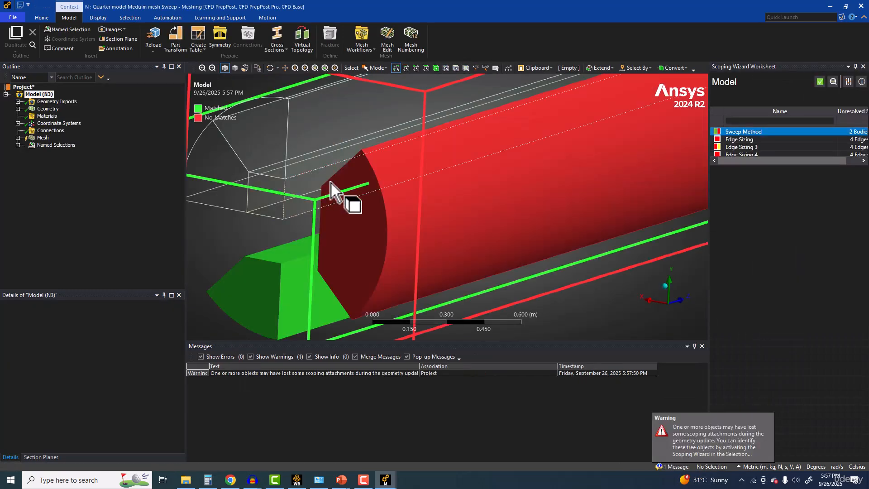
Step: Accept the matched body for the Sweep Method in the Scoping Wizard and close the worksheet
{"action": "left_click", "coordinate": [820, 81]}
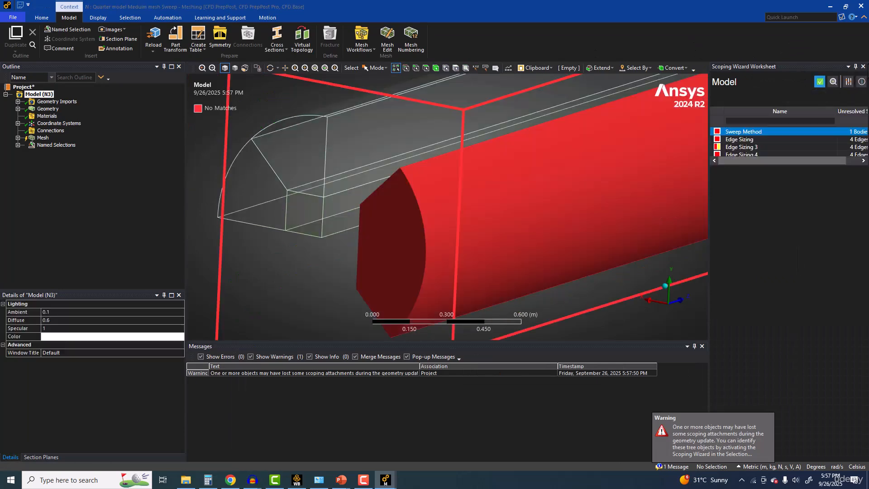
{"action": "left_click", "coordinate": [862, 67]}
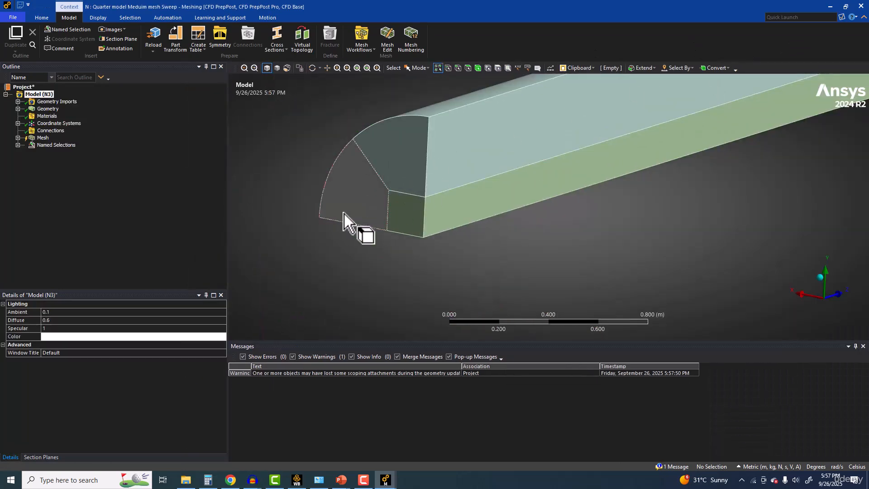
Step: Expand the mesh controls, reopen the geometry scope of Edge Sizing and show the model in wireframe
{"action": "left_click", "coordinate": [18, 138]}
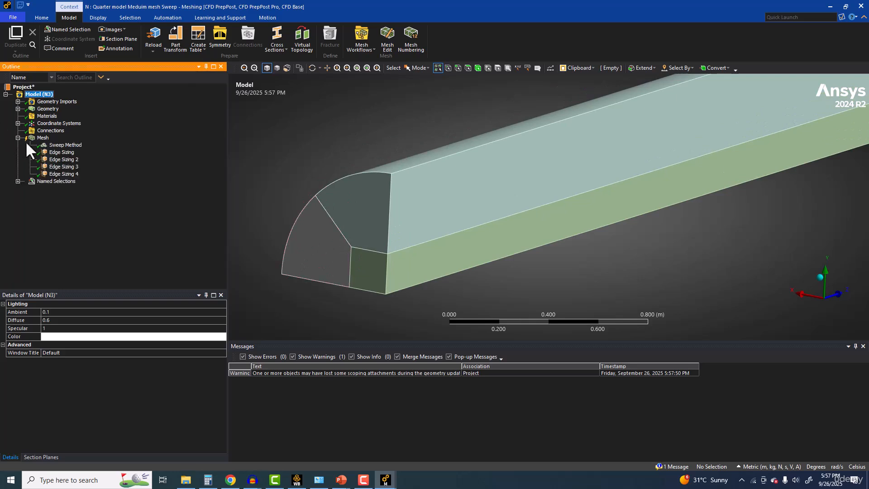
{"action": "left_click", "coordinate": [59, 152]}
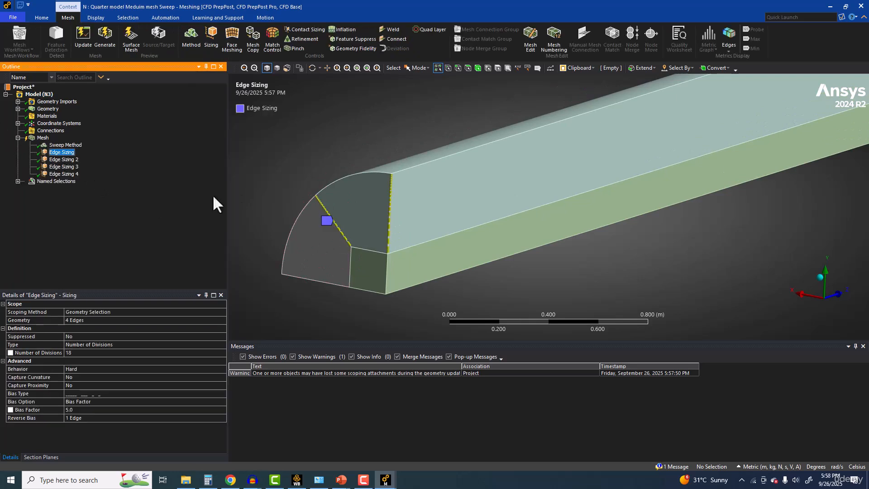
{"action": "left_click", "coordinate": [83, 321]}
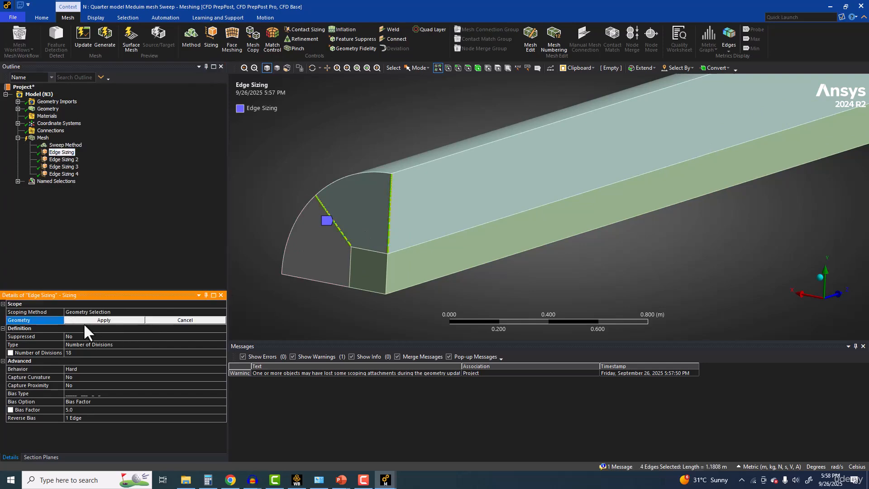
{"action": "left_click", "coordinate": [287, 68]}
Step: Try to add the lower radial edges at both pipe ends to the Edge Sizing scope
{"action": "left_click", "coordinate": [320, 280], "text": "ctrl"}
{"action": "scroll", "coordinate": [328, 284], "scroll_direction": "down", "scroll_amount": 2}
{"action": "scroll", "coordinate": [328, 284], "scroll_direction": "down", "scroll_amount": 3}
{"action": "middle_click_drag", "start_coordinate": [583, 203], "coordinate": [273, 308], "text": "ctrl"}
{"action": "middle_click_drag", "start_coordinate": [670, 195], "coordinate": [301, 283], "text": "ctrl"}
{"action": "middle_click_drag", "start_coordinate": [784, 157], "coordinate": [407, 290], "text": "ctrl"}
{"action": "middle_click_drag", "start_coordinate": [731, 211], "coordinate": [430, 312], "text": "ctrl"}
{"action": "scroll", "coordinate": [767, 186], "scroll_direction": "down", "scroll_amount": 3}
{"action": "middle_click_drag", "start_coordinate": [766, 186], "coordinate": [614, 296], "text": "ctrl"}
{"action": "scroll", "coordinate": [665, 229], "scroll_direction": "up", "scroll_amount": 5}
{"action": "middle_click_drag", "start_coordinate": [675, 277], "coordinate": [558, 196], "text": "ctrl"}
{"action": "scroll", "coordinate": [599, 198], "scroll_direction": "up", "scroll_amount": 3}
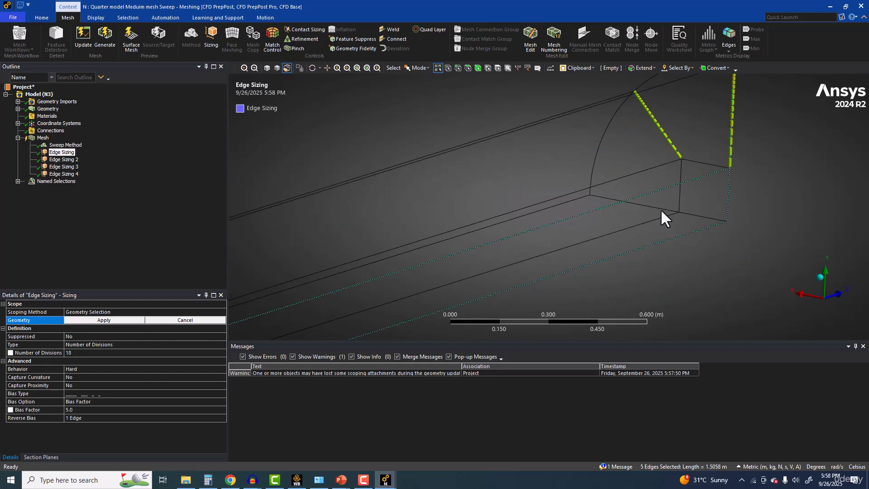
Step: Restrict the selection to edges and scope Edge Sizing to the lower radial edge at each end of the pipe
{"action": "left_click", "coordinate": [458, 68]}
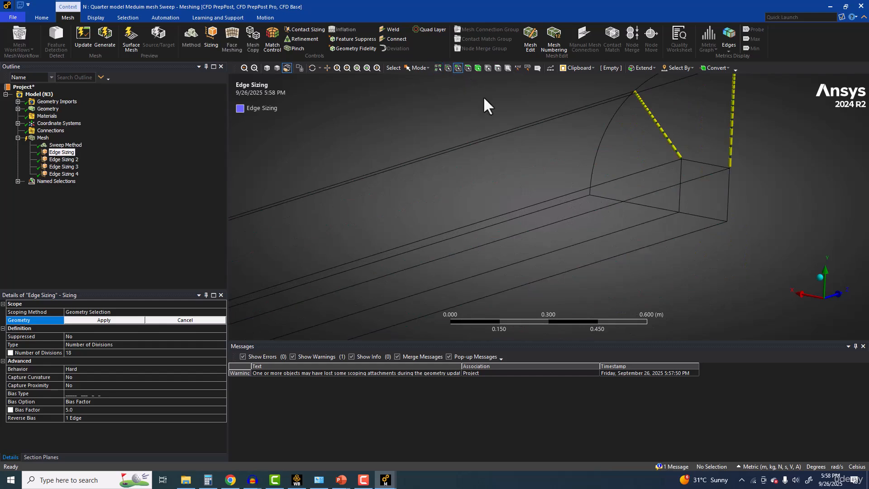
{"action": "left_click", "coordinate": [642, 207]}
{"action": "scroll", "coordinate": [481, 227], "scroll_direction": "down", "scroll_amount": 2}
{"action": "scroll", "coordinate": [481, 229], "scroll_direction": "down", "scroll_amount": 5}
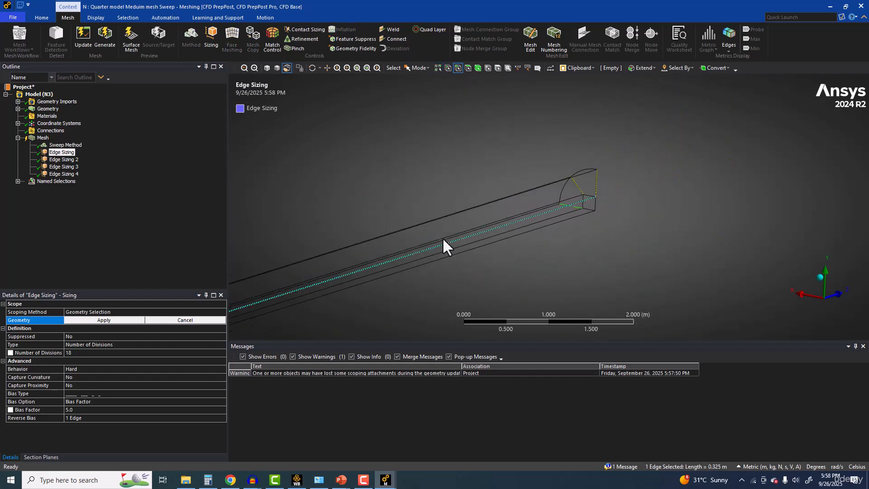
{"action": "scroll", "coordinate": [399, 224], "scroll_direction": "up", "scroll_amount": 4}
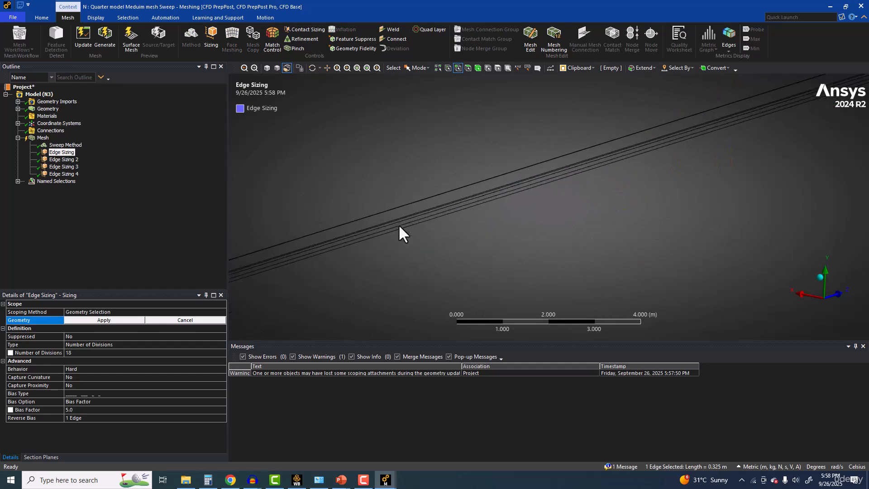
{"action": "scroll", "coordinate": [473, 177], "scroll_direction": "up", "scroll_amount": 3}
{"action": "scroll", "coordinate": [506, 228], "scroll_direction": "up", "scroll_amount": 3}
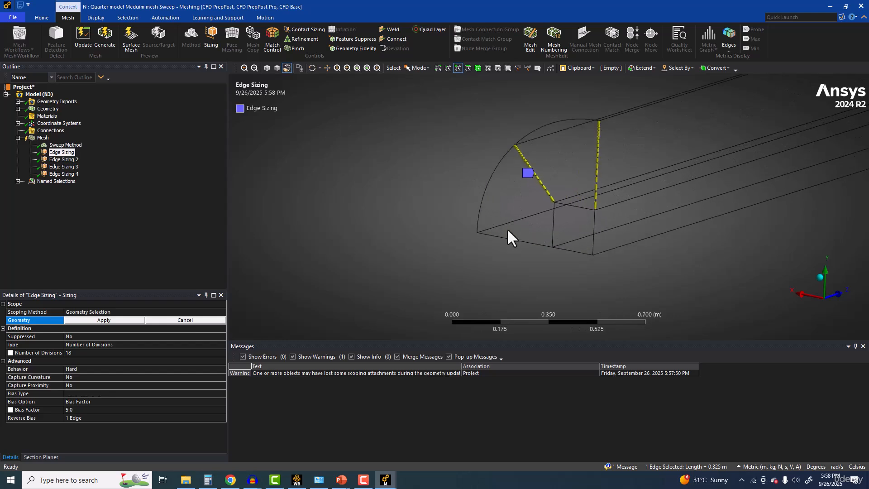
{"action": "left_click", "coordinate": [506, 250], "text": "ctrl"}
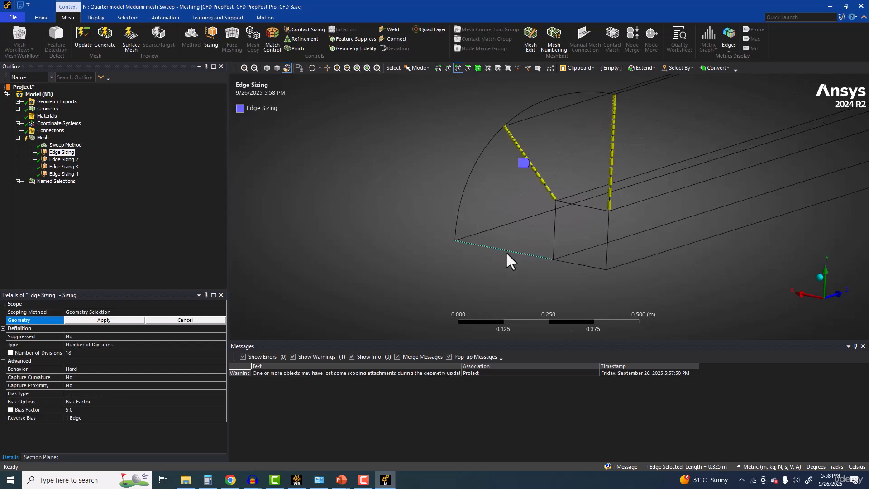
{"action": "left_click", "coordinate": [96, 319]}
Step: Add the diagonal and vertical radial edges at both pipe ends to the Edge Sizing geometry scope
{"action": "left_click", "coordinate": [96, 319]}
{"action": "left_click", "coordinate": [522, 147], "text": "ctrl"}
{"action": "left_click", "coordinate": [610, 145], "text": "ctrl"}
{"action": "scroll", "coordinate": [638, 194], "scroll_direction": "down", "scroll_amount": 5}
{"action": "scroll", "coordinate": [640, 196], "scroll_direction": "down", "scroll_amount": 1}
{"action": "middle_click_drag", "start_coordinate": [640, 195], "coordinate": [485, 261], "text": "ctrl"}
{"action": "middle_click_drag", "start_coordinate": [702, 195], "coordinate": [267, 307], "text": "ctrl"}
{"action": "middle_click_drag", "start_coordinate": [610, 203], "coordinate": [325, 317], "text": "ctrl"}
{"action": "scroll", "coordinate": [530, 229], "scroll_direction": "up", "scroll_amount": 2}
{"action": "scroll", "coordinate": [531, 229], "scroll_direction": "up", "scroll_amount": 3}
{"action": "middle_click_drag", "start_coordinate": [340, 285], "coordinate": [529, 196], "text": "ctrl"}
{"action": "scroll", "coordinate": [528, 196], "scroll_direction": "up", "scroll_amount": 3}
{"action": "left_click", "coordinate": [447, 199], "text": "ctrl"}
{"action": "scroll", "coordinate": [505, 194], "scroll_direction": "down", "scroll_amount": 1}
{"action": "left_click", "coordinate": [525, 198], "text": "ctrl"}
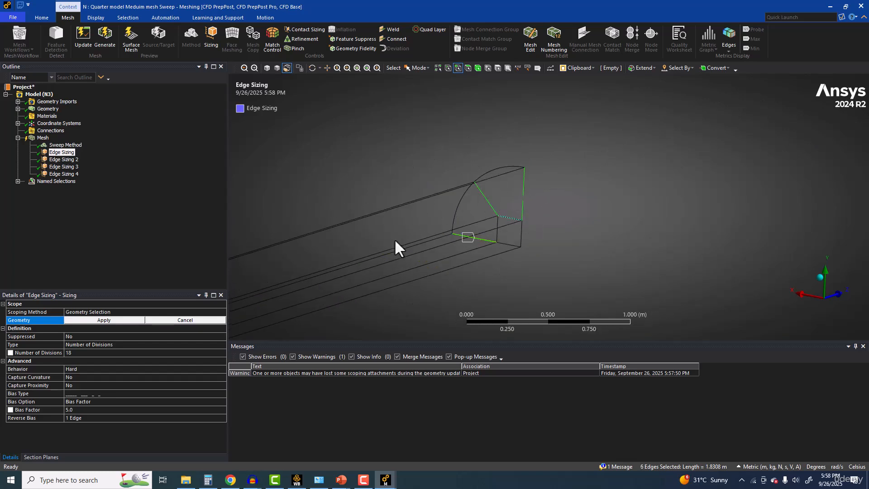
{"action": "left_click", "coordinate": [120, 319]}
Step: Switch the bias type of Edge Sizing to the pattern running from short to long divisions
{"action": "scroll", "coordinate": [389, 276], "scroll_direction": "up", "scroll_amount": 5}
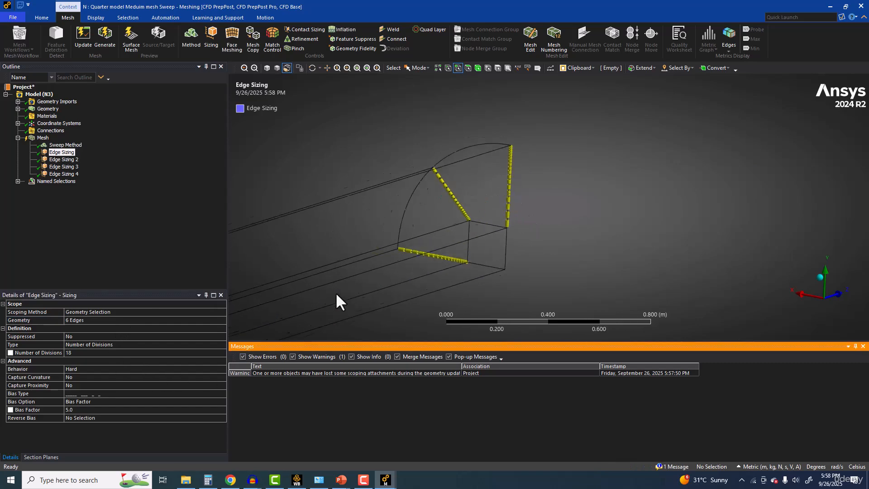
{"action": "scroll", "coordinate": [414, 164], "scroll_direction": "down", "scroll_amount": 2}
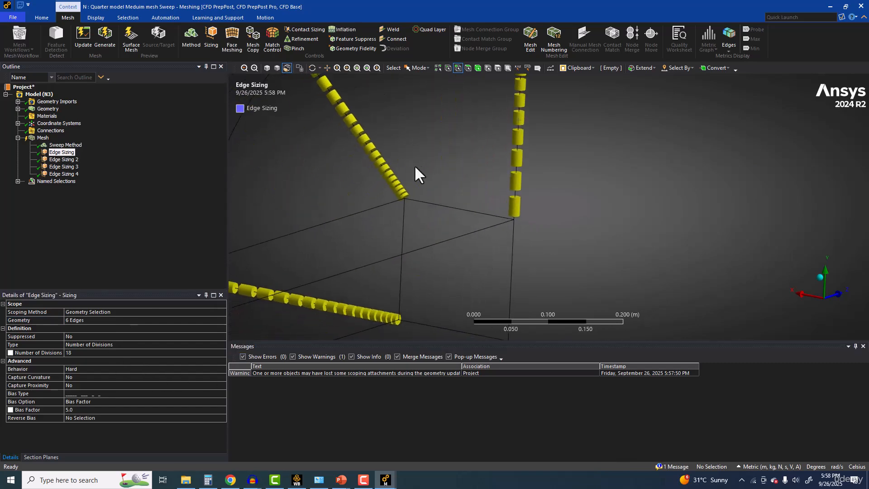
{"action": "left_click", "coordinate": [99, 393]}
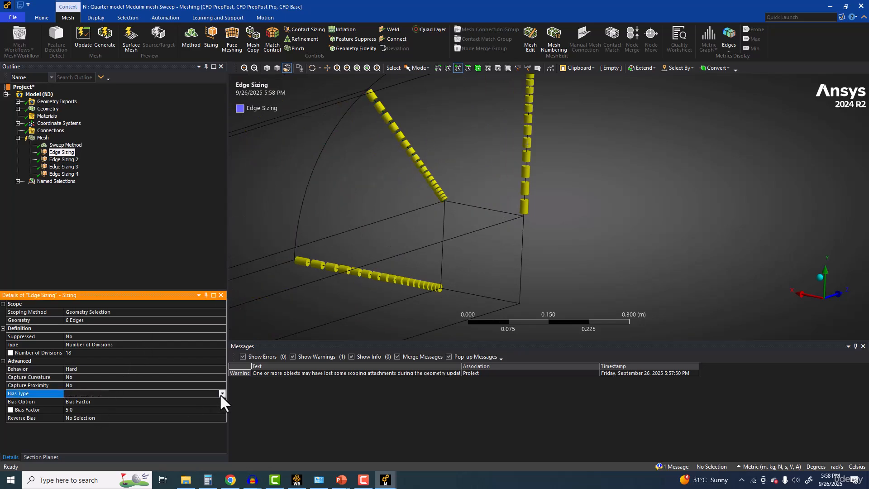
{"action": "left_click", "coordinate": [221, 393]}
{"action": "left_click", "coordinate": [127, 408]}
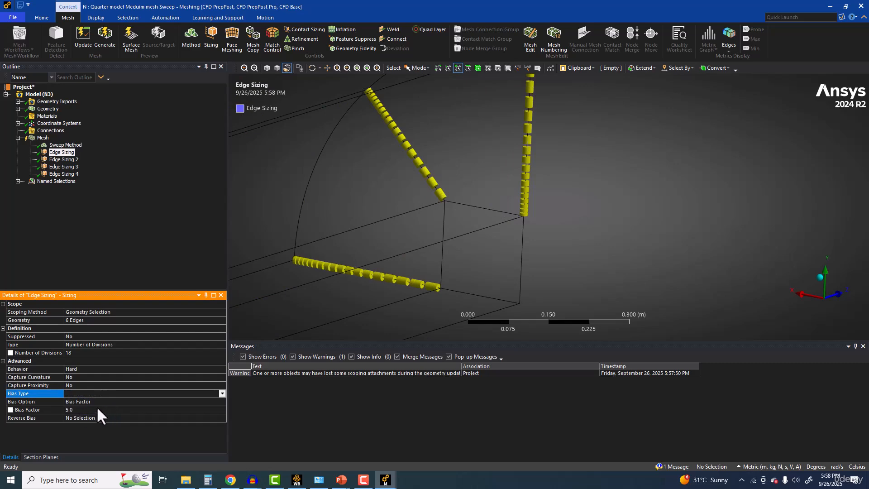
Step: Assign the vertical radial edge at the far pipe end as the reverse bias edge of Edge Sizing
{"action": "left_click", "coordinate": [101, 417]}
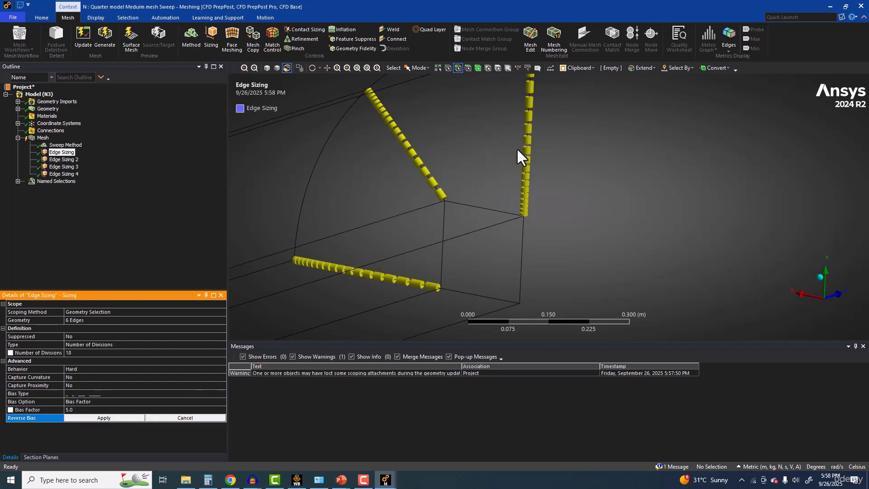
{"action": "left_click", "coordinate": [523, 148]}
{"action": "left_click", "coordinate": [85, 416]}
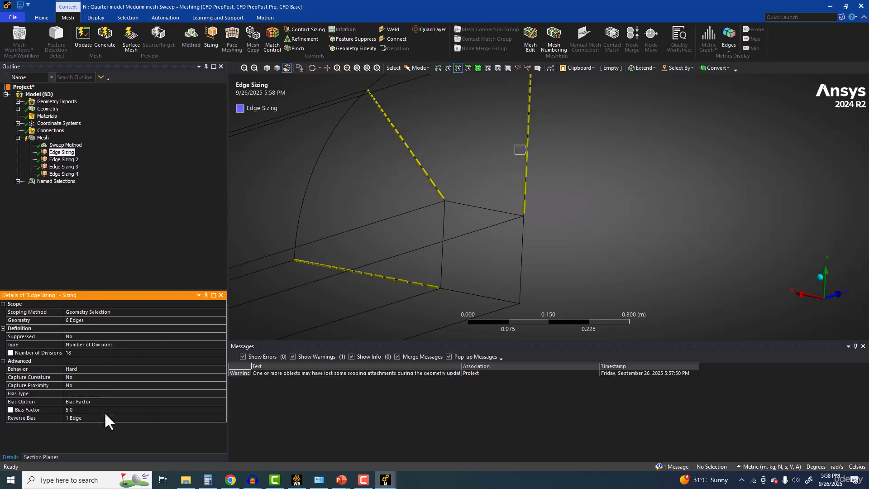
Step: Add the diagonal and vertical radial edges at the near pipe end to the reverse bias selection of Edge Sizing
{"action": "scroll", "coordinate": [466, 292], "scroll_direction": "down", "scroll_amount": 5}
{"action": "scroll", "coordinate": [466, 289], "scroll_direction": "down", "scroll_amount": 5}
{"action": "middle_click_drag", "start_coordinate": [407, 208], "coordinate": [750, 154], "text": "ctrl"}
{"action": "middle_click_drag", "start_coordinate": [480, 280], "coordinate": [764, 184], "text": "ctrl"}
{"action": "middle_click_drag", "start_coordinate": [407, 209], "coordinate": [574, 166], "text": "ctrl"}
{"action": "scroll", "coordinate": [506, 244], "scroll_direction": "up", "scroll_amount": 10}
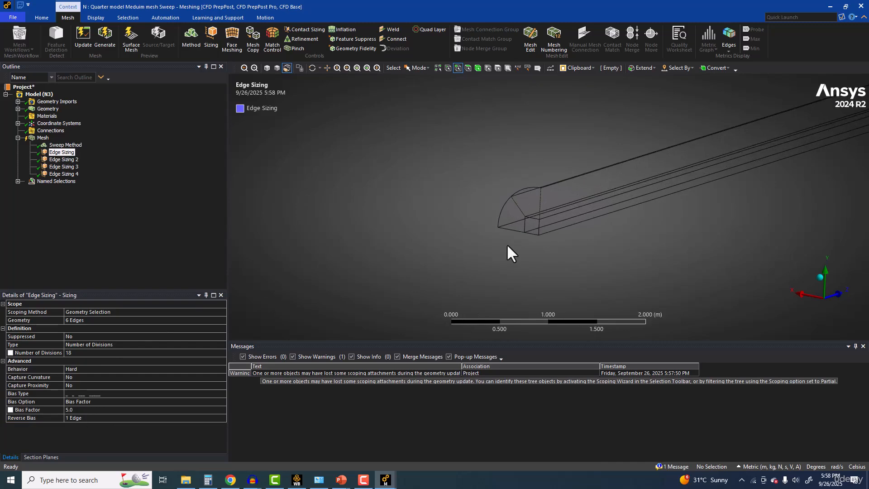
{"action": "scroll", "coordinate": [493, 241], "scroll_direction": "up", "scroll_amount": 4}
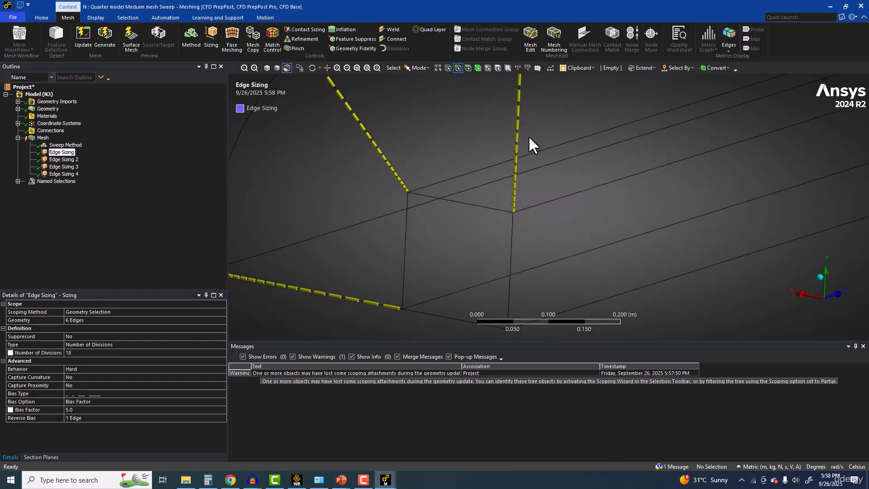
{"action": "scroll", "coordinate": [419, 262], "scroll_direction": "down", "scroll_amount": 2}
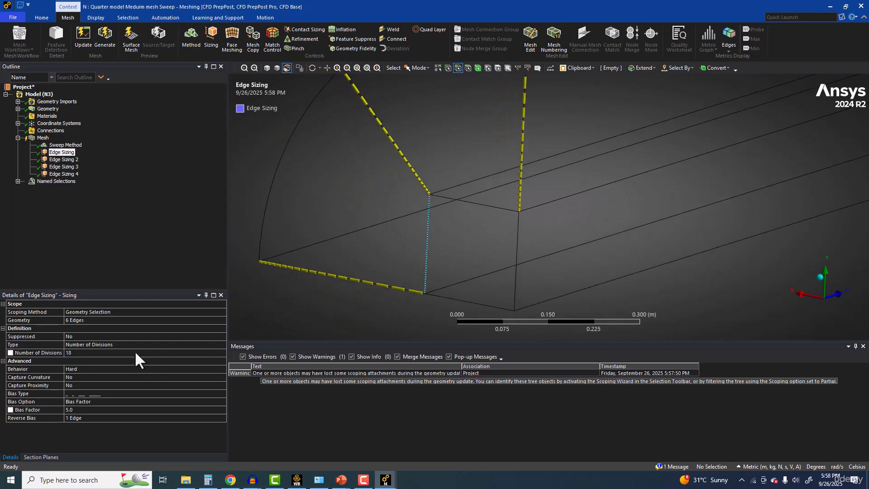
{"action": "left_click", "coordinate": [86, 418]}
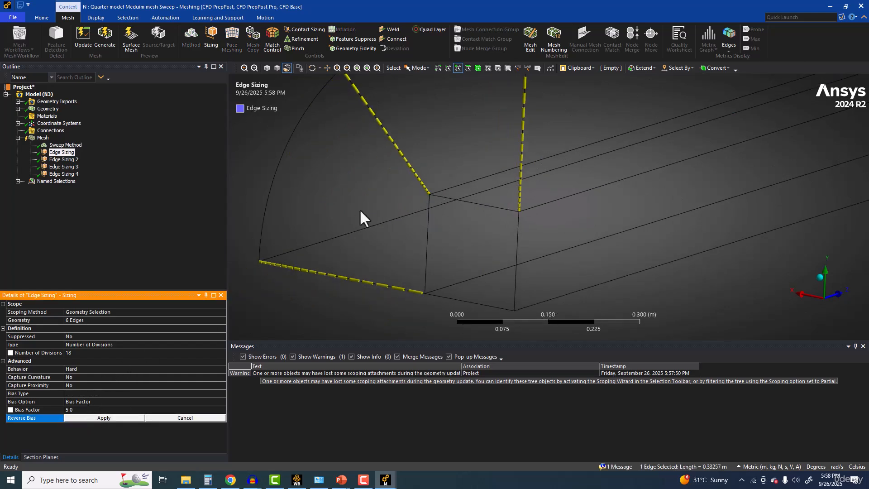
{"action": "left_click", "coordinate": [405, 166], "text": "ctrl"}
{"action": "left_click", "coordinate": [523, 146], "text": "ctrl"}
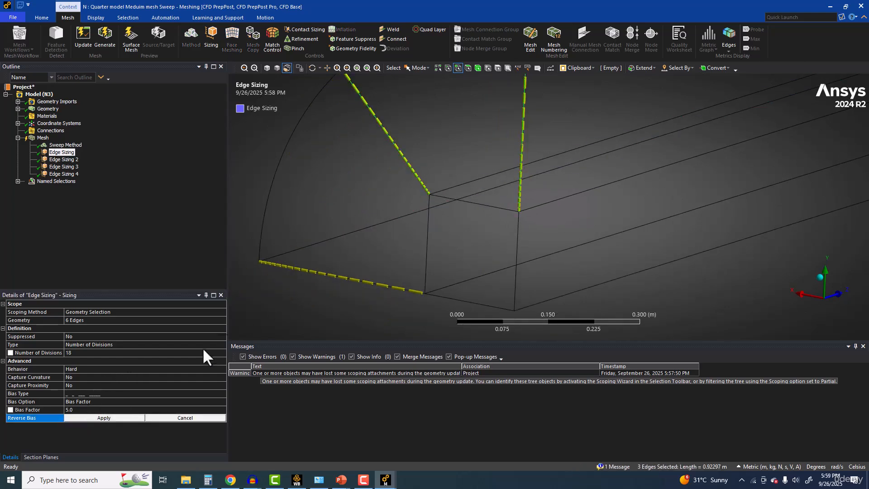
{"action": "left_click", "coordinate": [107, 416]}
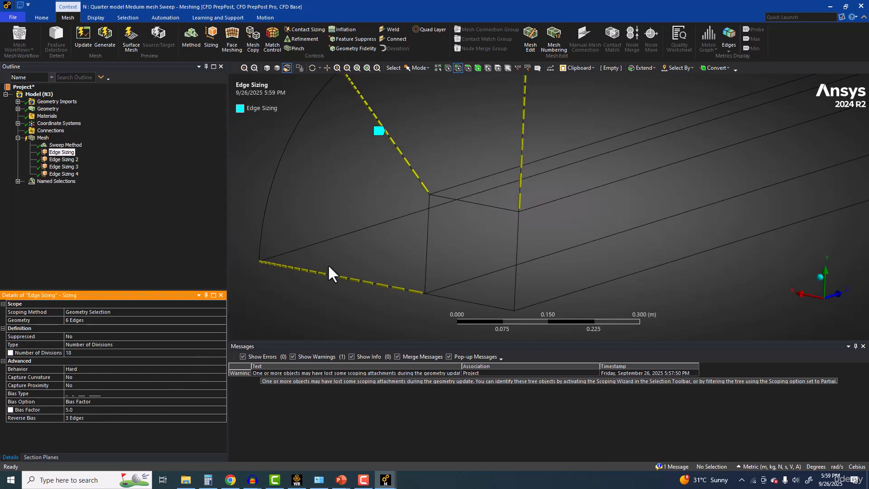
Step: Check the scoped edges of Edge Sizing 2 against Edge Sizing 3 and delete Edge Sizing 2
{"action": "scroll", "coordinate": [336, 232], "scroll_direction": "down", "scroll_amount": 2}
{"action": "left_click", "coordinate": [61, 159]}
{"action": "scroll", "coordinate": [481, 187], "scroll_direction": "up", "scroll_amount": 2}
{"action": "scroll", "coordinate": [420, 211], "scroll_direction": "down", "scroll_amount": 2}
{"action": "mouse_move", "coordinate": [420, 211]}
{"action": "middle_mouse_down"}
{"action": "mouse_move", "coordinate": [438, 214]}
{"action": "mouse_move", "coordinate": [436, 223]}
{"action": "mouse_move", "coordinate": [492, 220]}
{"action": "mouse_move", "coordinate": [434, 219]}
{"action": "middle_mouse_up"}
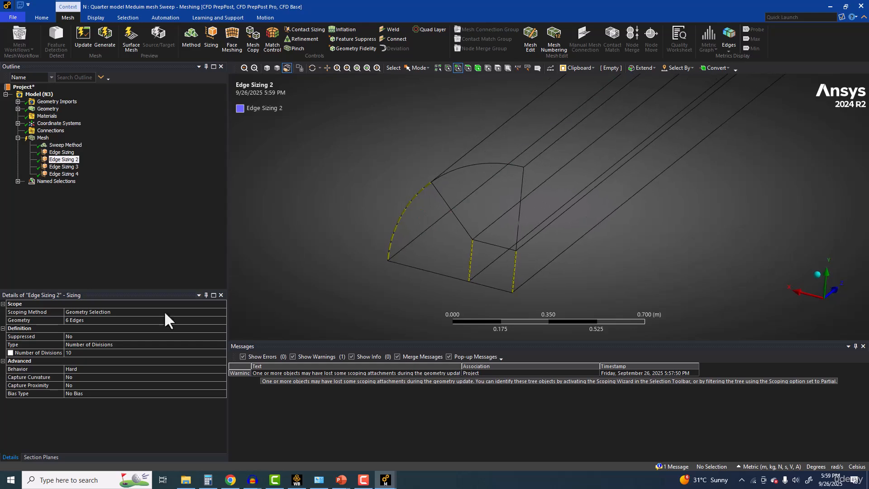
{"action": "left_click", "coordinate": [80, 352]}
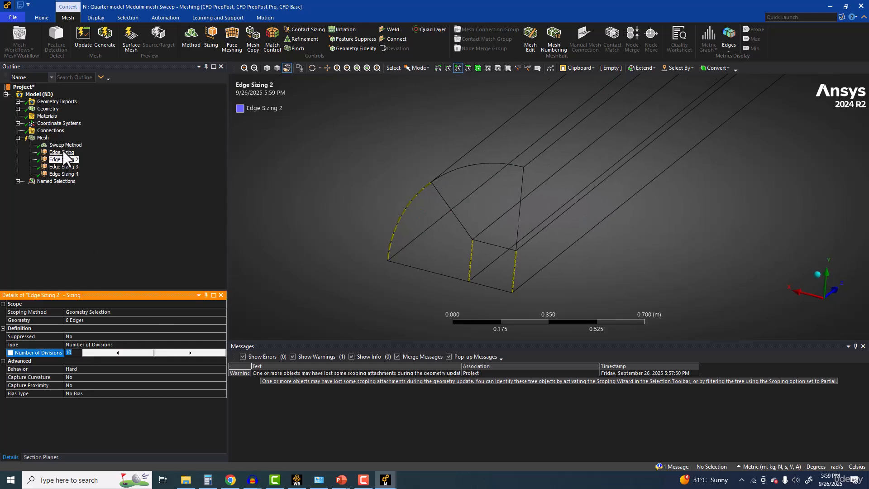
{"action": "left_click", "coordinate": [63, 167]}
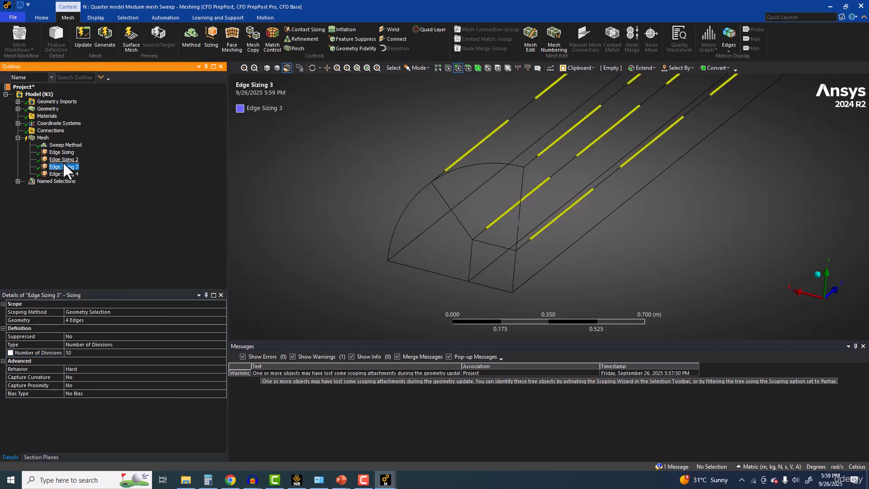
{"action": "right_click", "coordinate": [63, 160]}
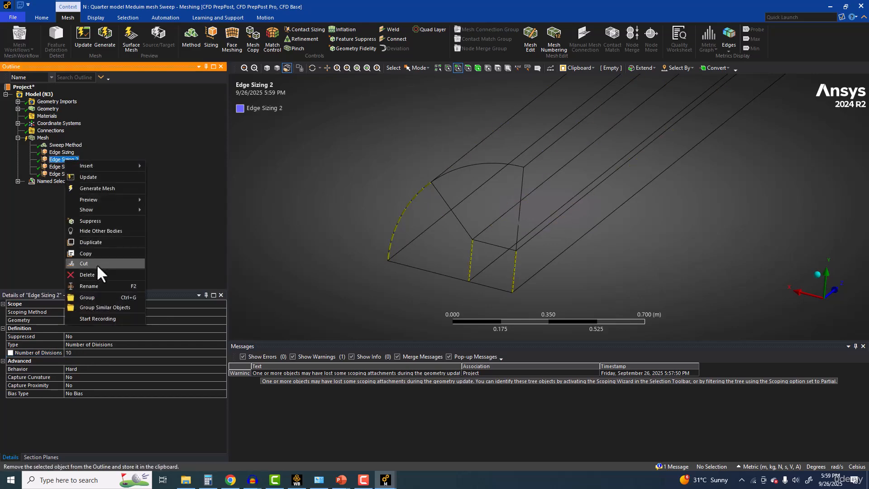
{"action": "left_click", "coordinate": [89, 275]}
{"action": "left_click", "coordinate": [438, 272]}
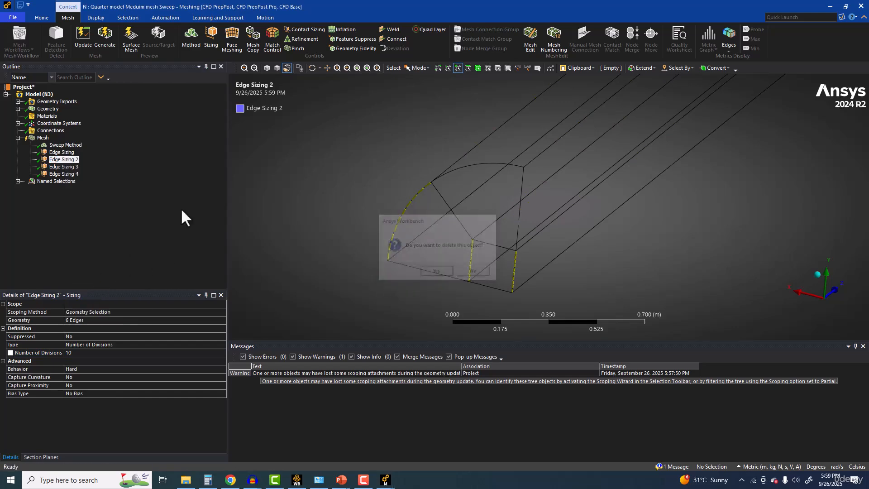
Step: Add the near end's lower radial edge, side arc and remaining three core square edges to the Edge Sizing 4 scope
{"action": "left_click", "coordinate": [68, 166]}
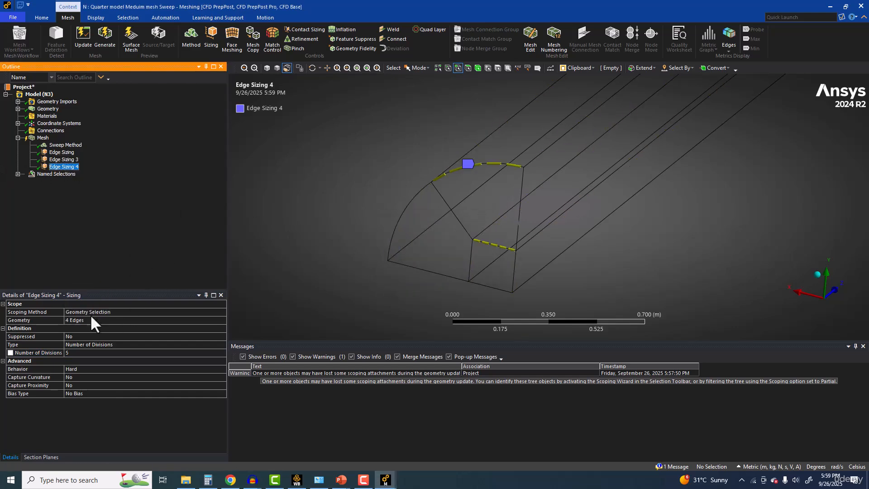
{"action": "left_click", "coordinate": [74, 319]}
{"action": "left_click", "coordinate": [427, 269], "text": "ctrl"}
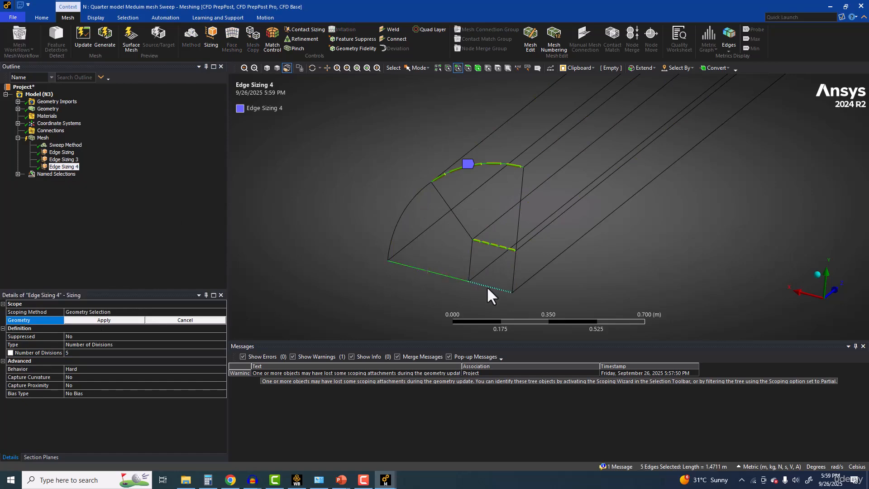
{"action": "scroll", "coordinate": [450, 295], "scroll_direction": "up", "scroll_amount": 3}
{"action": "left_click", "coordinate": [431, 256], "text": "ctrl"}
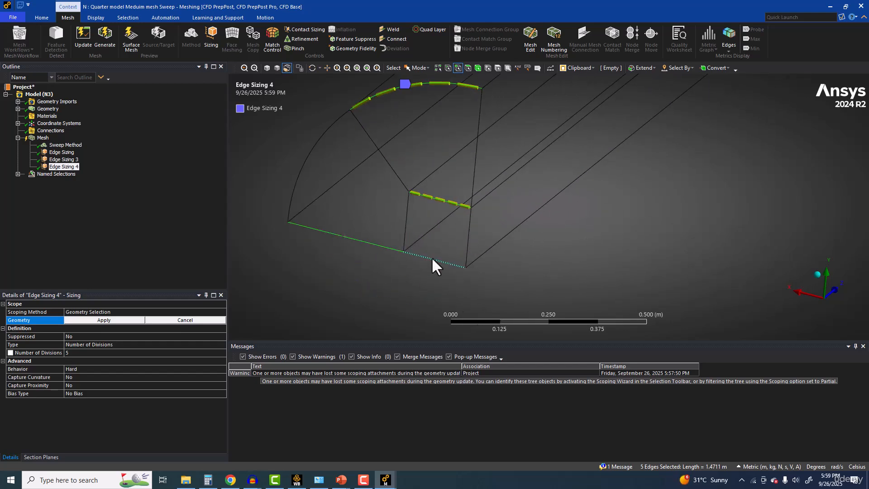
{"action": "left_click", "coordinate": [406, 226], "text": "ctrl"}
{"action": "left_click", "coordinate": [306, 157], "text": "ctrl"}
{"action": "left_click", "coordinate": [468, 242], "text": "ctrl"}
{"action": "scroll", "coordinate": [477, 232], "scroll_direction": "down", "scroll_amount": 5}
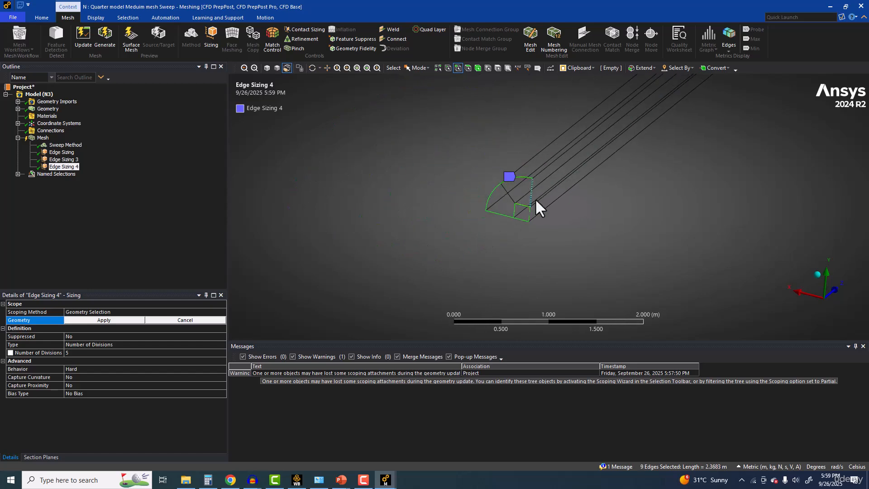
{"action": "left_click", "coordinate": [78, 320]}
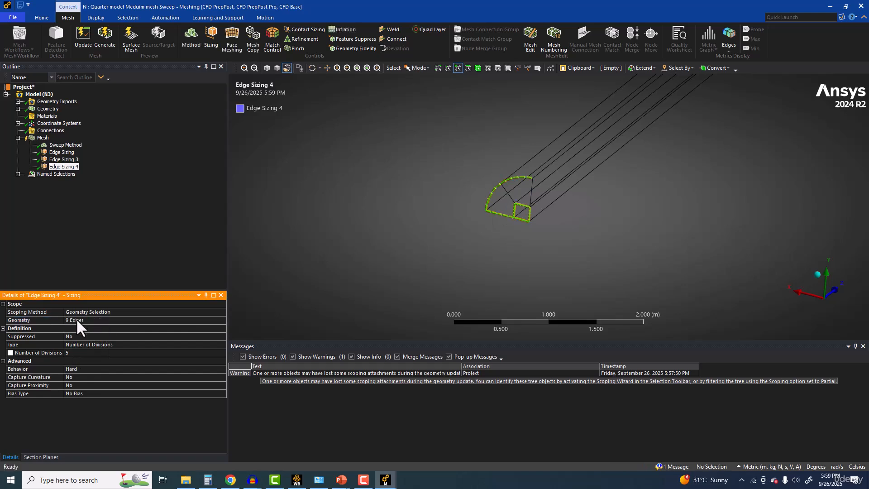
Step: Add the far end's side arc and the core square's lower and two vertical edges to the Edge Sizing 4 scope
{"action": "left_click", "coordinate": [78, 319]}
{"action": "scroll", "coordinate": [564, 225], "scroll_direction": "up", "scroll_amount": 4}
{"action": "scroll", "coordinate": [563, 223], "scroll_direction": "up", "scroll_amount": 1}
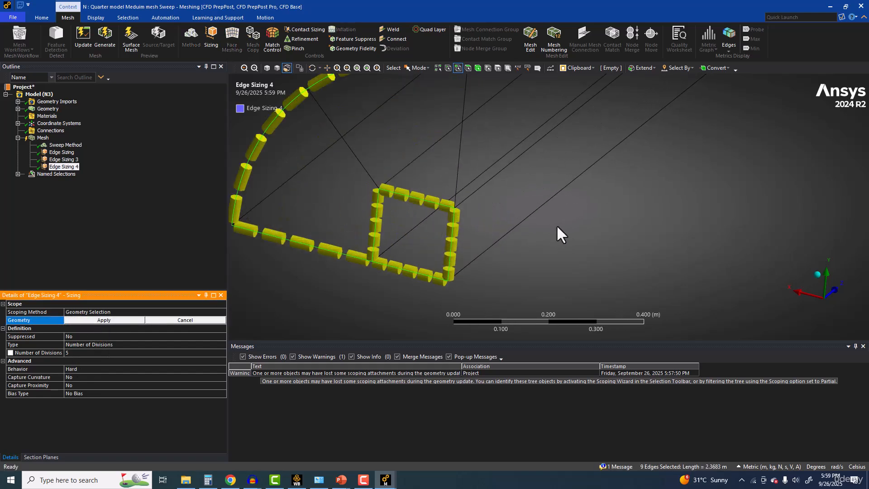
{"action": "scroll", "coordinate": [555, 225], "scroll_direction": "down", "scroll_amount": 2}
{"action": "scroll", "coordinate": [550, 231], "scroll_direction": "up", "scroll_amount": 2}
{"action": "scroll", "coordinate": [549, 235], "scroll_direction": "down", "scroll_amount": 6}
{"action": "middle_click_drag", "start_coordinate": [624, 212], "coordinate": [280, 327], "text": "ctrl"}
{"action": "middle_click_drag", "start_coordinate": [588, 132], "coordinate": [462, 219], "text": "ctrl"}
{"action": "scroll", "coordinate": [538, 158], "scroll_direction": "up", "scroll_amount": 8}
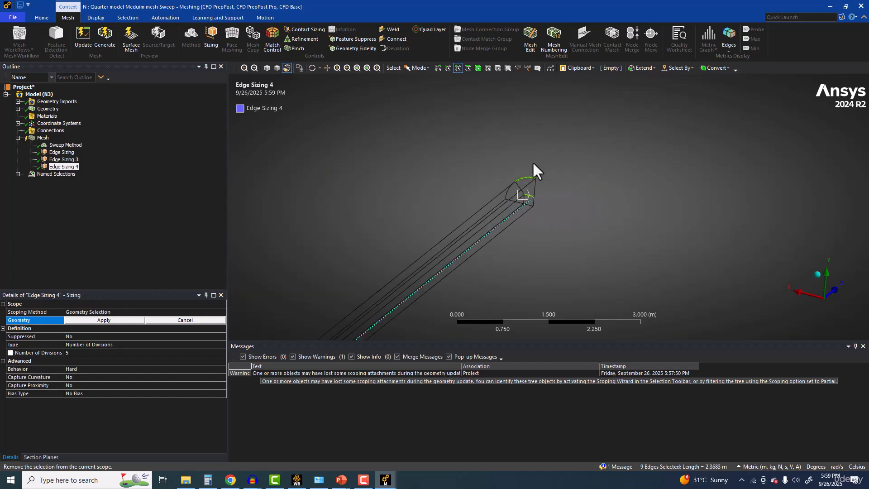
{"action": "scroll", "coordinate": [517, 178], "scroll_direction": "up", "scroll_amount": 1}
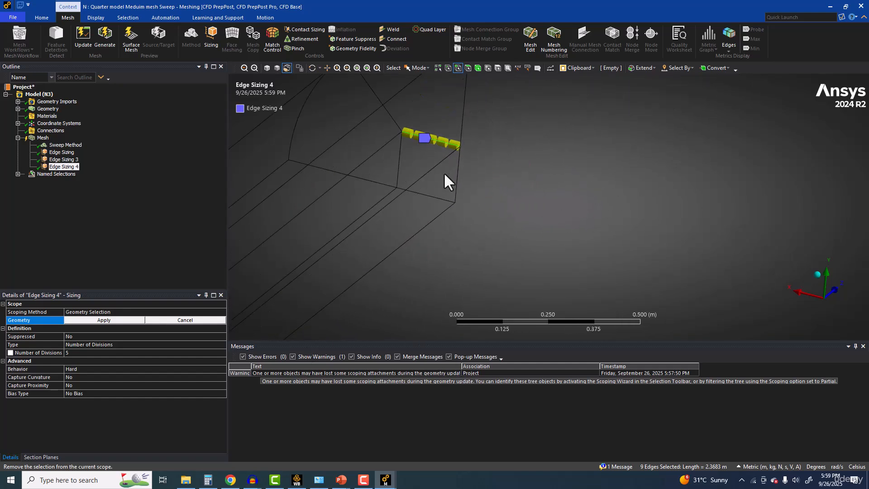
{"action": "left_click", "coordinate": [455, 180], "text": "ctrl"}
{"action": "left_click", "coordinate": [430, 197], "text": "ctrl"}
{"action": "left_click", "coordinate": [399, 163], "text": "ctrl"}
{"action": "left_click", "coordinate": [296, 119], "text": "ctrl"}
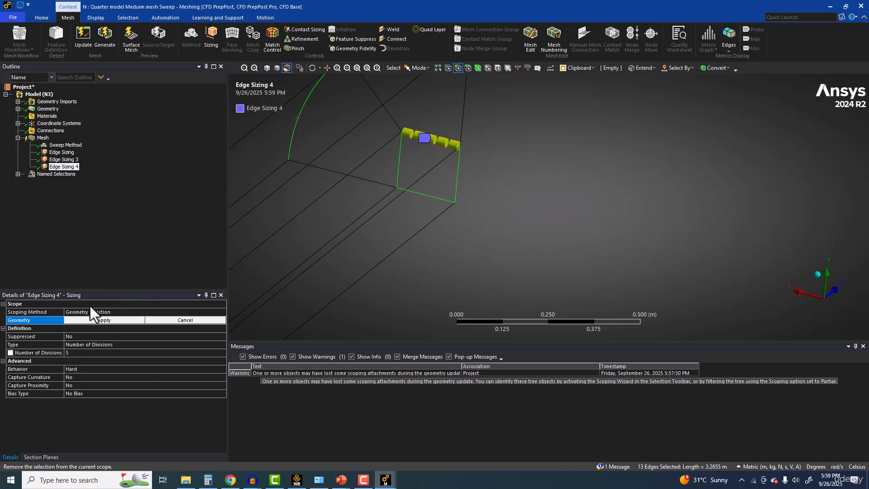
{"action": "left_click", "coordinate": [91, 319]}
Step: Try to reselect the far end's two outer arcs and four core square edges for the Edge Sizing 4 scope
{"action": "scroll", "coordinate": [489, 183], "scroll_direction": "down", "scroll_amount": 2}
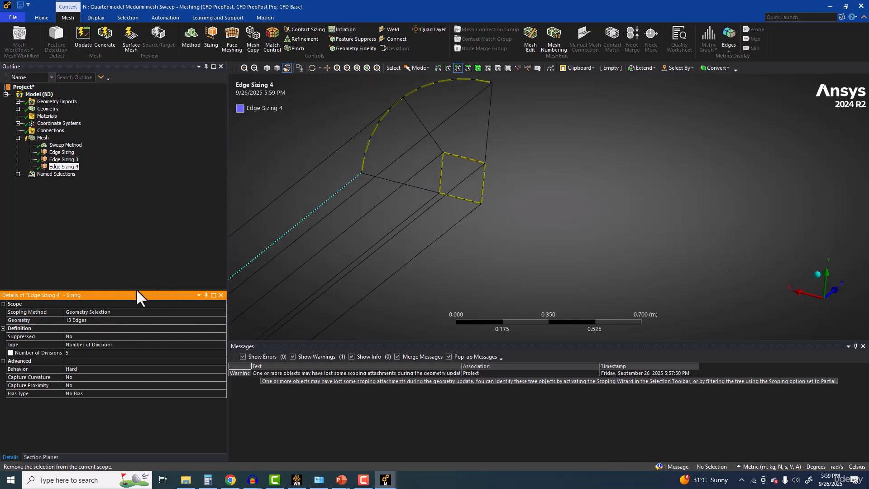
{"action": "left_click", "coordinate": [95, 319]}
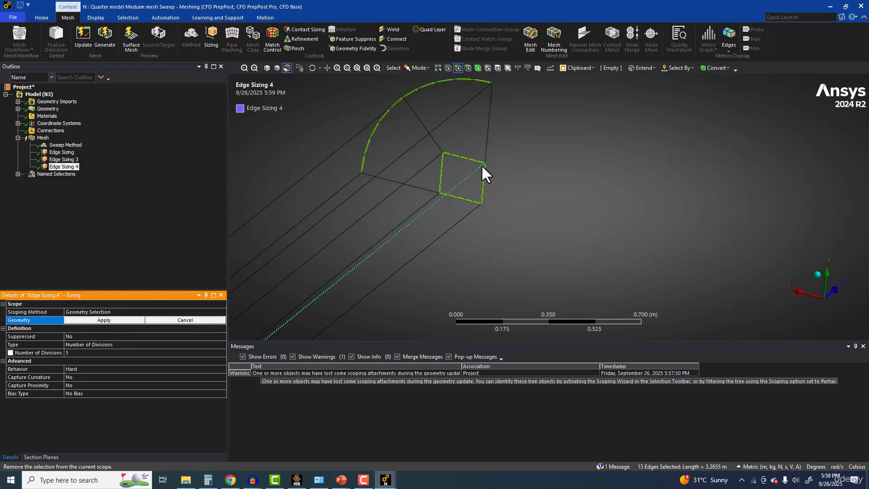
{"action": "scroll", "coordinate": [465, 123], "scroll_direction": "up", "scroll_amount": 2}
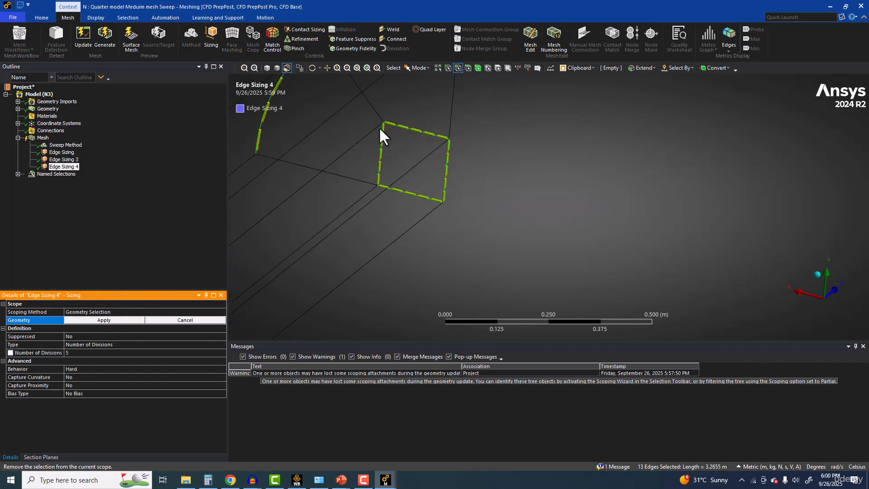
{"action": "middle_click_drag", "start_coordinate": [363, 84], "coordinate": [430, 187], "text": "ctrl"}
{"action": "left_click", "coordinate": [435, 137]}
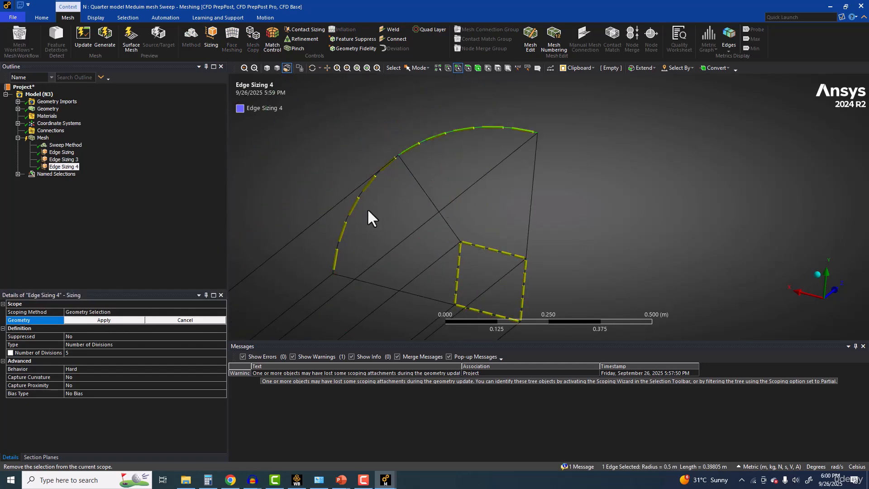
{"action": "left_click", "coordinate": [351, 211], "text": "ctrl"}
{"action": "left_click", "coordinate": [468, 245], "text": "ctrl"}
{"action": "left_click", "coordinate": [459, 264], "text": "ctrl"}
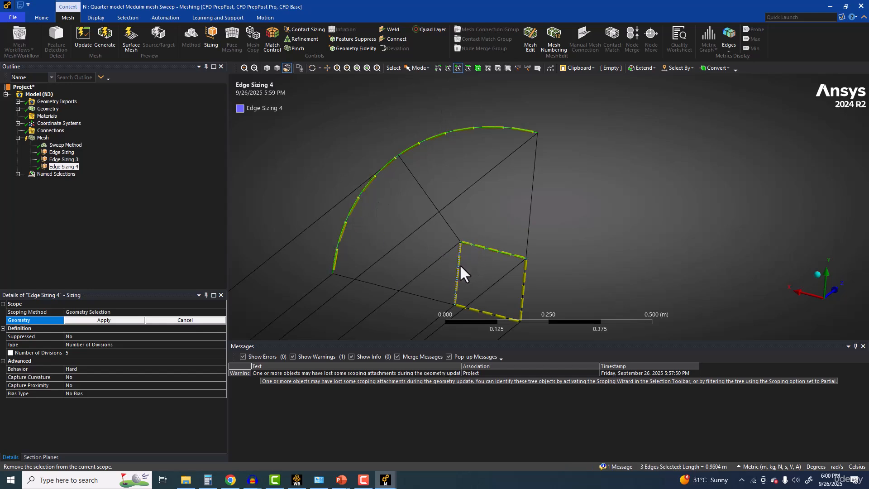
{"action": "left_click", "coordinate": [480, 307], "text": "ctrl"}
{"action": "left_click", "coordinate": [524, 296], "text": "ctrl"}
Step: Try to add the near end's core square edges and two outer arcs to the Edge Sizing 4 selection
{"action": "middle_click_drag", "start_coordinate": [523, 285], "coordinate": [609, 194]}
{"action": "scroll", "coordinate": [446, 286], "scroll_direction": "up", "scroll_amount": 5}
{"action": "middle_click_drag", "start_coordinate": [449, 285], "coordinate": [465, 130], "text": "ctrl"}
{"action": "scroll", "coordinate": [392, 180], "scroll_direction": "up", "scroll_amount": 5}
{"action": "middle_click_drag", "start_coordinate": [417, 192], "coordinate": [445, 298], "text": "ctrl"}
{"action": "left_click", "coordinate": [466, 244], "text": "ctrl"}
{"action": "left_click", "coordinate": [425, 235], "text": "ctrl"}
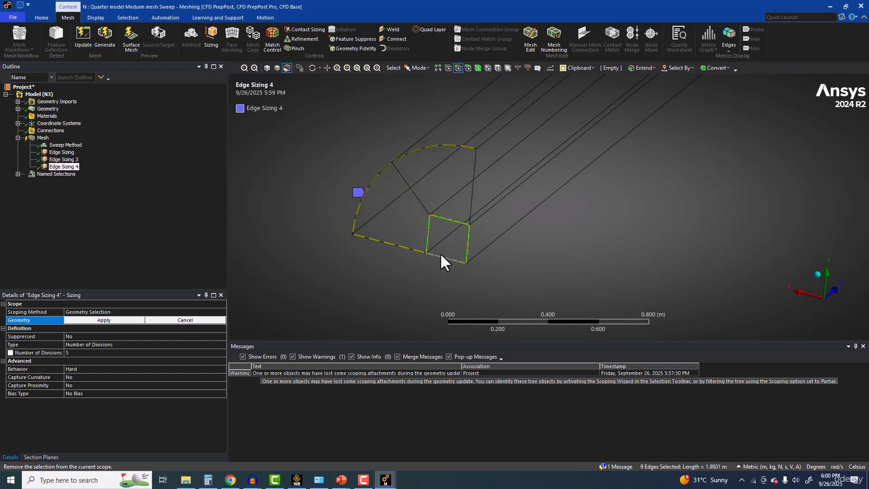
{"action": "left_click", "coordinate": [440, 254], "text": "ctrl"}
{"action": "left_click", "coordinate": [379, 173], "text": "ctrl"}
{"action": "left_click", "coordinate": [437, 146], "text": "ctrl"}
{"action": "scroll", "coordinate": [414, 232], "scroll_direction": "down", "scroll_amount": 3}
{"action": "scroll", "coordinate": [421, 231], "scroll_direction": "up", "scroll_amount": 2}
{"action": "scroll", "coordinate": [444, 254], "scroll_direction": "down", "scroll_amount": 5}
{"action": "scroll", "coordinate": [645, 186], "scroll_direction": "down", "scroll_amount": 5}
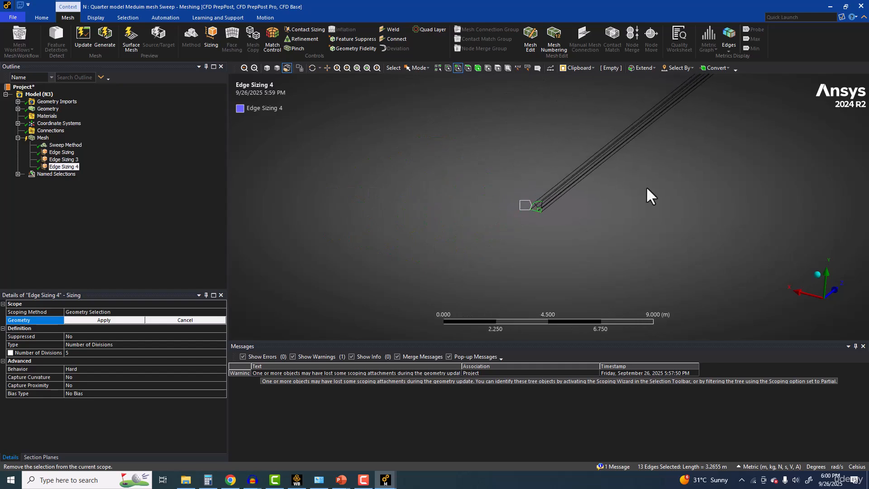
Step: Restart the Edge Sizing 4 selection with the far end's four core square edges and two outer arcs
{"action": "scroll", "coordinate": [674, 162], "scroll_direction": "up", "scroll_amount": 12}
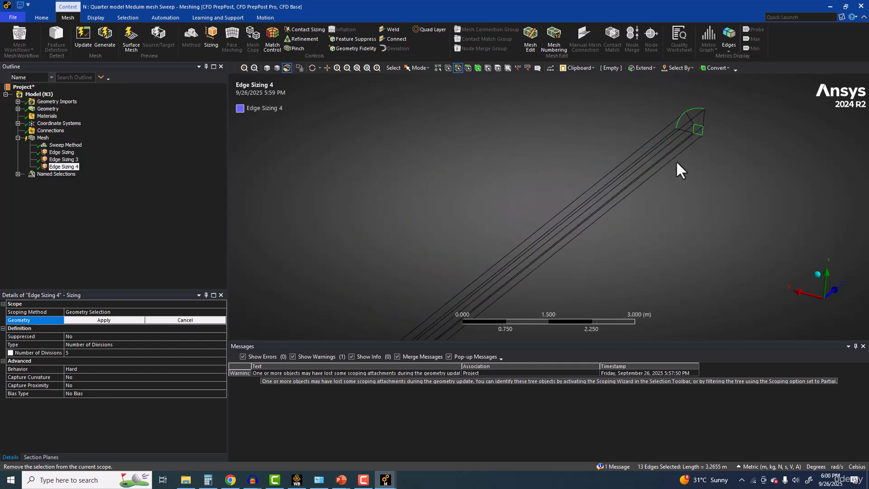
{"action": "middle_click_drag", "start_coordinate": [602, 147], "coordinate": [582, 244], "text": "ctrl"}
{"action": "scroll", "coordinate": [575, 205], "scroll_direction": "up", "scroll_amount": 2}
{"action": "left_click", "coordinate": [538, 192]}
{"action": "left_click", "coordinate": [525, 211]}
{"action": "left_click", "coordinate": [509, 192], "text": "ctrl"}
{"action": "left_click", "coordinate": [493, 206], "text": "ctrl"}
{"action": "left_click", "coordinate": [513, 223], "text": "ctrl"}
{"action": "left_click", "coordinate": [494, 132], "text": "ctrl"}
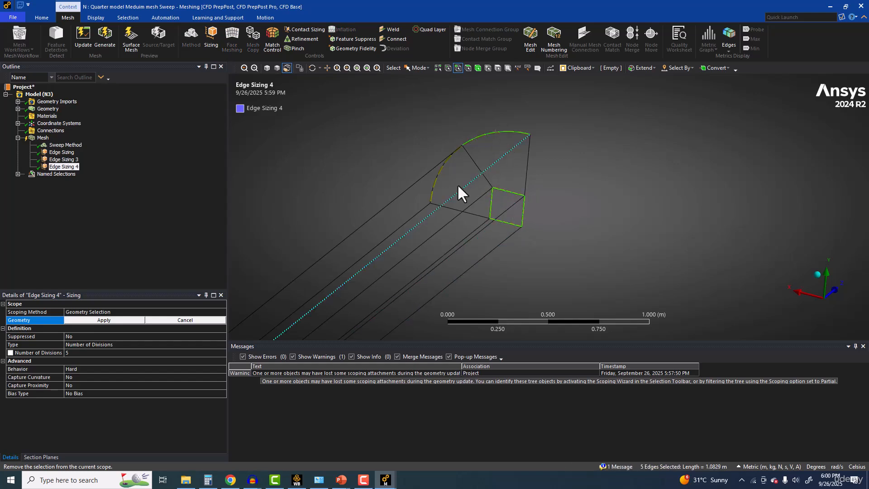
{"action": "left_click", "coordinate": [439, 172], "text": "ctrl"}
Step: Add the near end's four core square edges and two outer arcs, and apply them as the Edge Sizing 4 scope
{"action": "scroll", "coordinate": [528, 196], "scroll_direction": "up", "scroll_amount": 1}
{"action": "scroll", "coordinate": [526, 194], "scroll_direction": "down", "scroll_amount": 10}
{"action": "scroll", "coordinate": [524, 232], "scroll_direction": "down", "scroll_amount": 3}
{"action": "middle_click_drag", "start_coordinate": [458, 248], "coordinate": [568, 158], "text": "ctrl"}
{"action": "scroll", "coordinate": [510, 235], "scroll_direction": "up", "scroll_amount": 5}
{"action": "scroll", "coordinate": [520, 216], "scroll_direction": "up", "scroll_amount": 9}
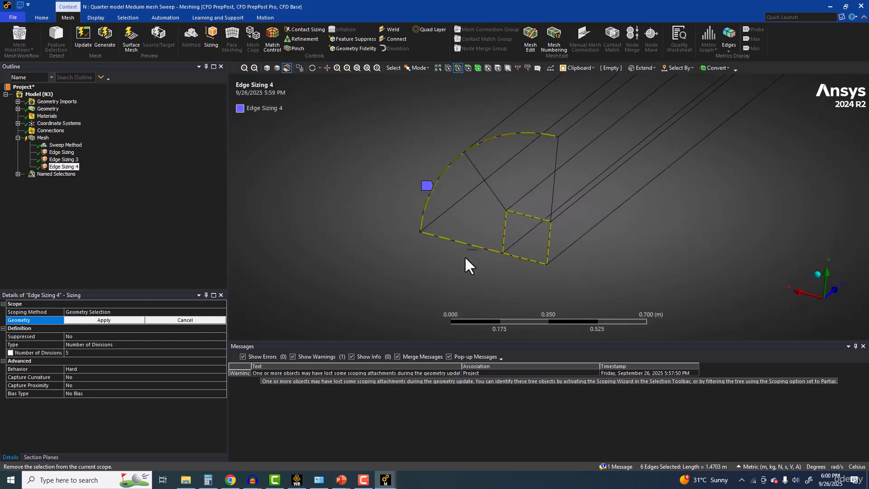
{"action": "scroll", "coordinate": [505, 265], "scroll_direction": "up", "scroll_amount": 3}
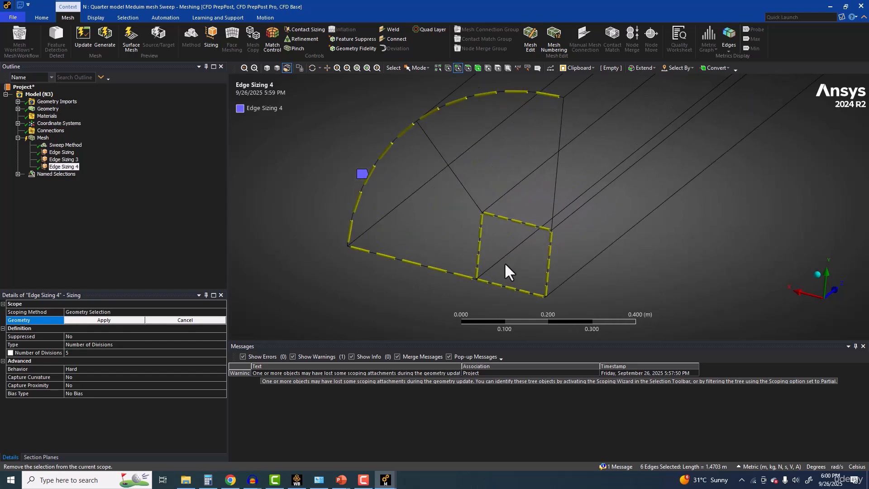
{"action": "left_click", "coordinate": [551, 260], "text": "ctrl"}
{"action": "left_click", "coordinate": [520, 220], "text": "ctrl"}
{"action": "left_click", "coordinate": [481, 230], "text": "ctrl"}
{"action": "left_click", "coordinate": [486, 281], "text": "ctrl"}
{"action": "left_click", "coordinate": [475, 95], "text": "ctrl"}
{"action": "left_click", "coordinate": [394, 143], "text": "ctrl"}
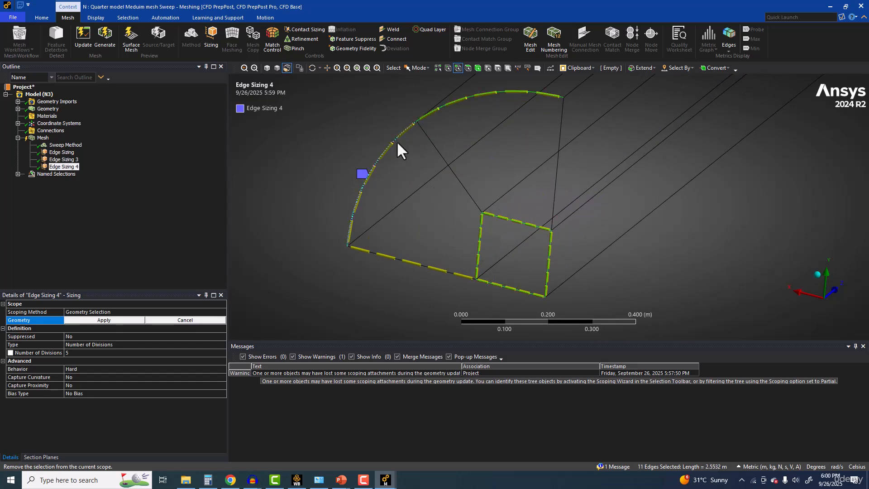
{"action": "left_click", "coordinate": [120, 321]}
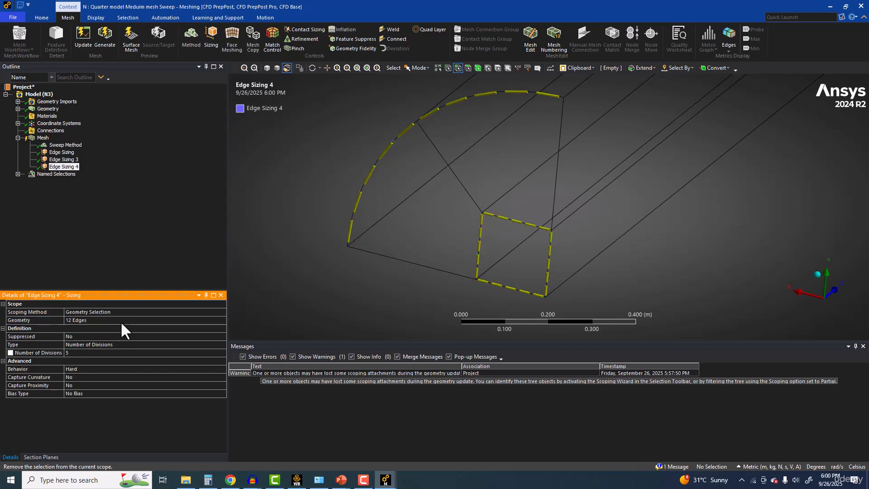
Step: Check the scoped edges of Edge Sizing 3 and Edge Sizing, and generate the mesh
{"action": "left_click", "coordinate": [64, 160]}
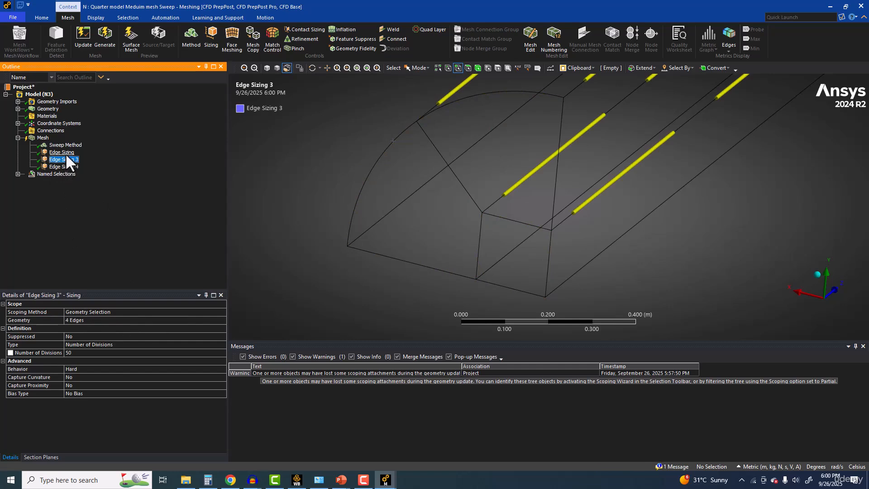
{"action": "left_click", "coordinate": [65, 153]}
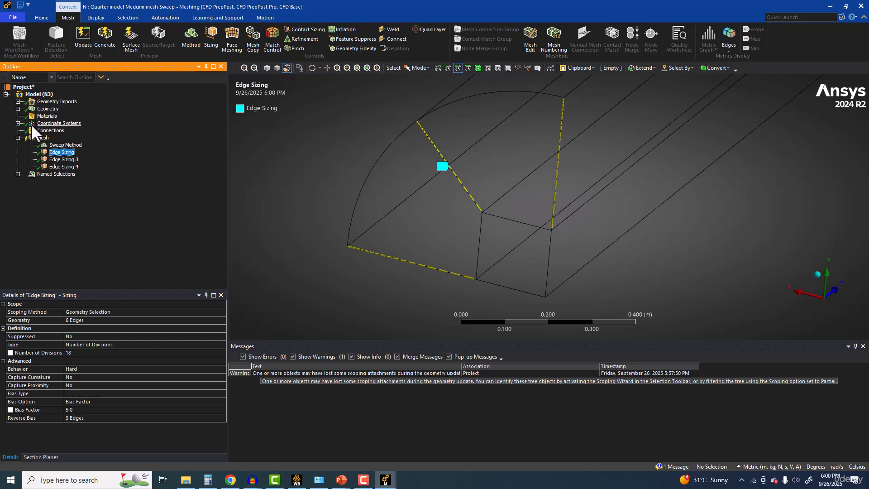
{"action": "left_click", "coordinate": [91, 47]}
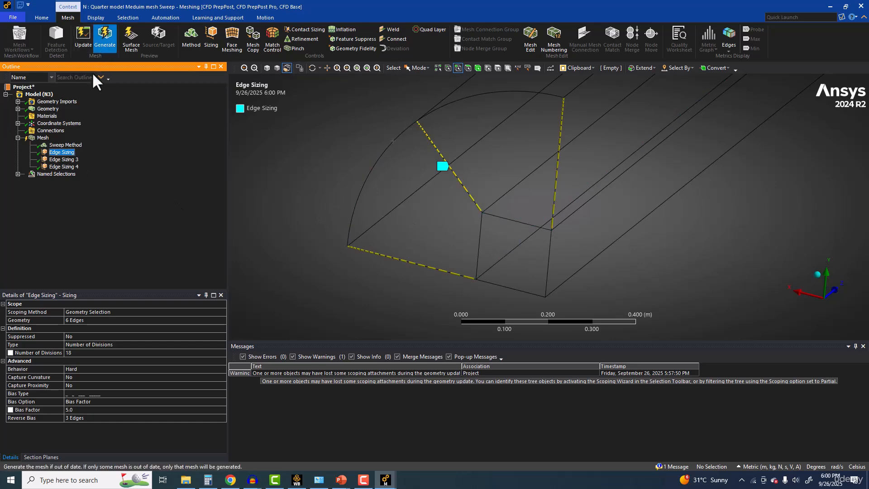
Step: Examine the mesh statistics and the shaded quarter-pipe mesh at the near end
{"action": "left_click", "coordinate": [46, 136]}
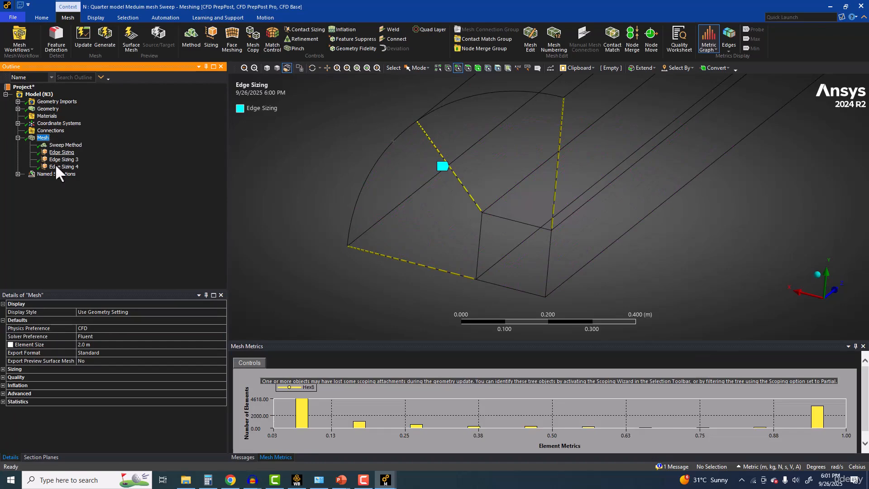
{"action": "left_click", "coordinate": [3, 400]}
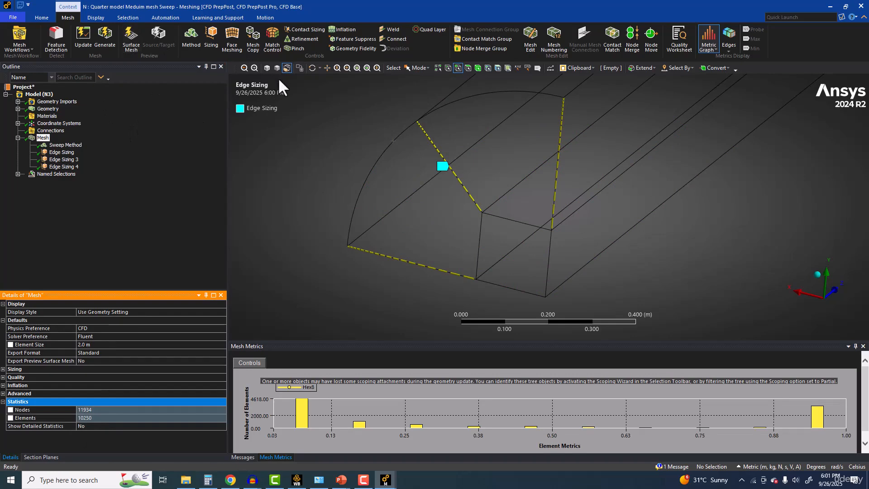
{"action": "left_click", "coordinate": [267, 68]}
{"action": "left_click", "coordinate": [53, 146]}
{"action": "left_click", "coordinate": [48, 139]}
{"action": "scroll", "coordinate": [491, 195], "scroll_direction": "down", "scroll_amount": 2}
{"action": "middle_click_drag", "start_coordinate": [367, 214], "coordinate": [347, 193]}
Step: Add the three remaining lengthwise edges along the pipe's lower side to the Edge Sizing 3 scope
{"action": "left_click", "coordinate": [68, 145]}
{"action": "left_click", "coordinate": [65, 152]}
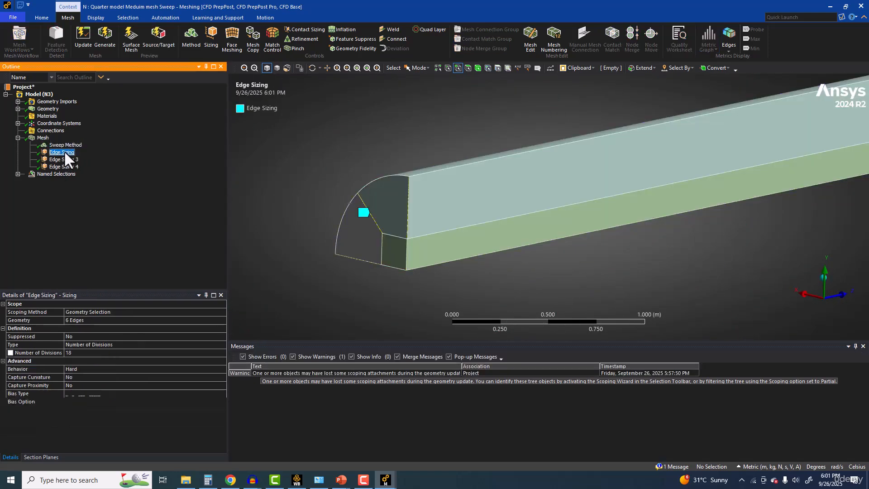
{"action": "left_click", "coordinate": [64, 160]}
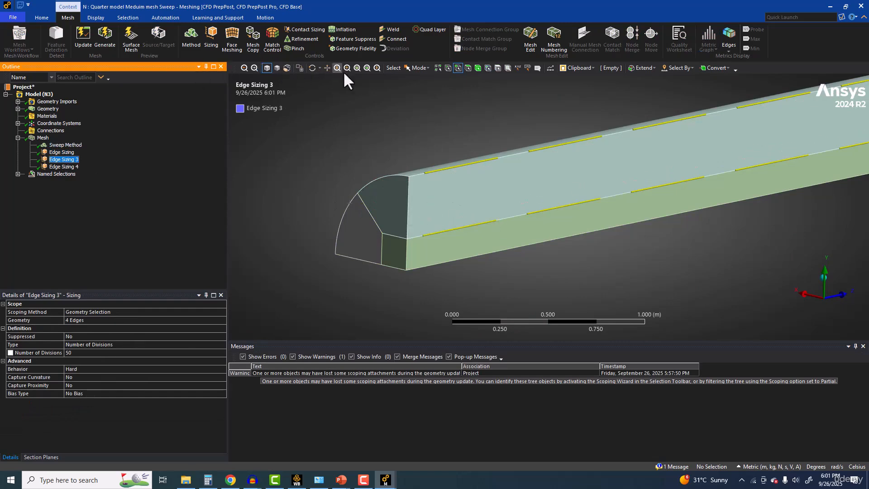
{"action": "left_click", "coordinate": [288, 68]}
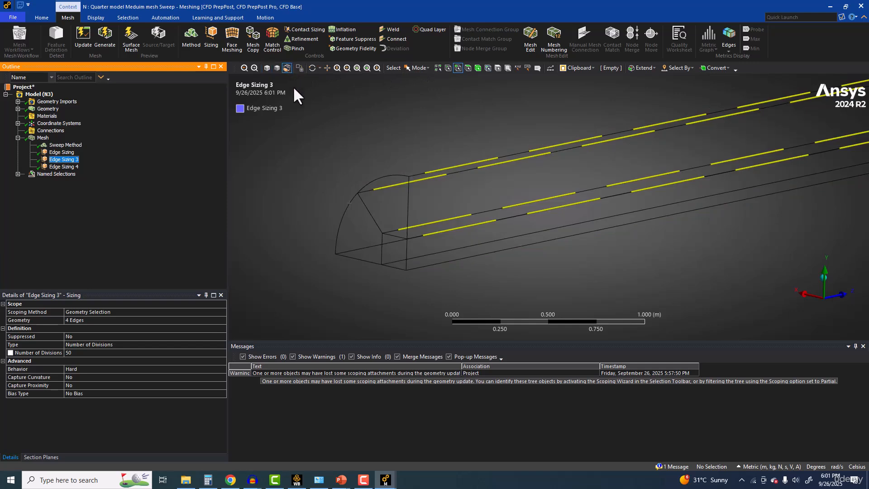
{"action": "left_click", "coordinate": [86, 320]}
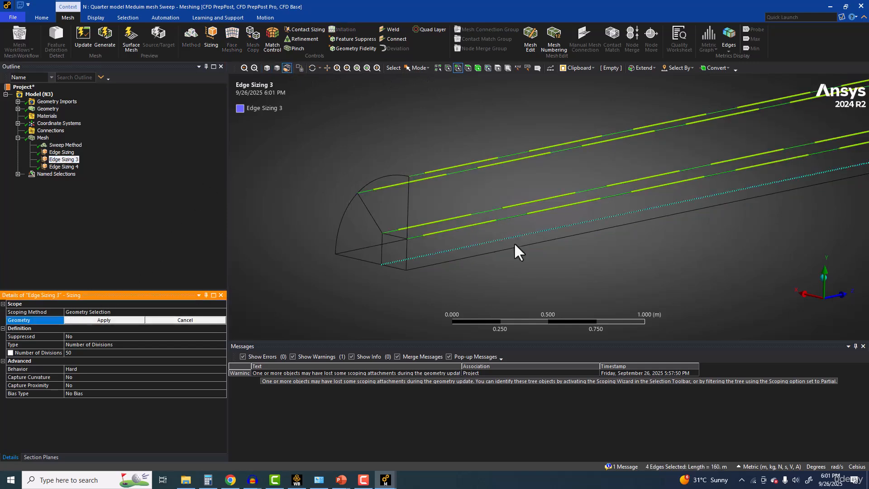
{"action": "left_click", "coordinate": [484, 245], "text": "ctrl"}
{"action": "left_click", "coordinate": [484, 254], "text": "ctrl"}
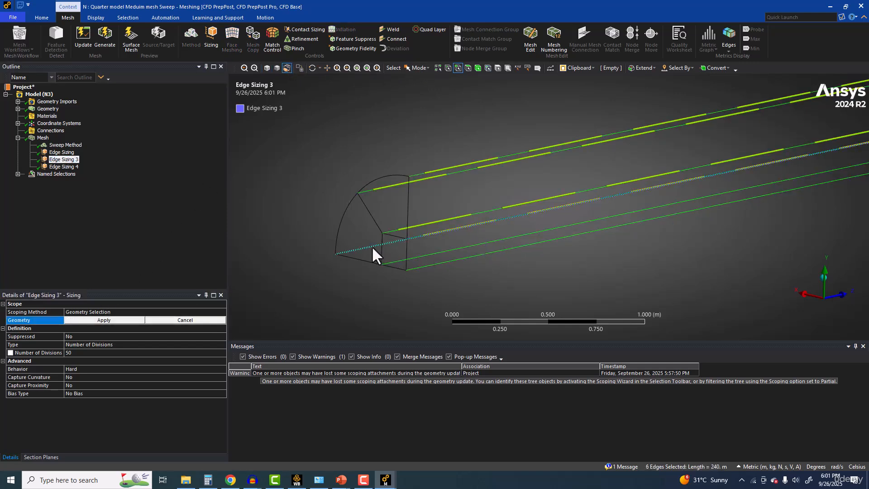
{"action": "left_click", "coordinate": [372, 247], "text": "ctrl"}
{"action": "left_click", "coordinate": [103, 320]}
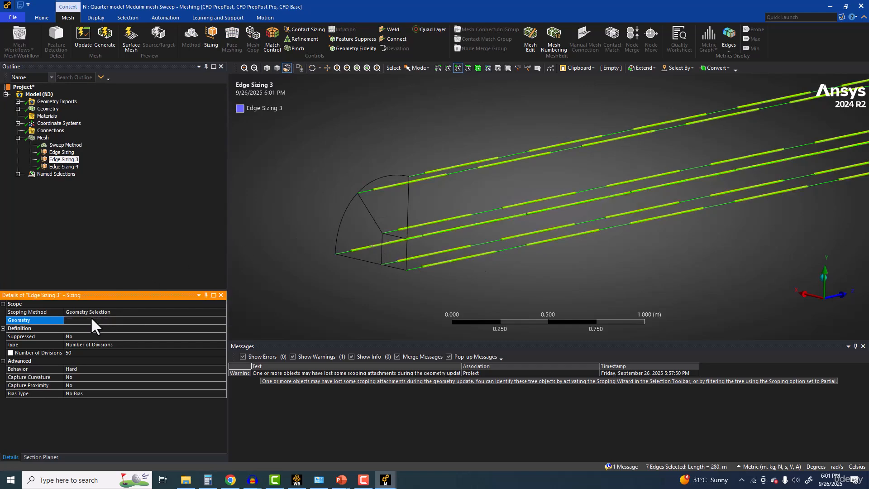
Step: Regenerate the quarter-pipe mesh and inspect its elements along the pipe and at the near end
{"action": "middle_click_drag", "start_coordinate": [519, 197], "coordinate": [601, 203]}
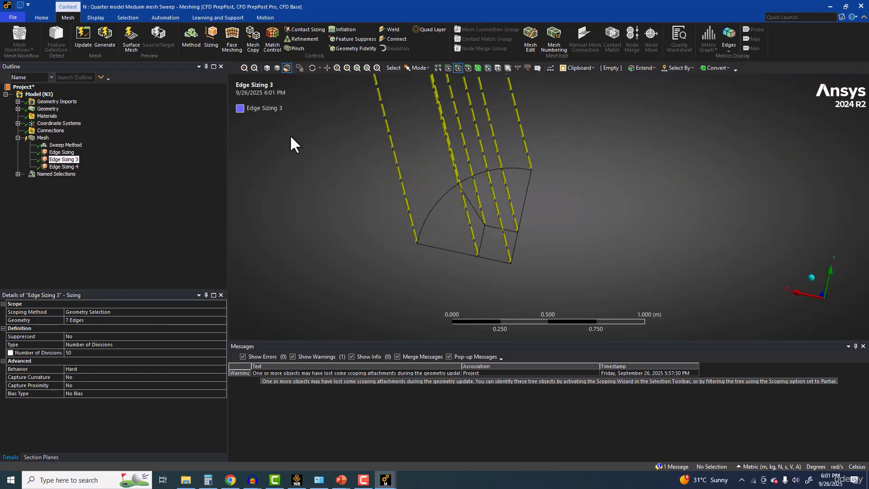
{"action": "left_click", "coordinate": [112, 45]}
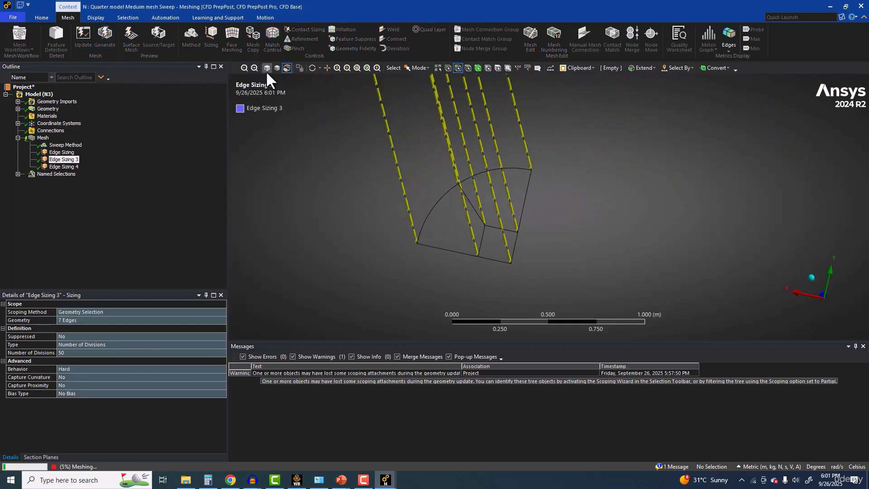
{"action": "left_click", "coordinate": [42, 137]}
{"action": "middle_click_drag", "start_coordinate": [479, 162], "coordinate": [388, 181]}
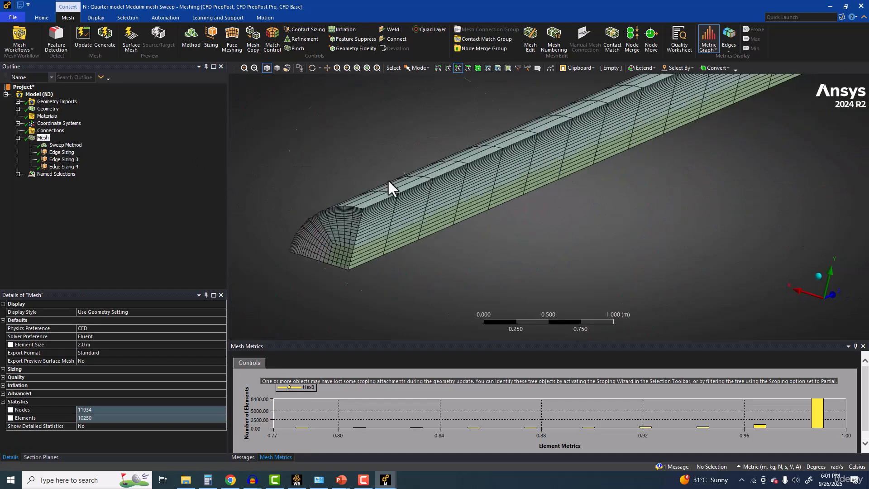
Step: Update the quarter model's mesh, switch to Workbench and open the Solution of Half model Meduim mesh Sweep in Fluent
{"action": "left_click", "coordinate": [75, 30]}
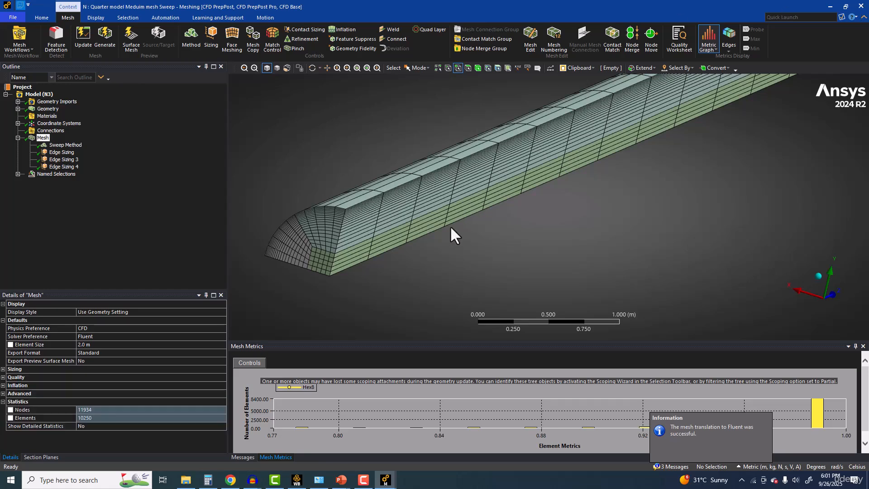
{"action": "left_click", "coordinate": [298, 480]}
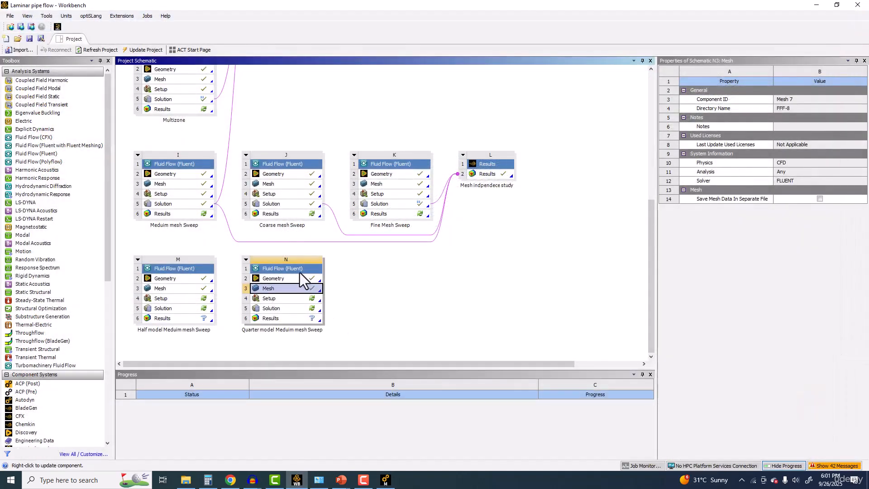
{"action": "double_click", "coordinate": [171, 308]}
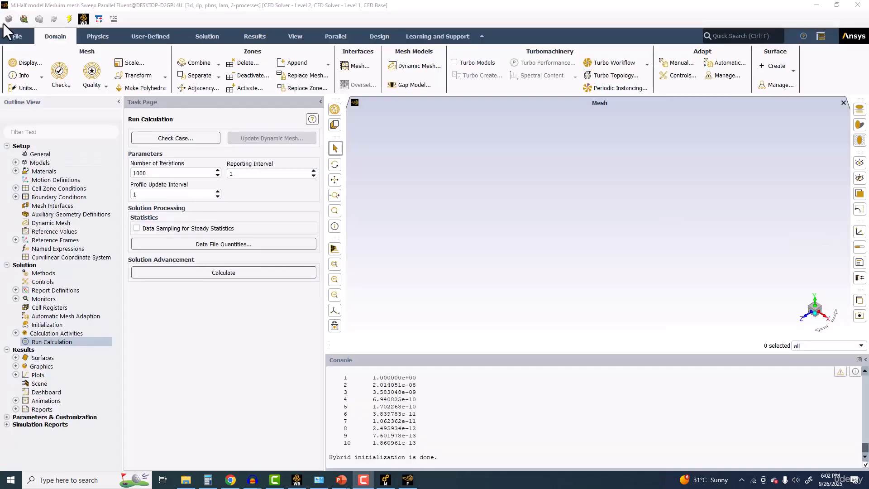
{"action": "left_click", "coordinate": [16, 35]}
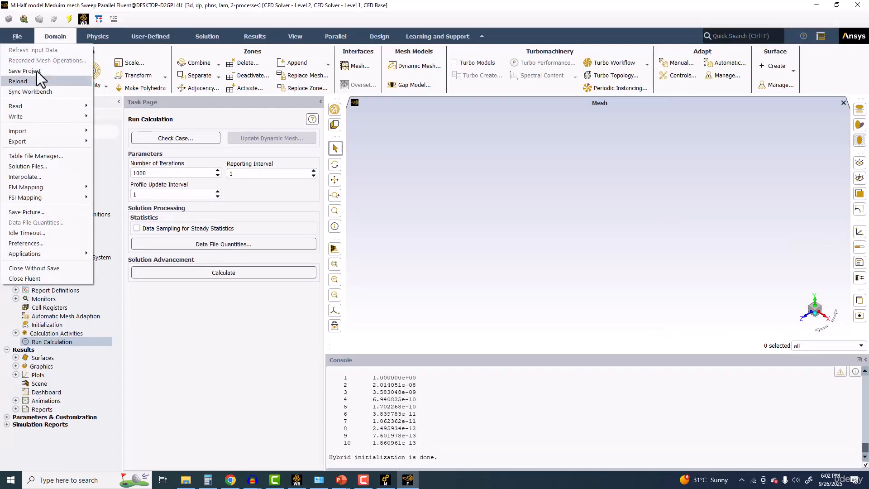
{"action": "left_click_drag", "start_coordinate": [430, 371], "coordinate": [452, 403]}
{"action": "left_click", "coordinate": [421, 446]}
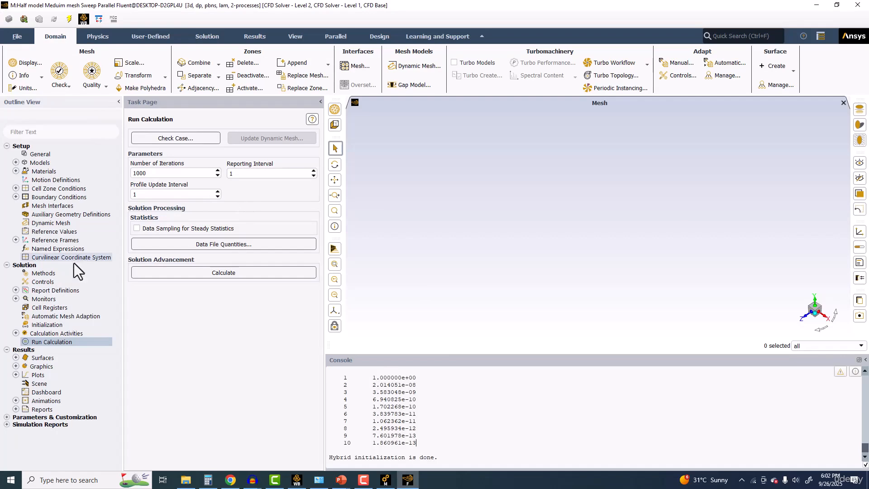
Step: Check the residual monitor settings and the convergence criterion of the half model
{"action": "left_click", "coordinate": [36, 271]}
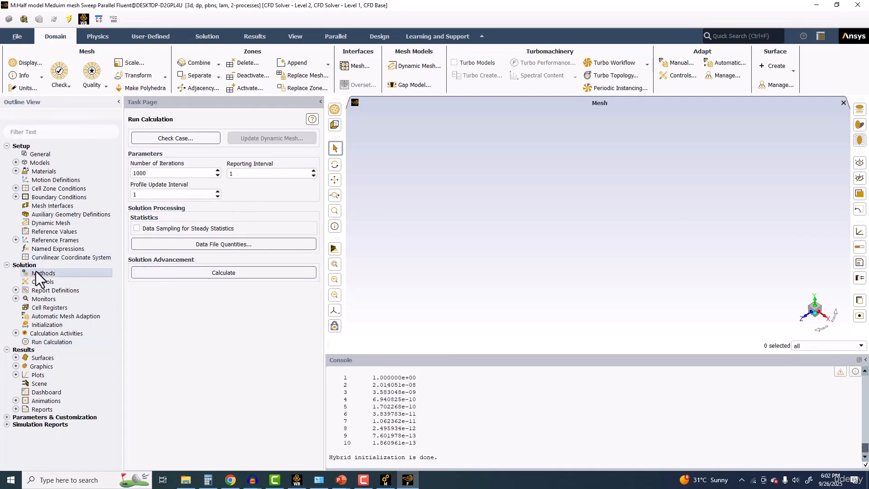
{"action": "left_click", "coordinate": [37, 299]}
{"action": "double_click", "coordinate": [38, 299]}
{"action": "double_click", "coordinate": [52, 308]}
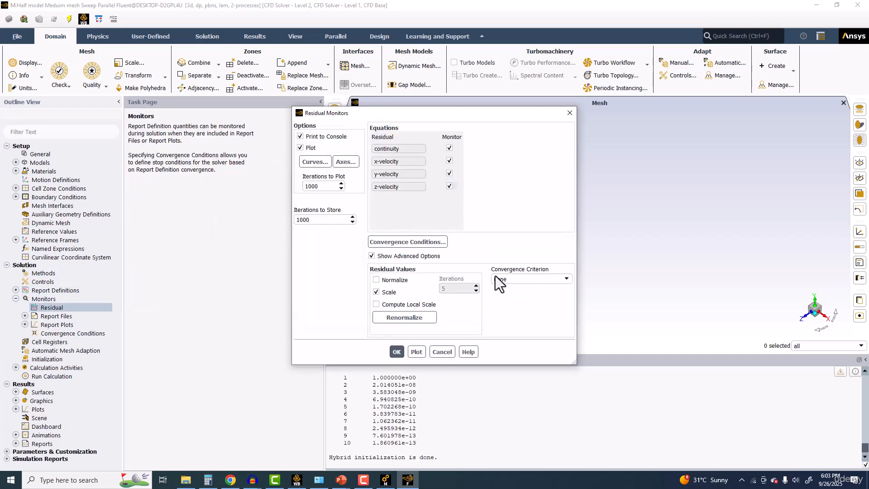
{"action": "left_click", "coordinate": [397, 352]}
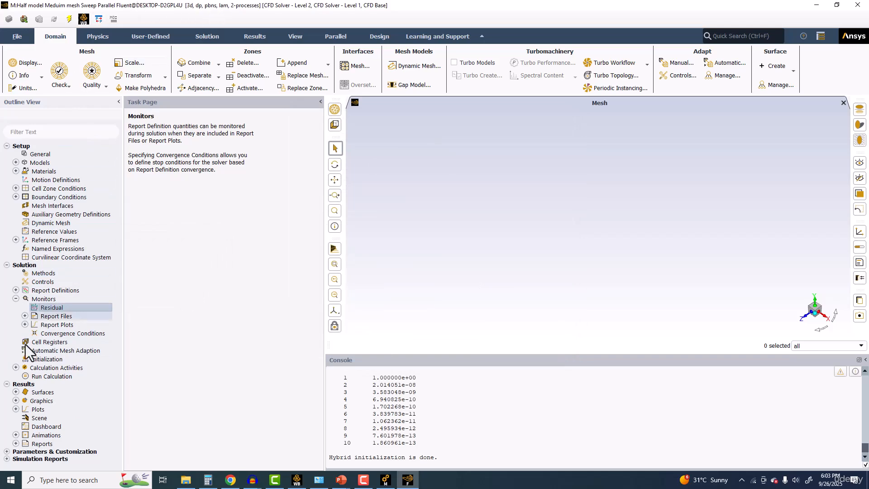
Step: Check the properties of the fluid material air
{"action": "double_click", "coordinate": [48, 170]}
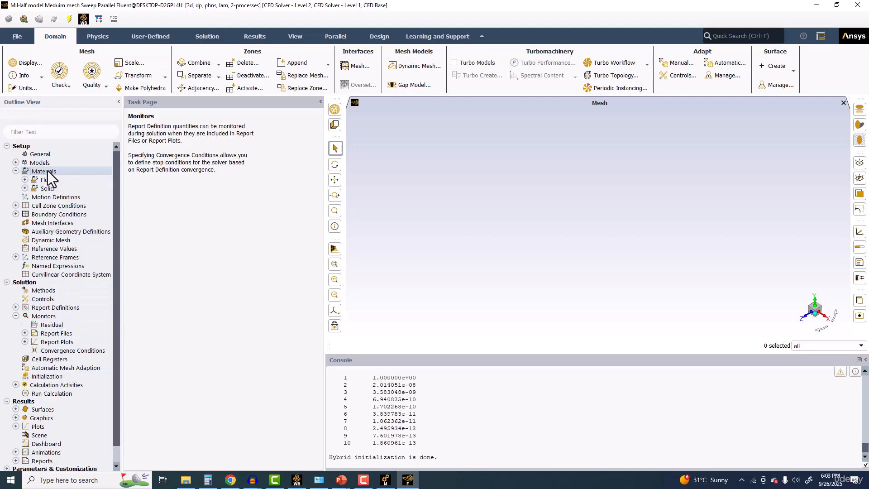
{"action": "double_click", "coordinate": [152, 152]}
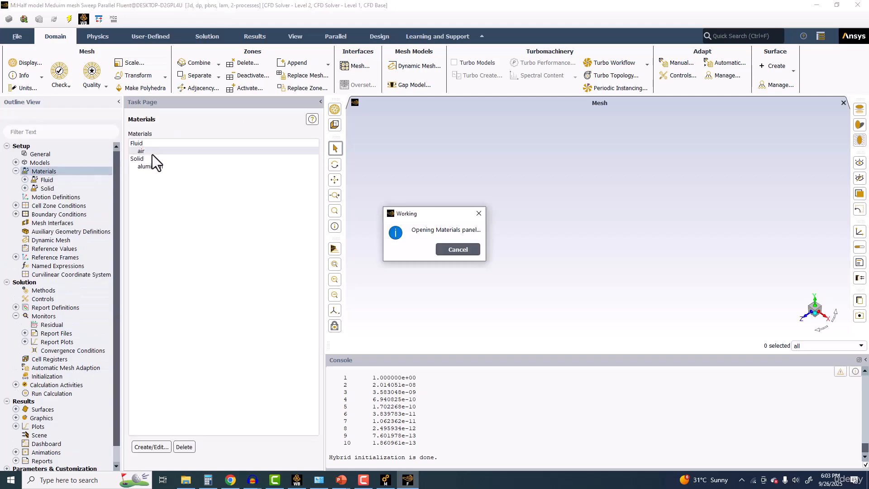
{"action": "left_click", "coordinate": [460, 347]}
Step: Start the half-model calculation with 1000 iterations
{"action": "scroll", "coordinate": [16, 423], "scroll_direction": "down", "scroll_amount": 2}
{"action": "double_click", "coordinate": [56, 380]}
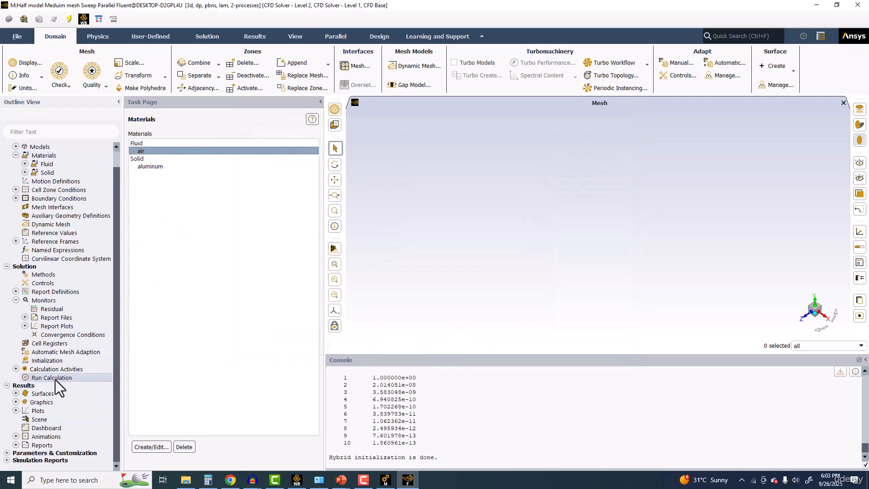
{"action": "left_click", "coordinate": [158, 273]}
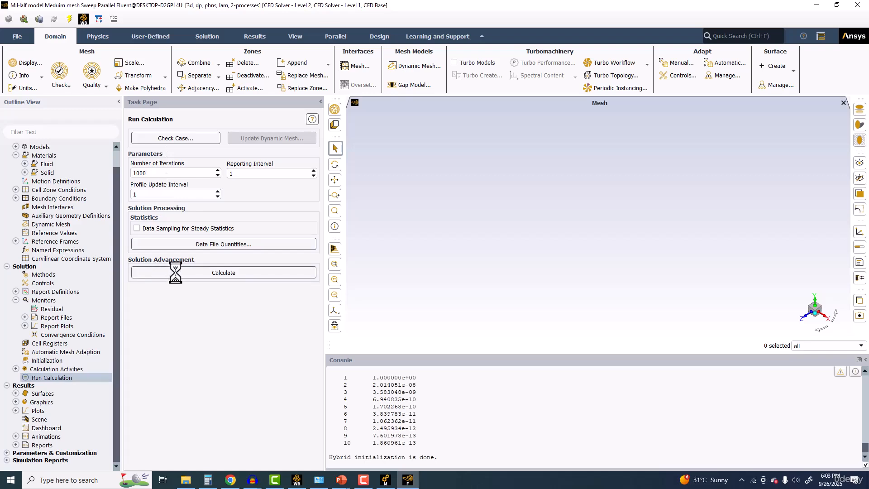
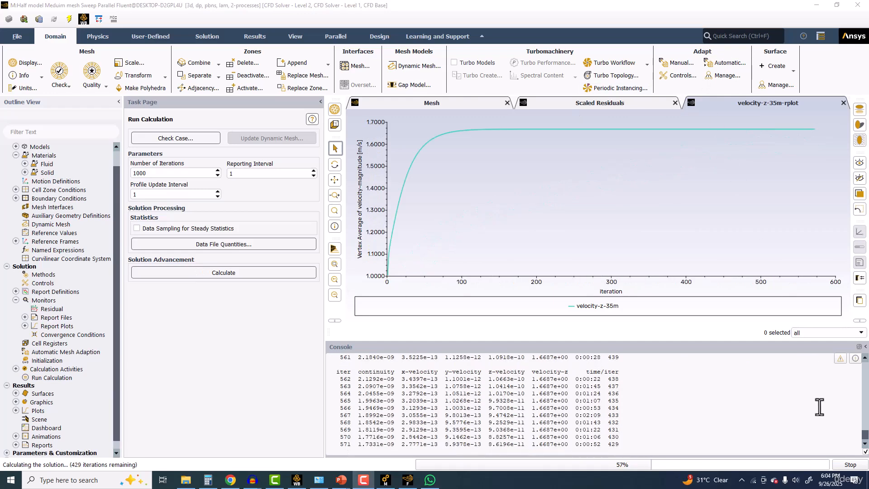
Step: Stop the half-model calculation, accept its completion and quit Fluent
{"action": "left_click", "coordinate": [845, 466]}
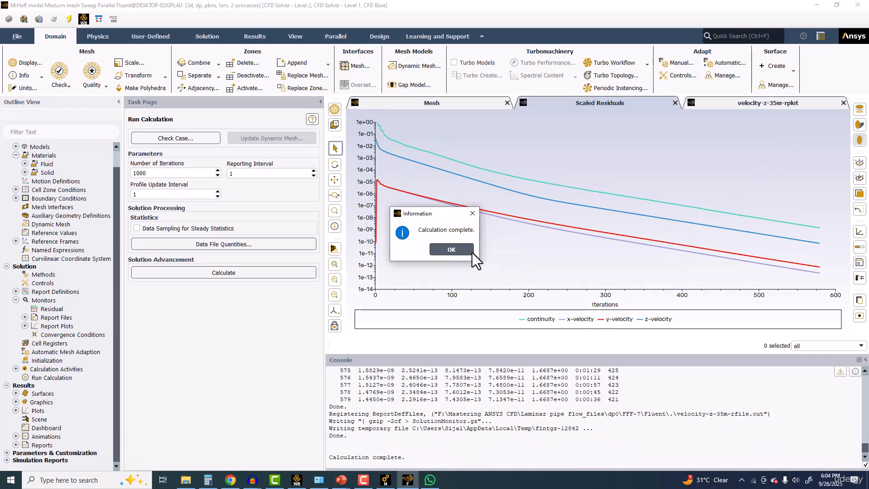
{"action": "left_click", "coordinate": [471, 251]}
{"action": "left_click", "coordinate": [862, 4]}
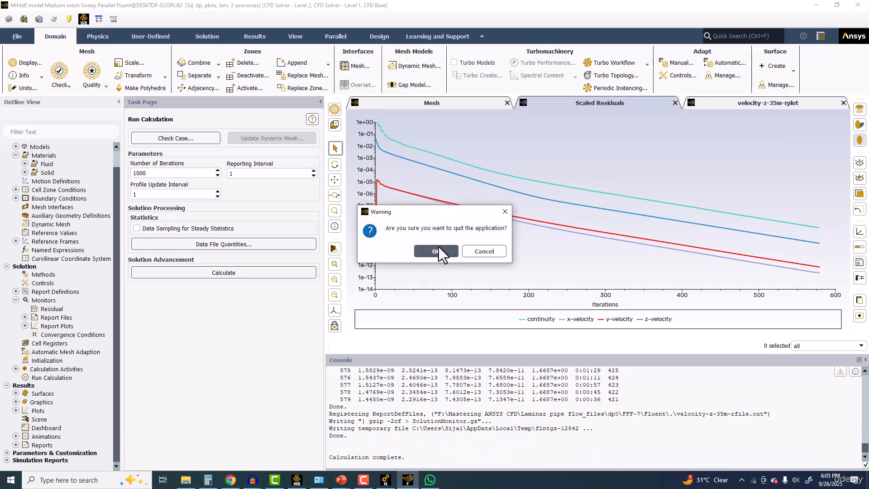
{"action": "left_click", "coordinate": [435, 250]}
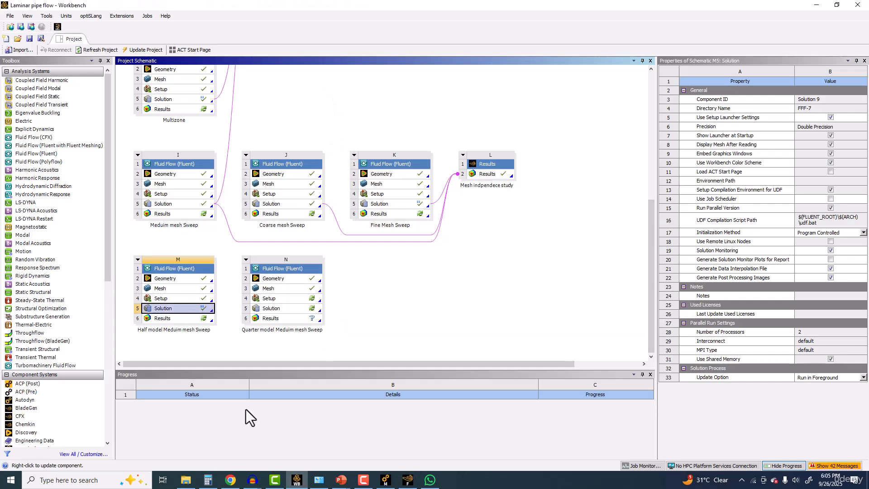
Step: Open the Setup of Quarter model Meduim mesh Sweep in Fluent with the new mesh and check the recorded zone rename operation
{"action": "double_click", "coordinate": [279, 297]}
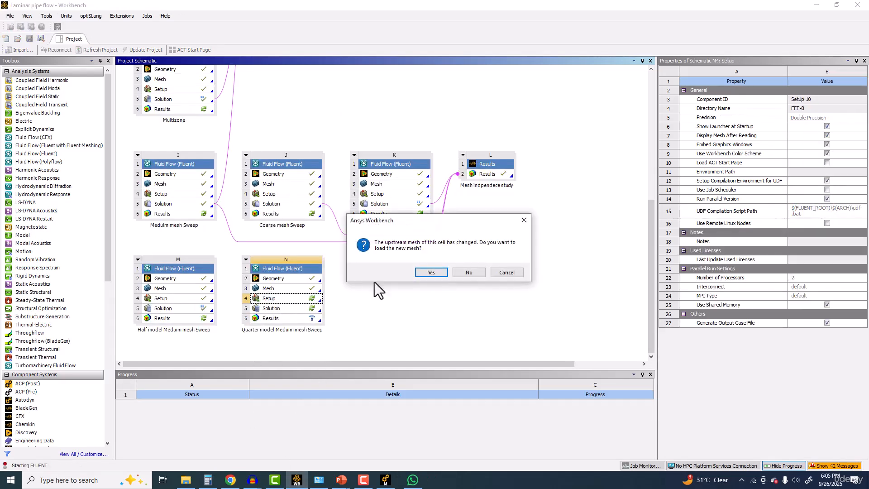
{"action": "left_click", "coordinate": [426, 273]}
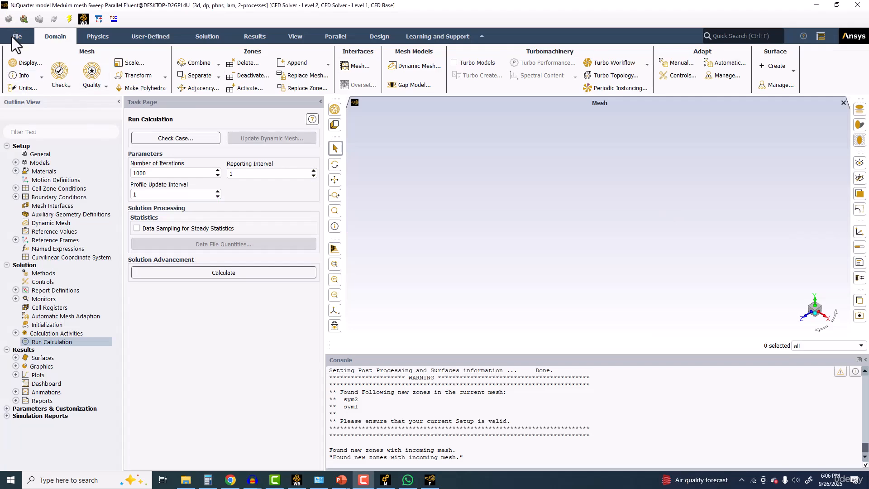
{"action": "left_click", "coordinate": [17, 37]}
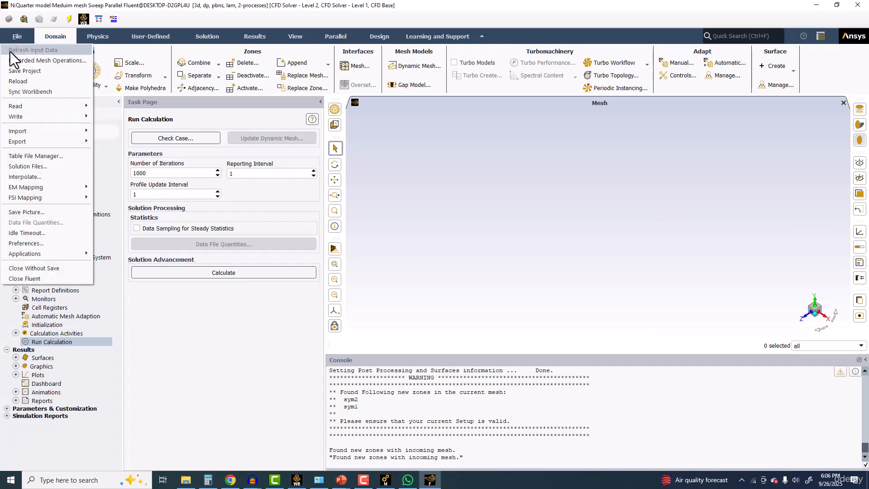
{"action": "left_click", "coordinate": [32, 62]}
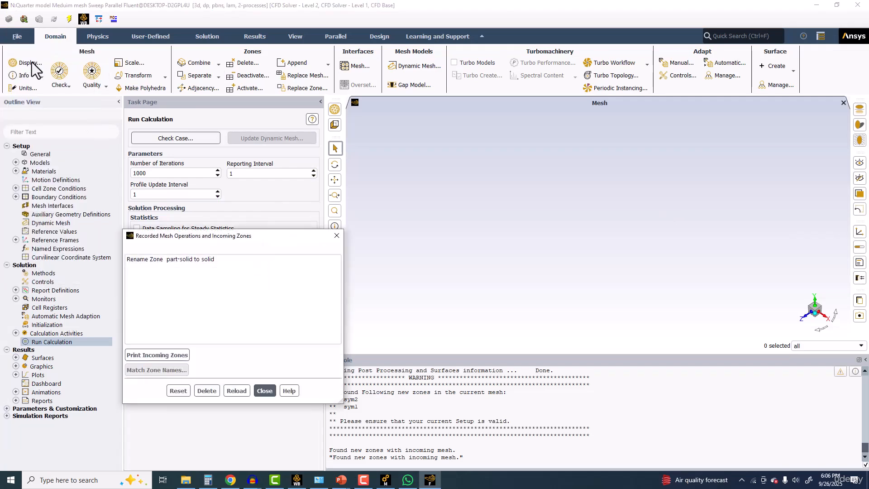
{"action": "left_click", "coordinate": [171, 258]}
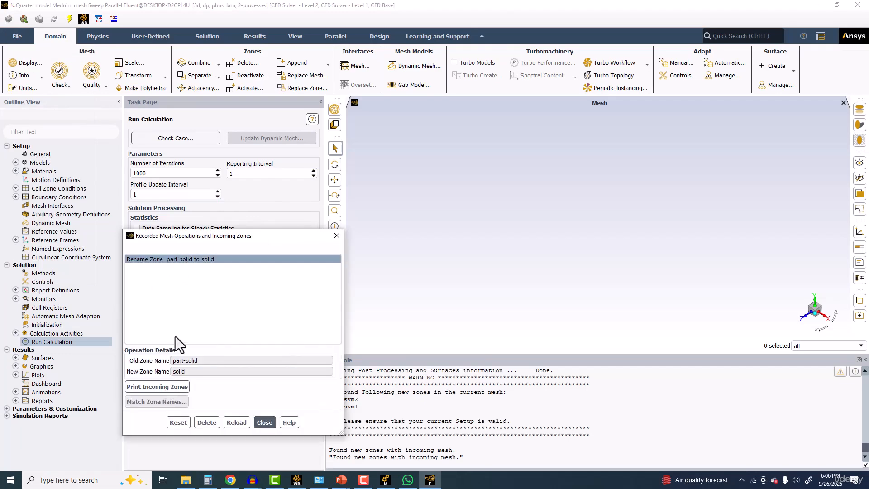
{"action": "left_click", "coordinate": [336, 235]}
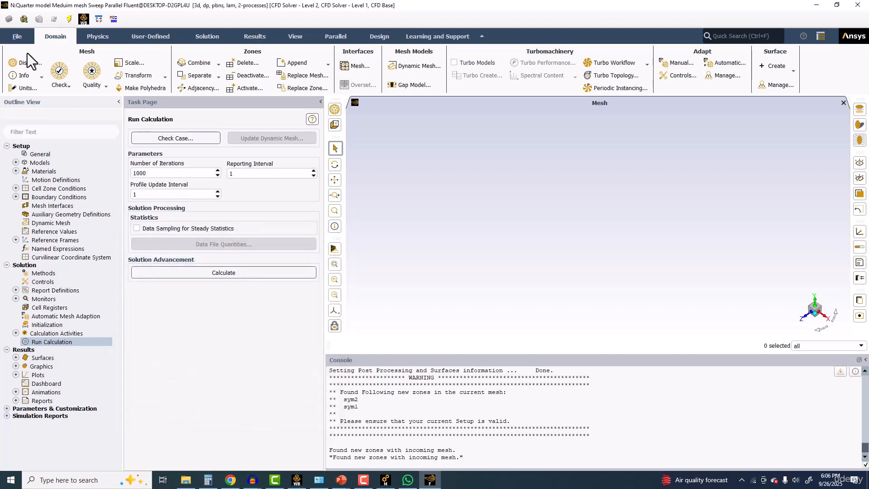
Step: Display the quarter model's mesh with edges and faces on the inlet, outlet, sym1, sym2 and wall surfaces
{"action": "left_click", "coordinate": [228, 311]}
{"action": "left_click", "coordinate": [227, 304]}
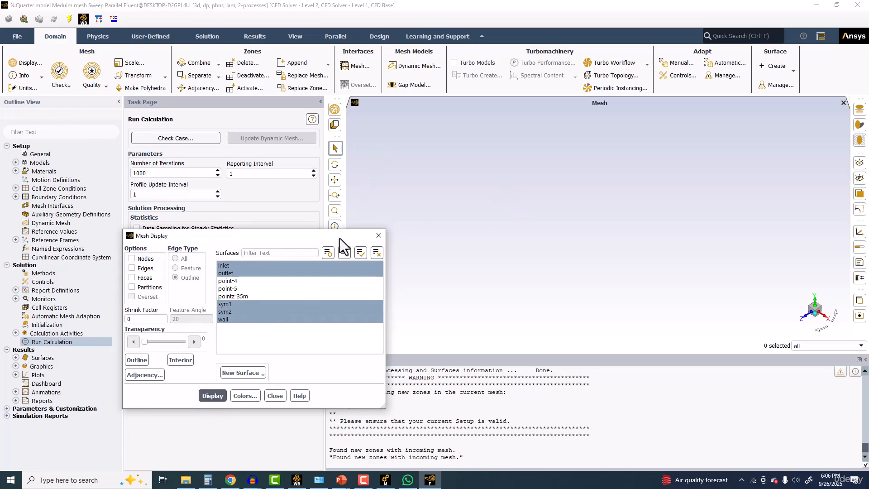
{"action": "left_click_drag", "start_coordinate": [340, 238], "coordinate": [229, 124]}
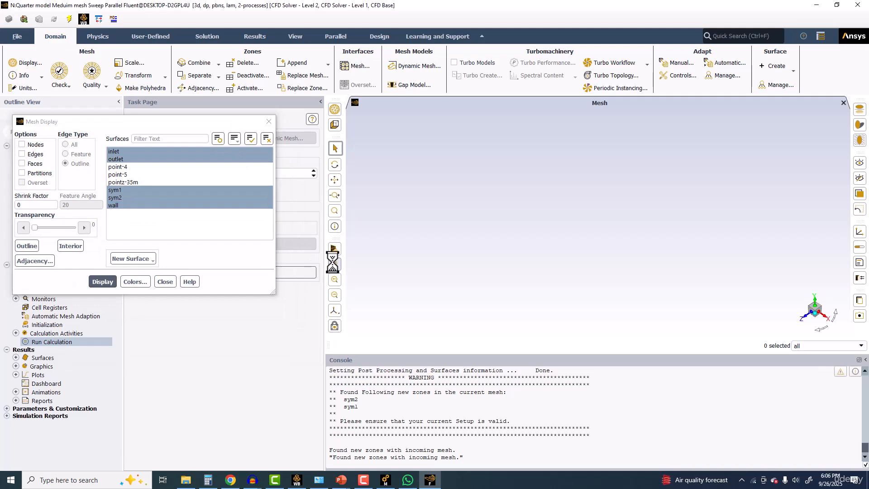
{"action": "left_click", "coordinate": [21, 163]}
{"action": "left_click", "coordinate": [22, 154]}
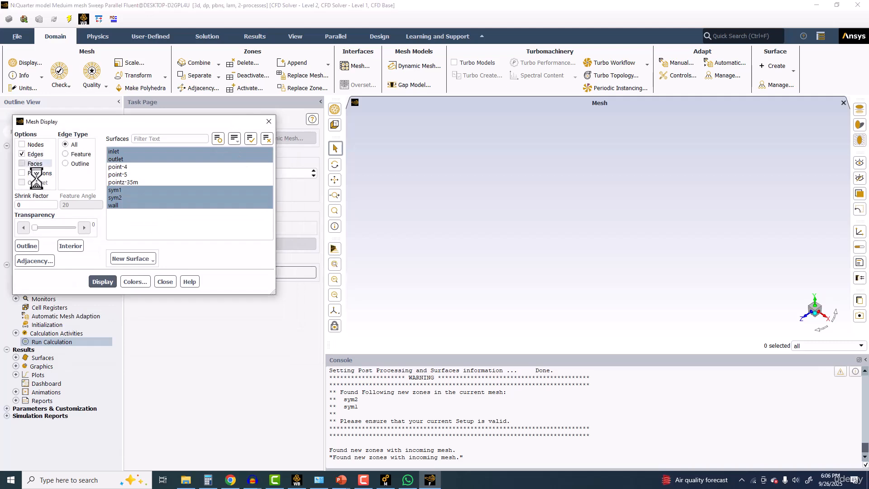
{"action": "left_click", "coordinate": [98, 281]}
{"action": "left_click", "coordinate": [335, 263]}
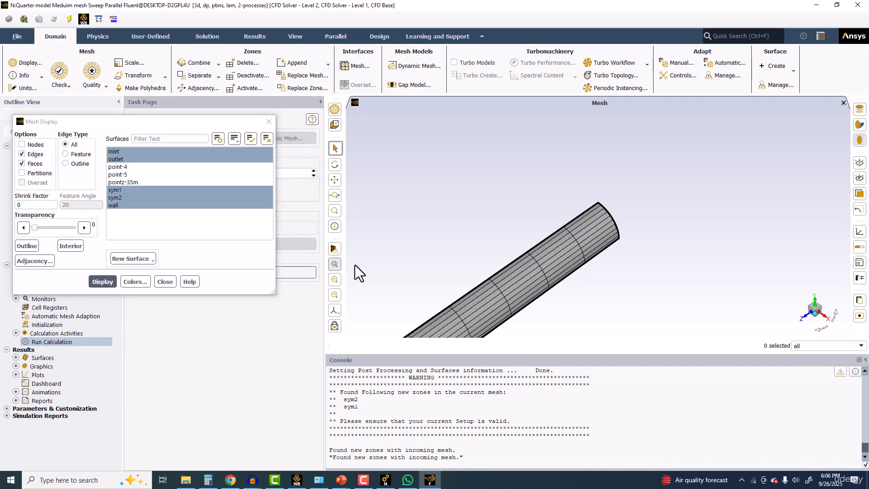
{"action": "scroll", "coordinate": [517, 250], "scroll_direction": "up", "scroll_amount": 5}
{"action": "scroll", "coordinate": [509, 259], "scroll_direction": "down", "scroll_amount": 5}
{"action": "middle_click_drag", "start_coordinate": [495, 281], "coordinate": [661, 235]}
{"action": "left_click_drag", "start_coordinate": [661, 235], "coordinate": [609, 232]}
Step: Color the displayed quarter-model mesh by surface and inspect the pipe's end face
{"action": "left_click", "coordinate": [135, 281]}
{"action": "left_click", "coordinate": [134, 268]}
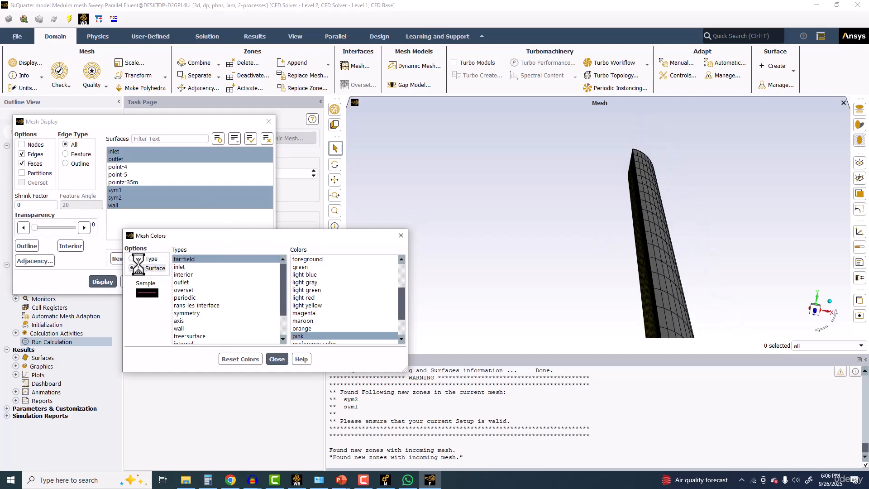
{"action": "left_click", "coordinate": [107, 286]}
{"action": "scroll", "coordinate": [623, 216], "scroll_direction": "down", "scroll_amount": 4}
{"action": "left_click_drag", "start_coordinate": [614, 195], "coordinate": [579, 221]}
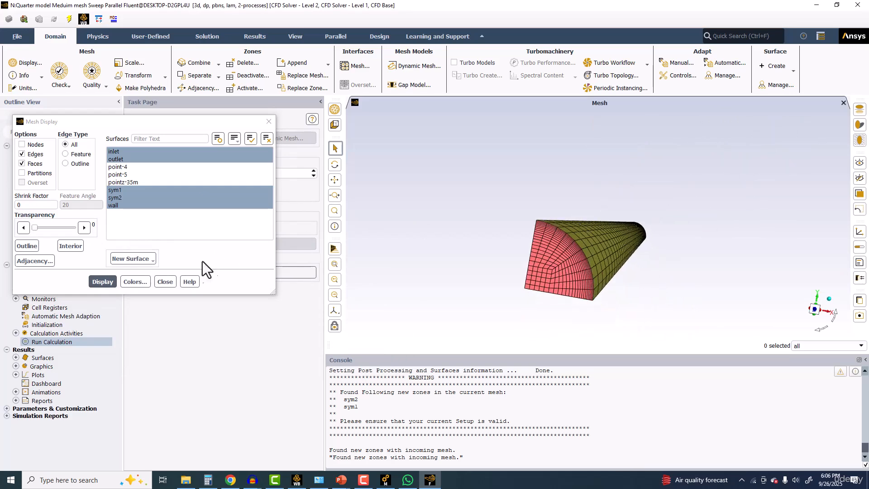
{"action": "left_click", "coordinate": [165, 282]}
Step: Initialize the quarter model, start its calculation with 1000 iterations and bring up the scaled residuals plot
{"action": "left_click", "coordinate": [202, 271]}
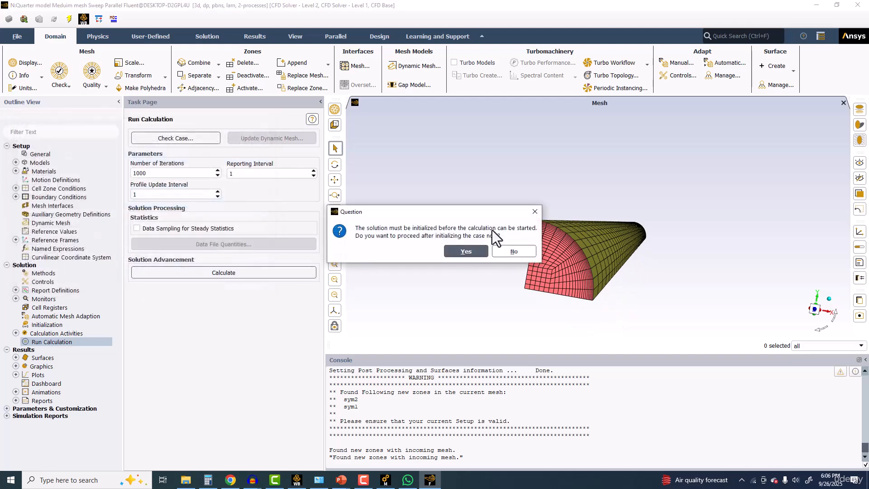
{"action": "left_click", "coordinate": [464, 252]}
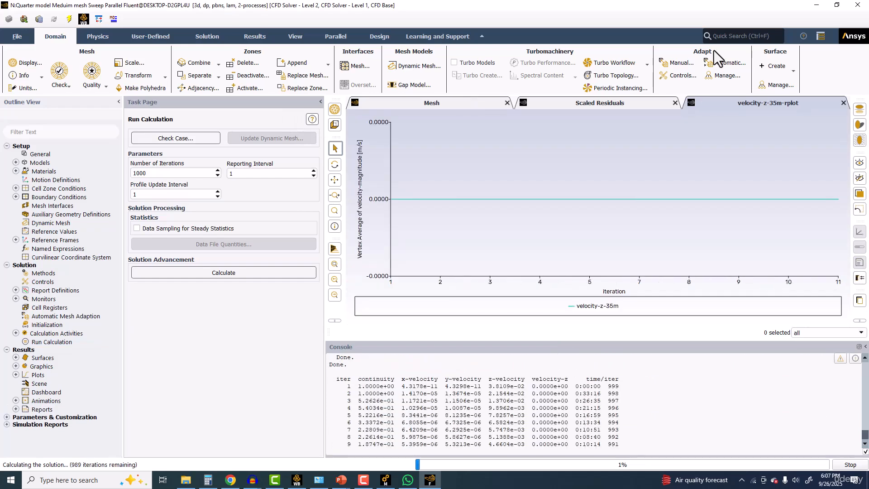
{"action": "left_click", "coordinate": [607, 104]}
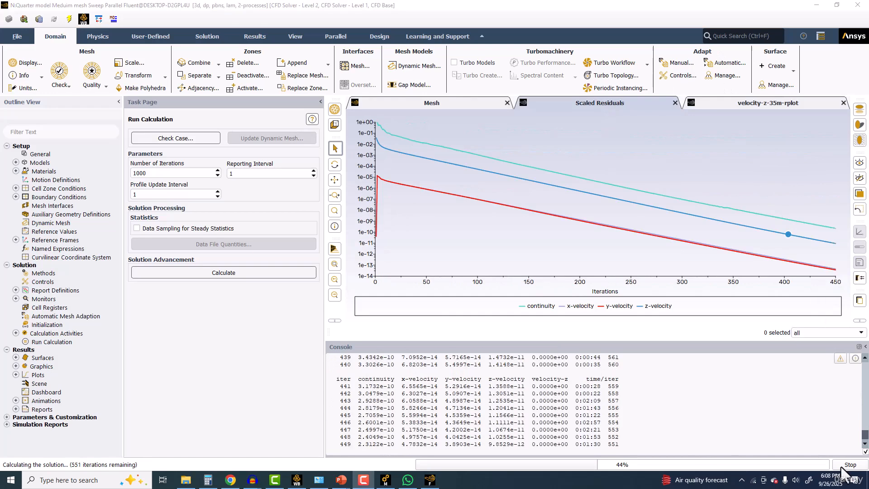
Step: Stop the quarter-model calculation, accept its completion and quit Fluent
{"action": "left_click", "coordinate": [841, 467]}
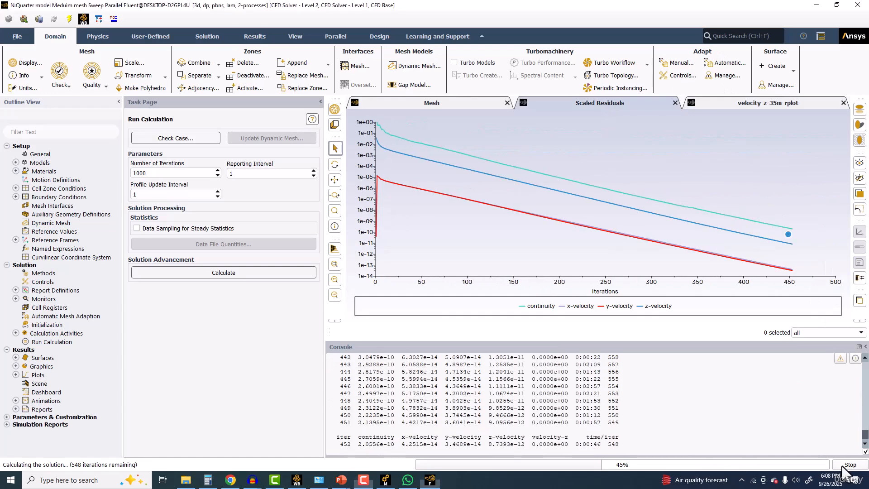
{"action": "left_click", "coordinate": [439, 250]}
{"action": "left_click", "coordinate": [860, 5]}
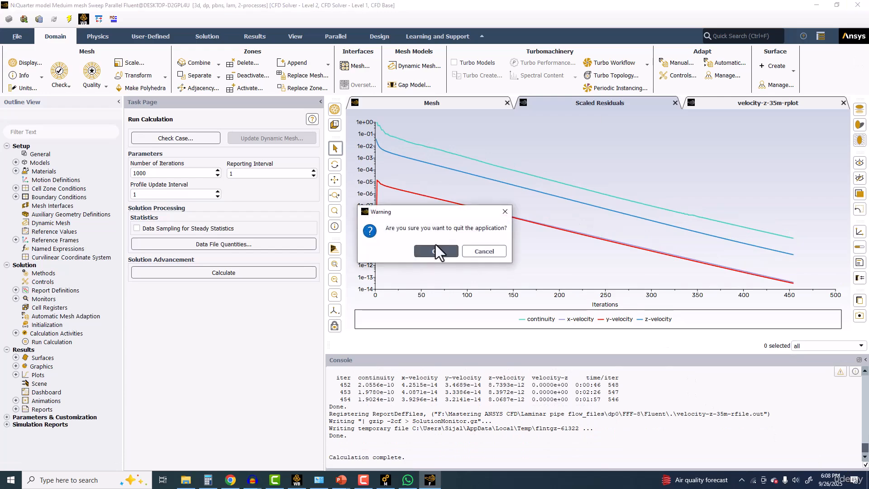
{"action": "left_click", "coordinate": [435, 248]}
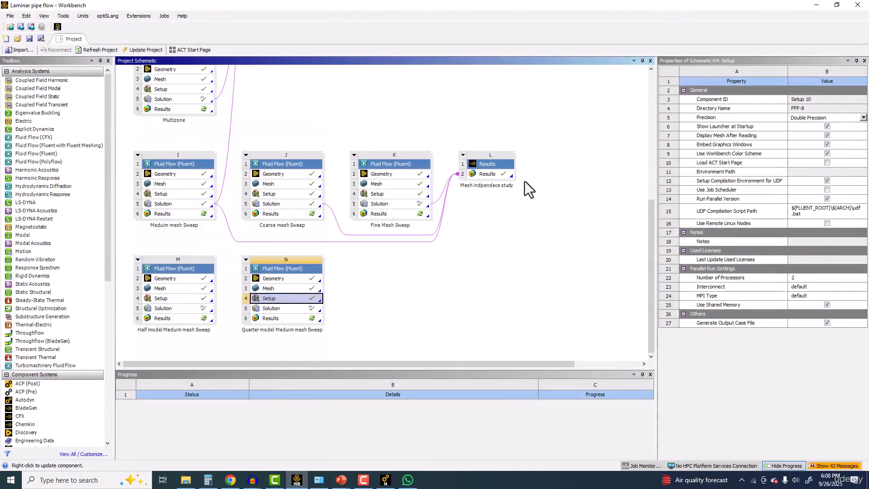
{"action": "left_click", "coordinate": [500, 165]}
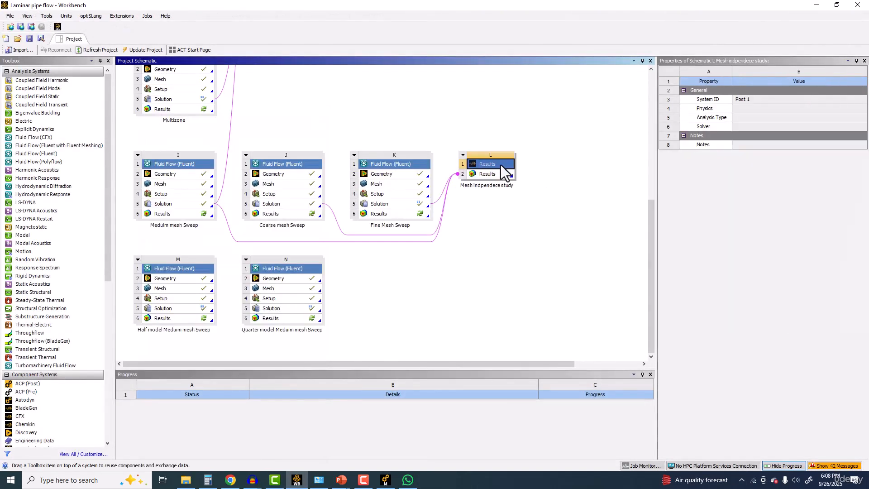
{"action": "right_click", "coordinate": [500, 165]}
{"action": "left_click", "coordinate": [470, 242]}
{"action": "left_click_drag", "start_coordinate": [650, 230], "coordinate": [652, 258]}
{"action": "left_click", "coordinate": [476, 161]}
{"action": "right_click", "coordinate": [475, 160]}
{"action": "left_click", "coordinate": [623, 236]}
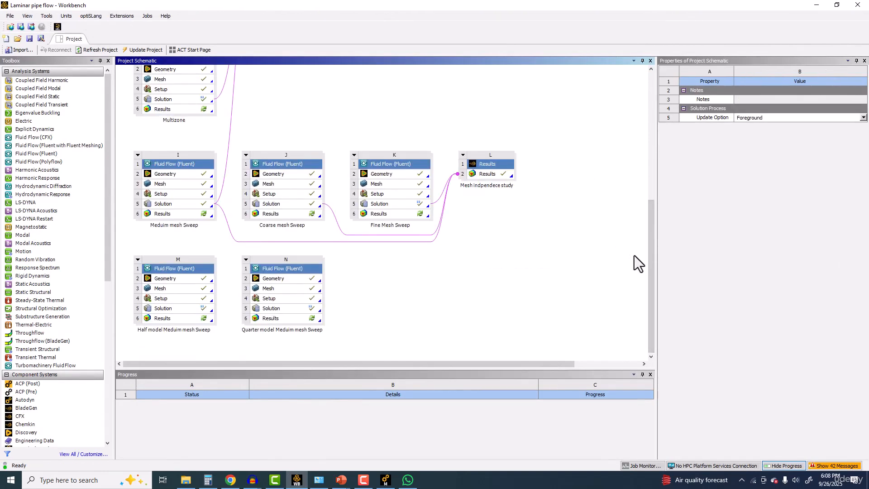
Step: Duplicate the Mesh indpendece study Results system without keeping its upstream connections
{"action": "right_click", "coordinate": [493, 160]}
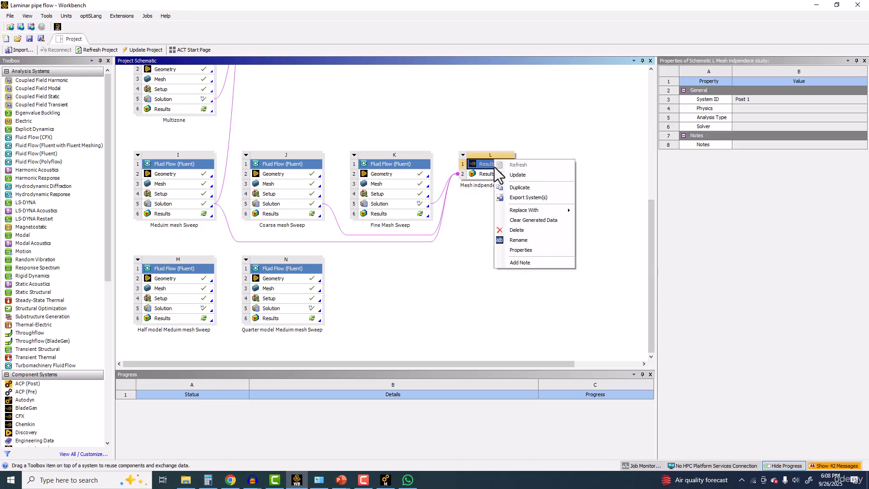
{"action": "left_click", "coordinate": [521, 188]}
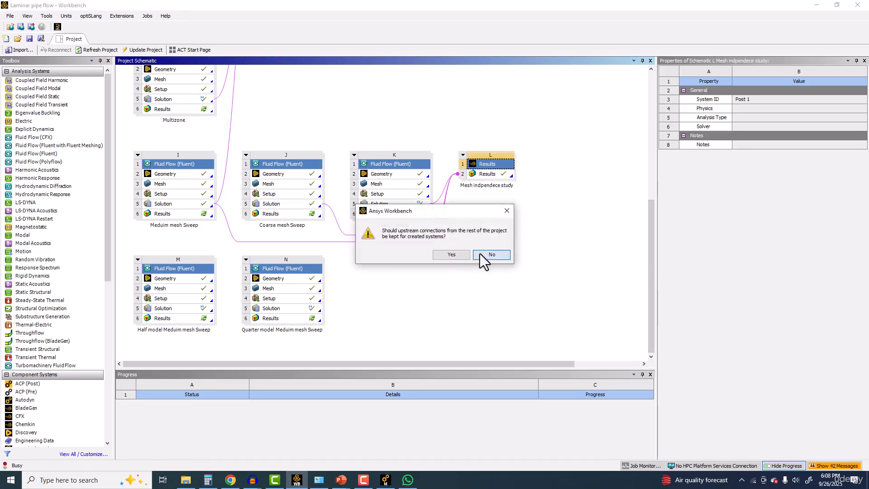
{"action": "left_click", "coordinate": [482, 257]}
Step: Link the Solutions of Meduim mesh Sweep and the half and quarter models to the copied study's Results, and open it in CFD-Post
{"action": "left_click_drag", "start_coordinate": [651, 242], "coordinate": [652, 281]}
{"action": "left_click", "coordinate": [187, 309]}
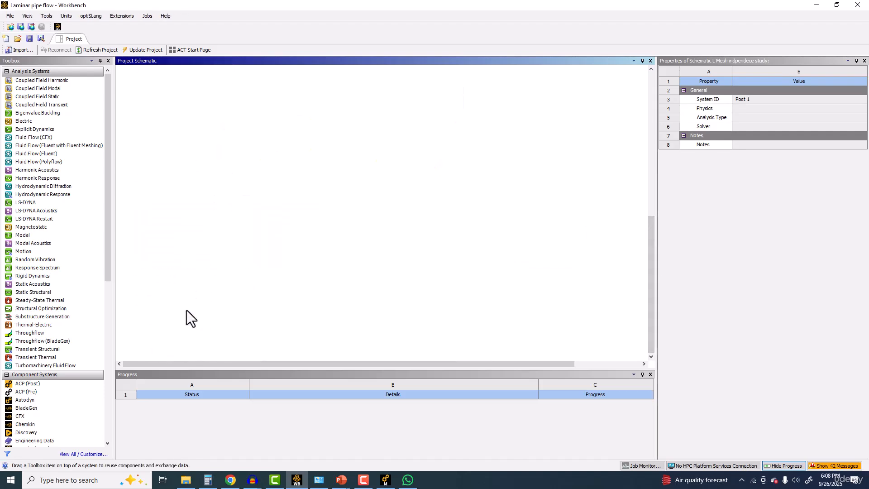
{"action": "left_click_drag", "start_coordinate": [183, 308], "coordinate": [366, 234]}
{"action": "left_click_drag", "start_coordinate": [169, 205], "coordinate": [397, 285]}
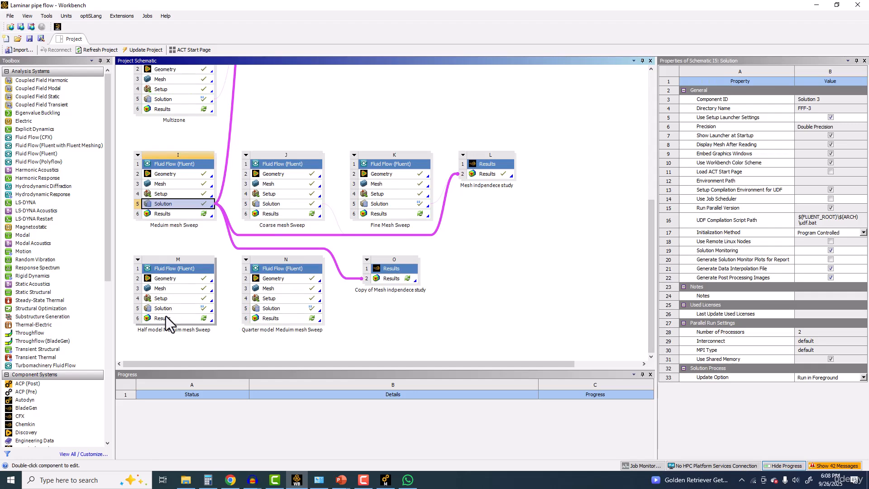
{"action": "left_click_drag", "start_coordinate": [170, 309], "coordinate": [336, 279]}
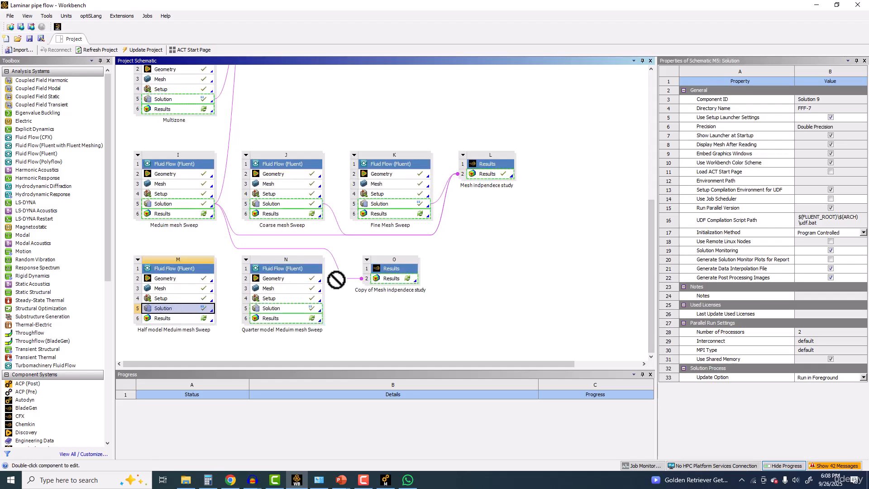
{"action": "left_click_drag", "start_coordinate": [391, 279], "coordinate": [391, 278]}
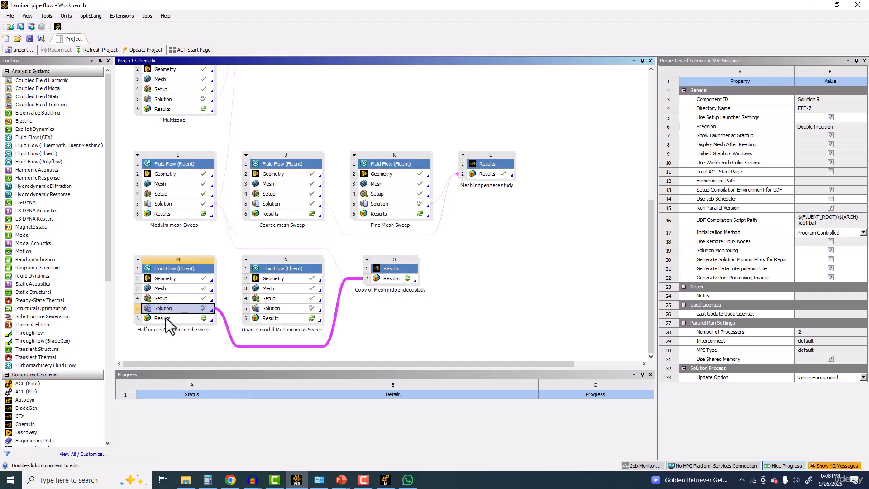
{"action": "left_click", "coordinate": [289, 308]}
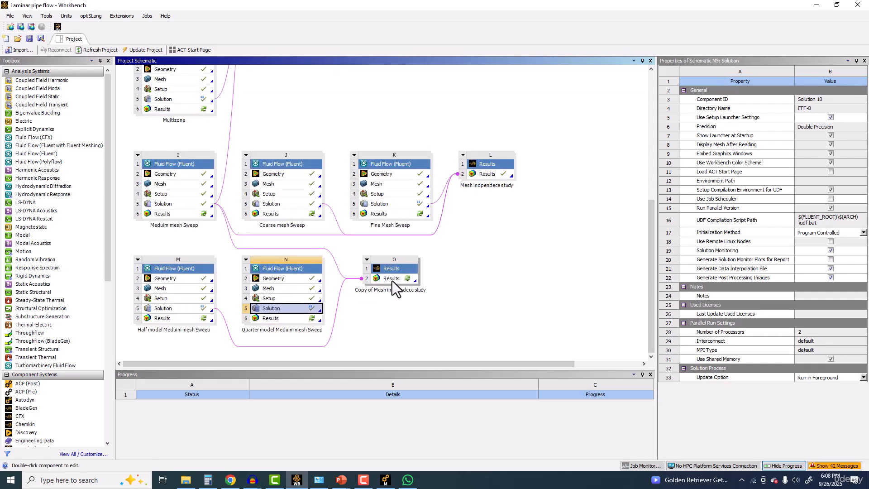
{"action": "left_click_drag", "start_coordinate": [392, 282], "coordinate": [392, 283]}
{"action": "double_click", "coordinate": [390, 279]}
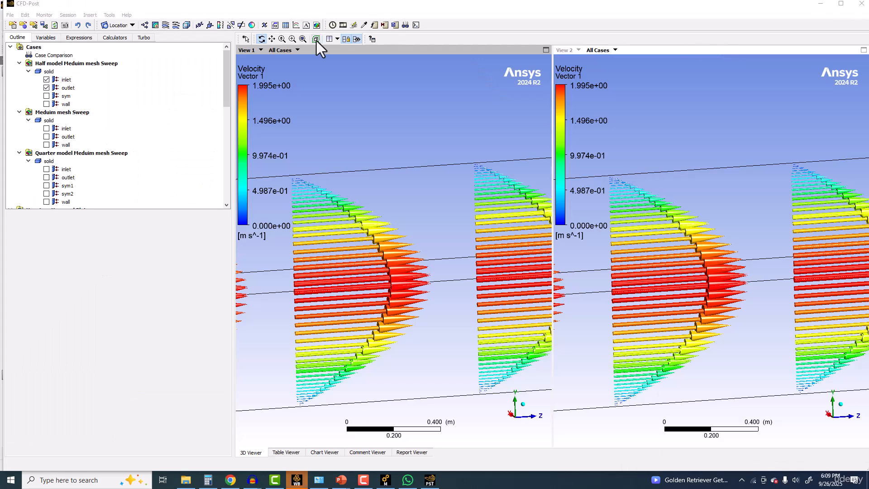
Step: Split the 3D viewer into one large and two stacked views, and assign the Meduim mesh Sweep case to View 1
{"action": "left_click", "coordinate": [336, 39]}
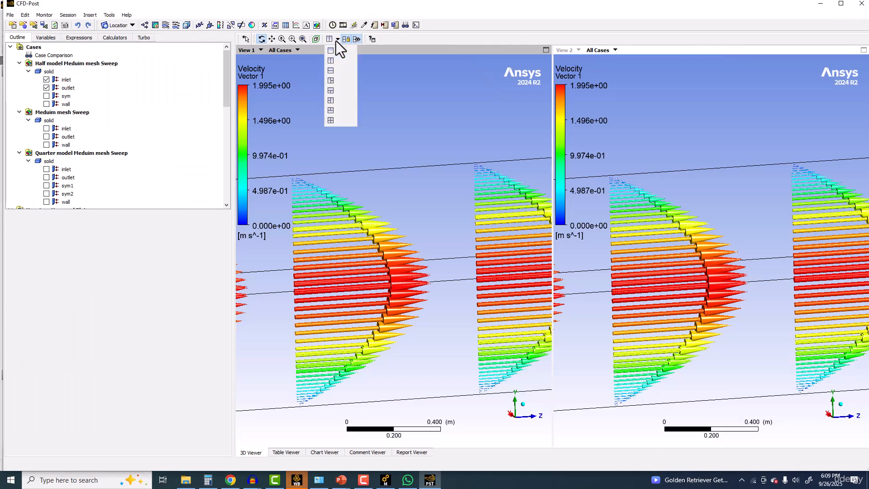
{"action": "left_click", "coordinate": [336, 80]}
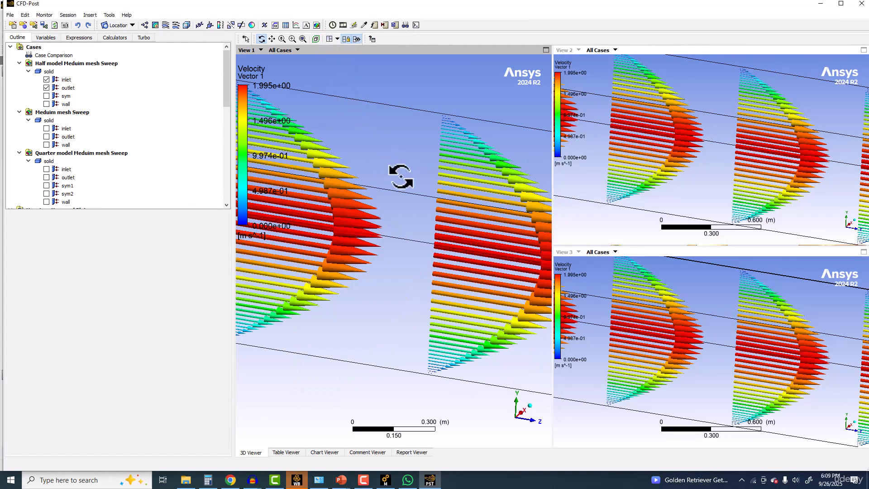
{"action": "left_click", "coordinate": [297, 49]}
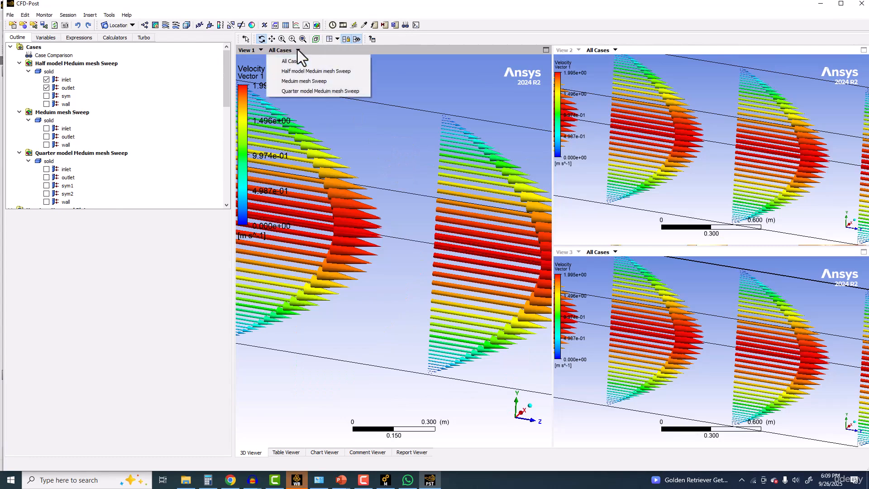
{"action": "left_click", "coordinate": [300, 83]}
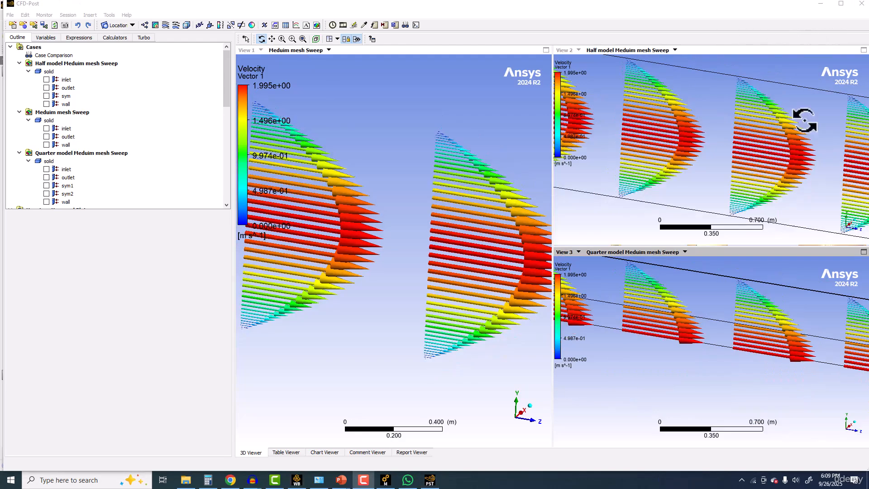
Step: Compare the Vector 1 velocity profiles of the full, half and quarter models from several angles along the pipe
{"action": "scroll", "coordinate": [756, 174], "scroll_direction": "down", "scroll_amount": 6}
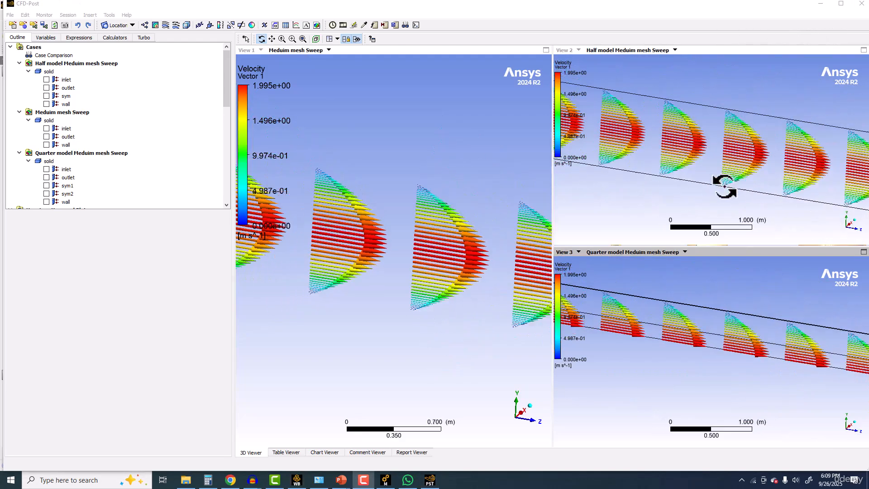
{"action": "scroll", "coordinate": [722, 183], "scroll_direction": "down", "scroll_amount": 5}
{"action": "scroll", "coordinate": [717, 175], "scroll_direction": "down", "scroll_amount": 3}
{"action": "left_click_drag", "start_coordinate": [721, 151], "coordinate": [694, 154]}
{"action": "scroll", "coordinate": [703, 173], "scroll_direction": "up", "scroll_amount": 5}
{"action": "scroll", "coordinate": [704, 182], "scroll_direction": "up", "scroll_amount": 5}
{"action": "scroll", "coordinate": [655, 169], "scroll_direction": "up", "scroll_amount": 1}
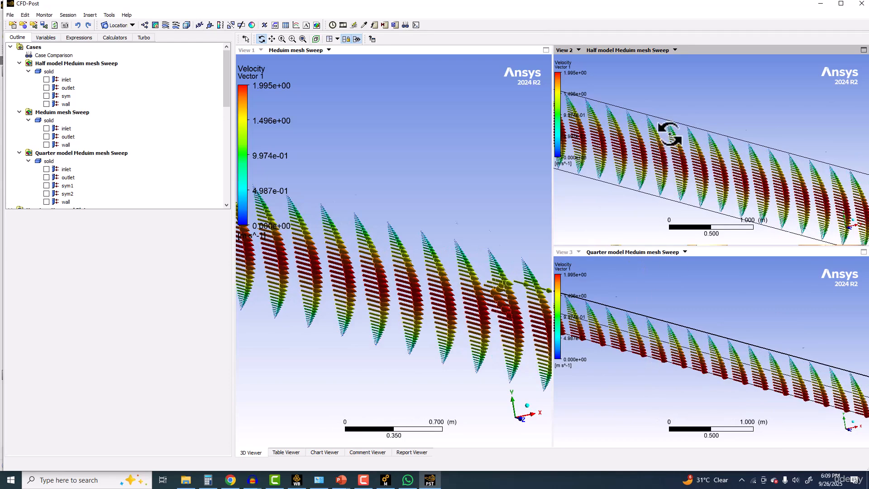
{"action": "scroll", "coordinate": [670, 130], "scroll_direction": "up", "scroll_amount": 1}
{"action": "scroll", "coordinate": [653, 351], "scroll_direction": "up", "scroll_amount": 3}
{"action": "left_click_drag", "start_coordinate": [653, 354], "coordinate": [671, 336]}
{"action": "scroll", "coordinate": [676, 338], "scroll_direction": "down", "scroll_amount": 5}
{"action": "scroll", "coordinate": [664, 364], "scroll_direction": "up", "scroll_amount": 2}
{"action": "scroll", "coordinate": [661, 335], "scroll_direction": "up", "scroll_amount": 2}
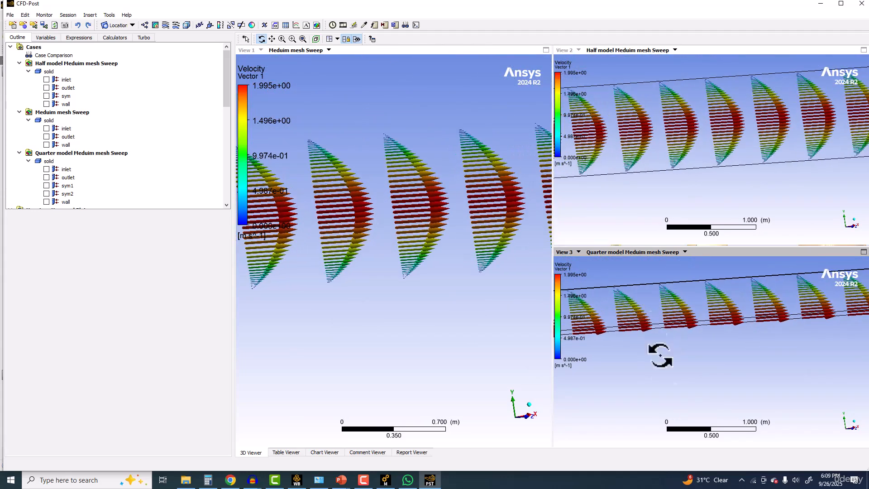
{"action": "scroll", "coordinate": [638, 380], "scroll_direction": "up", "scroll_amount": 1}
{"action": "scroll", "coordinate": [633, 344], "scroll_direction": "up", "scroll_amount": 2}
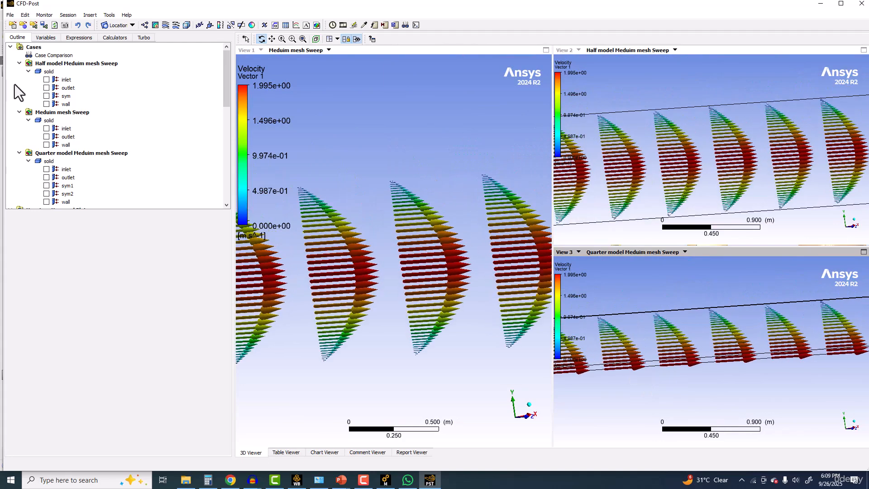
Step: Open the definition of Plane 1 and look through the remaining user locations and report items
{"action": "scroll", "coordinate": [90, 113], "scroll_direction": "down", "scroll_amount": 2}
{"action": "scroll", "coordinate": [91, 115], "scroll_direction": "down", "scroll_amount": 4}
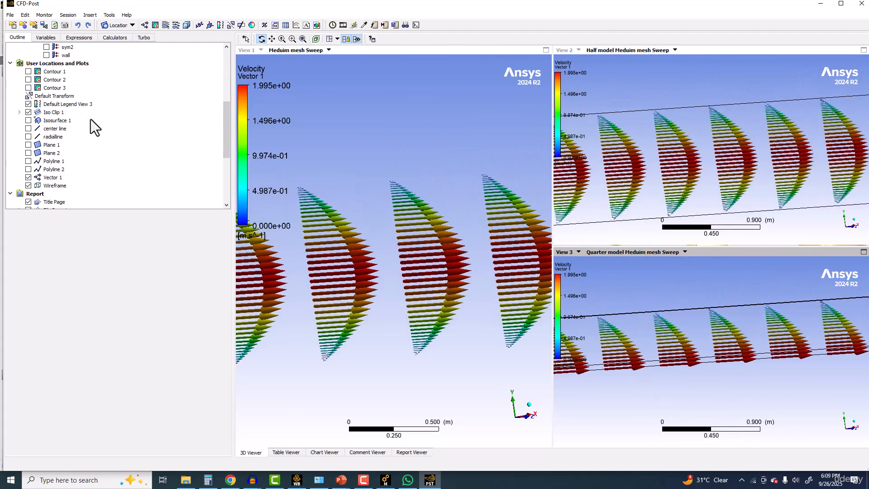
{"action": "double_click", "coordinate": [51, 145]}
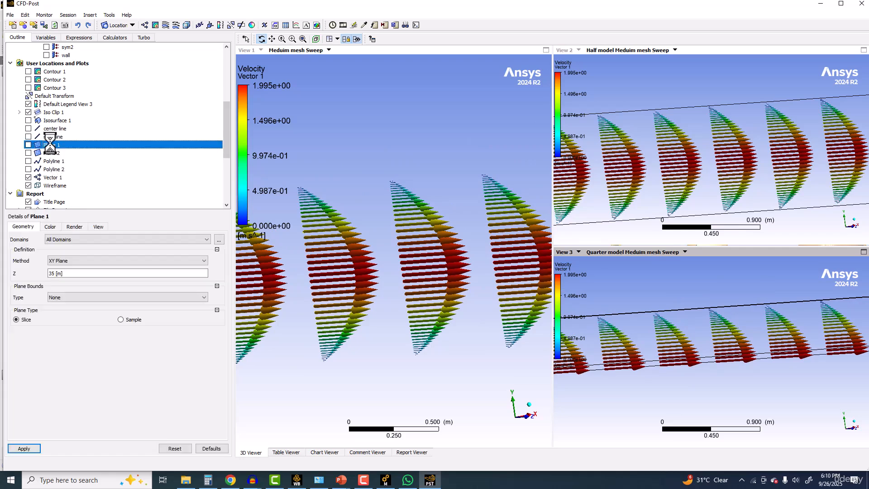
{"action": "left_click", "coordinate": [52, 153]}
{"action": "left_click", "coordinate": [52, 161]}
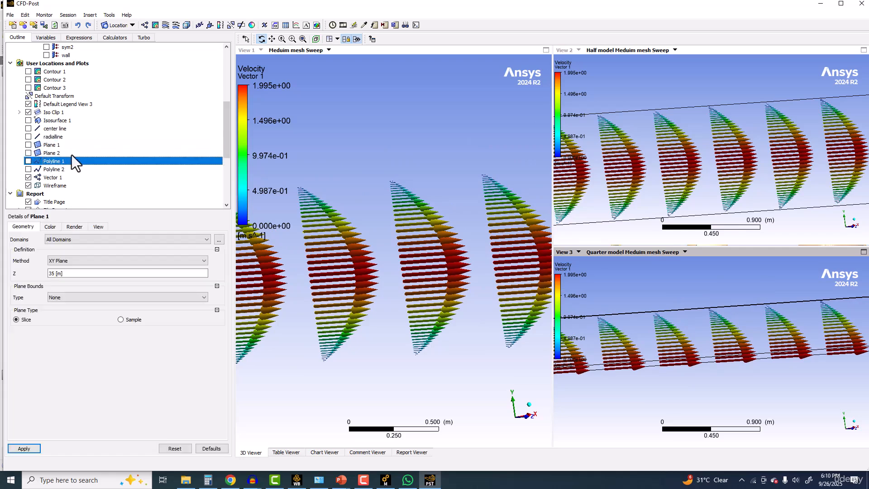
{"action": "scroll", "coordinate": [71, 156], "scroll_direction": "down", "scroll_amount": 4}
{"action": "scroll", "coordinate": [72, 170], "scroll_direction": "down", "scroll_amount": 1}
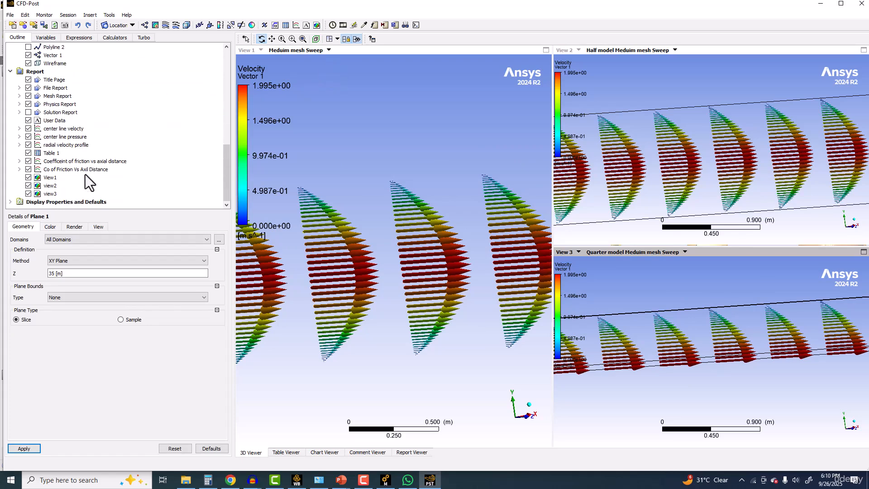
Step: Open Table 1 and check its friction values for the Meduim mesh Sweep case and the Quarter model Meduim mesh Sweep case
{"action": "double_click", "coordinate": [48, 153]}
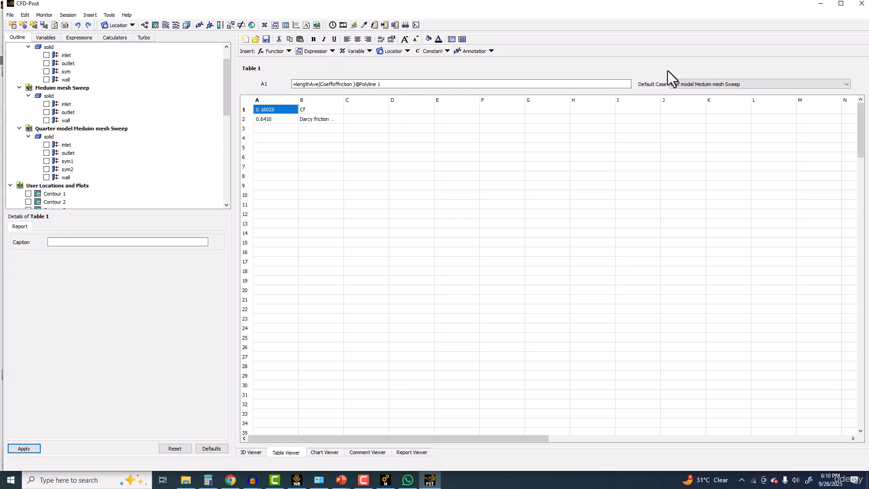
{"action": "left_click", "coordinate": [716, 84]}
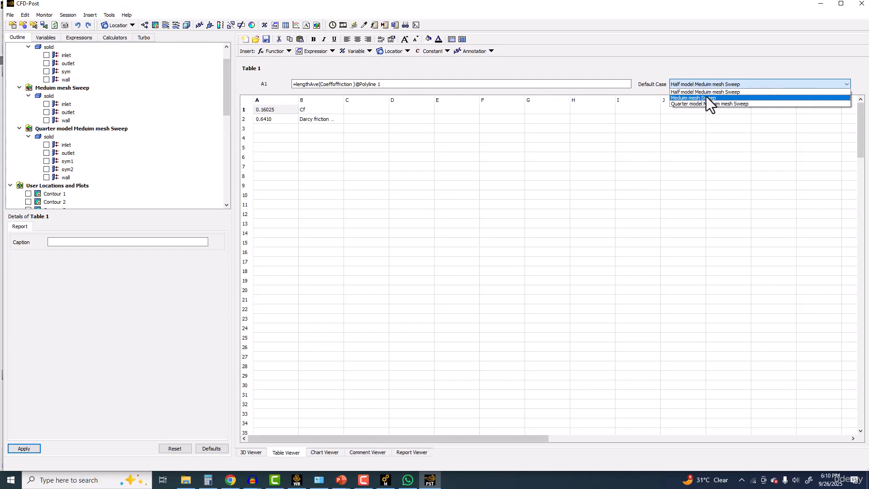
{"action": "left_click", "coordinate": [705, 99]}
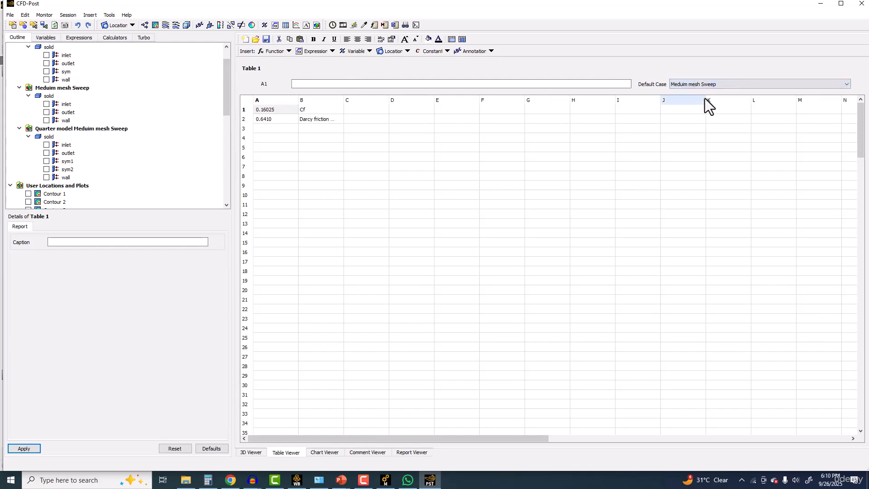
{"action": "left_click", "coordinate": [271, 110]}
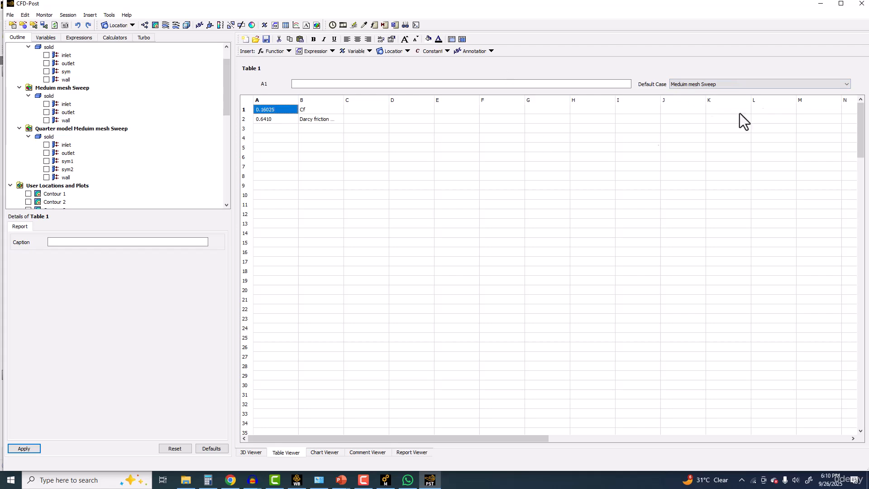
{"action": "left_click", "coordinate": [720, 86]}
{"action": "left_click", "coordinate": [701, 104]}
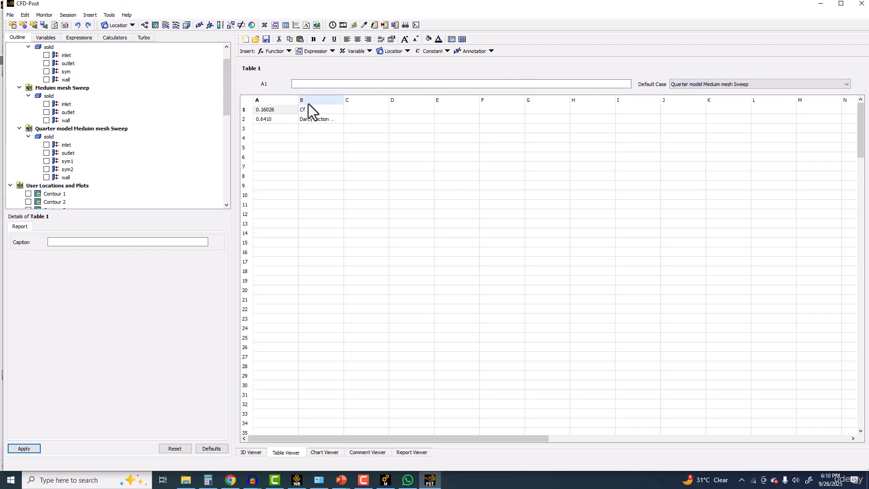
Step: Show the report chart of coefficient of friction against axial distance to compare the three cases
{"action": "scroll", "coordinate": [182, 162], "scroll_direction": "down", "scroll_amount": 5}
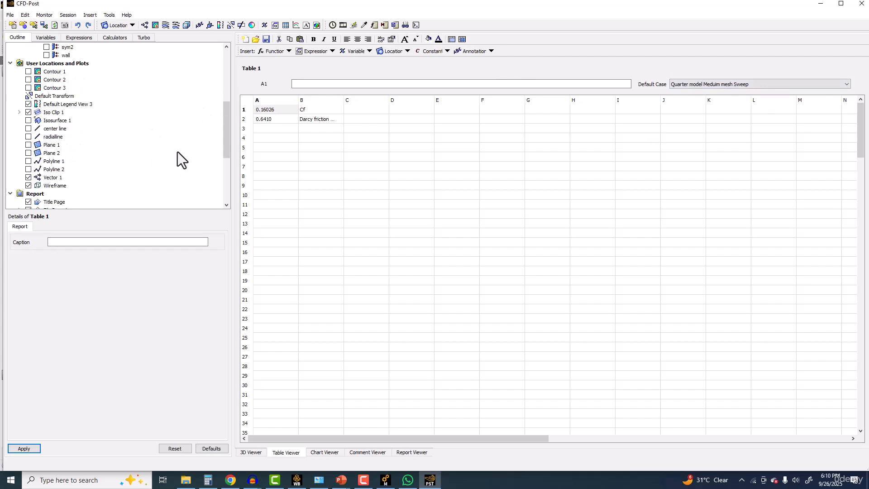
{"action": "scroll", "coordinate": [177, 153], "scroll_direction": "down", "scroll_amount": 5}
{"action": "left_click", "coordinate": [59, 161]}
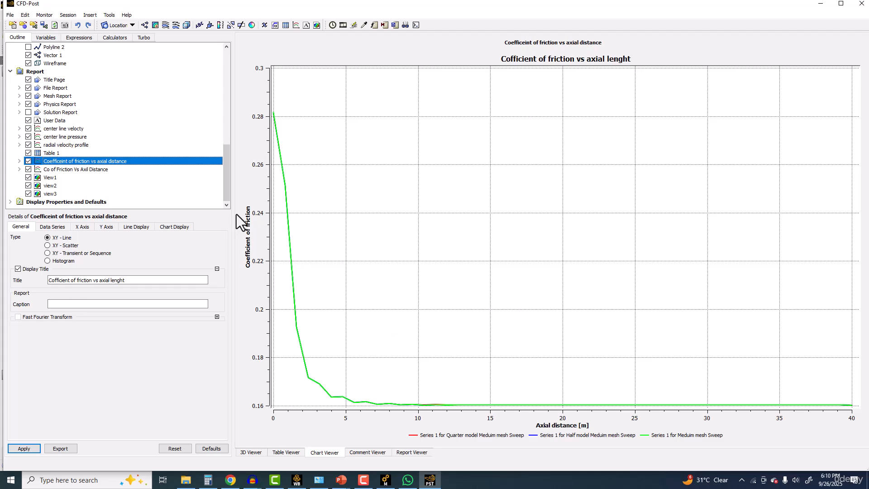
{"action": "left_click", "coordinate": [96, 169]}
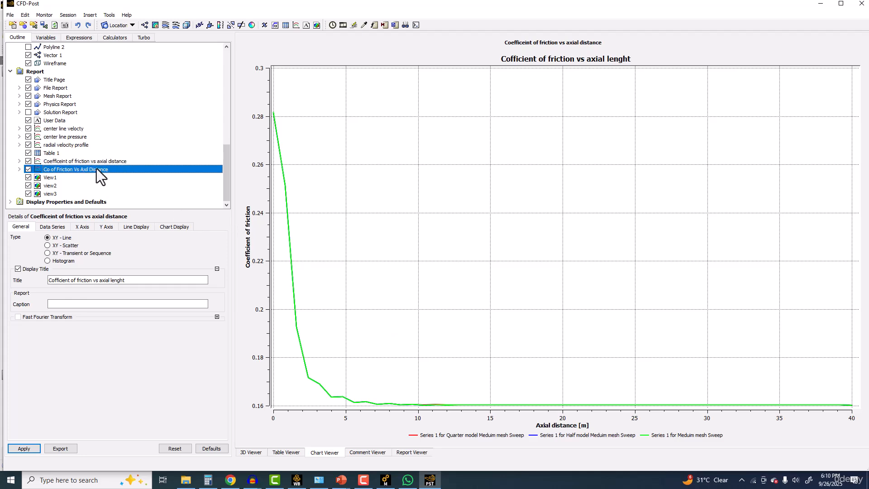
Step: Switch to Workbench and open the Solution of the Quarter model Meduim mesh Sweep system in Fluent
{"action": "left_click", "coordinate": [302, 475]}
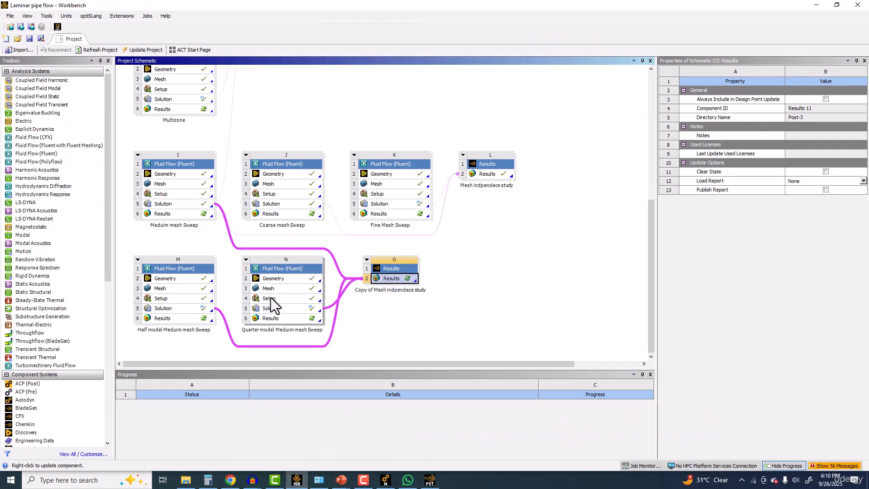
{"action": "double_click", "coordinate": [277, 307]}
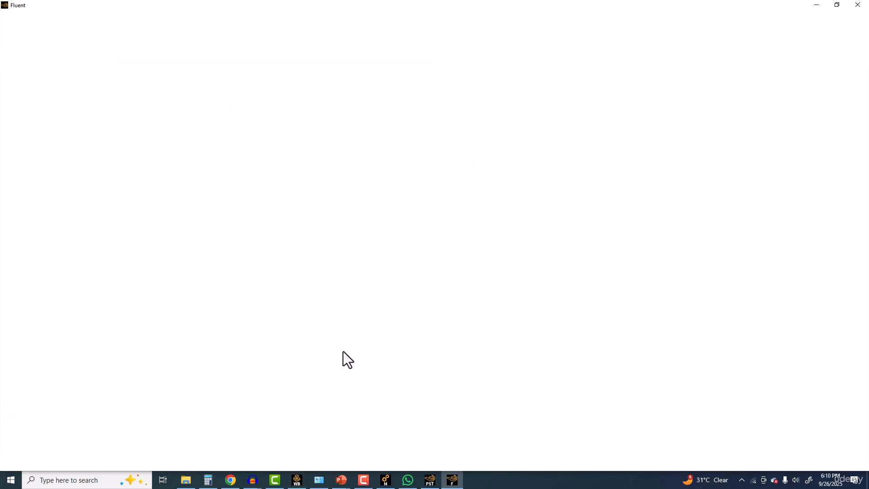
{"action": "left_click", "coordinate": [428, 481]}
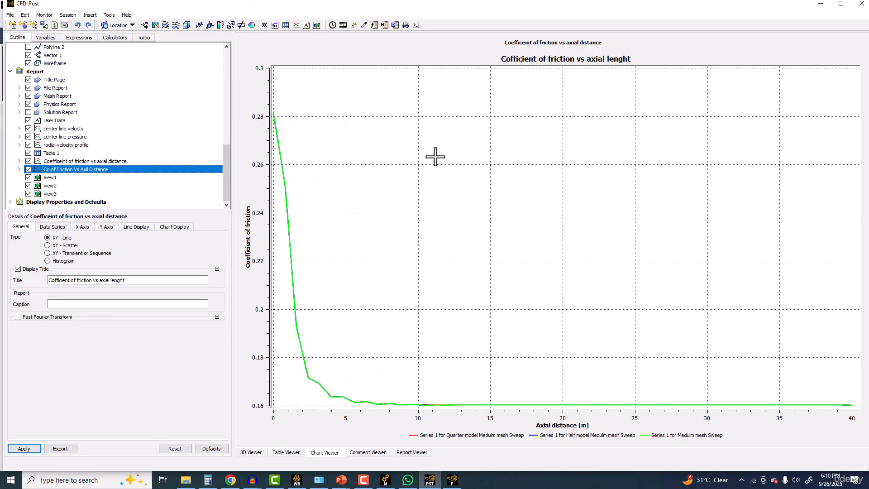
{"action": "left_click", "coordinate": [459, 481]}
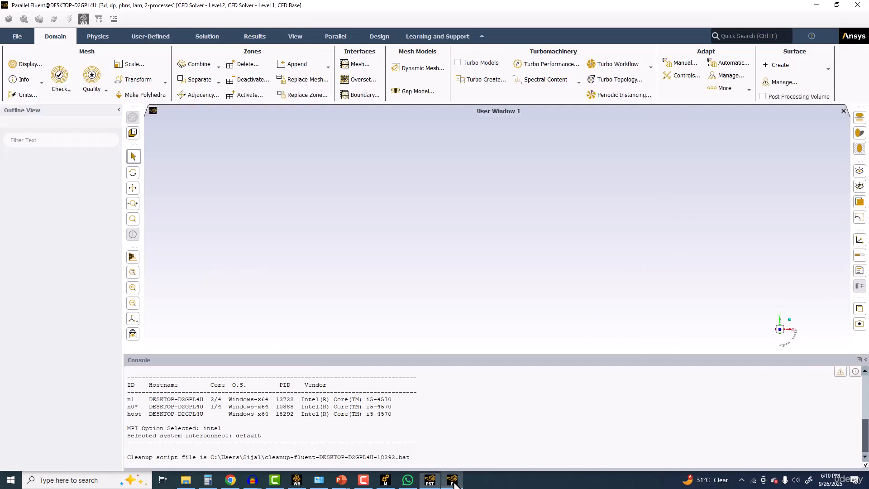
{"action": "left_click", "coordinate": [454, 484]}
{"action": "left_click", "coordinate": [454, 484]}
{"action": "left_click", "coordinate": [454, 484]}
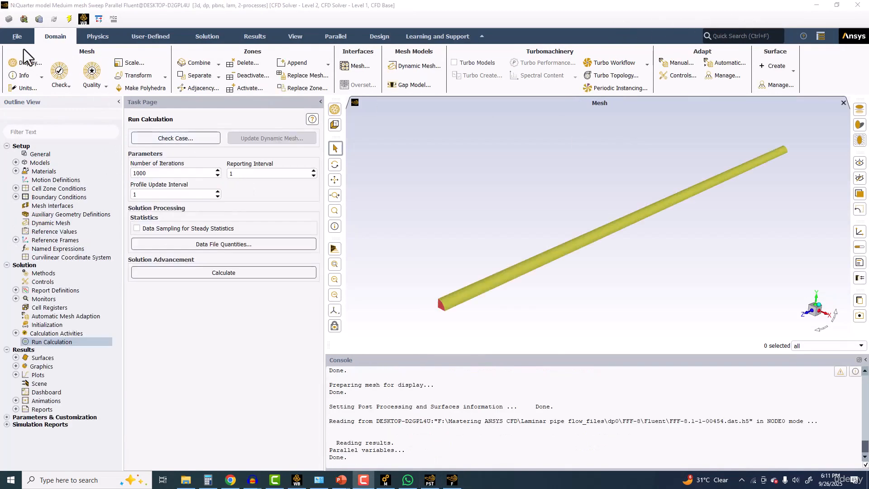
Step: Display the quarter-model mesh faces on inlet, outlet, sym1, sym2 and wall, and inspect the quarter-circle end and cut faces
{"action": "left_click", "coordinate": [21, 63]}
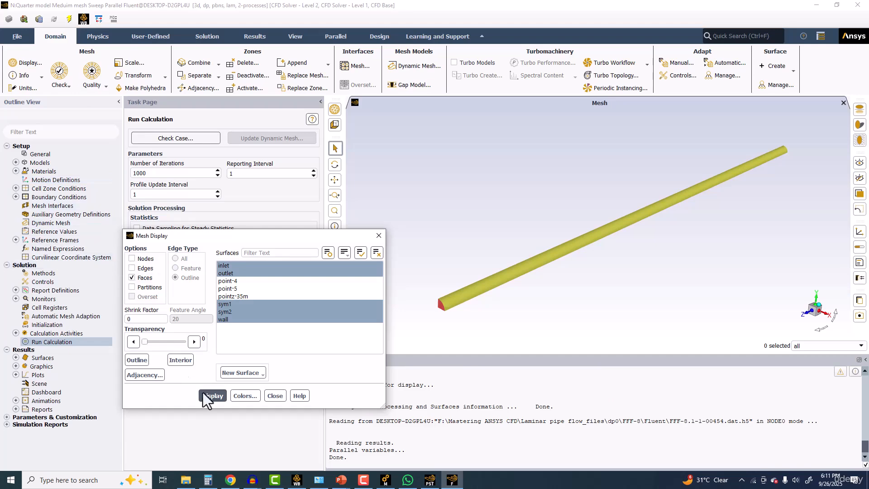
{"action": "left_click", "coordinate": [249, 398]}
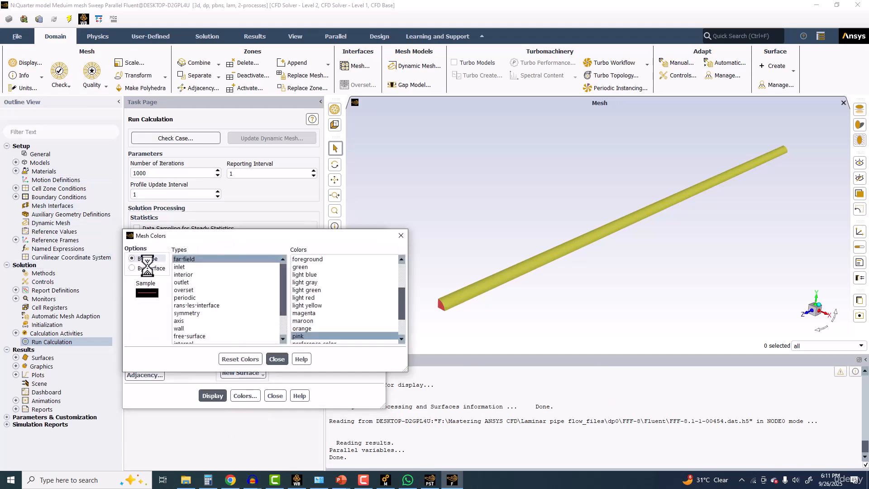
{"action": "left_click", "coordinate": [275, 359]}
{"action": "left_click", "coordinate": [212, 396]}
{"action": "left_click_drag", "start_coordinate": [504, 276], "coordinate": [517, 173]}
{"action": "left_click_drag", "start_coordinate": [652, 172], "coordinate": [575, 190]}
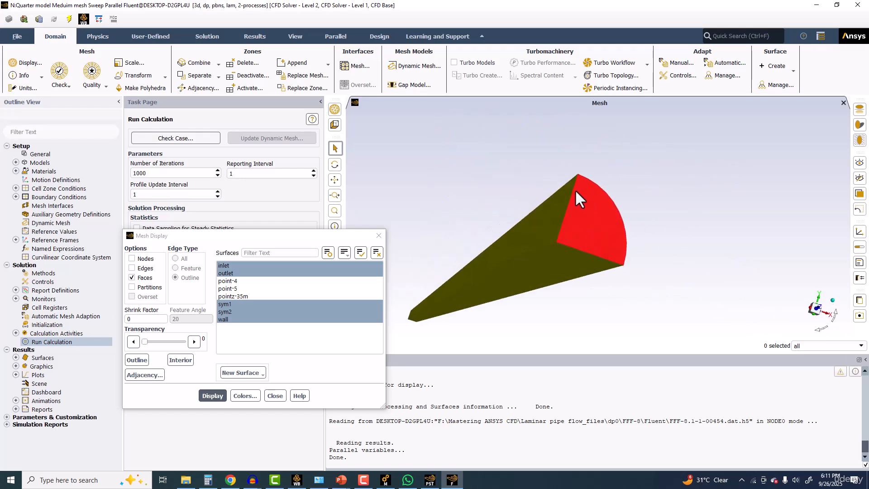
{"action": "scroll", "coordinate": [571, 219], "scroll_direction": "up", "scroll_amount": 2}
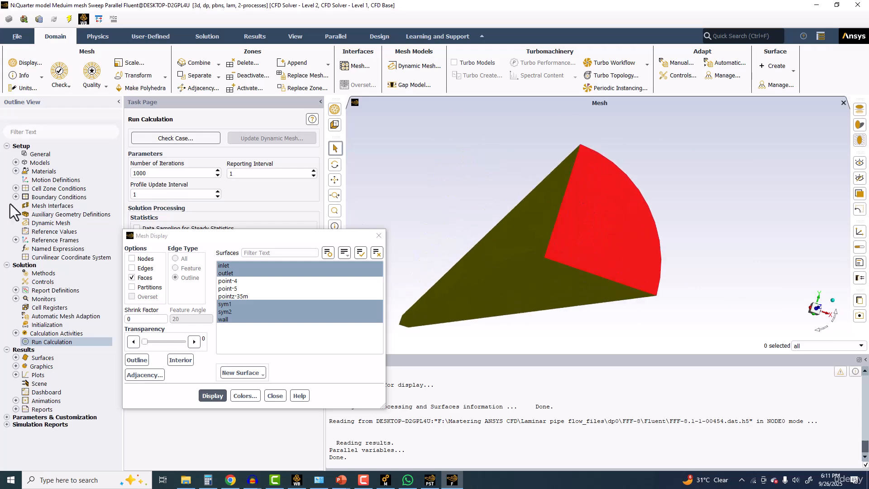
Step: Group the boundary conditions by zone type and review the types assigned to sym1 and wall without changing them
{"action": "double_click", "coordinate": [53, 197]}
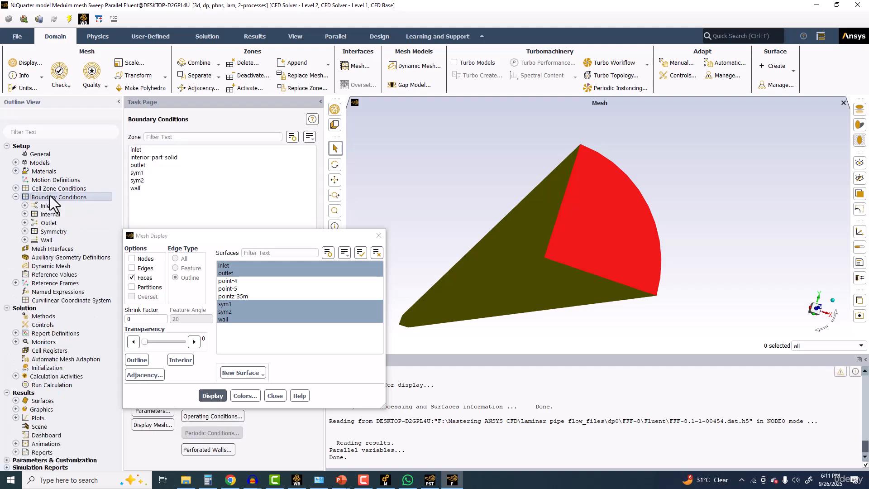
{"action": "left_click", "coordinate": [310, 136]}
{"action": "left_click", "coordinate": [318, 181]}
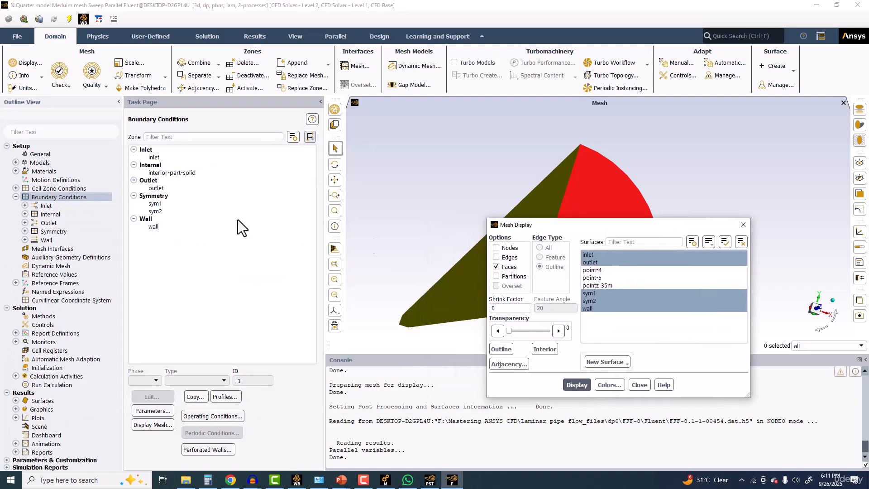
{"action": "left_click", "coordinate": [162, 204]}
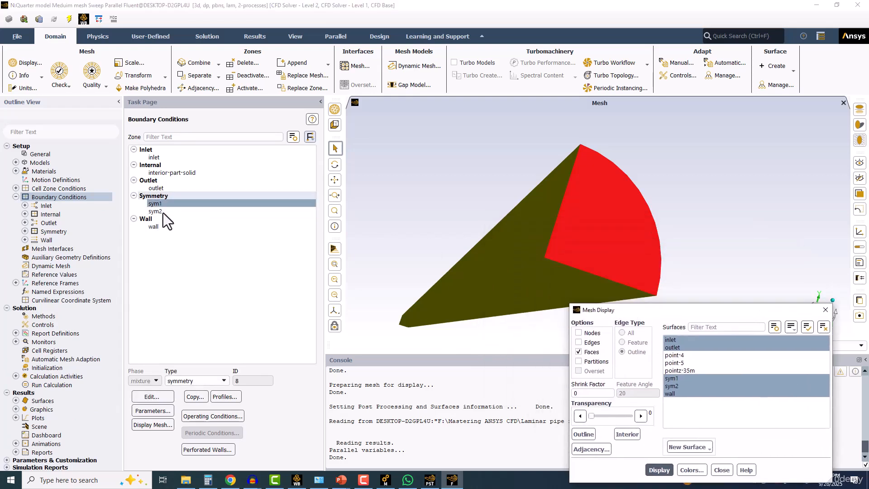
{"action": "left_click", "coordinate": [159, 227]}
{"action": "left_click", "coordinate": [201, 381]}
{"action": "scroll", "coordinate": [196, 416], "scroll_direction": "down", "scroll_amount": 2}
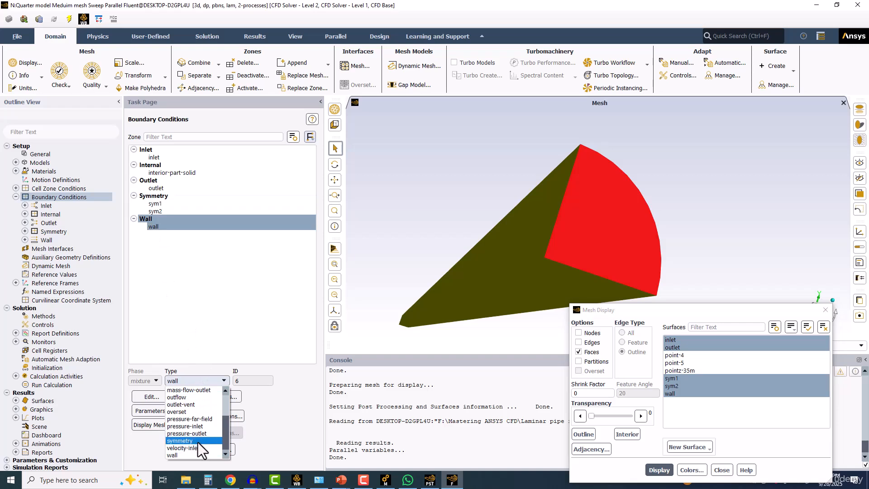
{"action": "left_click", "coordinate": [197, 298]}
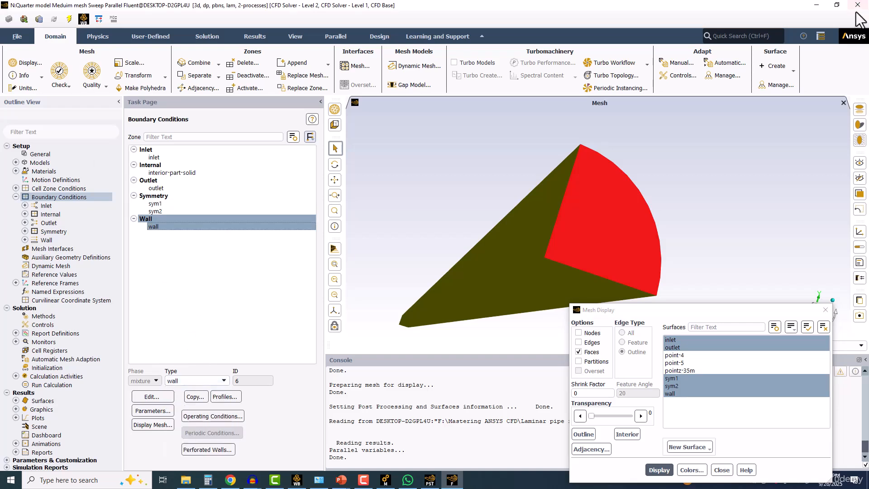
Step: Create a filled static pressure contour on the wall surface only and view it around the quarter pipe
{"action": "left_click", "coordinate": [252, 36]}
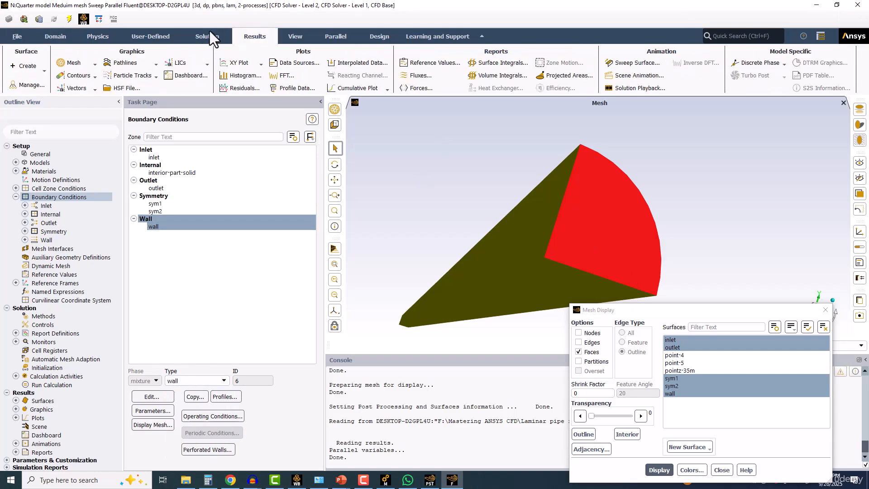
{"action": "left_click", "coordinate": [76, 76]}
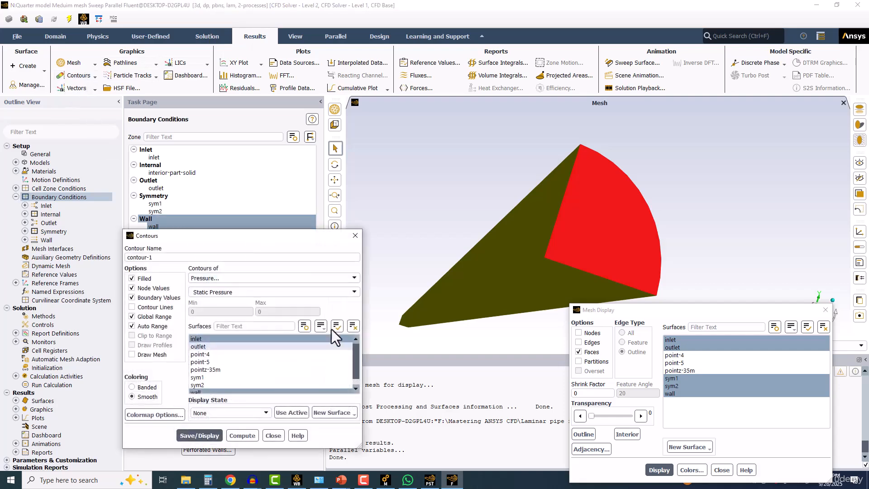
{"action": "left_click", "coordinate": [352, 326]}
{"action": "left_click", "coordinate": [207, 388]}
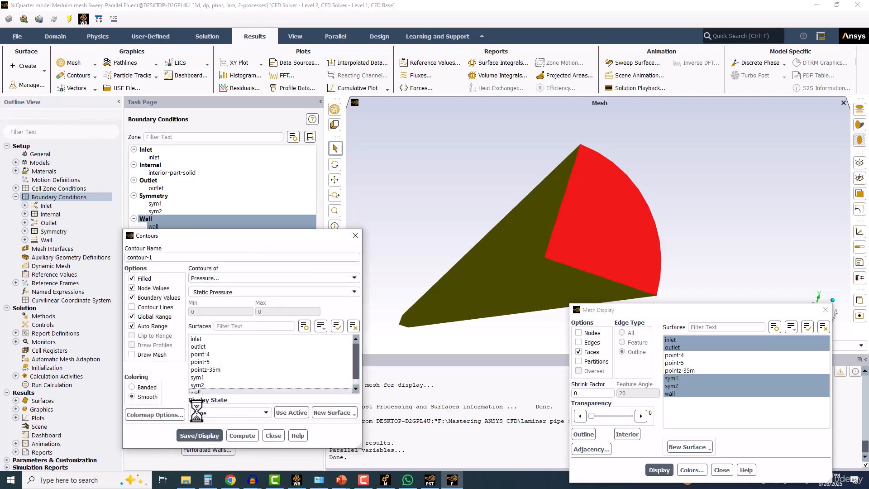
{"action": "left_click", "coordinate": [200, 435]}
{"action": "scroll", "coordinate": [452, 283], "scroll_direction": "down", "scroll_amount": 5}
{"action": "middle_click_drag", "start_coordinate": [452, 282], "coordinate": [530, 213]}
{"action": "left_click_drag", "start_coordinate": [529, 213], "coordinate": [501, 218]}
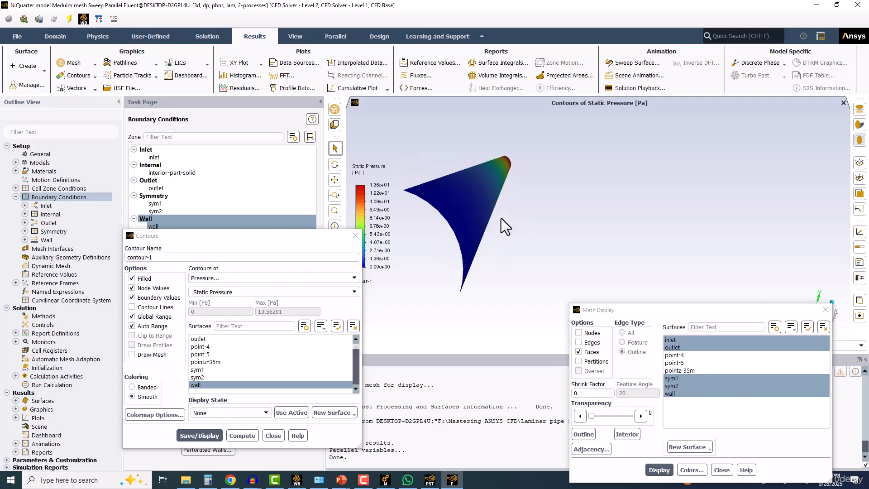
Step: Mirror the wall pressure contour across the sym1 and sym2 planes and view the full pipe from the end and side
{"action": "left_click", "coordinate": [294, 37]}
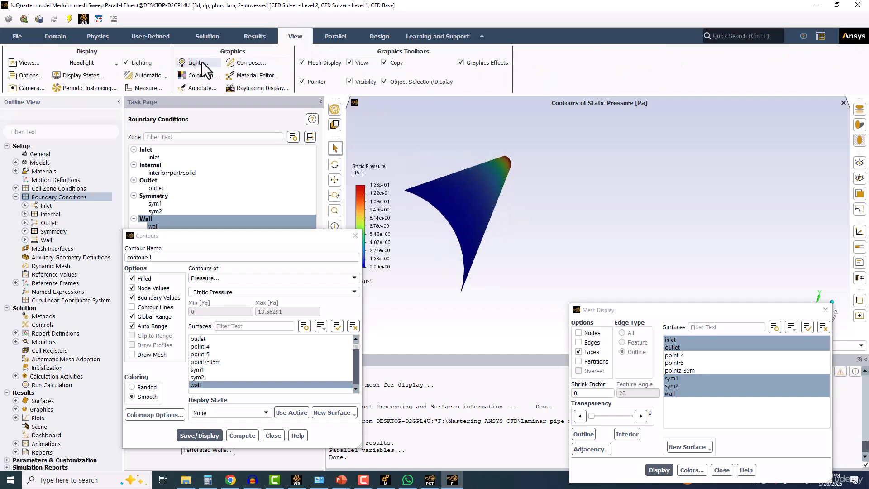
{"action": "left_click", "coordinate": [27, 61]}
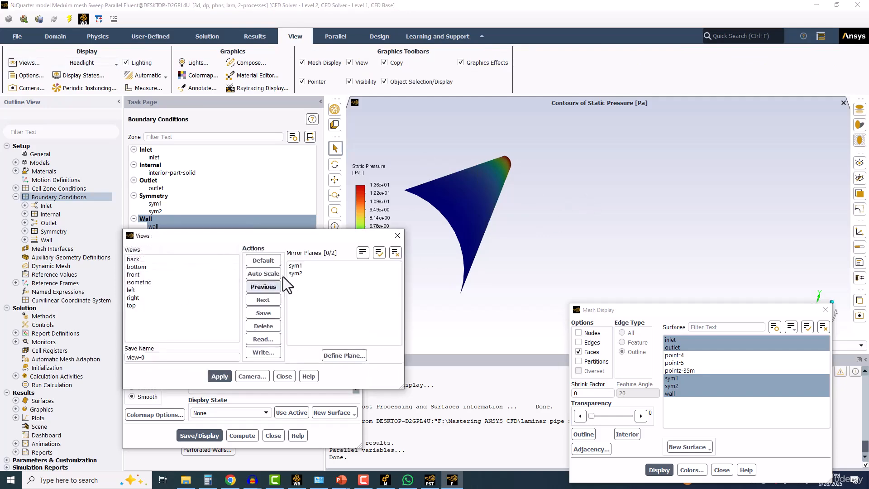
{"action": "left_click", "coordinate": [308, 265]}
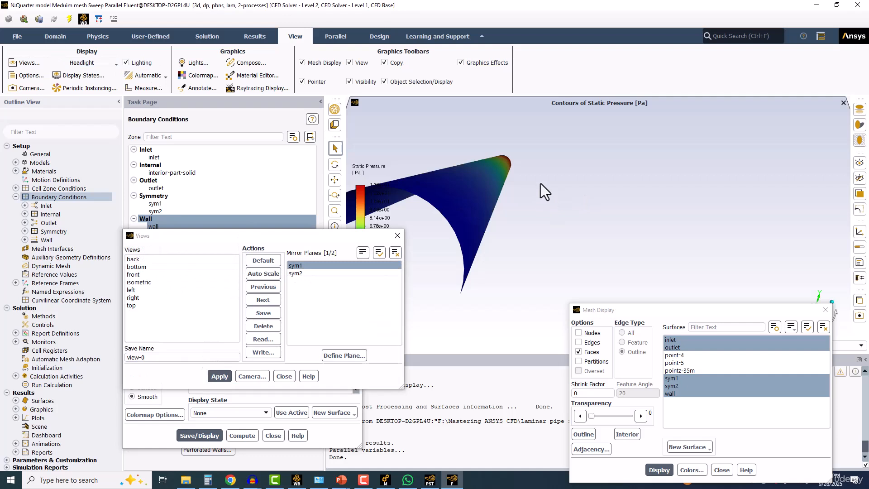
{"action": "left_click", "coordinate": [299, 273]}
{"action": "left_click", "coordinate": [221, 376]}
{"action": "scroll", "coordinate": [509, 241], "scroll_direction": "down", "scroll_amount": 6}
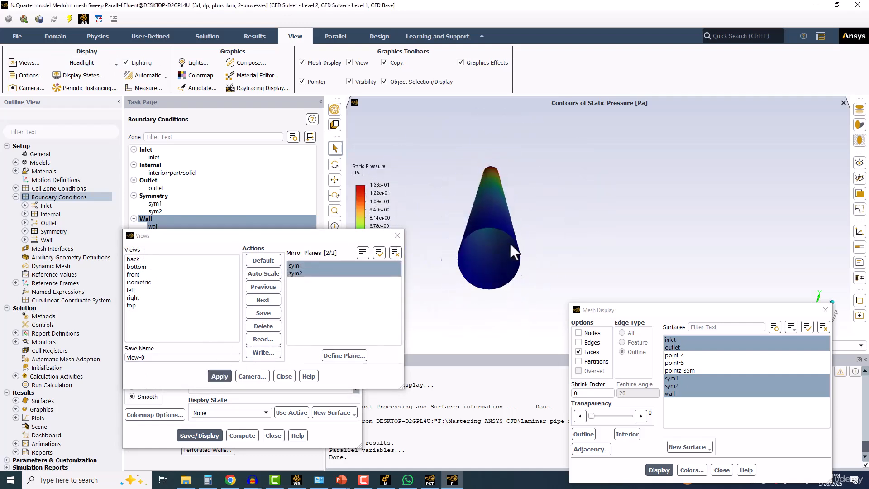
{"action": "middle_click_drag", "start_coordinate": [506, 238], "coordinate": [509, 231]}
{"action": "left_click_drag", "start_coordinate": [510, 232], "coordinate": [628, 228]}
Step: Quit Fluent, using the settings changes for the current calculation only
{"action": "left_click", "coordinate": [856, 6]}
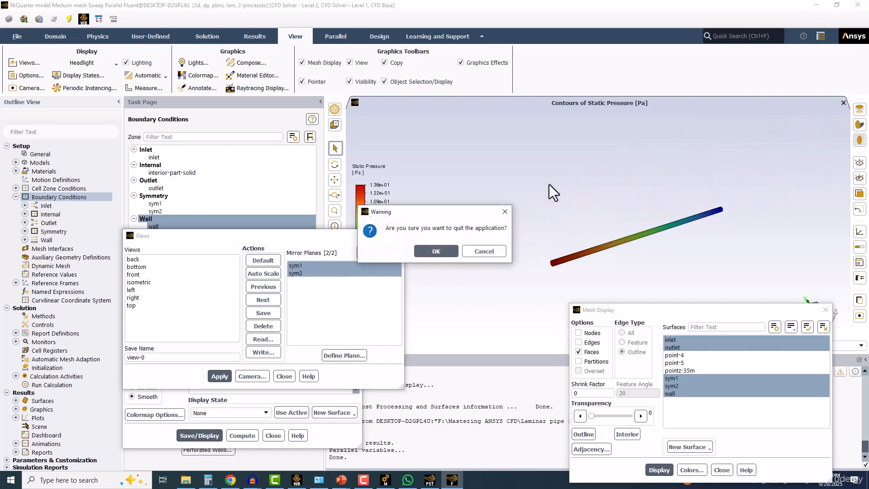
{"action": "left_click", "coordinate": [435, 251]}
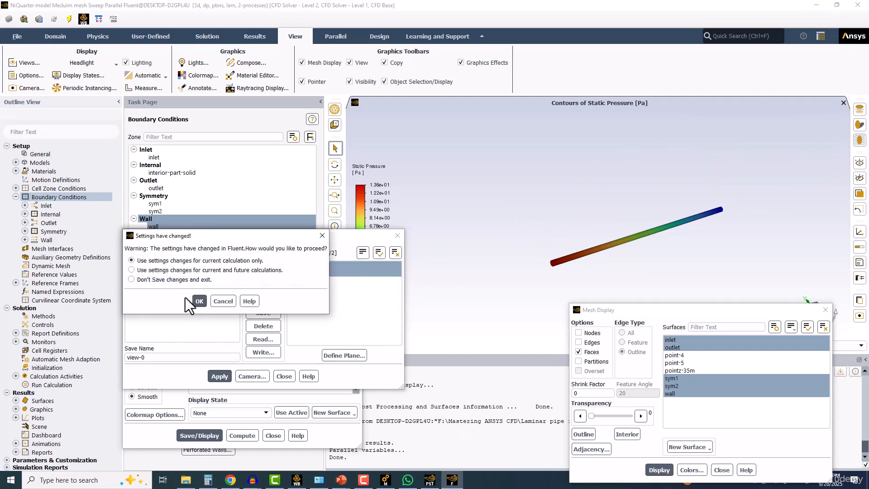
{"action": "left_click", "coordinate": [199, 301]}
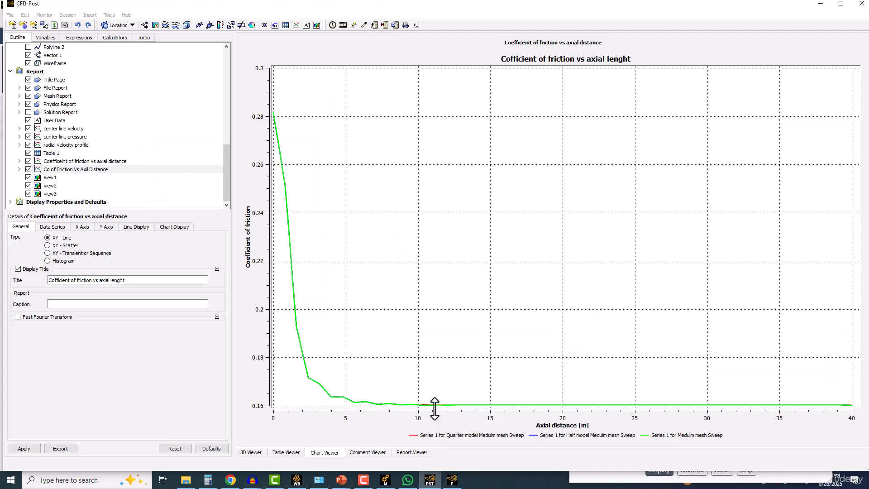
Step: In CFD-Post, show the Quarter model Meduim mesh Sweep case in View 1 of the 3D viewer and switch to a single viewport
{"action": "left_click", "coordinate": [252, 452]}
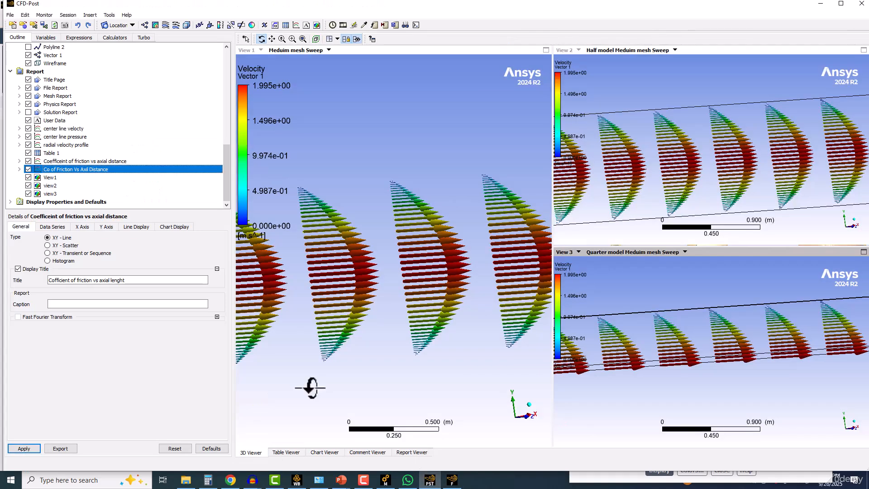
{"action": "left_click", "coordinate": [309, 52]}
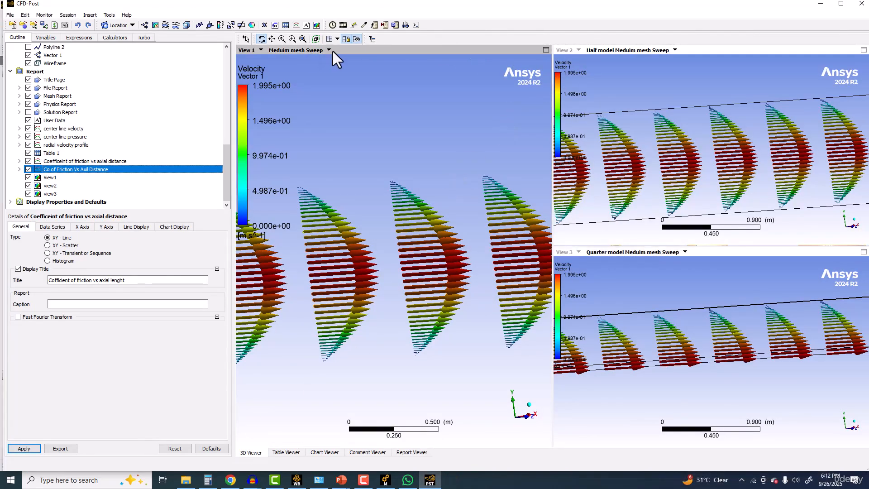
{"action": "left_click", "coordinate": [330, 50]}
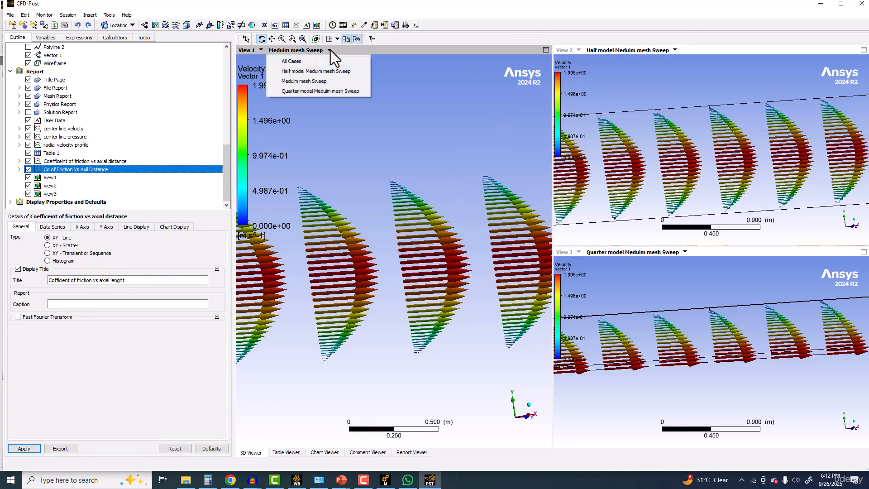
{"action": "left_click", "coordinate": [300, 92]}
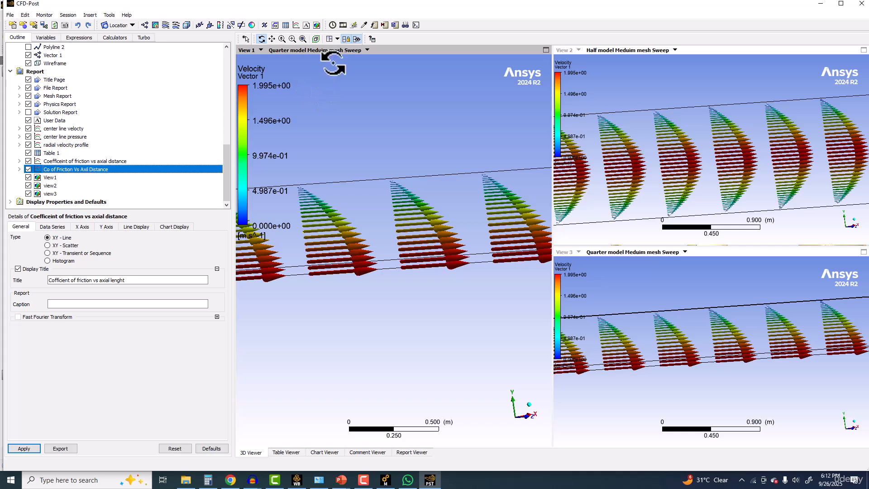
{"action": "left_click", "coordinate": [337, 39]}
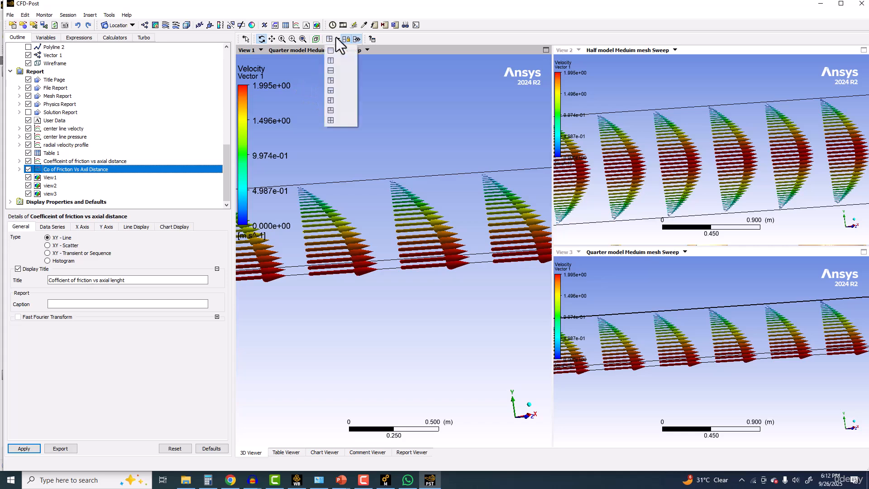
{"action": "left_click", "coordinate": [333, 50]}
{"action": "left_click_drag", "start_coordinate": [403, 126], "coordinate": [419, 160]}
{"action": "scroll", "coordinate": [420, 164], "scroll_direction": "up", "scroll_amount": 2}
{"action": "scroll", "coordinate": [419, 169], "scroll_direction": "down", "scroll_amount": 4}
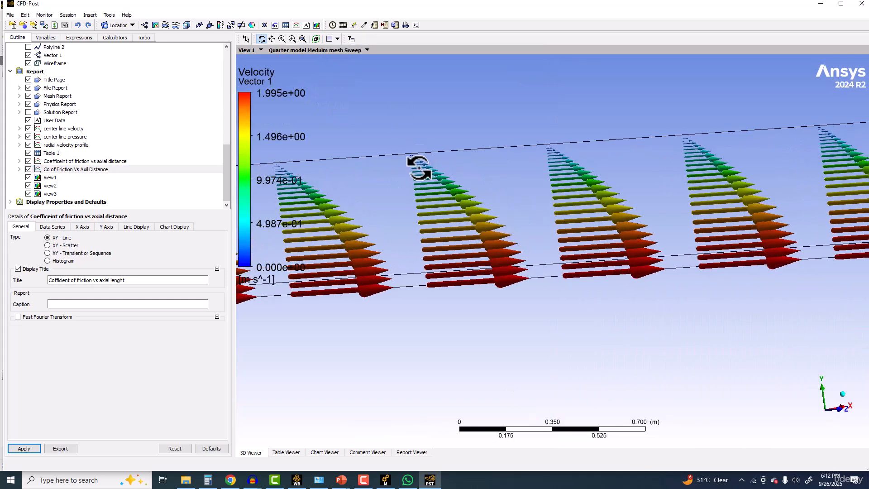
{"action": "right_click", "coordinate": [426, 189]}
{"action": "left_click", "coordinate": [394, 120]}
{"action": "left_click_drag", "start_coordinate": [395, 120], "coordinate": [254, 117]}
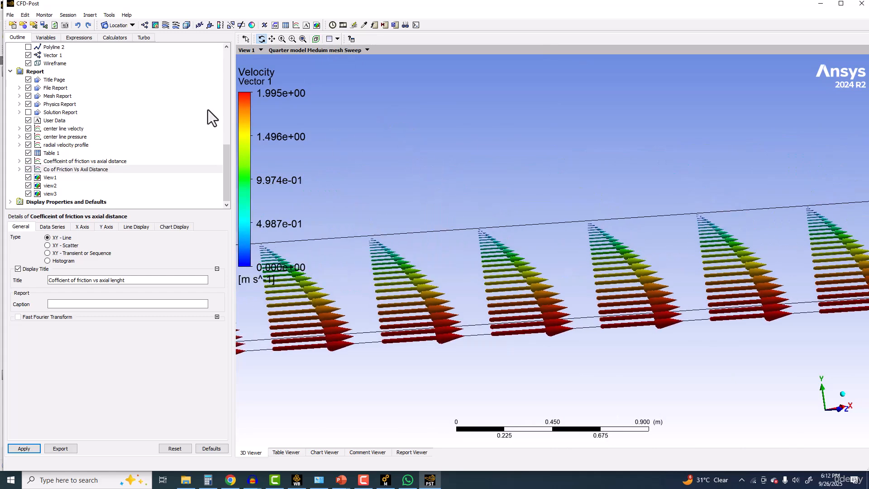
Step: Insert an instance transform named Instance Transform 1
{"action": "scroll", "coordinate": [96, 110], "scroll_direction": "up", "scroll_amount": 8}
{"action": "scroll", "coordinate": [107, 59], "scroll_direction": "up", "scroll_amount": 2}
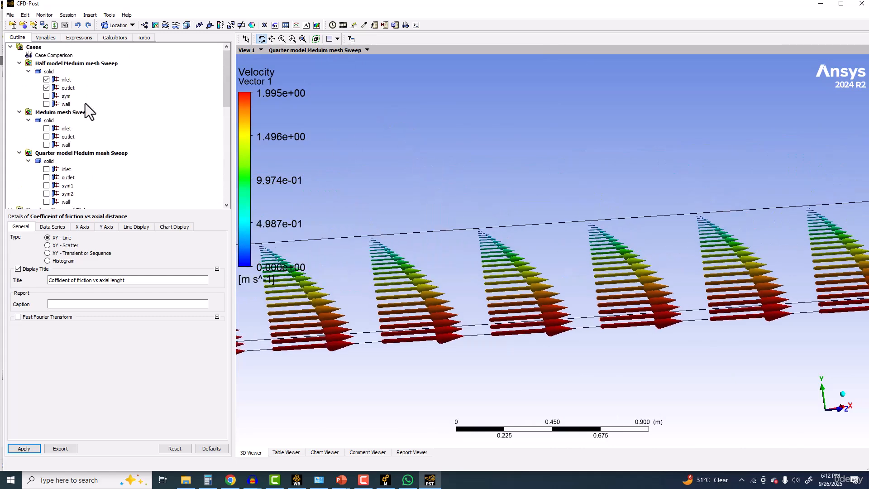
{"action": "scroll", "coordinate": [102, 113], "scroll_direction": "down", "scroll_amount": 4}
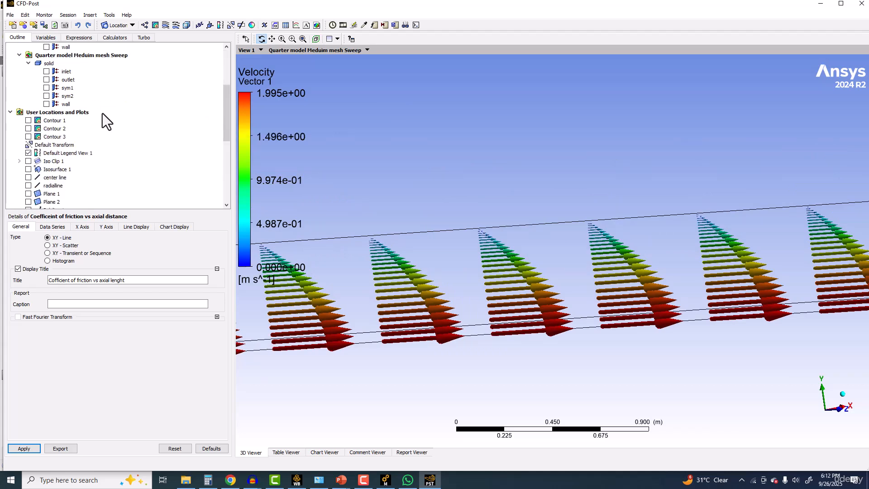
{"action": "scroll", "coordinate": [103, 113], "scroll_direction": "down", "scroll_amount": 1}
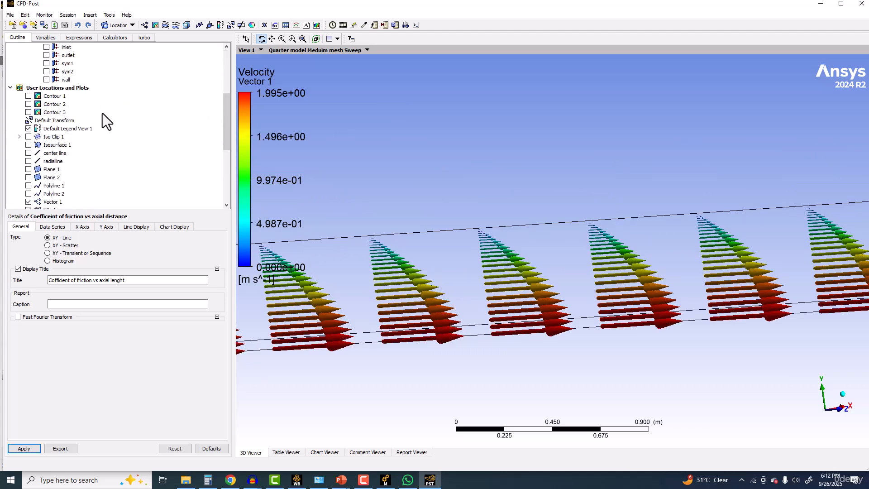
{"action": "left_click", "coordinate": [89, 15]}
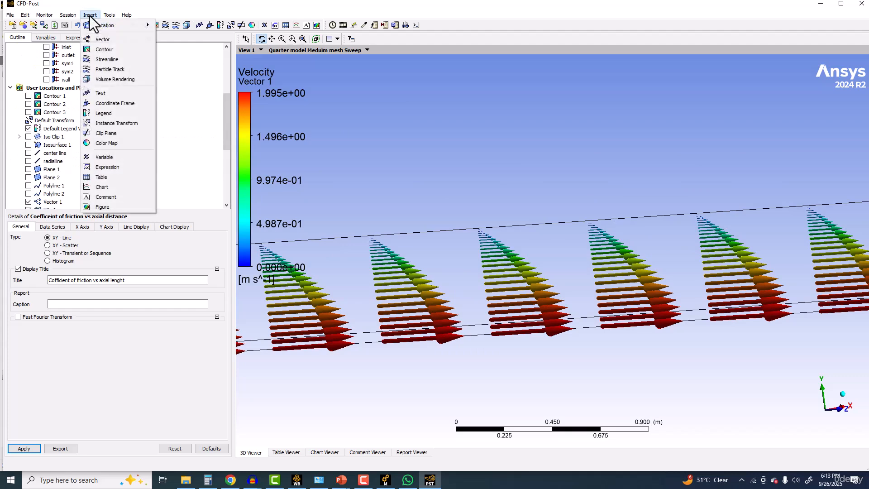
{"action": "left_click", "coordinate": [120, 123]}
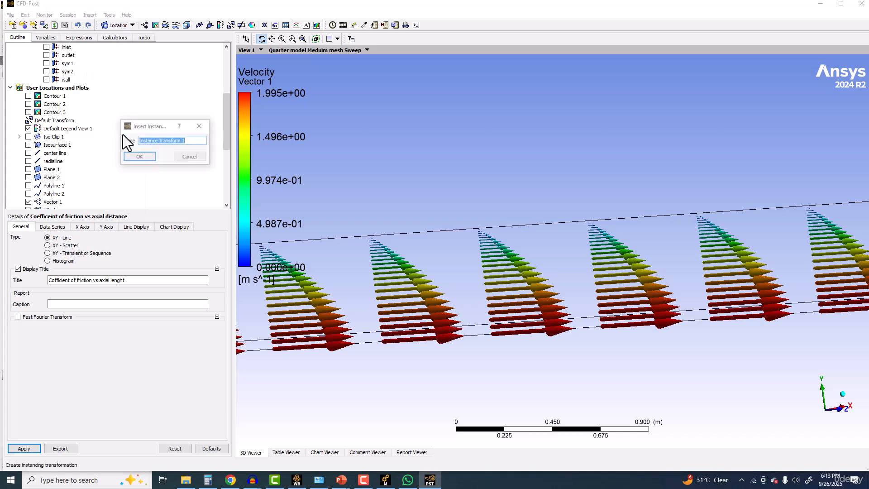
{"action": "left_click", "coordinate": [153, 159]}
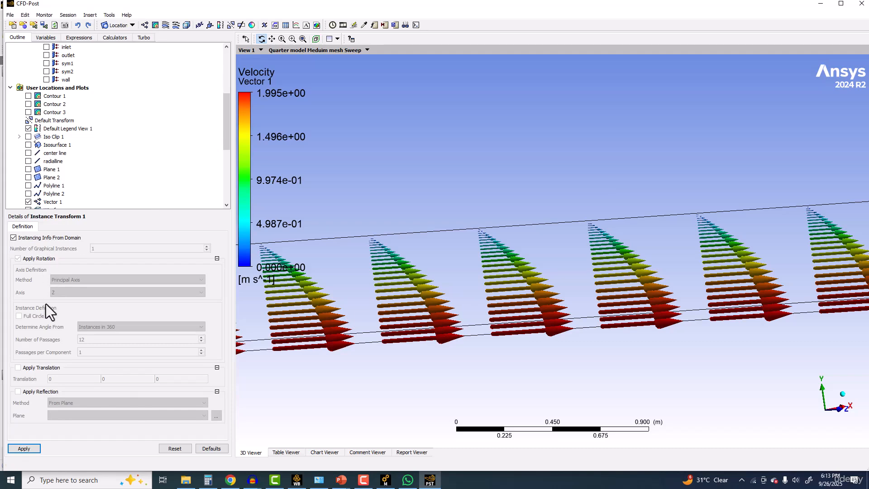
Step: Stop taking instancing info from the domain and apply a reflection about the YZ plane at X = 0 m to Instance Transform 1
{"action": "left_click", "coordinate": [43, 237]}
{"action": "left_click", "coordinate": [27, 391]}
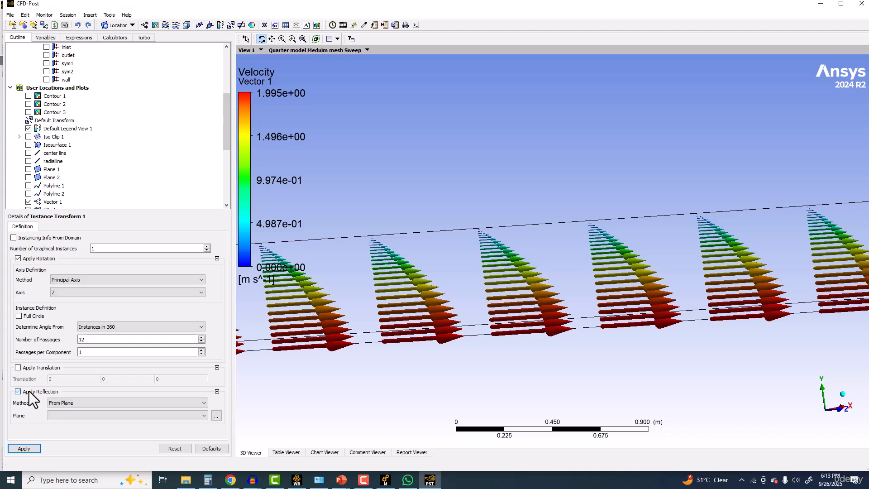
{"action": "left_click", "coordinate": [59, 401]}
{"action": "left_click", "coordinate": [69, 411]}
{"action": "left_click", "coordinate": [68, 414]}
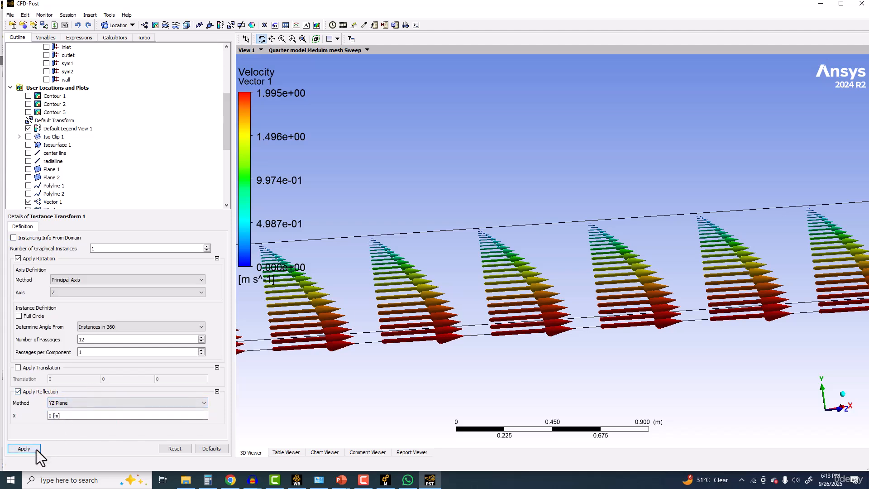
{"action": "left_click", "coordinate": [24, 448]}
{"action": "scroll", "coordinate": [398, 292], "scroll_direction": "down", "scroll_amount": 5}
{"action": "middle_click_drag", "start_coordinate": [397, 286], "coordinate": [390, 243], "text": "ctrl"}
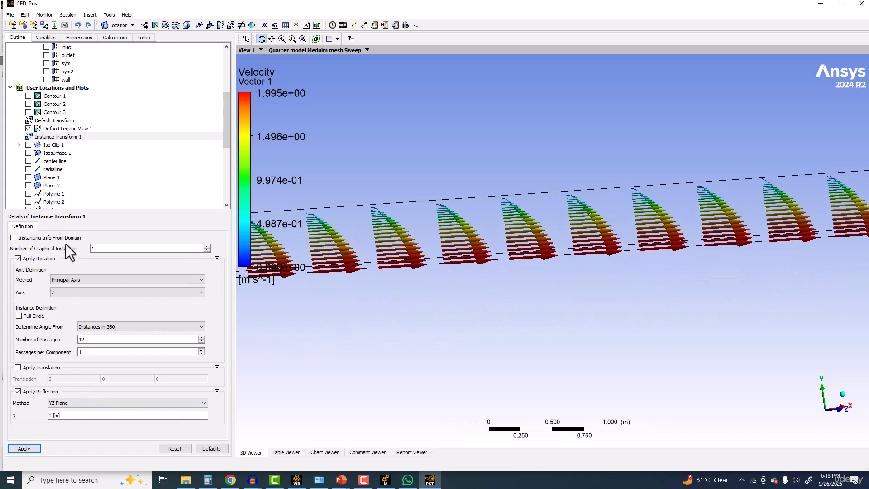
Step: Try setting Instance Transform 1 to 2 graphical instances with rotation turned off
{"action": "left_click", "coordinate": [206, 246]}
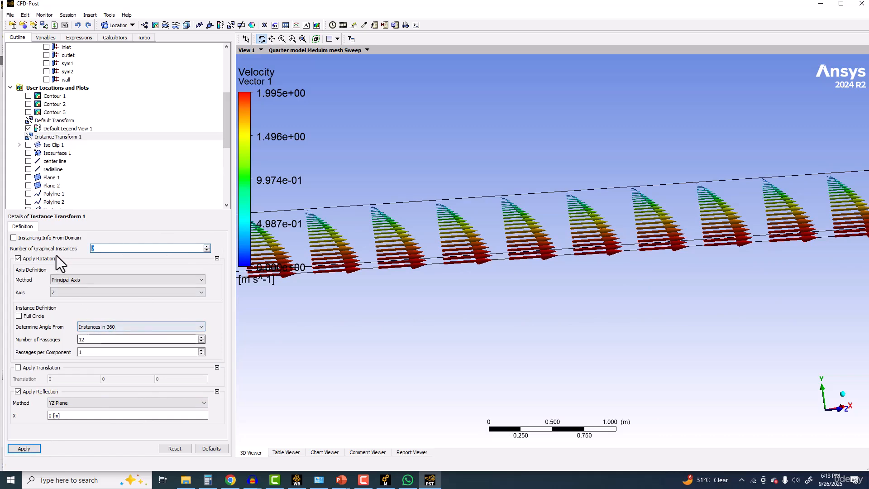
{"action": "left_click", "coordinate": [42, 258]}
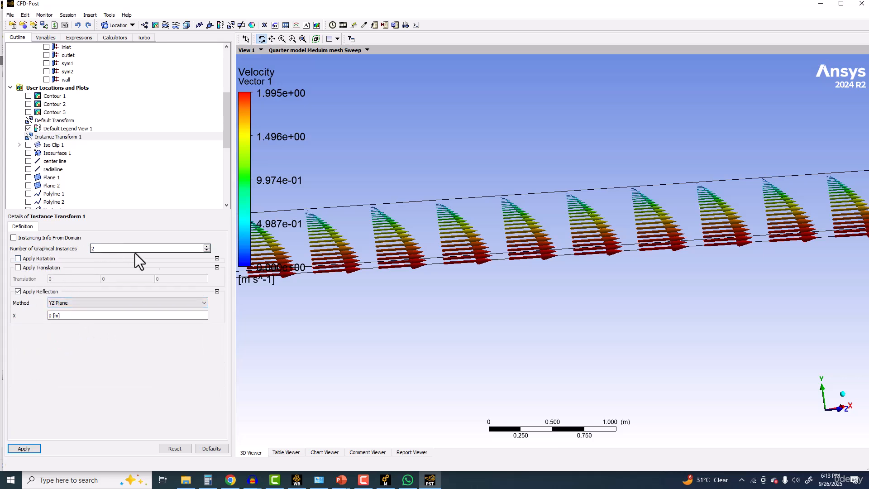
{"action": "left_click", "coordinate": [217, 258]}
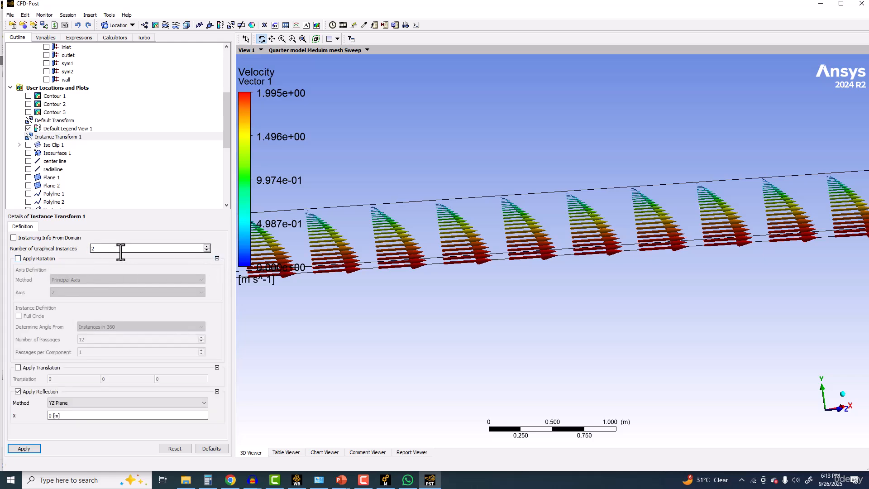
Step: Assign Instance Transform 1 as the instancing transform of the Vector 1 plot and inspect the vectors along the pipe
{"action": "scroll", "coordinate": [51, 144], "scroll_direction": "down", "scroll_amount": 6}
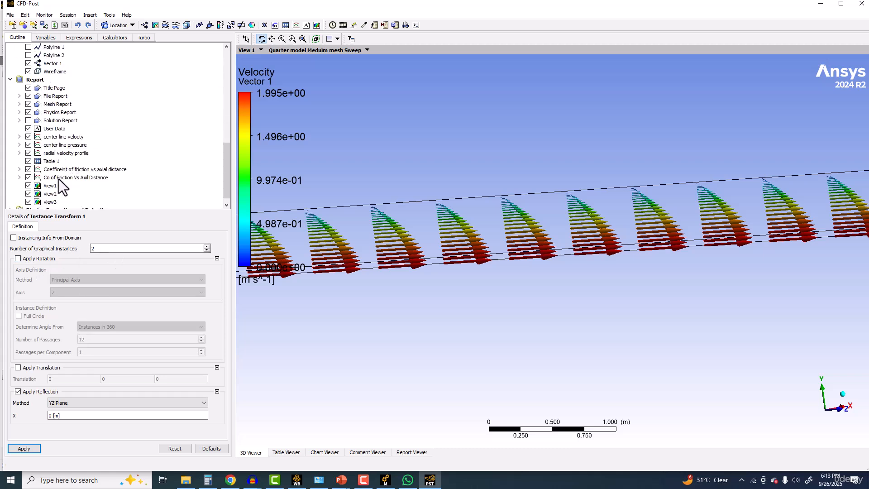
{"action": "scroll", "coordinate": [61, 157], "scroll_direction": "up", "scroll_amount": 2}
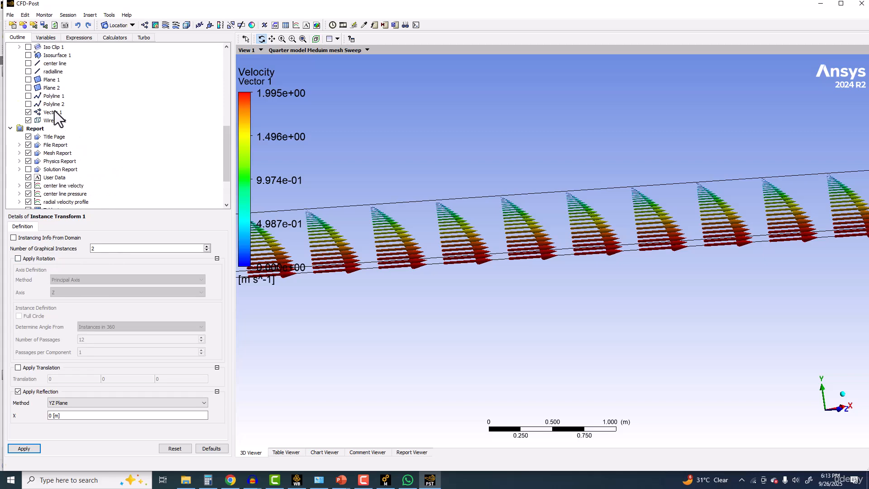
{"action": "left_click", "coordinate": [52, 111]}
{"action": "left_click", "coordinate": [126, 226]}
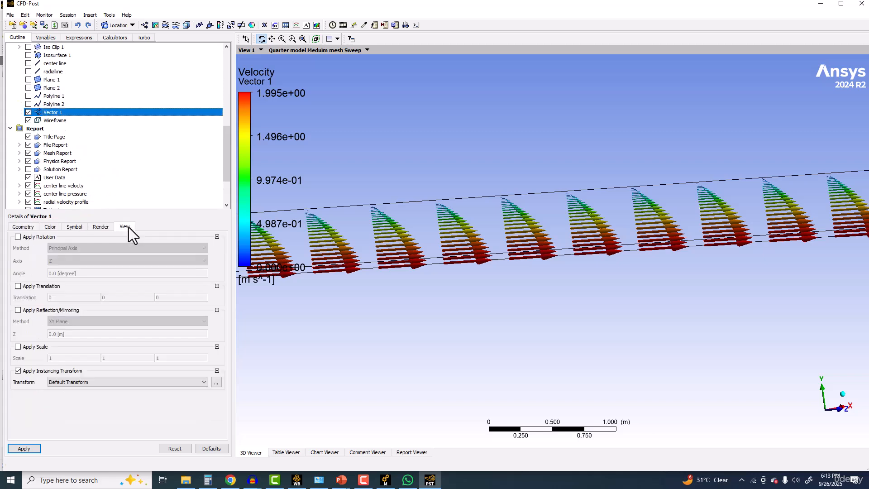
{"action": "left_click", "coordinate": [66, 383]}
{"action": "left_click", "coordinate": [62, 392]}
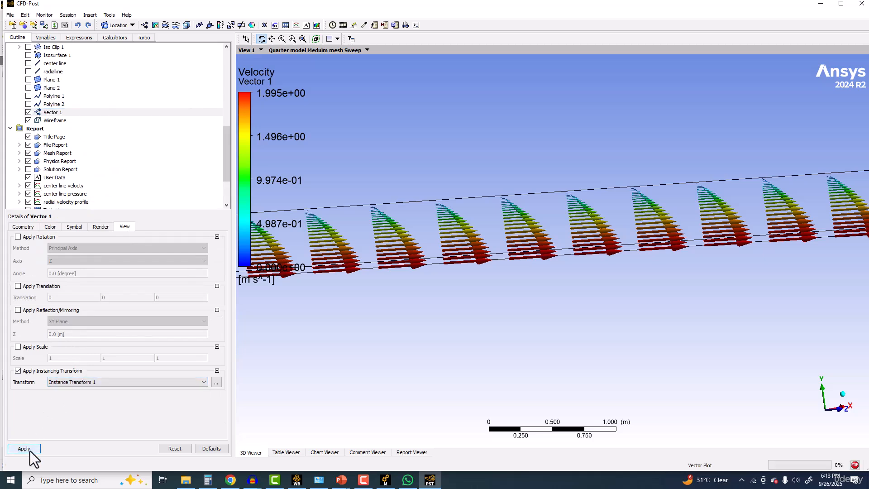
{"action": "left_click_drag", "start_coordinate": [369, 268], "coordinate": [409, 272]}
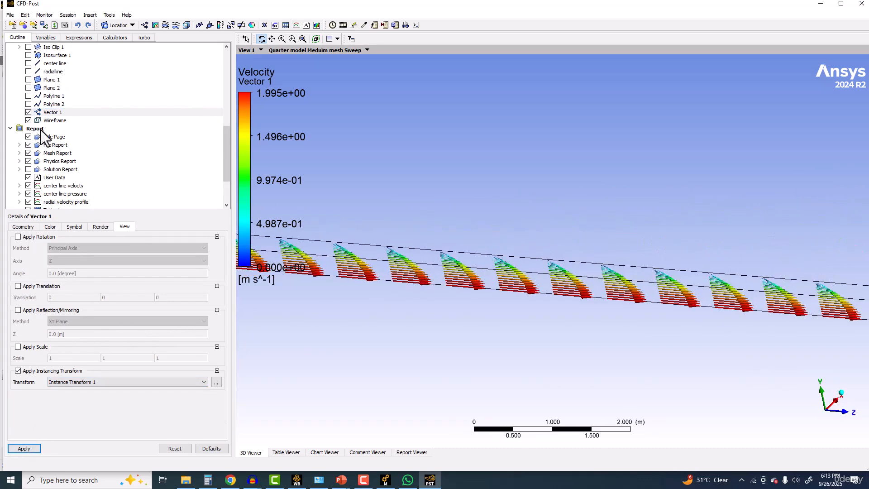
Step: Change the reflection method of Instance Transform 1 to the ZX plane and inspect the mirrored vector profiles along the pipe
{"action": "scroll", "coordinate": [52, 141], "scroll_direction": "up", "scroll_amount": 2}
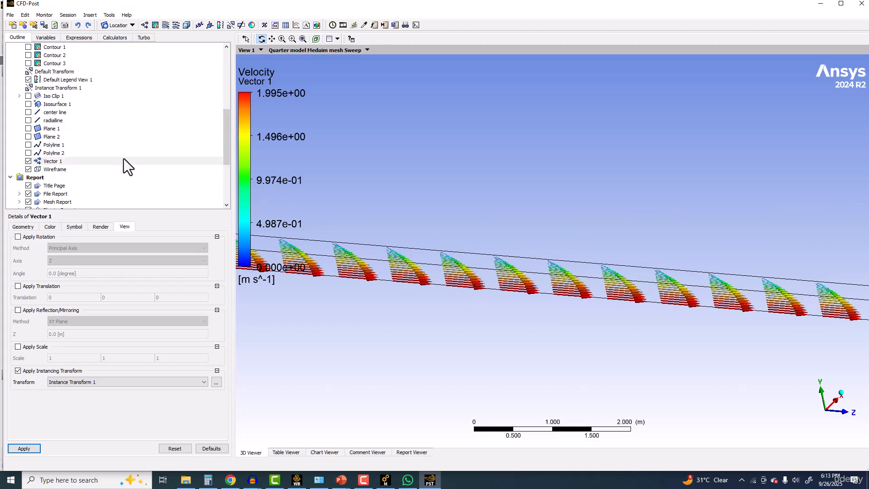
{"action": "scroll", "coordinate": [65, 125], "scroll_direction": "up", "scroll_amount": 2}
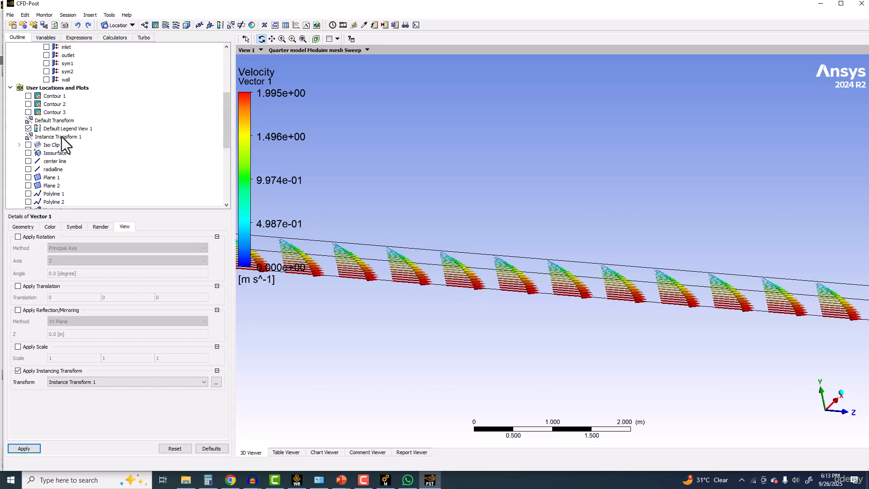
{"action": "left_click", "coordinate": [61, 138]}
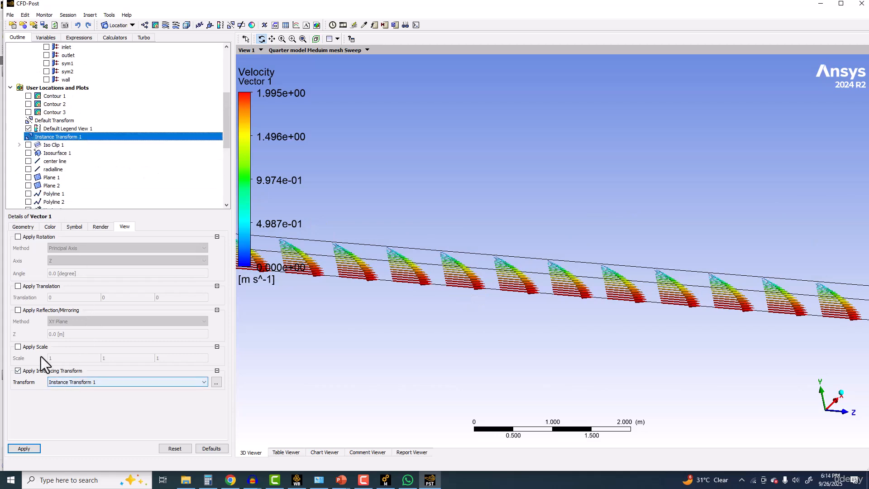
{"action": "double_click", "coordinate": [67, 138]}
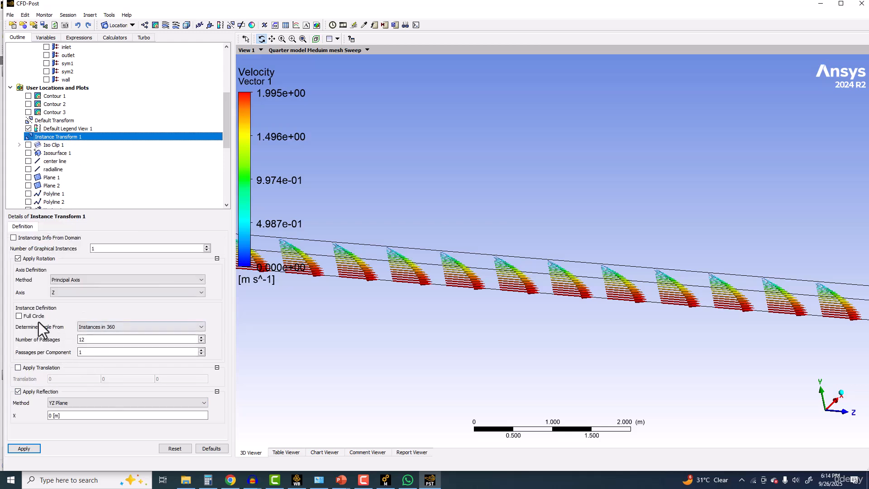
{"action": "left_click", "coordinate": [68, 402]}
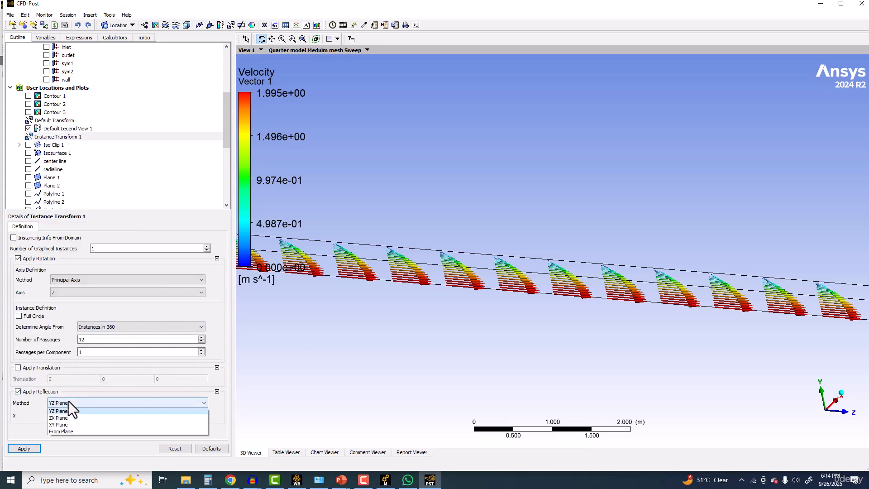
{"action": "left_click", "coordinate": [59, 424]}
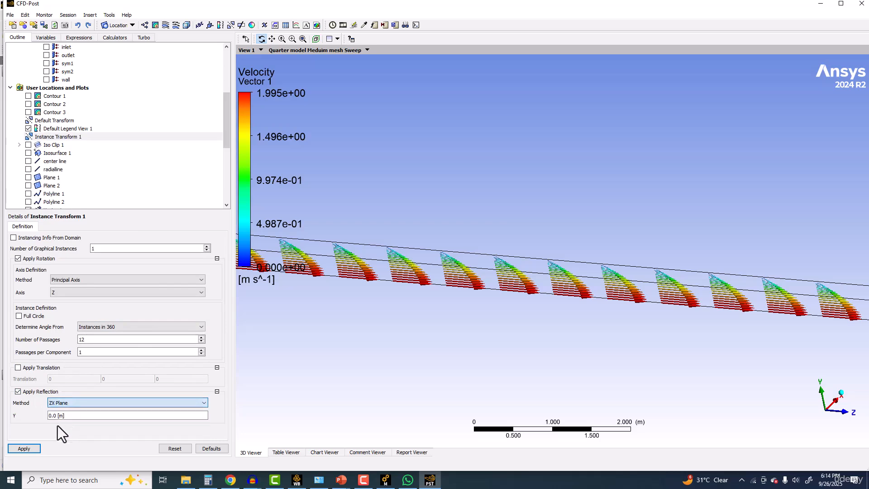
{"action": "left_click", "coordinate": [33, 449]}
{"action": "left_click_drag", "start_coordinate": [607, 305], "coordinate": [514, 161]}
{"action": "scroll", "coordinate": [515, 161], "scroll_direction": "down", "scroll_amount": 10}
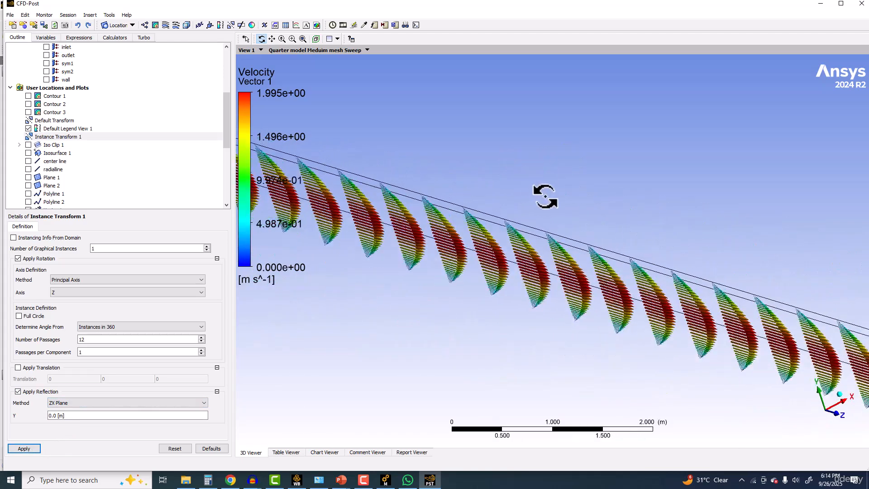
{"action": "scroll", "coordinate": [576, 239], "scroll_direction": "up", "scroll_amount": 5}
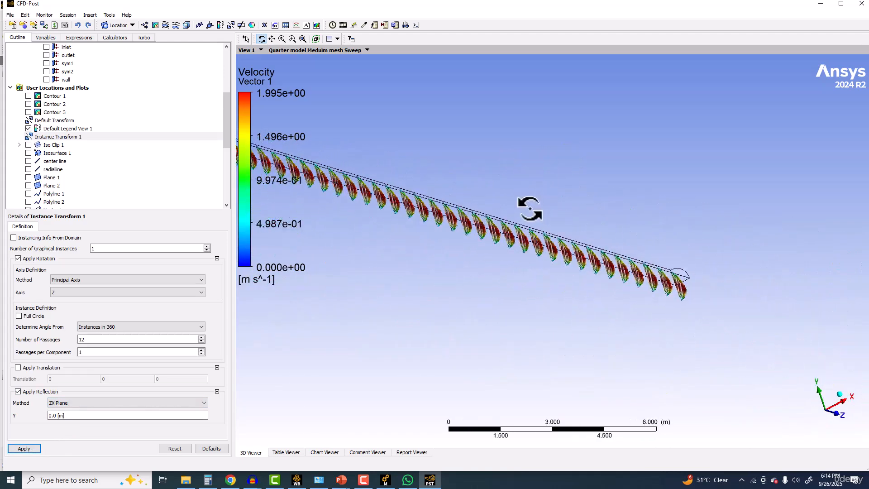
{"action": "scroll", "coordinate": [580, 225], "scroll_direction": "up", "scroll_amount": 2}
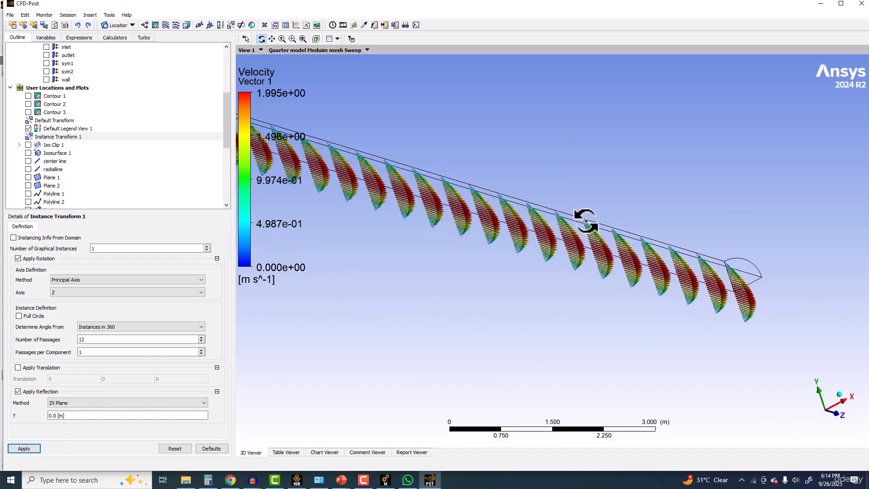
Step: Assign Instance Transform 1 as the instancing transform of the Wireframe
{"action": "scroll", "coordinate": [61, 149], "scroll_direction": "down", "scroll_amount": 3}
{"action": "left_click", "coordinate": [61, 145]}
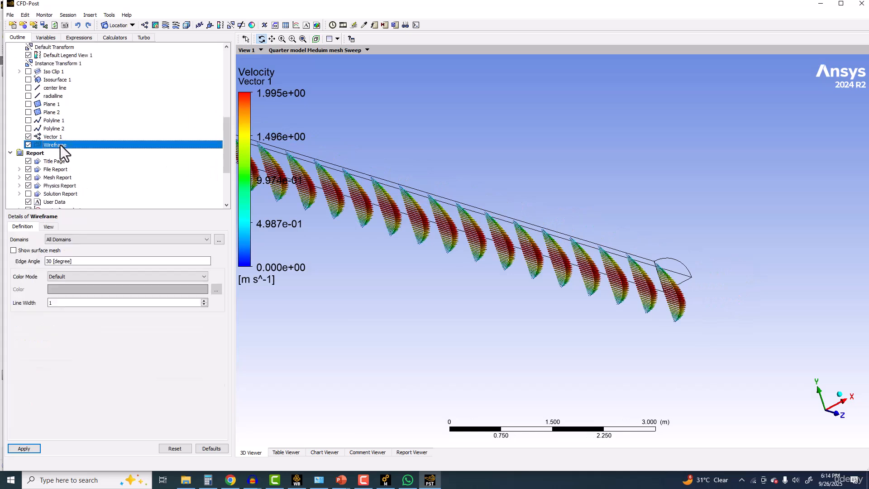
{"action": "left_click", "coordinate": [53, 228]}
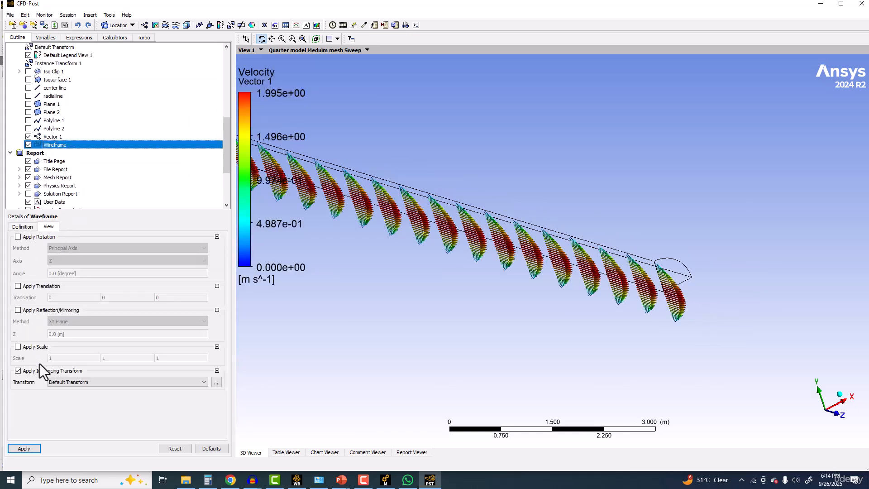
{"action": "left_click", "coordinate": [63, 384]}
{"action": "left_click", "coordinate": [66, 393]}
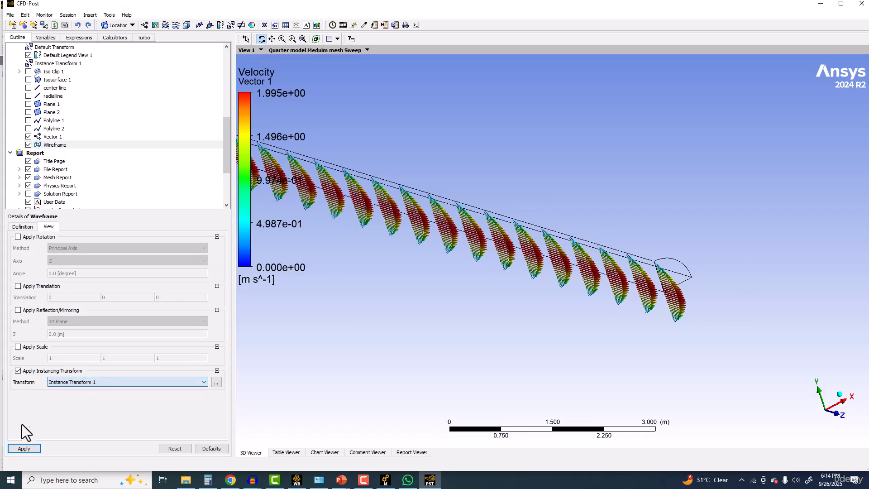
{"action": "left_click", "coordinate": [21, 448]}
{"action": "scroll", "coordinate": [620, 246], "scroll_direction": "up", "scroll_amount": 2}
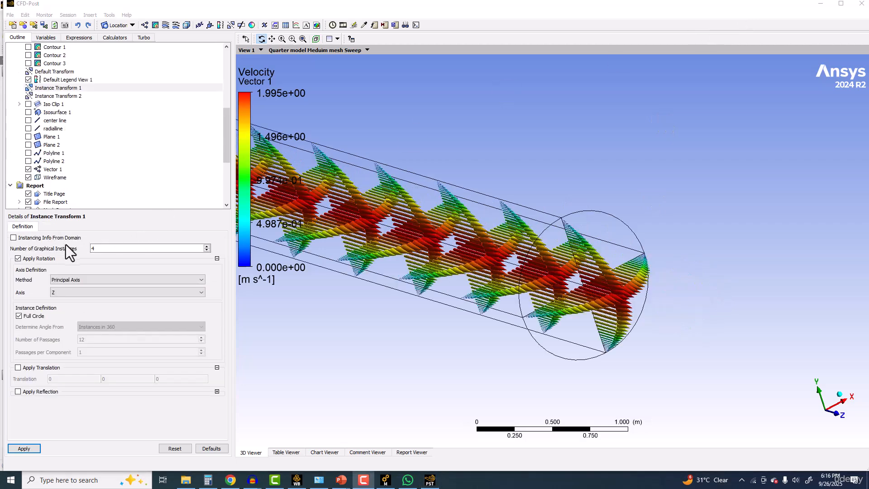
Step: Try 2 graphical instances for the full-circle rotation of Instance Transform 1 and restore 4 instances
{"action": "left_click", "coordinate": [105, 249]}
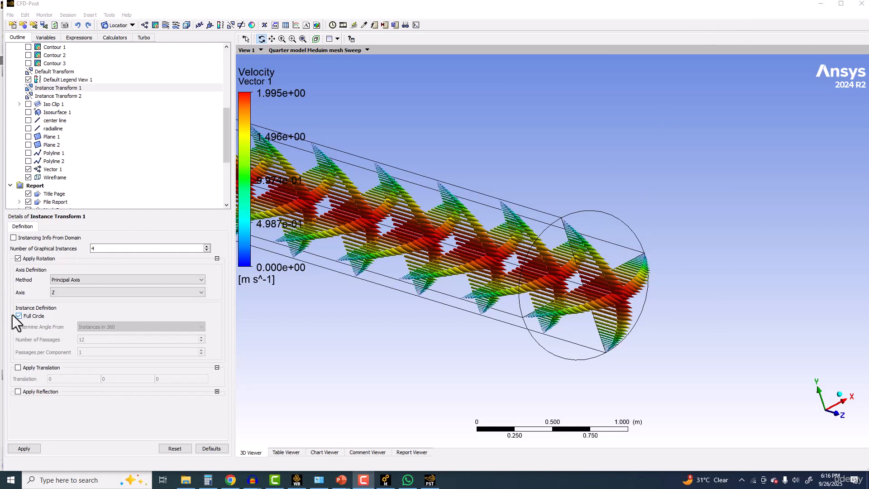
{"action": "left_click", "coordinate": [207, 251]}
{"action": "left_click", "coordinate": [207, 250]}
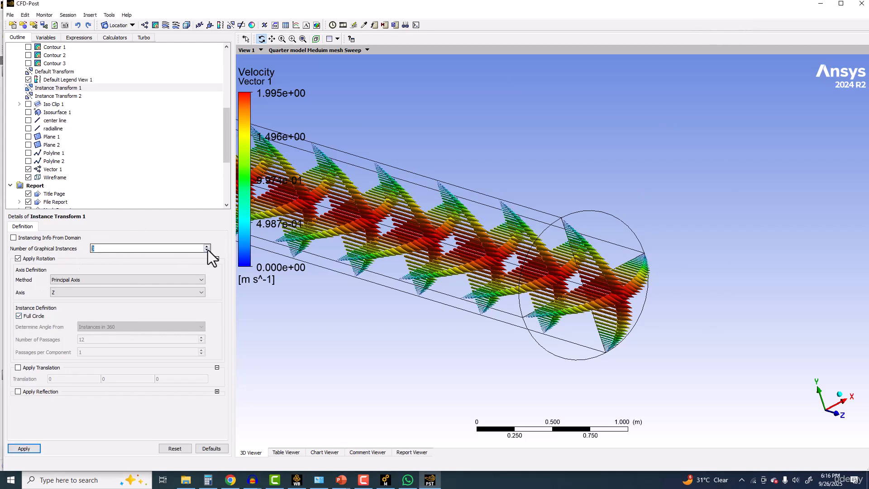
{"action": "left_click", "coordinate": [24, 448]}
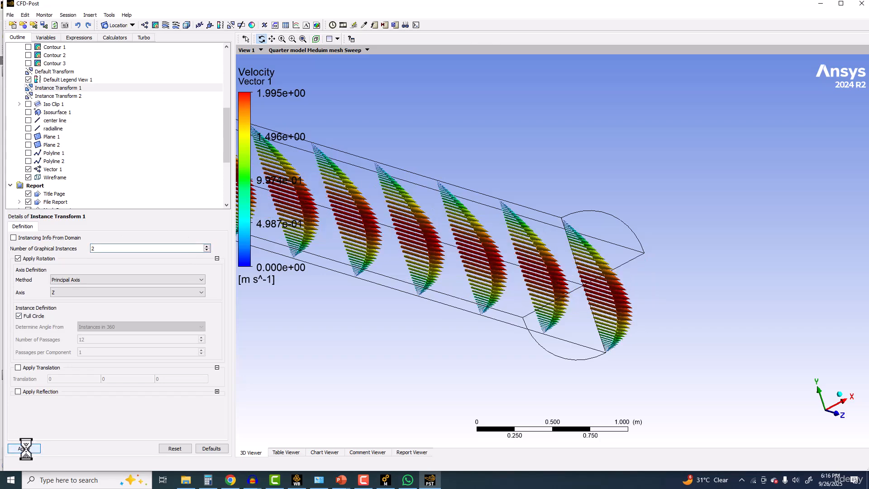
{"action": "left_click", "coordinate": [206, 247]}
{"action": "left_click", "coordinate": [206, 246]}
{"action": "left_click", "coordinate": [24, 448]}
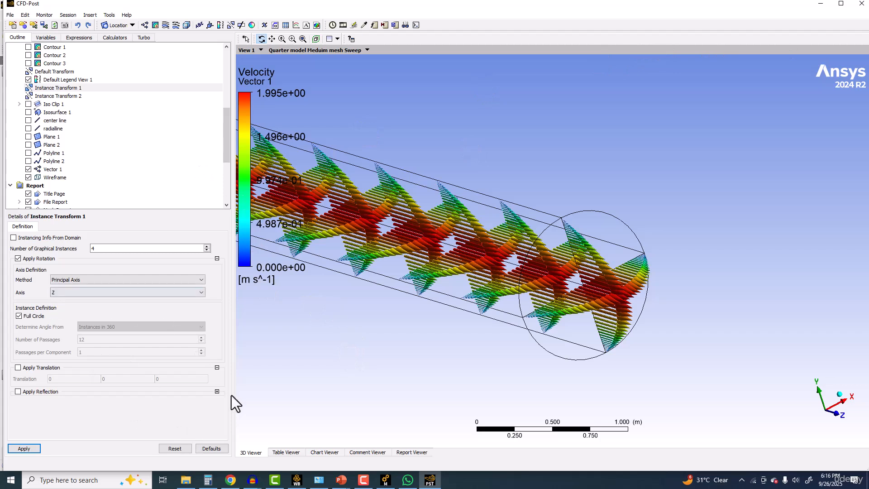
Step: Review the report charts for center line velocity, center line pressure, radial velocity profile and coefficient of friction versus axial distance
{"action": "scroll", "coordinate": [60, 134], "scroll_direction": "down", "scroll_amount": 5}
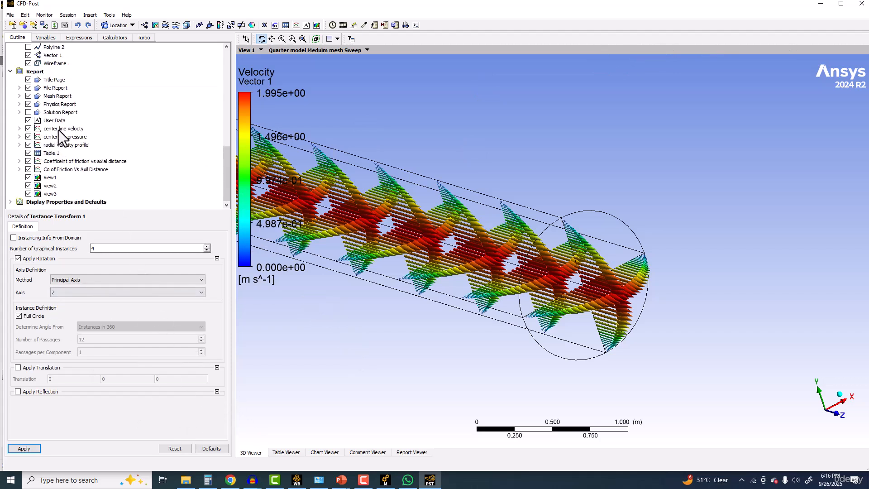
{"action": "left_click", "coordinate": [58, 129]}
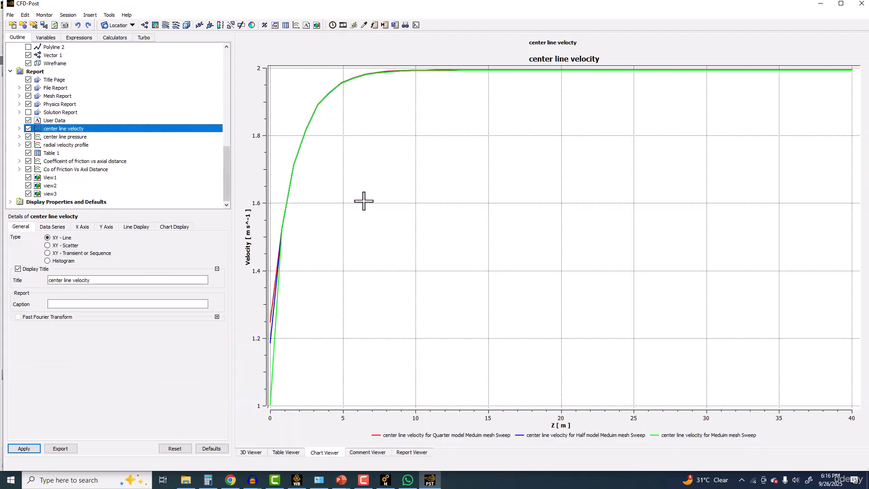
{"action": "left_click", "coordinate": [51, 136]}
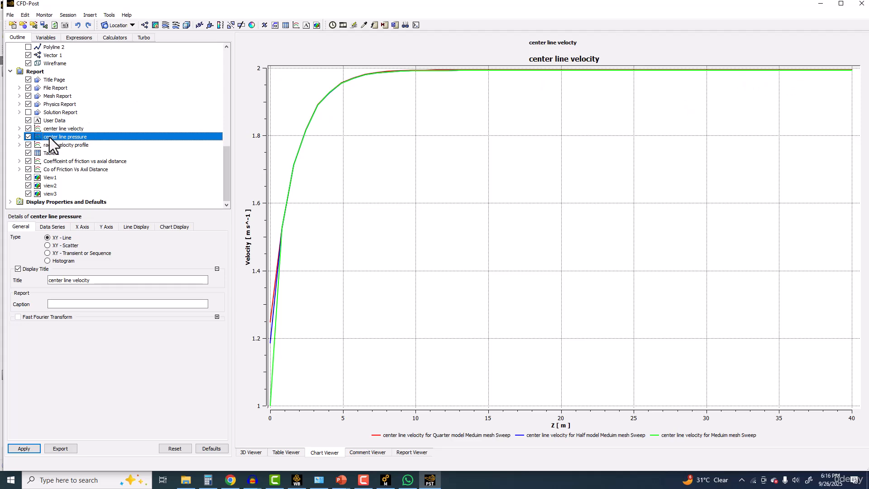
{"action": "left_click", "coordinate": [59, 145]}
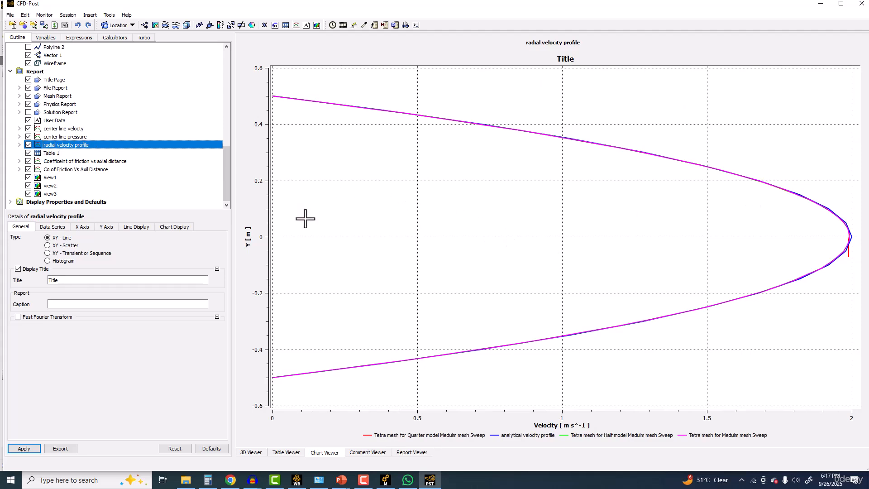
{"action": "left_click", "coordinate": [51, 160]}
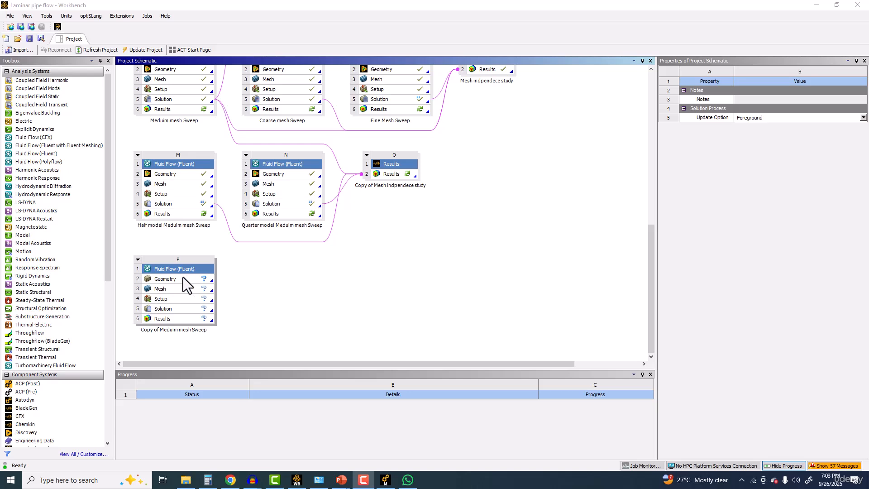
Step: In Workbench, set the geometry analysis type of Copy of Meduim mesh Sweep to 2D and open that geometry in DesignModeler
{"action": "left_click", "coordinate": [183, 279]}
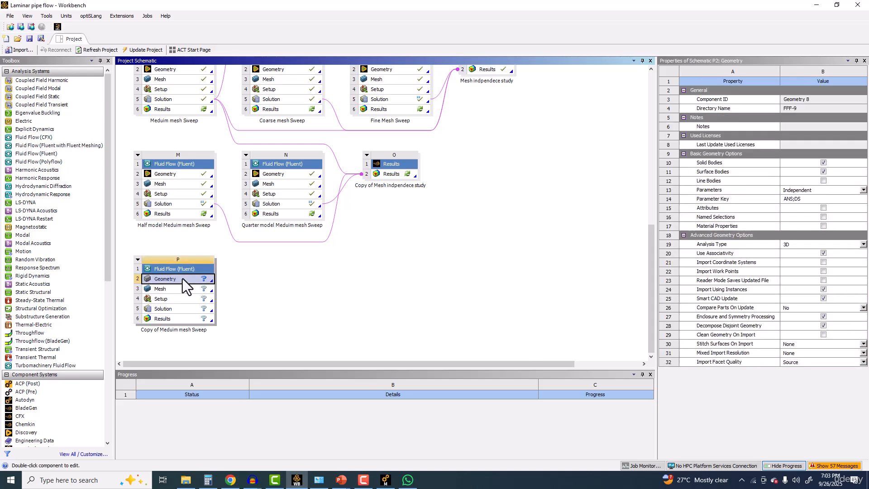
{"action": "left_click", "coordinate": [816, 244]}
{"action": "left_click", "coordinate": [790, 258]}
{"action": "double_click", "coordinate": [159, 280]}
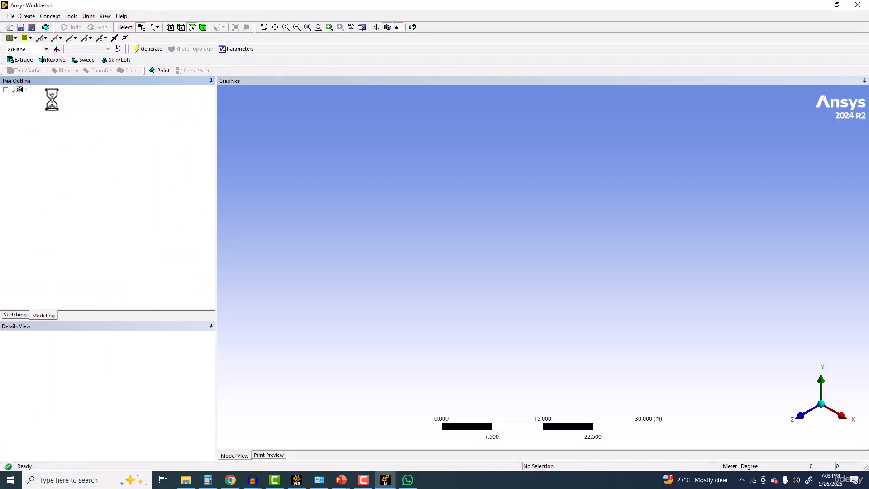
Step: Start sketching on the XY plane with the plane viewed face-on
{"action": "left_click", "coordinate": [49, 98]}
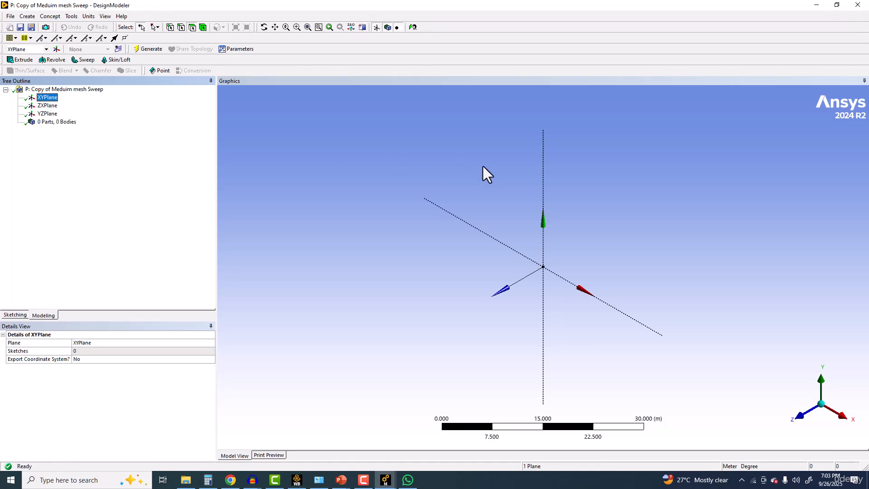
{"action": "left_click", "coordinate": [20, 317]}
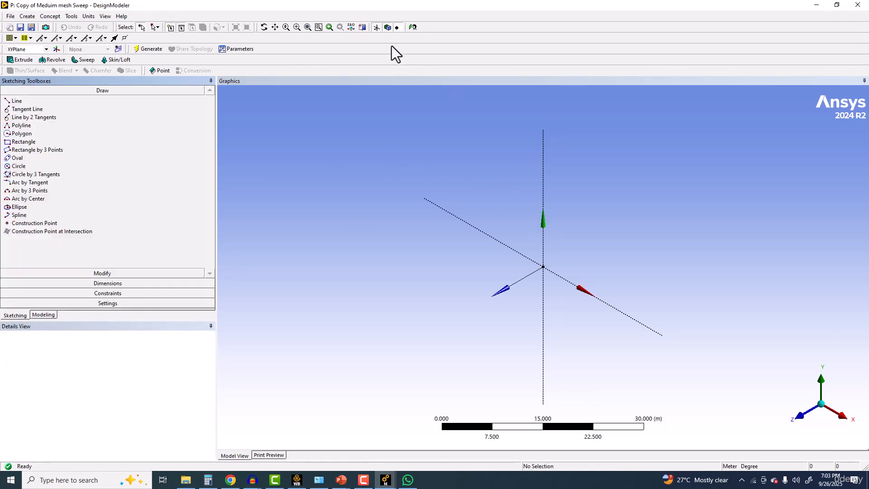
{"action": "left_click", "coordinate": [411, 27]}
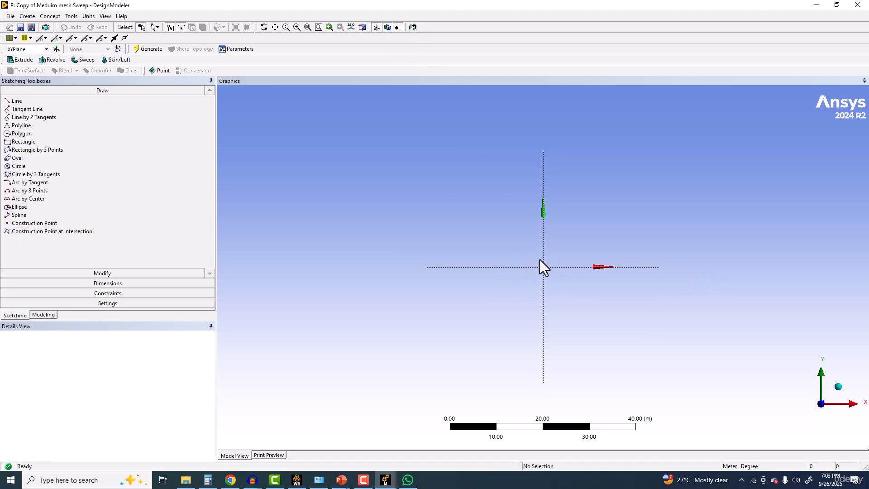
{"action": "mouse_move", "coordinate": [534, 271]}
{"action": "middle_mouse_down"}
{"action": "mouse_move", "coordinate": [549, 282]}
{"action": "mouse_move", "coordinate": [526, 273]}
{"action": "mouse_move", "coordinate": [536, 279]}
{"action": "middle_mouse_up"}
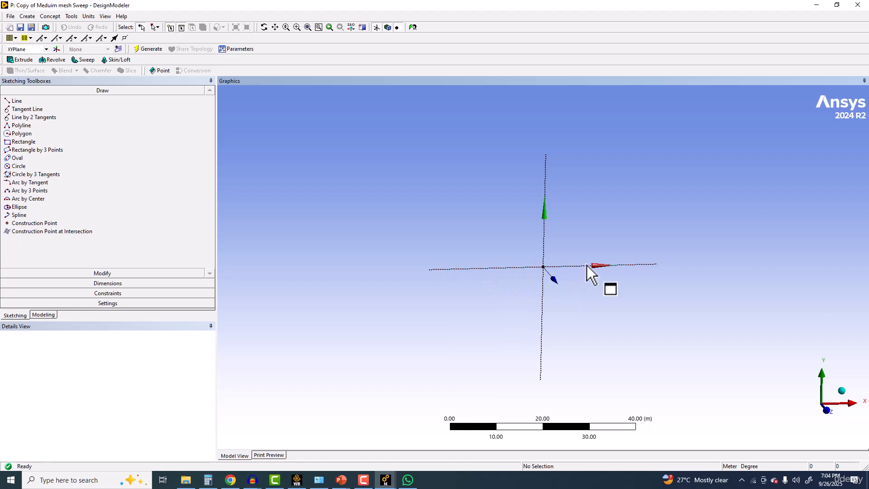
{"action": "left_click", "coordinate": [411, 28]}
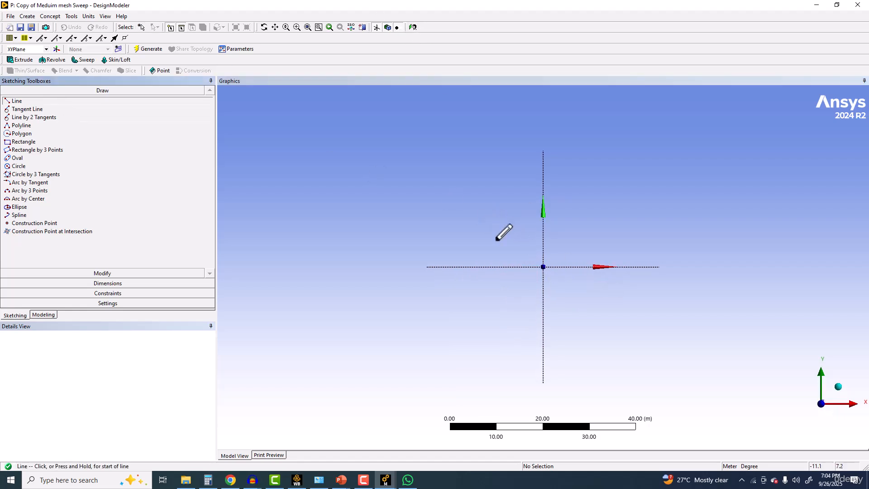
{"action": "left_click", "coordinate": [543, 266]}
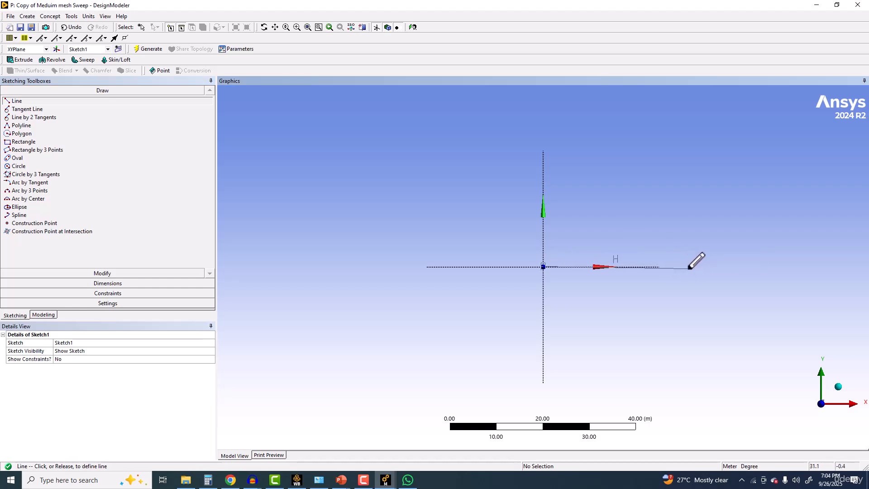
{"action": "left_click", "coordinate": [688, 267]}
{"action": "left_click", "coordinate": [688, 266]}
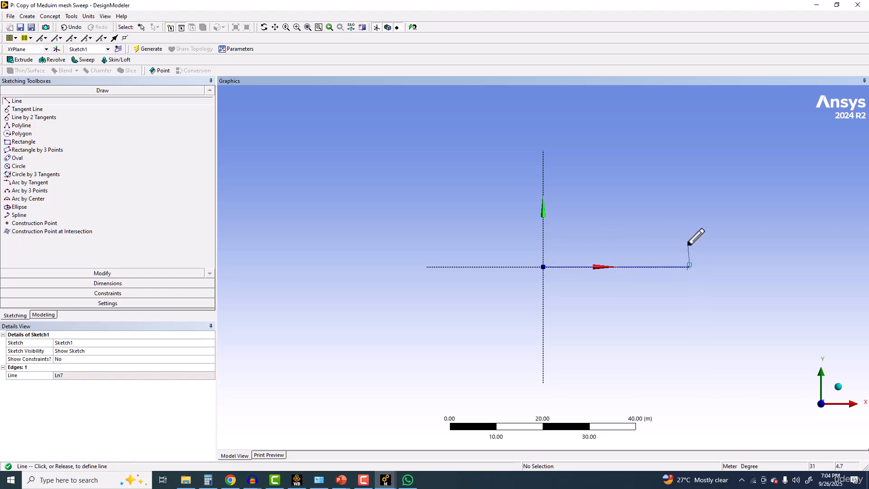
{"action": "left_click", "coordinate": [72, 28]}
Step: Sketch a rectangle from the origin along the positive X axis, about 52 m long and 4.3 m high
{"action": "left_click", "coordinate": [23, 141]}
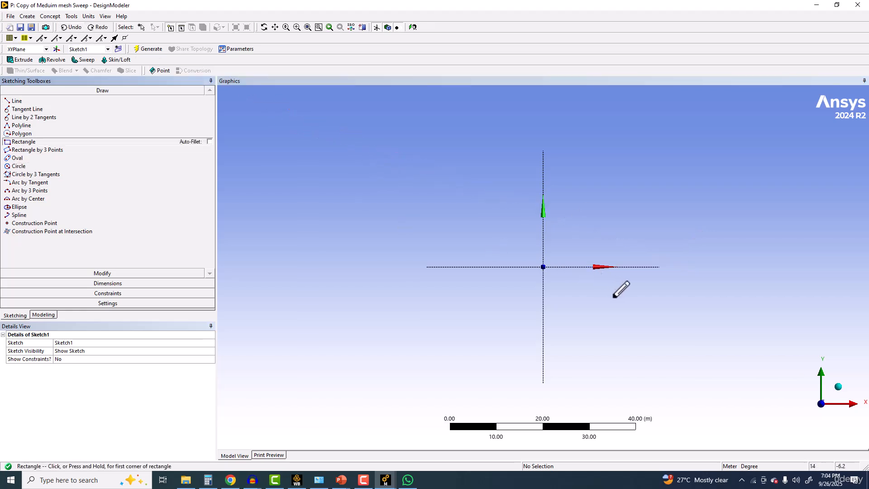
{"action": "left_click", "coordinate": [543, 267]}
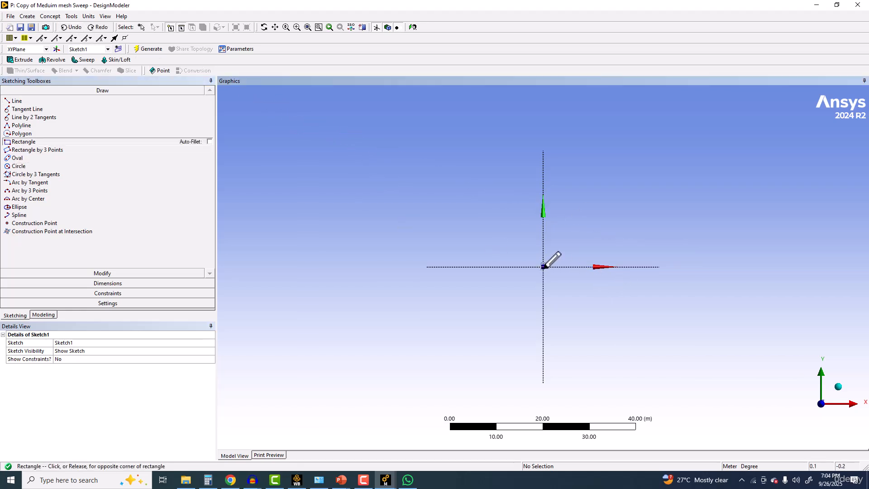
{"action": "left_click", "coordinate": [786, 247]}
Step: Dimension the rectangle's height at the end away from the origin
{"action": "left_click", "coordinate": [108, 284]}
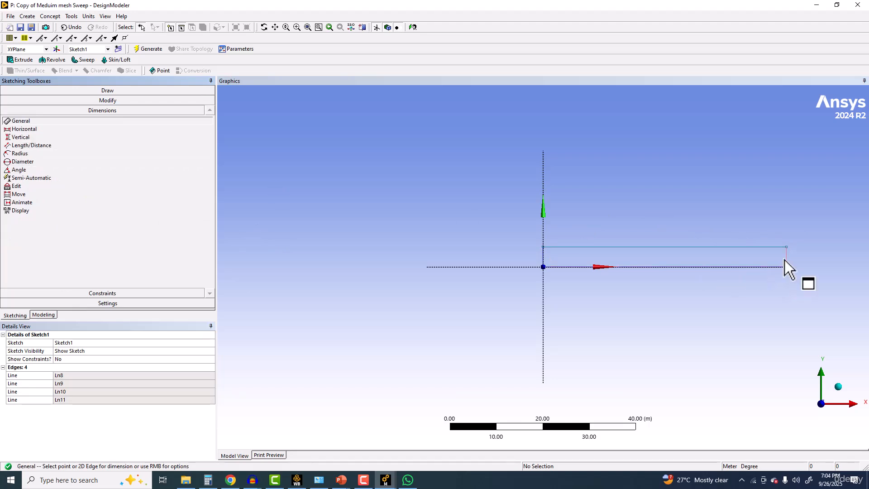
{"action": "left_click", "coordinate": [786, 247]}
{"action": "left_click", "coordinate": [801, 240]}
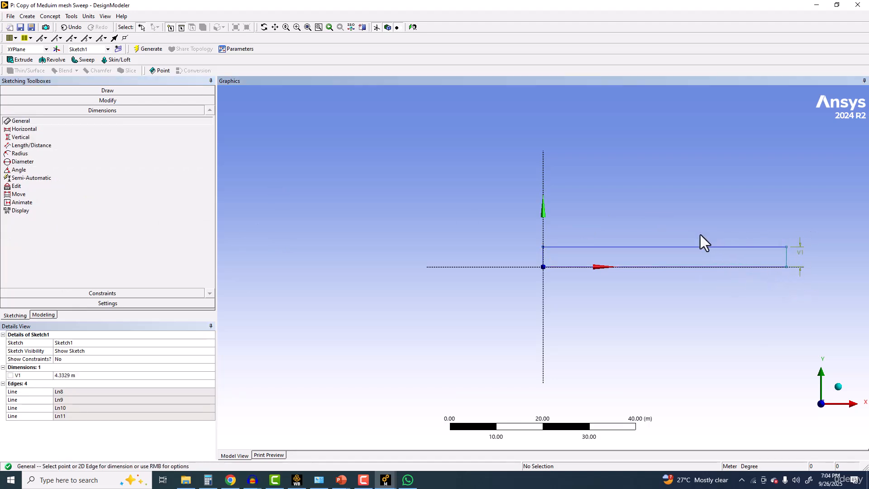
Step: Dimension the rectangle's horizontal length and set it to 40 m
{"action": "left_click", "coordinate": [691, 246]}
{"action": "left_click", "coordinate": [685, 228]}
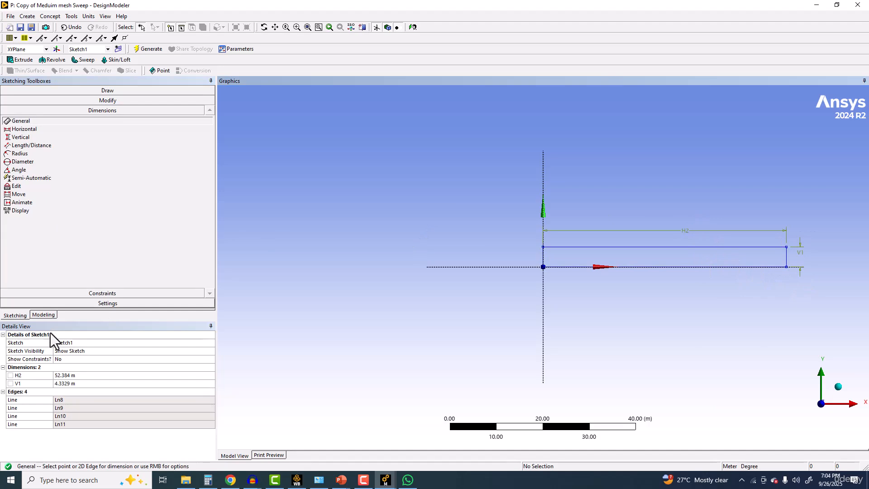
{"action": "left_click", "coordinate": [66, 373]}
{"action": "type", "text": "40"}
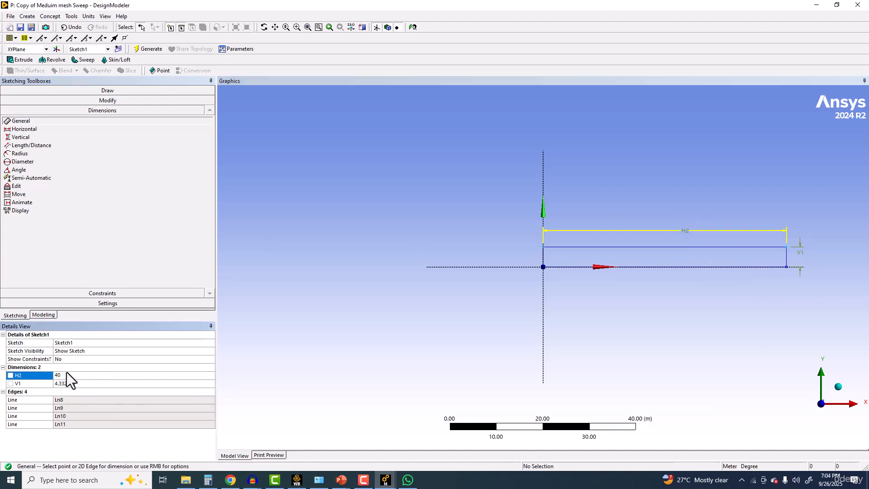
Step: Set the rectangle's height dimension to 0.5 m
{"action": "left_click", "coordinate": [104, 386]}
{"action": "type", "text": "0.5"}
{"action": "key", "text": "Return"}
Step: Generate a surface from Sketch1 with Add Material and hide the plane display
{"action": "scroll", "coordinate": [820, 239], "scroll_direction": "up", "scroll_amount": 2}
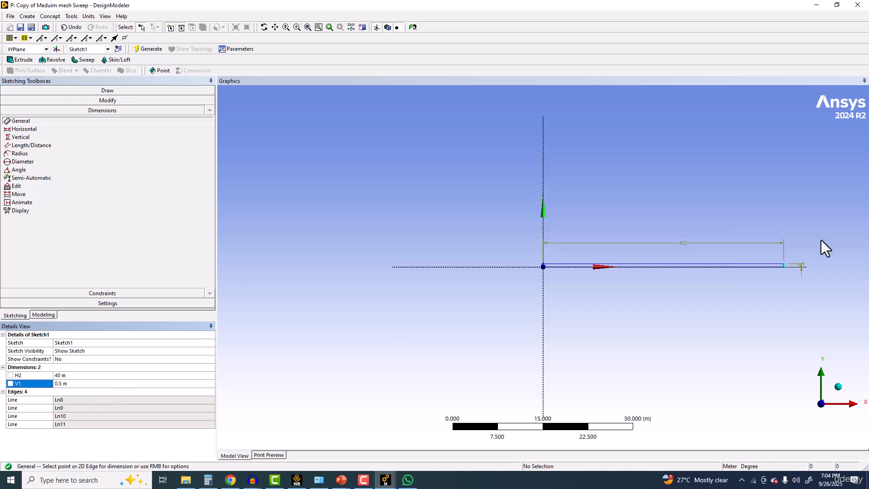
{"action": "scroll", "coordinate": [663, 338], "scroll_direction": "up", "scroll_amount": 3}
{"action": "middle_click_drag", "start_coordinate": [664, 337], "coordinate": [417, 340], "text": "ctrl"}
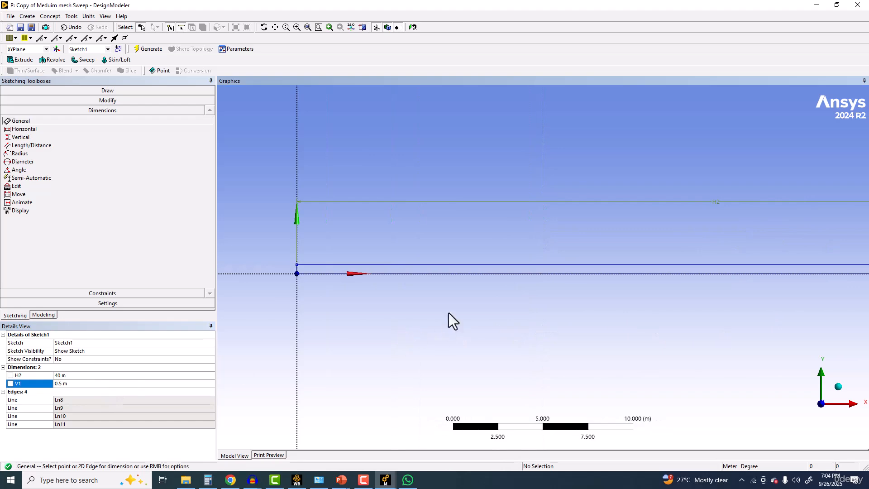
{"action": "scroll", "coordinate": [514, 249], "scroll_direction": "down", "scroll_amount": 1}
{"action": "middle_click_drag", "start_coordinate": [514, 249], "coordinate": [375, 221], "text": "ctrl"}
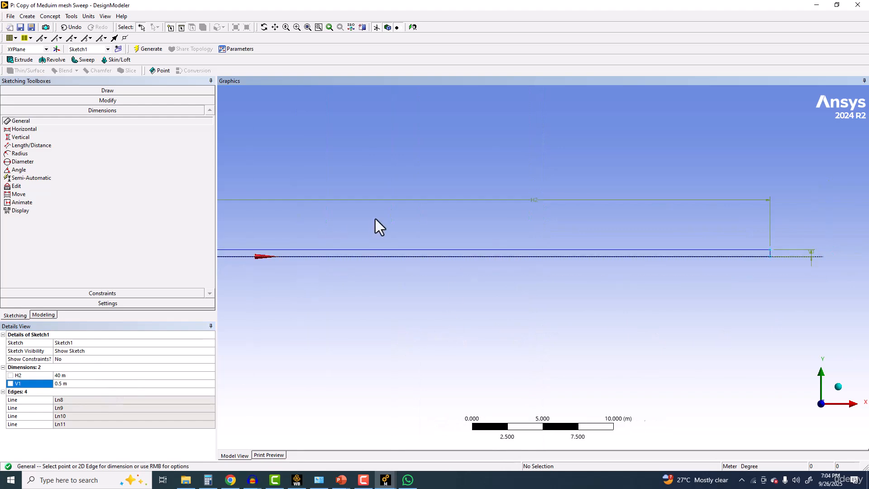
{"action": "left_click", "coordinate": [57, 16]}
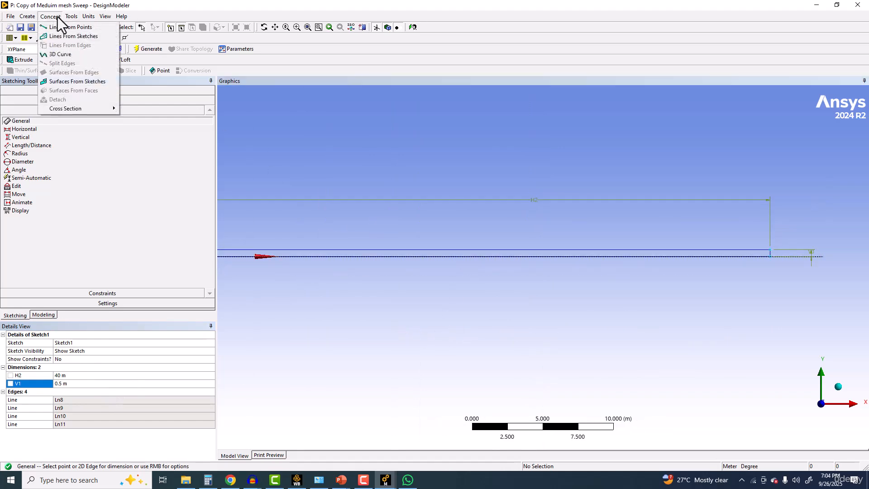
{"action": "left_click", "coordinate": [67, 83]}
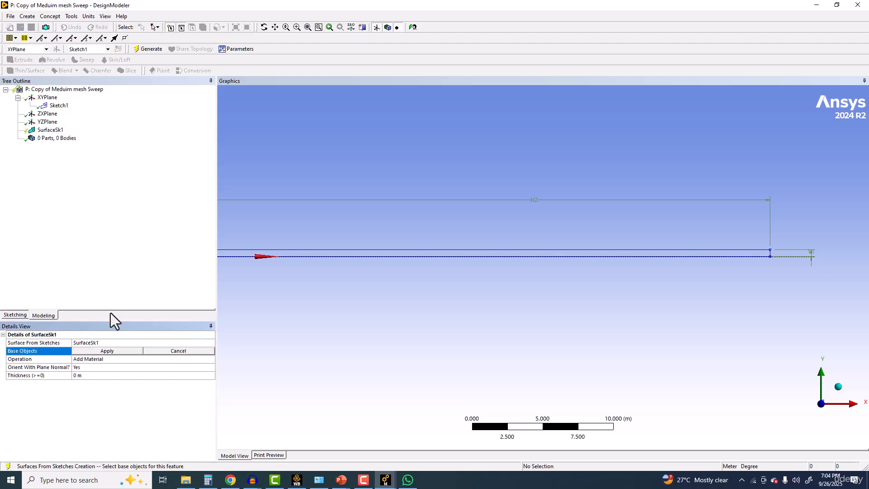
{"action": "left_click", "coordinate": [118, 352]}
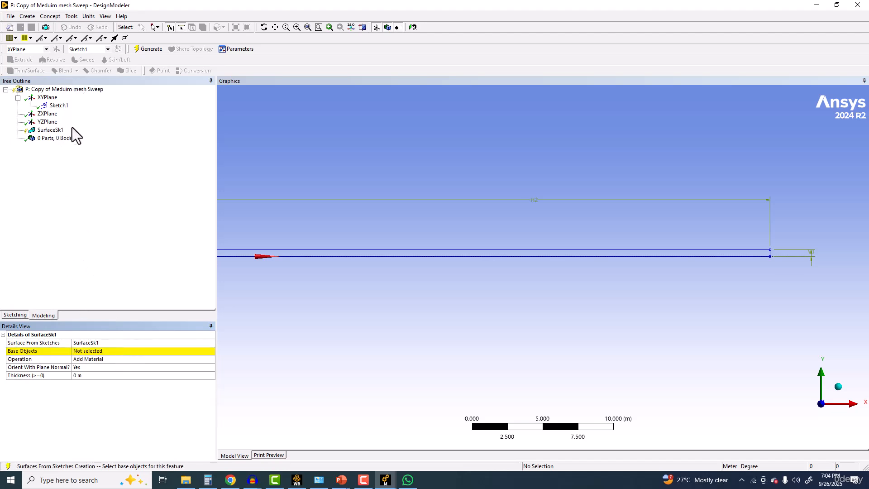
{"action": "left_click", "coordinate": [86, 350]}
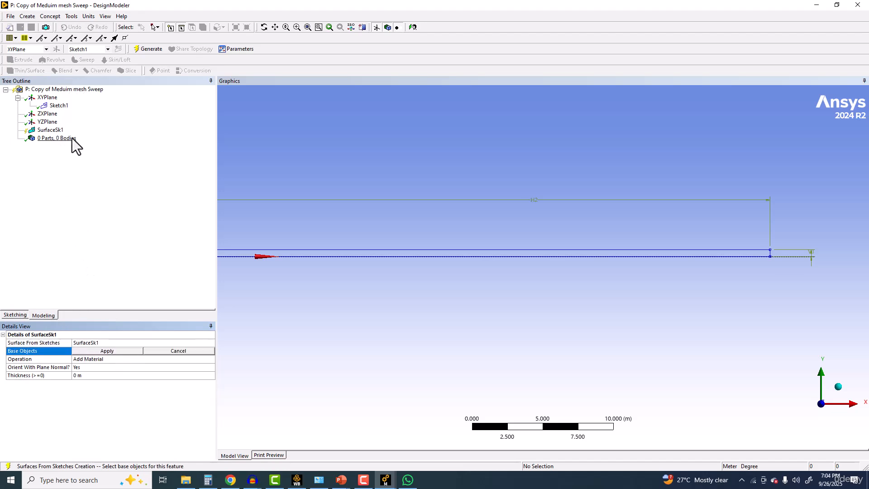
{"action": "left_click", "coordinate": [59, 105]}
{"action": "left_click", "coordinate": [110, 351]}
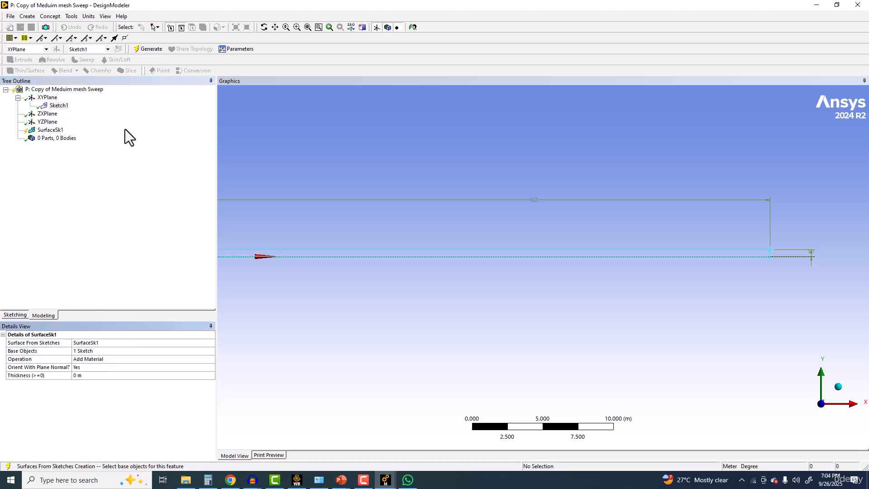
{"action": "left_click", "coordinate": [148, 49]}
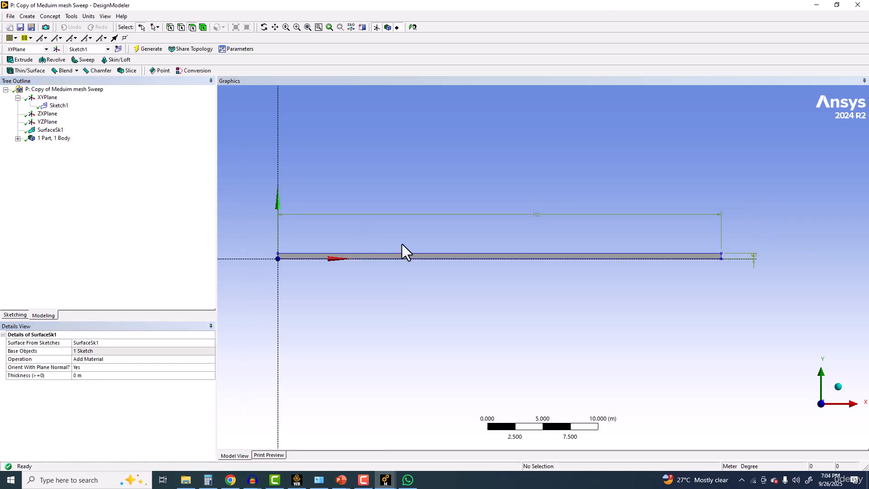
{"action": "left_click", "coordinate": [376, 28]}
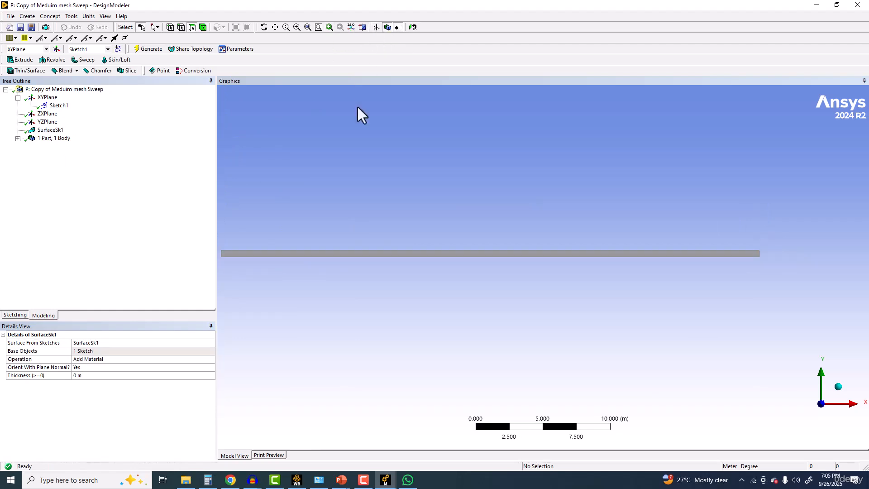
Step: Create and generate a named selection called Inlet on the short vertical edge at the origin end of the surface
{"action": "scroll", "coordinate": [444, 141], "scroll_direction": "up", "scroll_amount": 2}
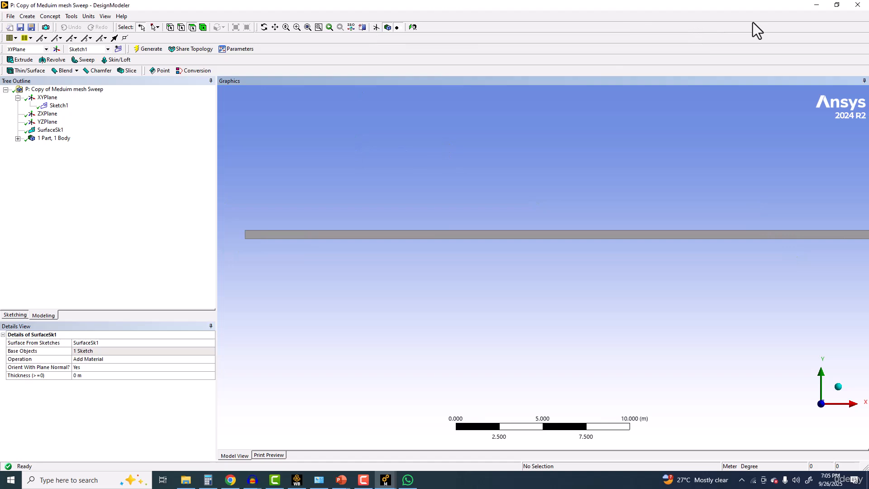
{"action": "scroll", "coordinate": [408, 162], "scroll_direction": "up", "scroll_amount": 1}
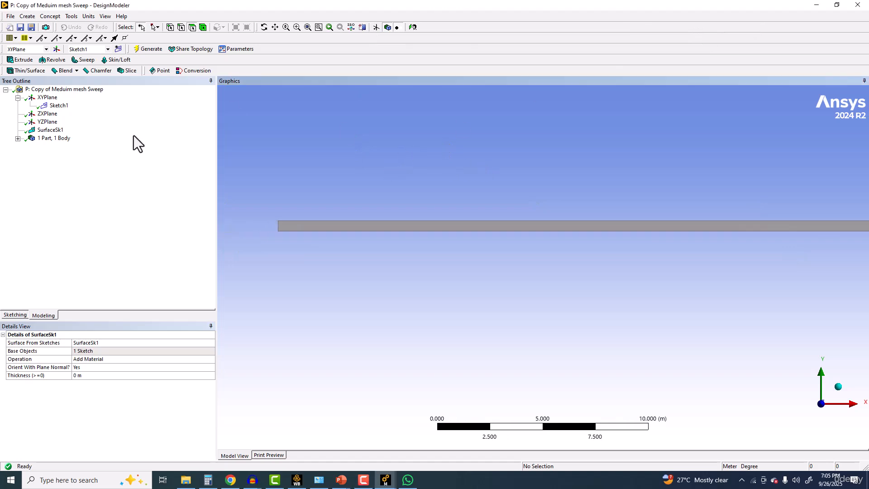
{"action": "left_click", "coordinate": [183, 27]}
{"action": "scroll", "coordinate": [253, 190], "scroll_direction": "up", "scroll_amount": 3}
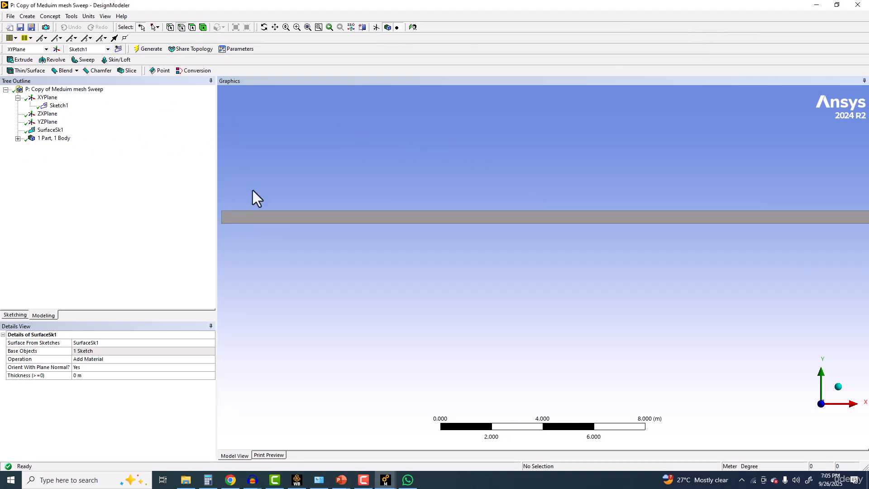
{"action": "middle_click_drag", "start_coordinate": [247, 213], "coordinate": [416, 226], "text": "ctrl"}
{"action": "left_click", "coordinate": [370, 229]}
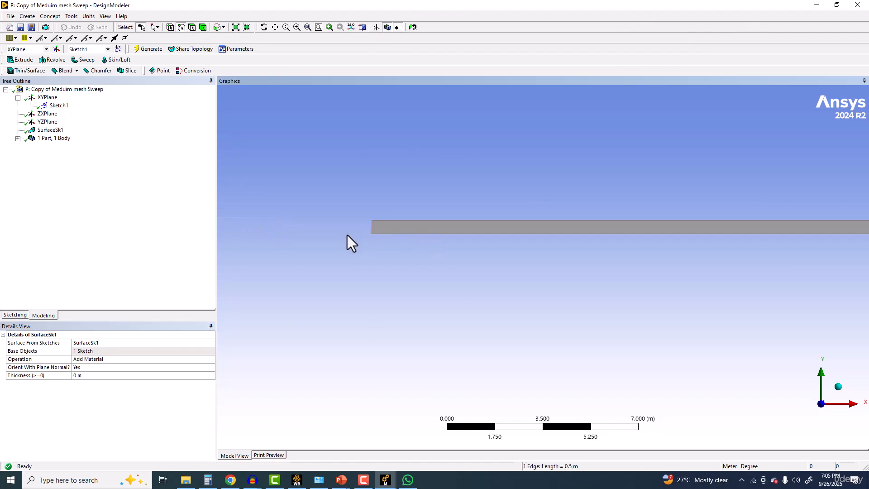
{"action": "scroll", "coordinate": [319, 224], "scroll_direction": "up", "scroll_amount": 2}
{"action": "right_click", "coordinate": [335, 145]}
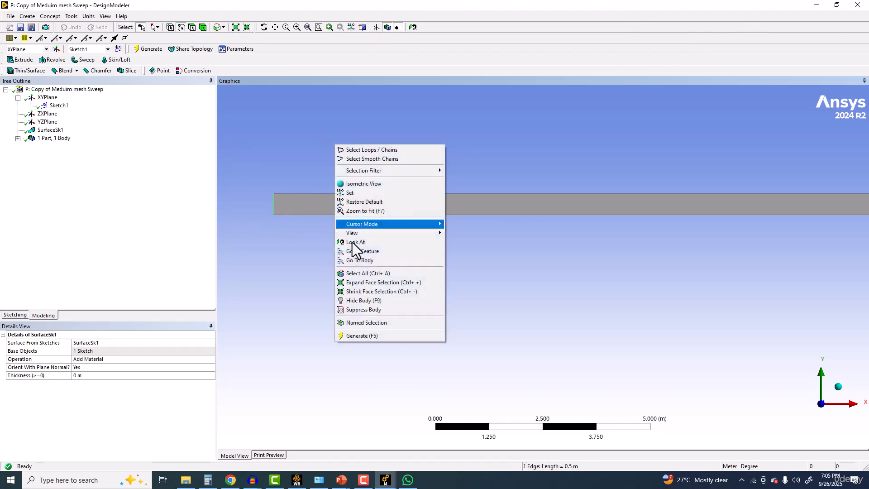
{"action": "left_click", "coordinate": [364, 322]}
{"action": "left_click", "coordinate": [77, 351]}
{"action": "left_click", "coordinate": [78, 341]}
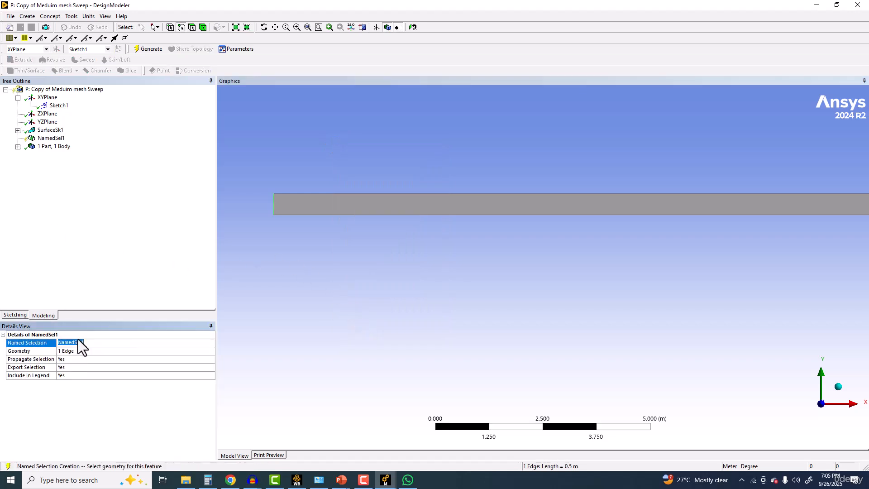
{"action": "type", "text": "Inlet"}
{"action": "key", "text": "Return"}
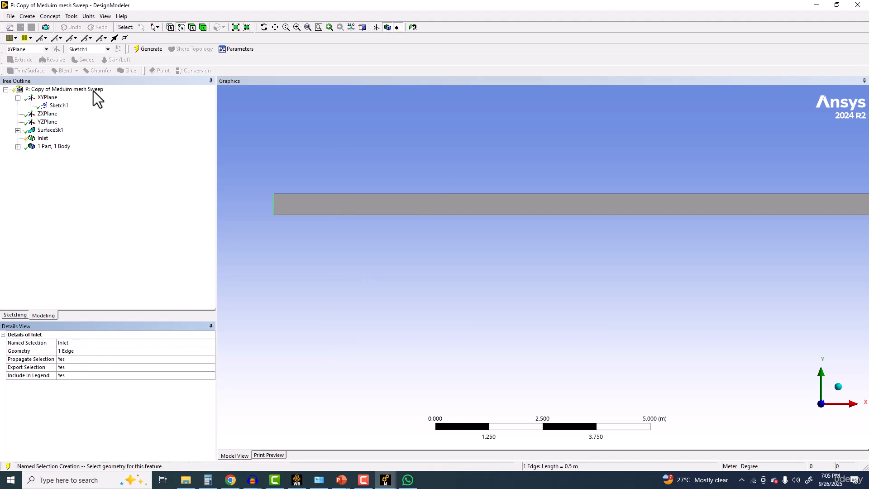
{"action": "left_click", "coordinate": [148, 48]}
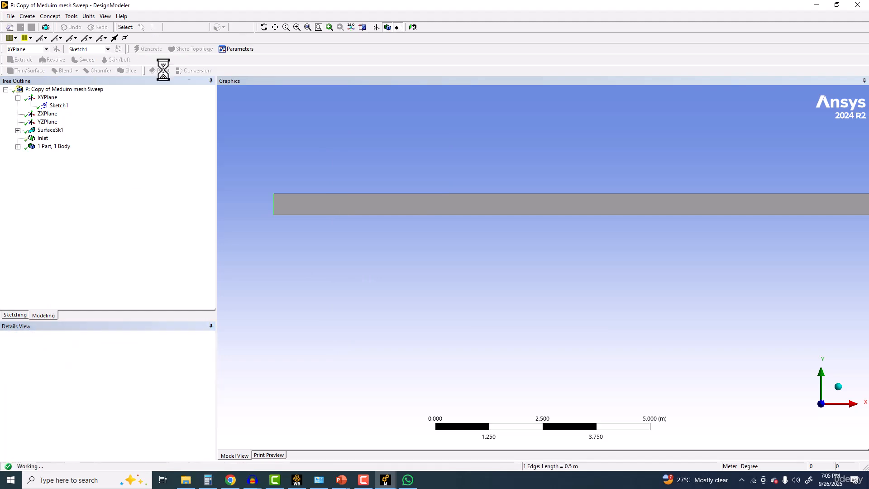
Step: Create and generate a named selection called Wall on the upper long edge of the surface
{"action": "left_click", "coordinate": [300, 193]}
{"action": "right_click", "coordinate": [285, 160]}
{"action": "left_click", "coordinate": [295, 351]}
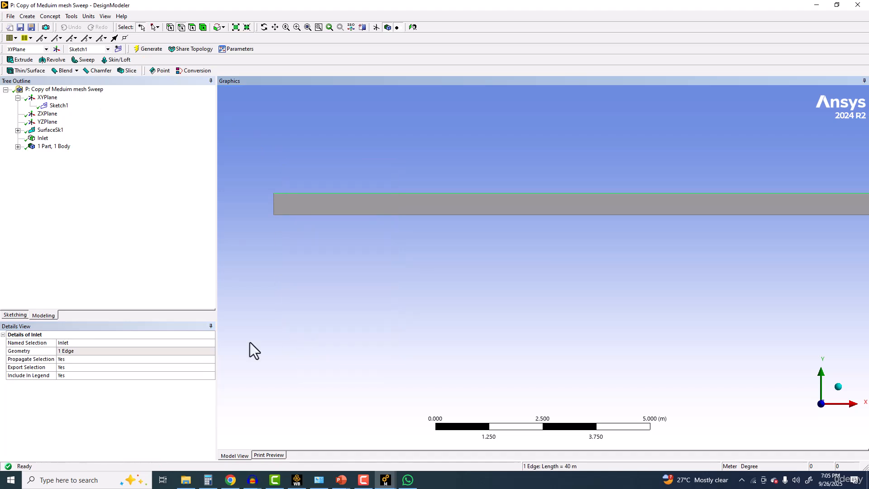
{"action": "left_click", "coordinate": [95, 351]}
{"action": "left_click", "coordinate": [71, 342]}
{"action": "type", "text": "Wal"}
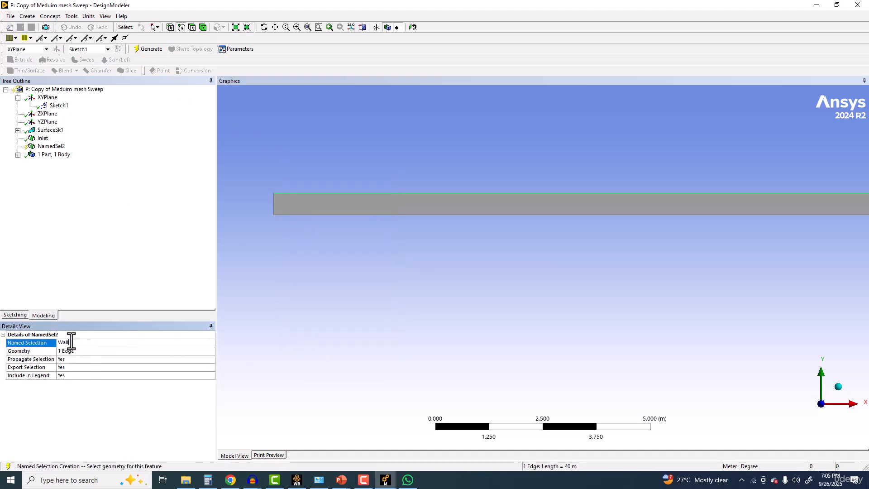
{"action": "type", "text": "l"}
{"action": "key", "text": "Return"}
{"action": "left_click", "coordinate": [149, 49]}
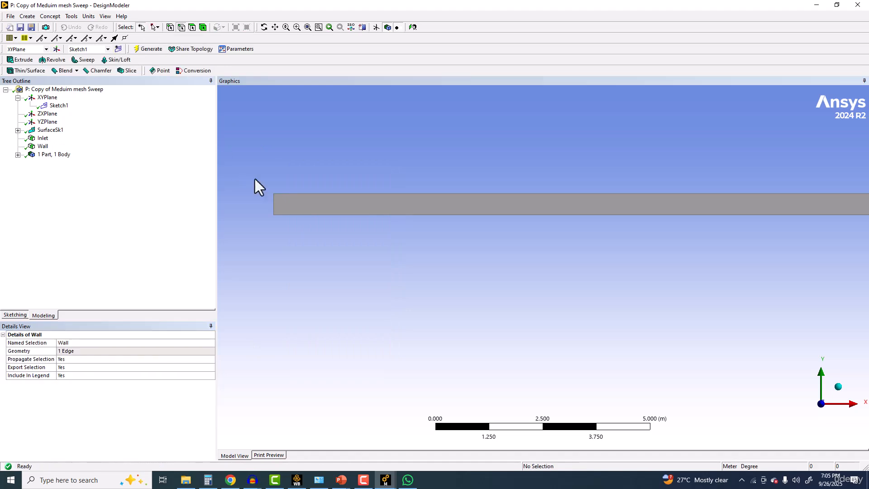
Step: Create and generate a named selection called Axis on the lower long edge of the surface
{"action": "left_click", "coordinate": [310, 214]}
{"action": "right_click", "coordinate": [305, 243]}
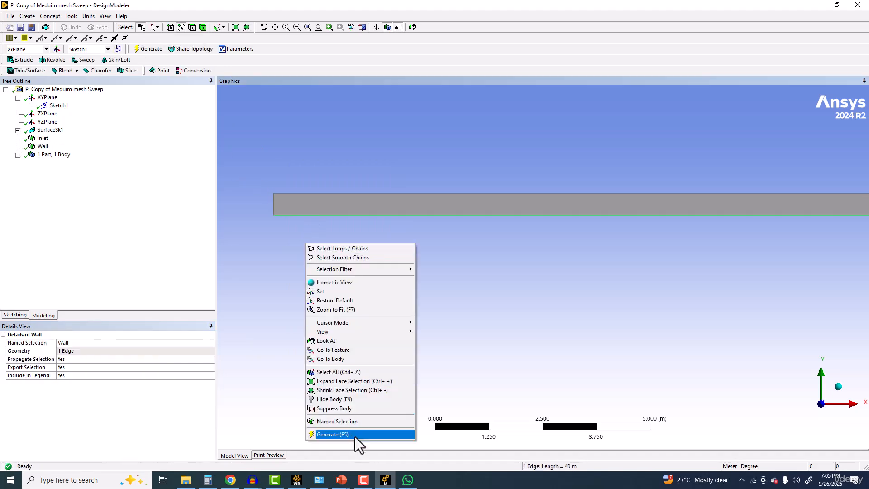
{"action": "left_click", "coordinate": [352, 421]}
{"action": "left_click", "coordinate": [70, 343]}
{"action": "type", "text": "A"}
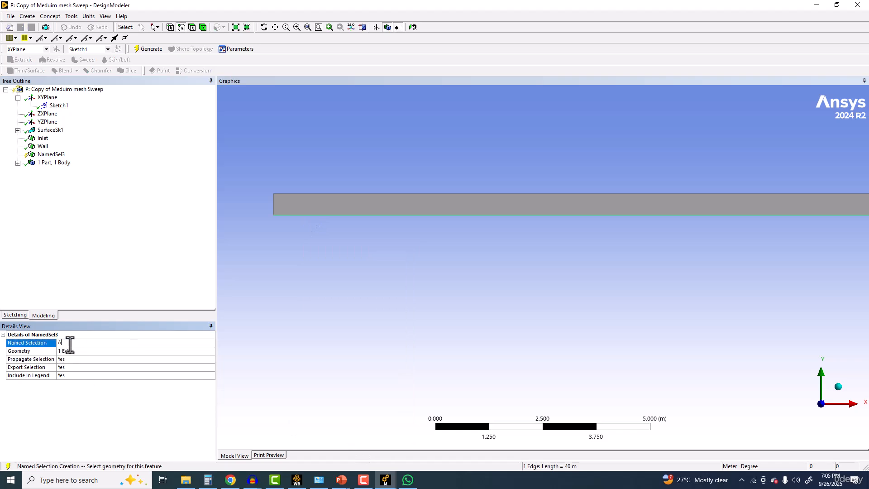
{"action": "key", "text": "Return"}
{"action": "left_click", "coordinate": [152, 48]}
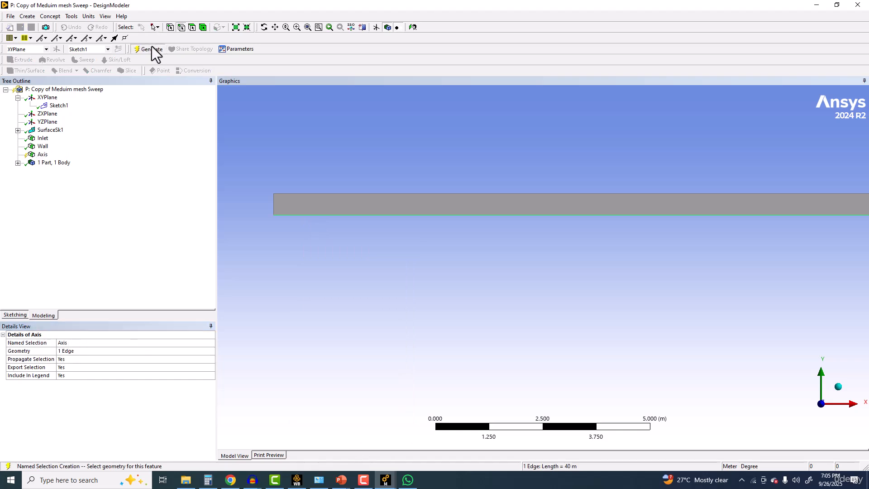
Step: Create and generate a named selection called Outlet on the short vertical edge at the end away from the origin
{"action": "scroll", "coordinate": [465, 157], "scroll_direction": "down", "scroll_amount": 5}
{"action": "middle_click_drag", "start_coordinate": [470, 217], "coordinate": [272, 231], "text": "ctrl"}
{"action": "middle_click_drag", "start_coordinate": [666, 242], "coordinate": [298, 249], "text": "ctrl"}
{"action": "scroll", "coordinate": [624, 271], "scroll_direction": "up", "scroll_amount": 5}
{"action": "middle_click_drag", "start_coordinate": [646, 261], "coordinate": [432, 275], "text": "ctrl"}
{"action": "left_click", "coordinate": [566, 260]}
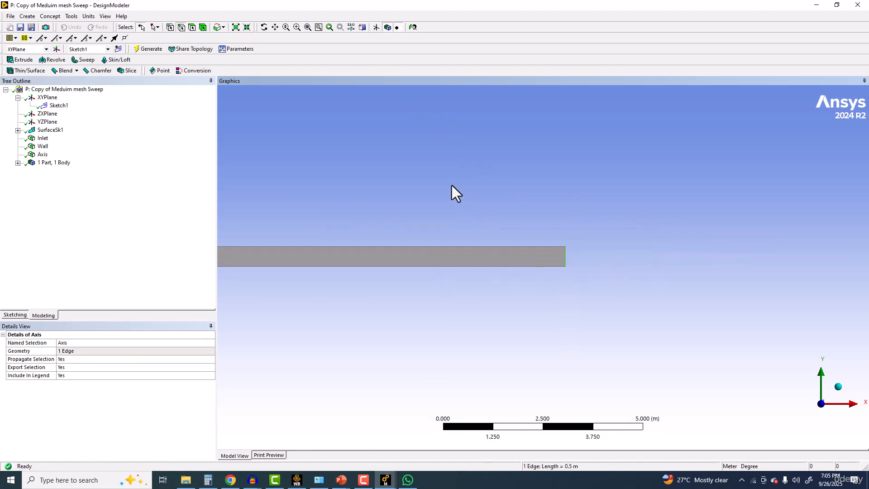
{"action": "right_click", "coordinate": [452, 185]}
{"action": "left_click", "coordinate": [482, 361]}
{"action": "left_click", "coordinate": [75, 342]}
{"action": "type", "text": "Outlet"}
{"action": "key", "text": "Return"}
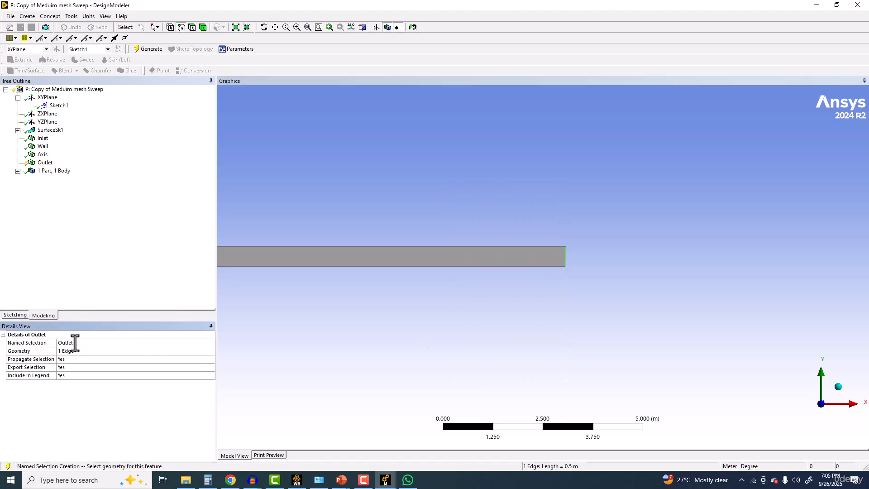
{"action": "left_click", "coordinate": [148, 50]}
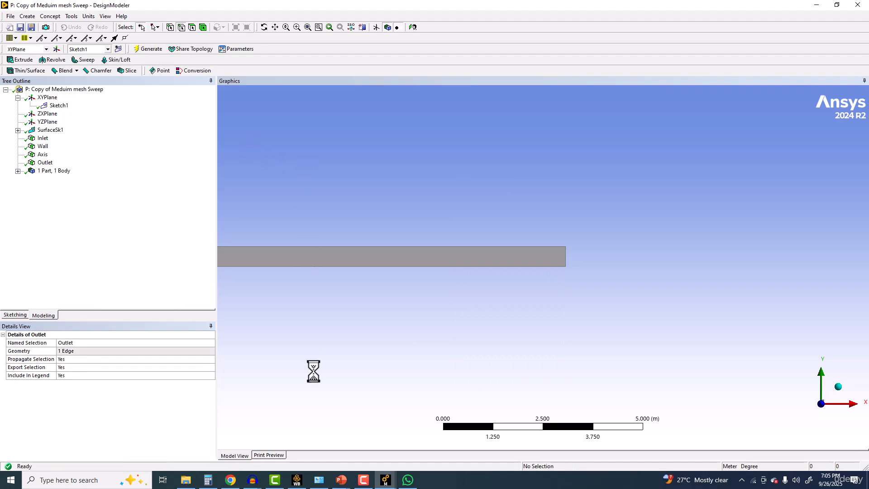
Step: Switch to Workbench, start opening the mesh of Copy of Meduim mesh Sweep, and move the DesignModeler window out of the way
{"action": "left_click", "coordinate": [292, 482]}
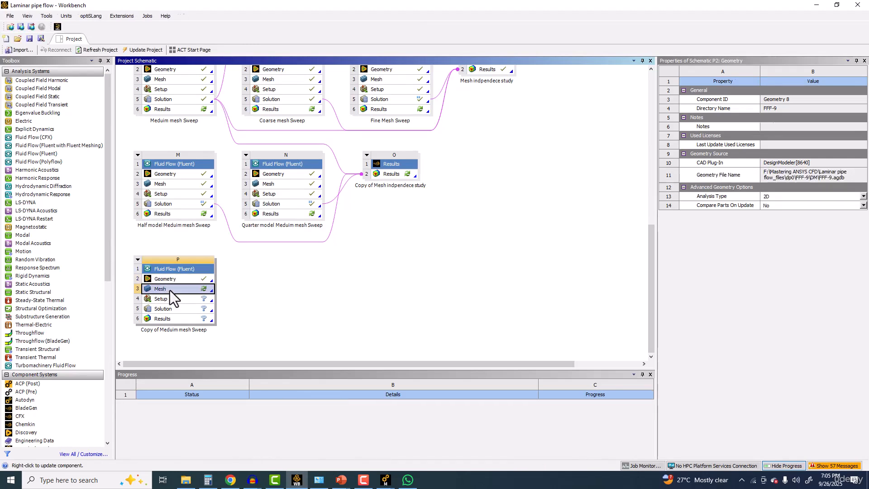
{"action": "double_click", "coordinate": [170, 289]}
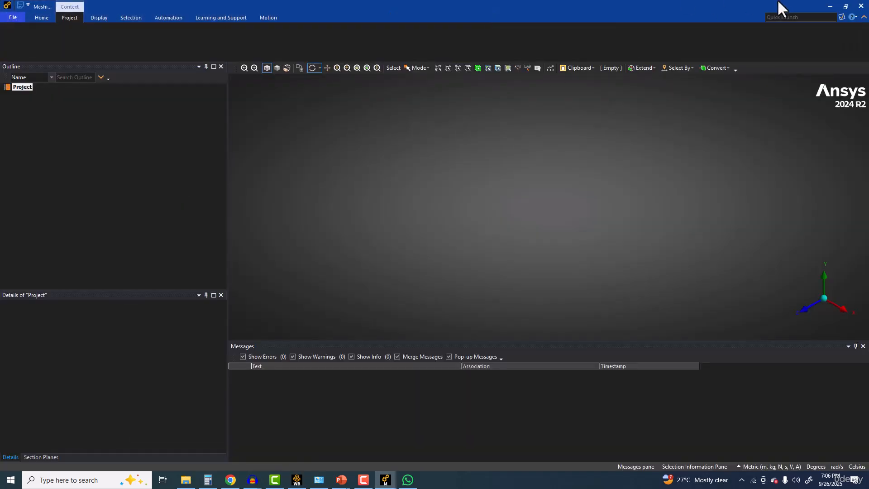
{"action": "left_click", "coordinate": [831, 6]}
{"action": "left_click", "coordinate": [59, 142]}
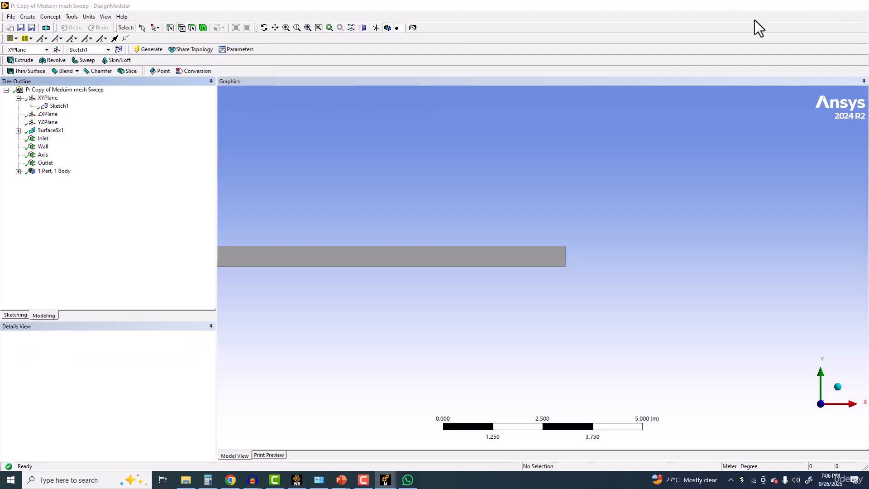
{"action": "left_click", "coordinate": [822, 5]}
Step: Open the mesh of Half model Meduim mesh Sweep in Meshing and expand its list of mesh controls
{"action": "left_click", "coordinate": [173, 184]}
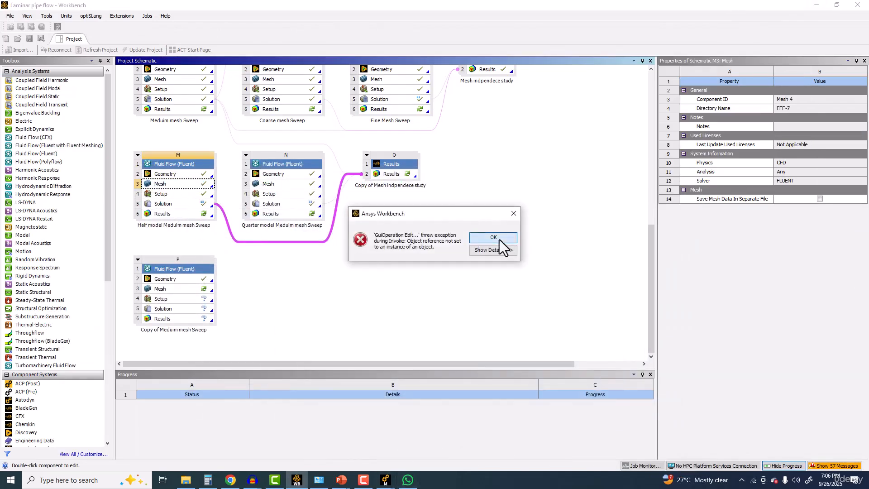
{"action": "left_click", "coordinate": [498, 240]}
{"action": "double_click", "coordinate": [207, 184]}
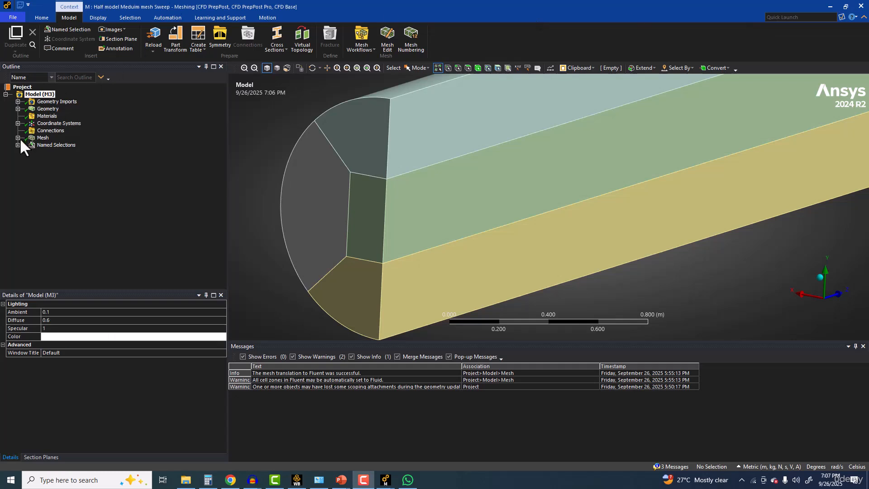
{"action": "left_click", "coordinate": [18, 137]}
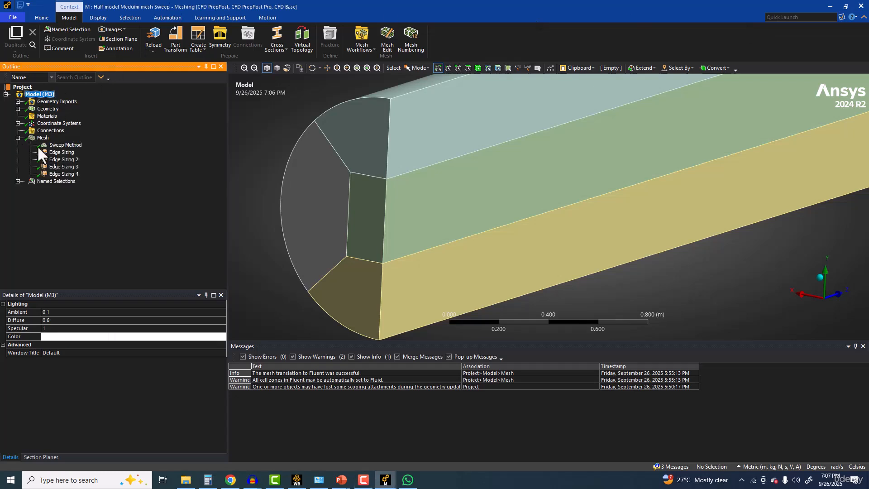
Step: Review the scoped edges, division counts and bias settings of the half model's four edge sizings
{"action": "left_click", "coordinate": [53, 152]}
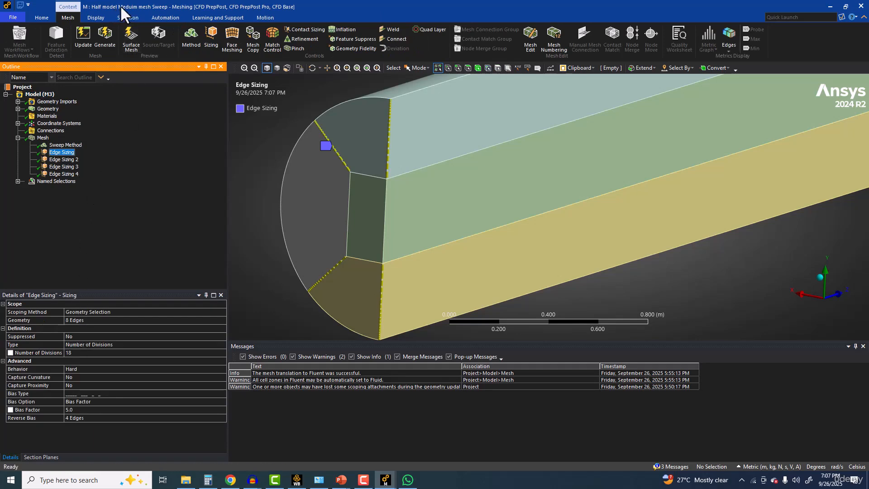
{"action": "left_click", "coordinate": [62, 160]}
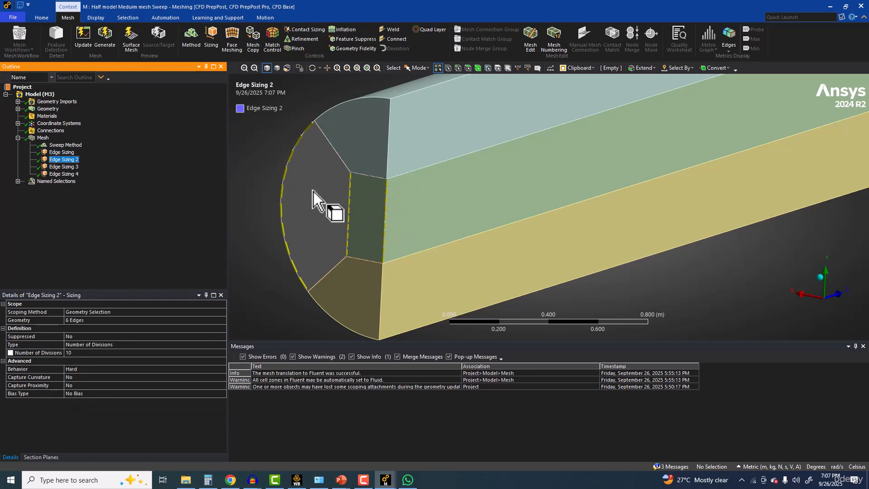
{"action": "left_click", "coordinate": [66, 167]}
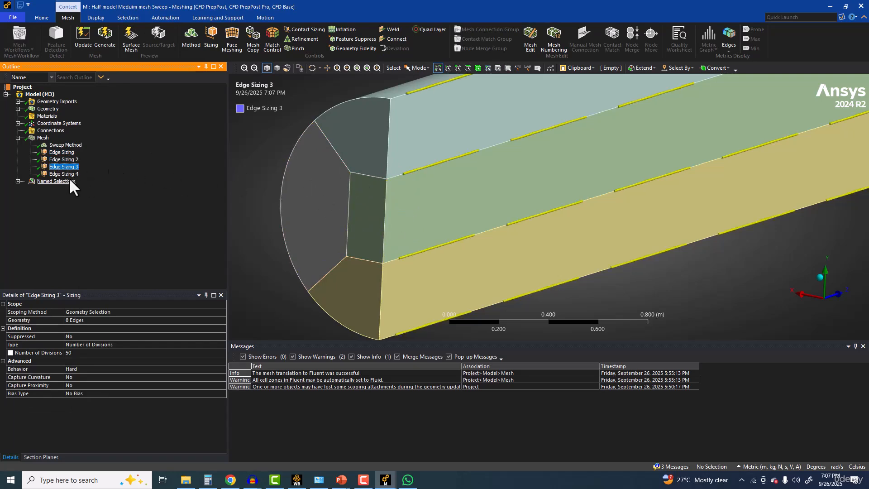
{"action": "key", "text": "Down"}
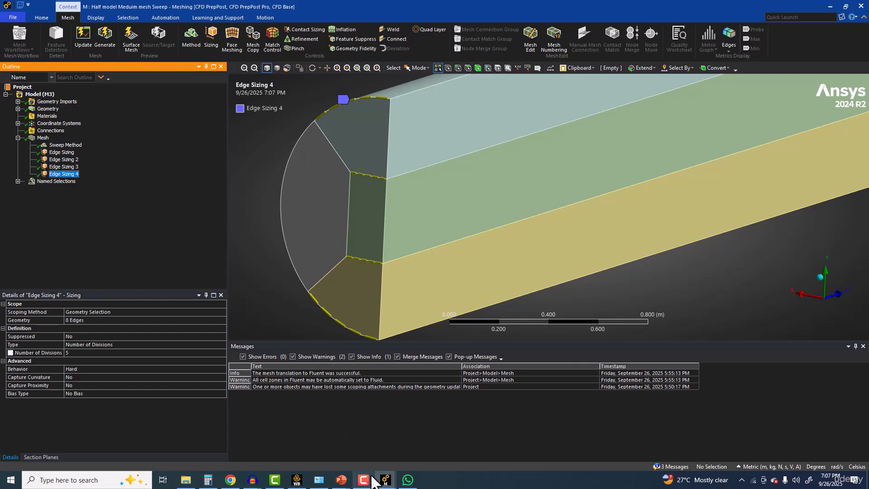
Step: Switch to the Meshing window of Copy of Meduim mesh Sweep
{"action": "left_click", "coordinate": [385, 478]}
{"action": "left_click", "coordinate": [354, 452]}
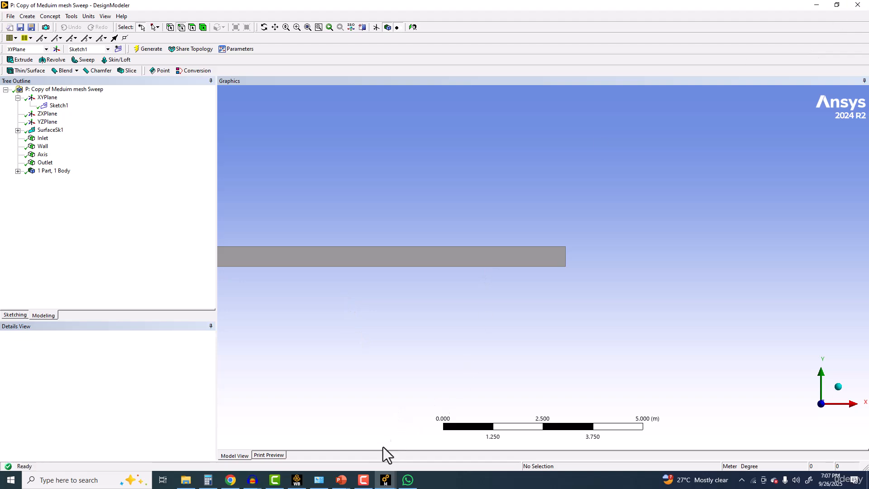
{"action": "left_click", "coordinate": [385, 482]}
{"action": "left_click", "coordinate": [397, 456]}
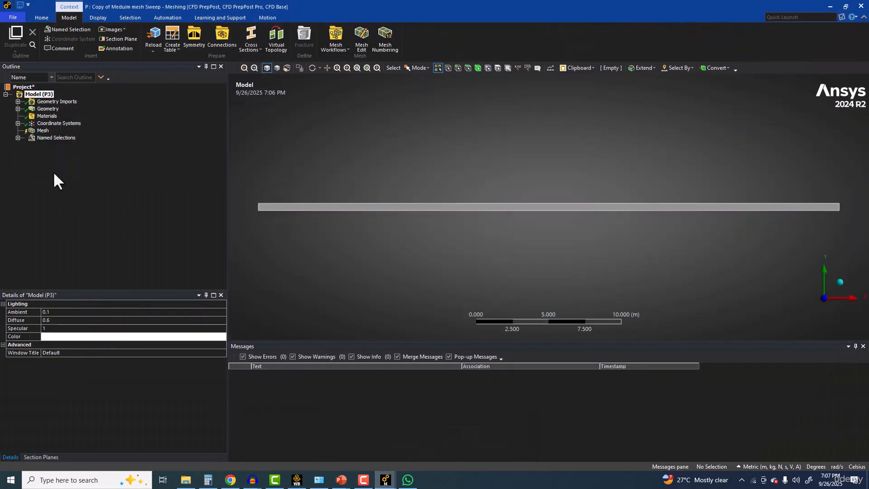
Step: Select the two short end edges of the surface and insert an edge sizing on them
{"action": "left_click", "coordinate": [458, 68]}
{"action": "scroll", "coordinate": [242, 205], "scroll_direction": "up", "scroll_amount": 2}
{"action": "middle_click_drag", "start_coordinate": [302, 218], "coordinate": [504, 216]}
{"action": "scroll", "coordinate": [504, 215], "scroll_direction": "up", "scroll_amount": 2}
{"action": "middle_click_drag", "start_coordinate": [325, 213], "coordinate": [559, 205], "text": "ctrl"}
{"action": "left_click", "coordinate": [412, 206]}
{"action": "scroll", "coordinate": [629, 221], "scroll_direction": "down", "scroll_amount": 4}
{"action": "middle_click_drag", "start_coordinate": [630, 221], "coordinate": [322, 210], "text": "ctrl"}
{"action": "middle_click_drag", "start_coordinate": [651, 198], "coordinate": [344, 199], "text": "ctrl"}
{"action": "scroll", "coordinate": [566, 206], "scroll_direction": "up", "scroll_amount": 4}
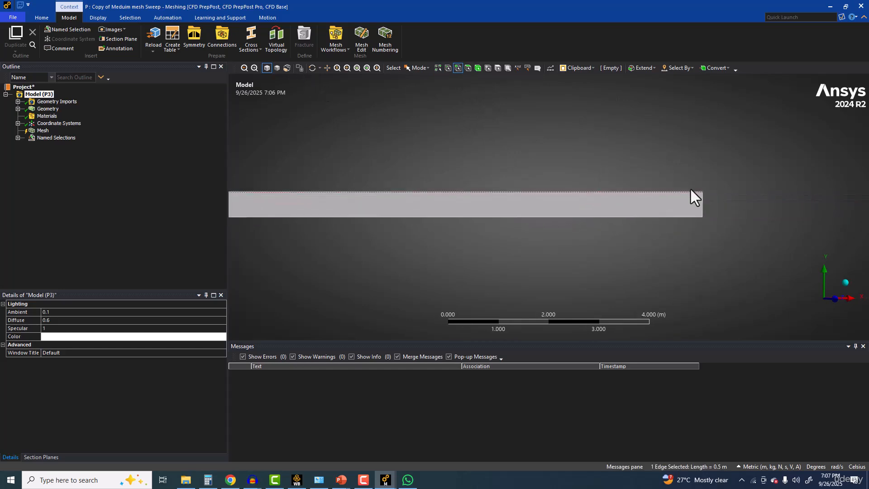
{"action": "left_click", "coordinate": [701, 206], "text": "ctrl"}
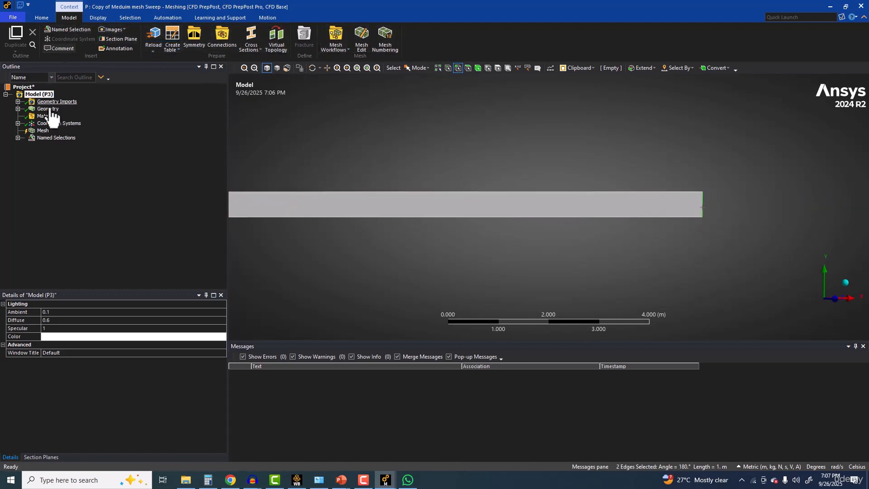
{"action": "left_click", "coordinate": [43, 131]}
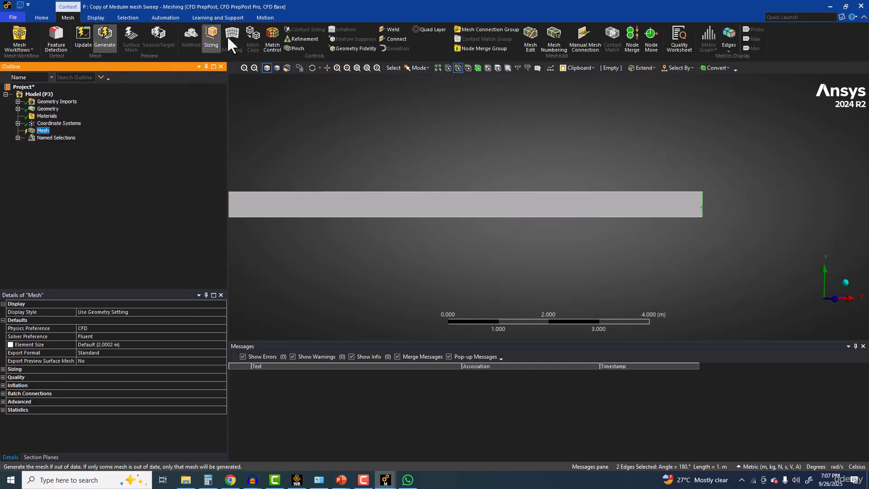
{"action": "left_click", "coordinate": [210, 39]}
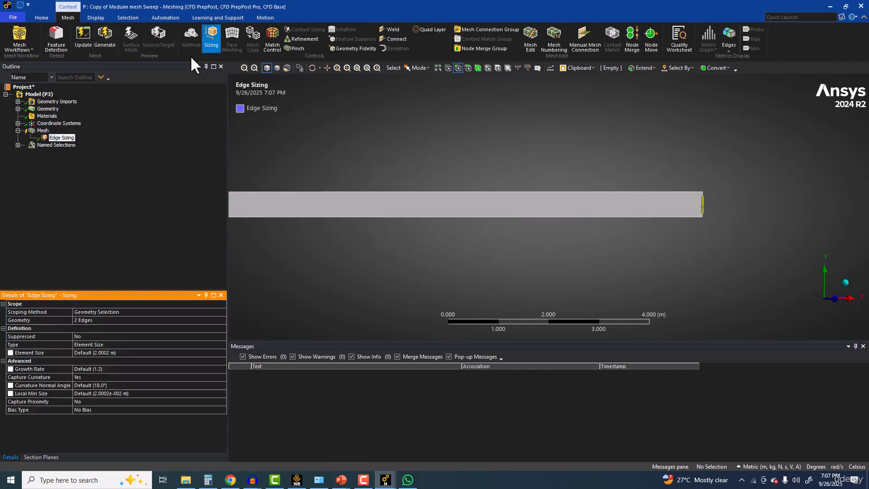
Step: Define the short-edge sizing by Number of Divisions and set it to 23
{"action": "left_click", "coordinate": [121, 344]}
{"action": "left_click", "coordinate": [222, 346]}
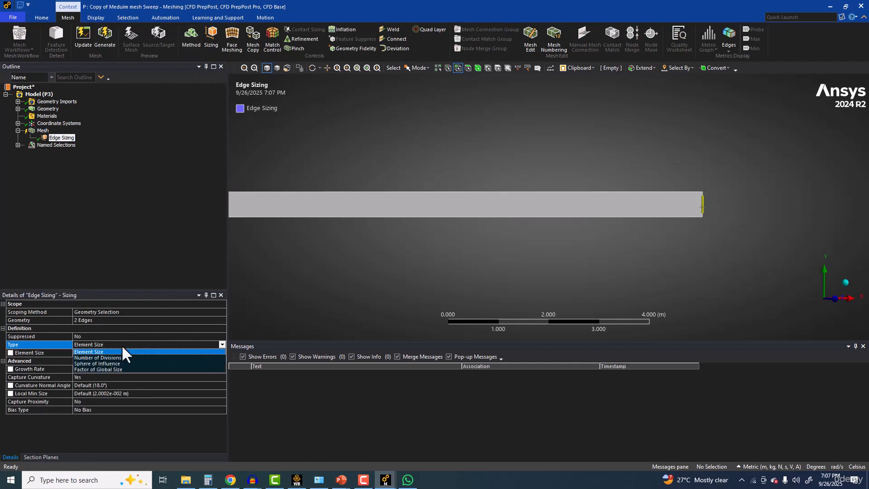
{"action": "left_click", "coordinate": [111, 362]}
{"action": "left_click", "coordinate": [88, 352]}
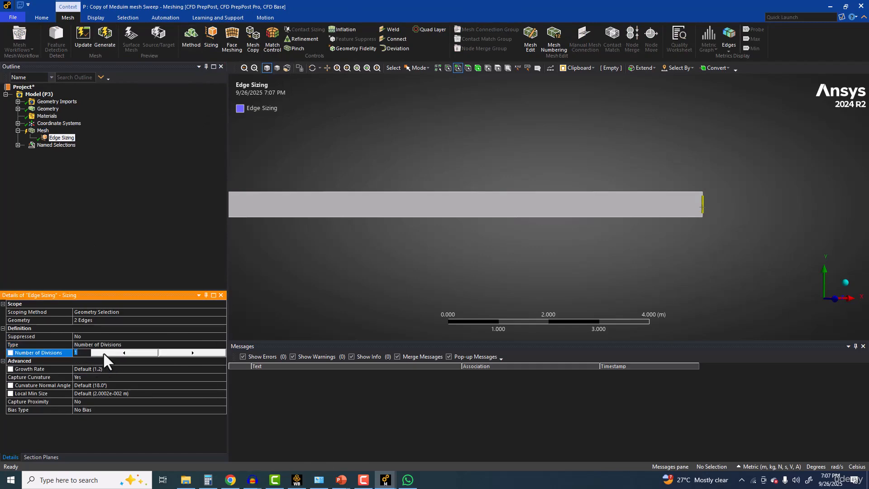
{"action": "key", "text": "Return"}
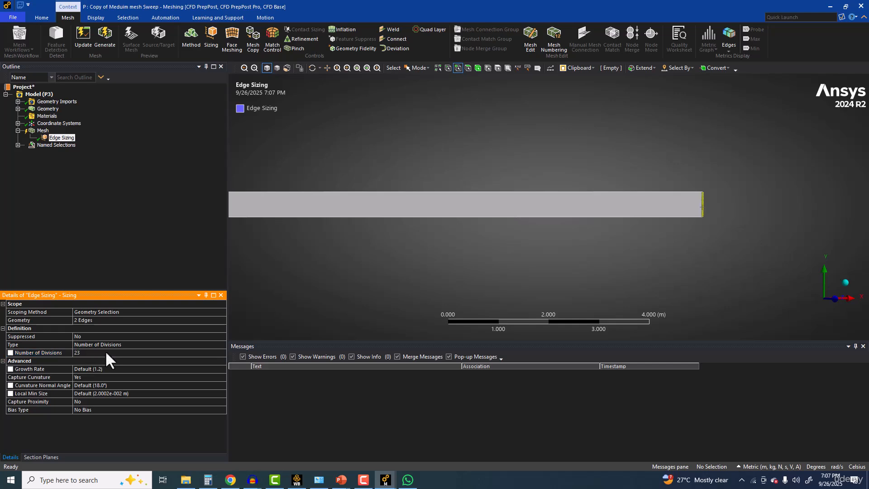
Step: Insert an edge sizing on the two long edges of the surface, defined by Number of Divisions with a value of 50
{"action": "left_click", "coordinate": [426, 192]}
{"action": "left_click", "coordinate": [425, 219], "text": "ctrl"}
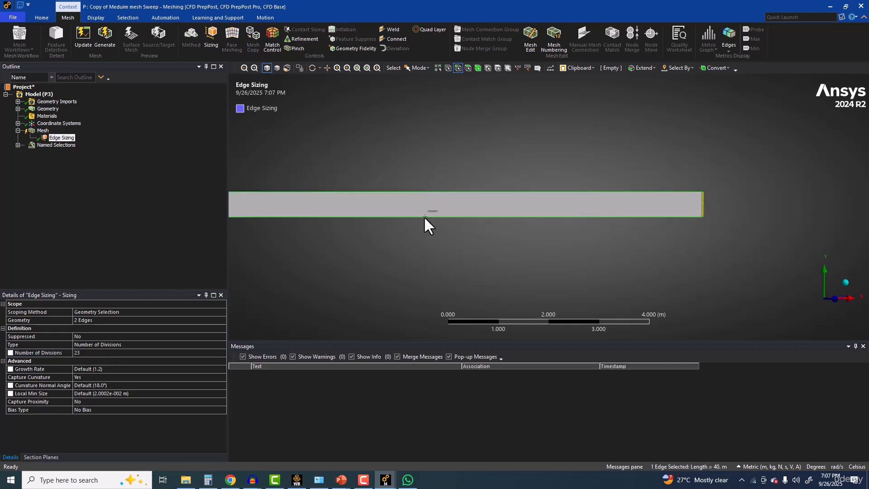
{"action": "left_click", "coordinate": [211, 36]}
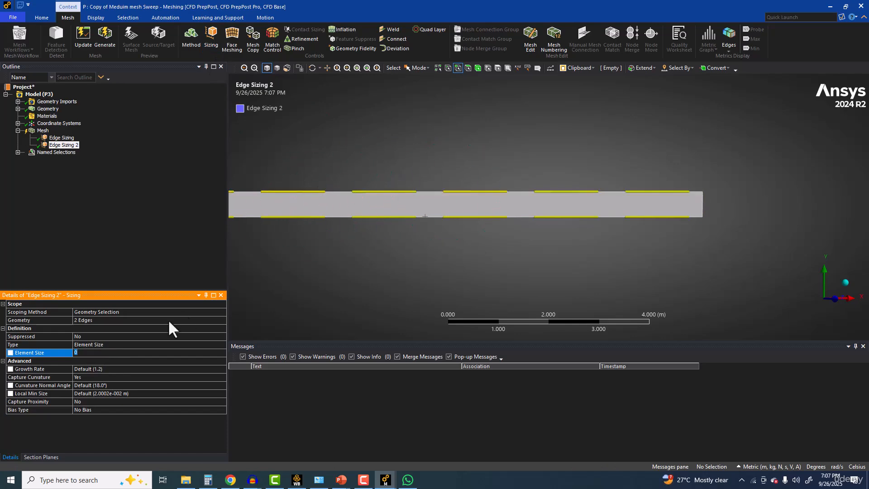
{"action": "left_click", "coordinate": [188, 345]}
{"action": "left_click", "coordinate": [222, 345]}
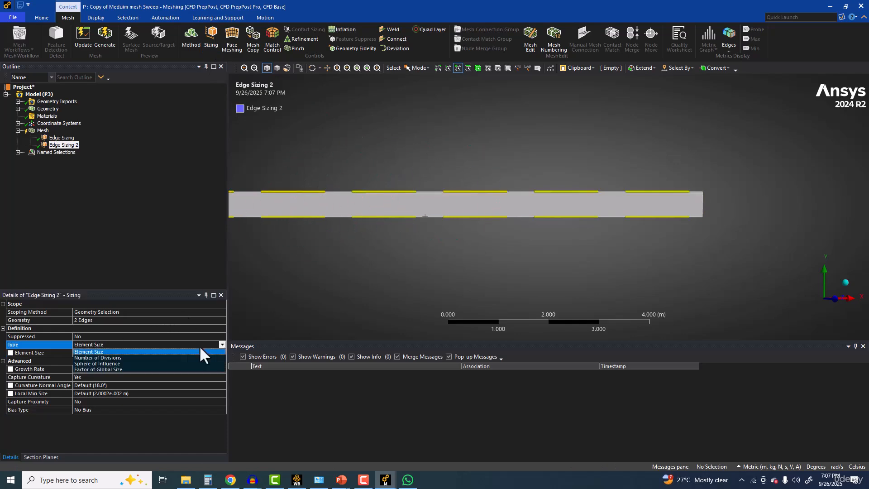
{"action": "left_click", "coordinate": [119, 356]}
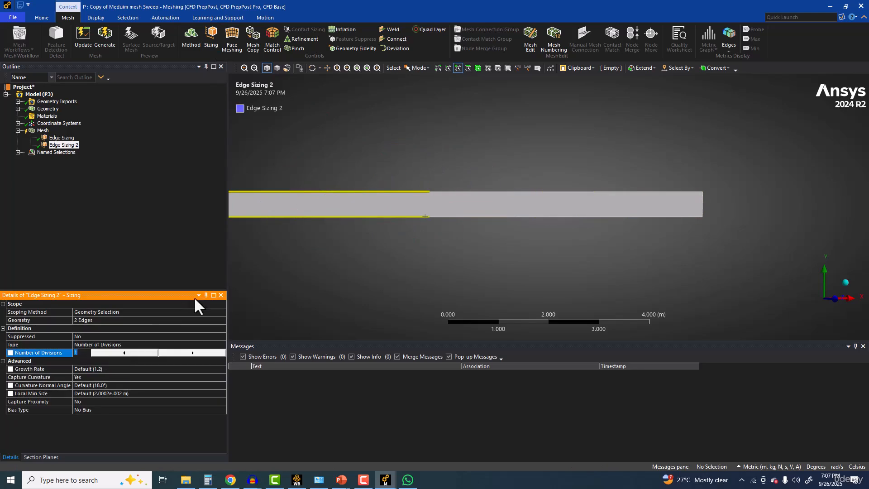
{"action": "type", "text": "0"}
{"action": "key", "text": "Return"}
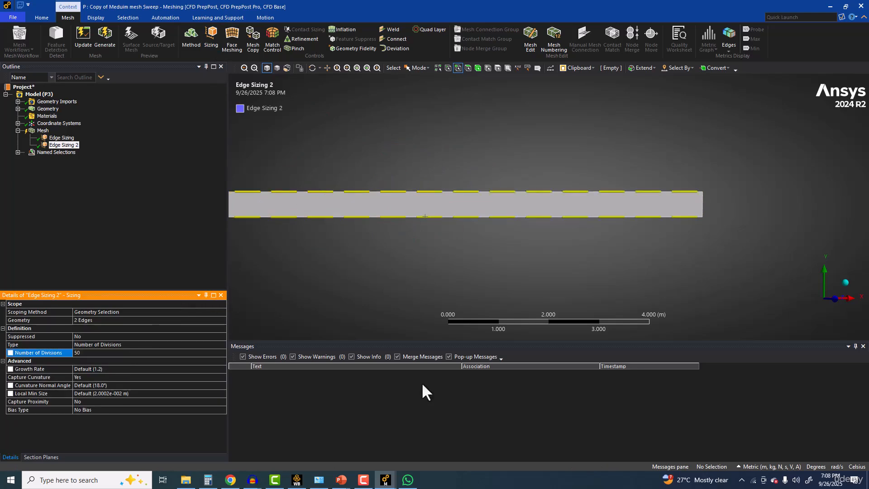
Step: Set Capture Curvature to No and Behavior to Hard for the long-edge sizing
{"action": "left_click", "coordinate": [95, 377]}
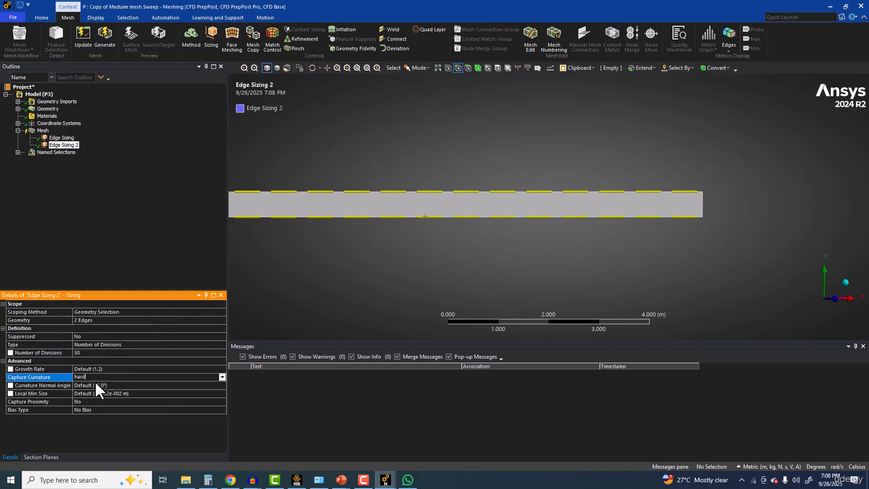
{"action": "type", "text": "har"}
{"action": "key", "text": "BackSpace"}
{"action": "key", "text": "BackSpace"}
{"action": "key", "text": "BackSpace"}
{"action": "type", "text": "no"}
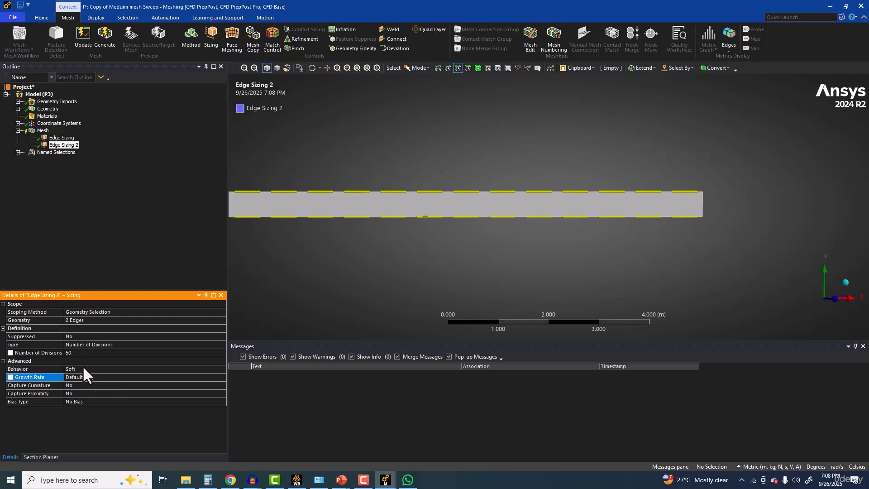
{"action": "left_click", "coordinate": [84, 369]}
{"action": "left_click", "coordinate": [83, 369]}
{"action": "left_click", "coordinate": [83, 376]}
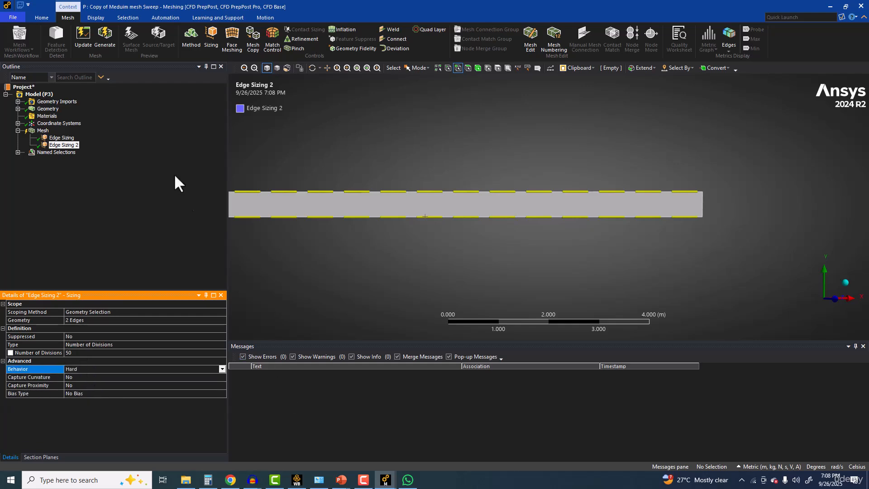
Step: For the short-edge sizing, apply a one-directional bias, set Capture Curvature to No and set Behavior to Hard
{"action": "left_click", "coordinate": [61, 137]}
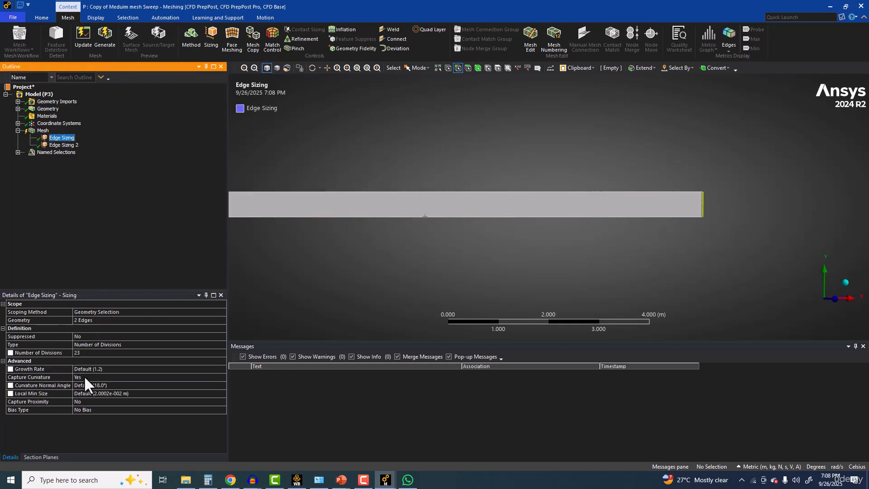
{"action": "left_click", "coordinate": [101, 410]}
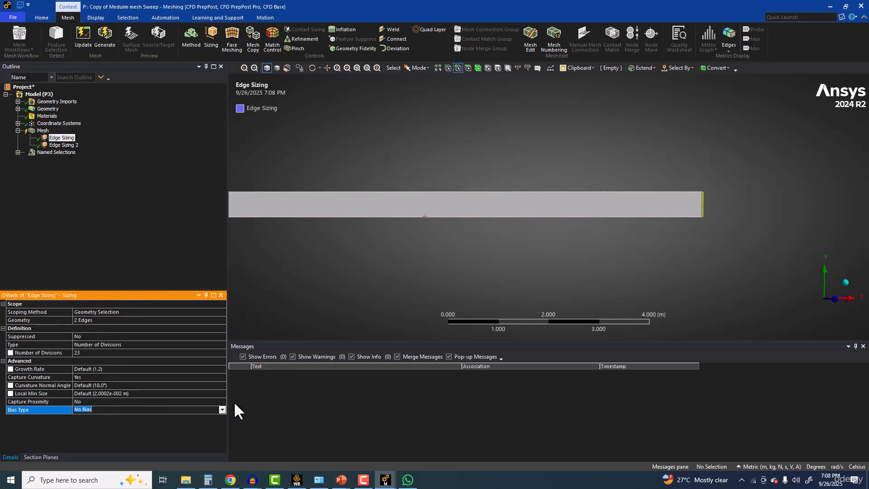
{"action": "left_click", "coordinate": [222, 409]}
{"action": "left_click", "coordinate": [123, 425]}
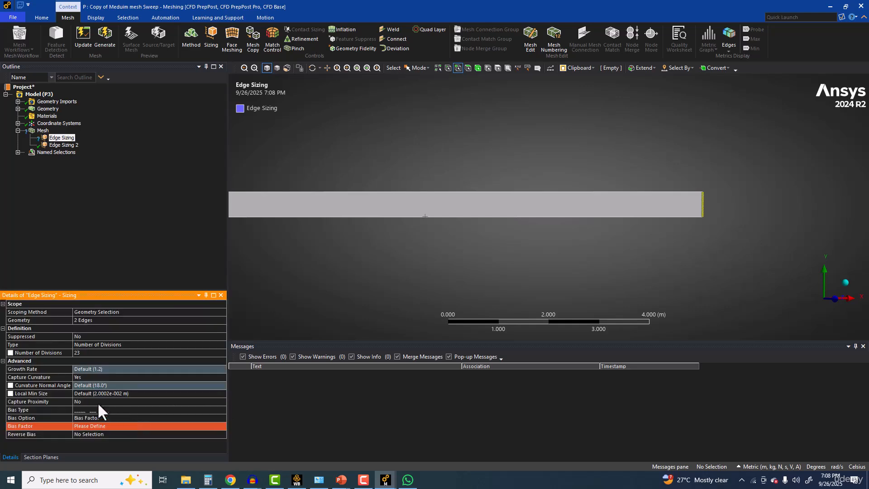
{"action": "double_click", "coordinate": [90, 377]}
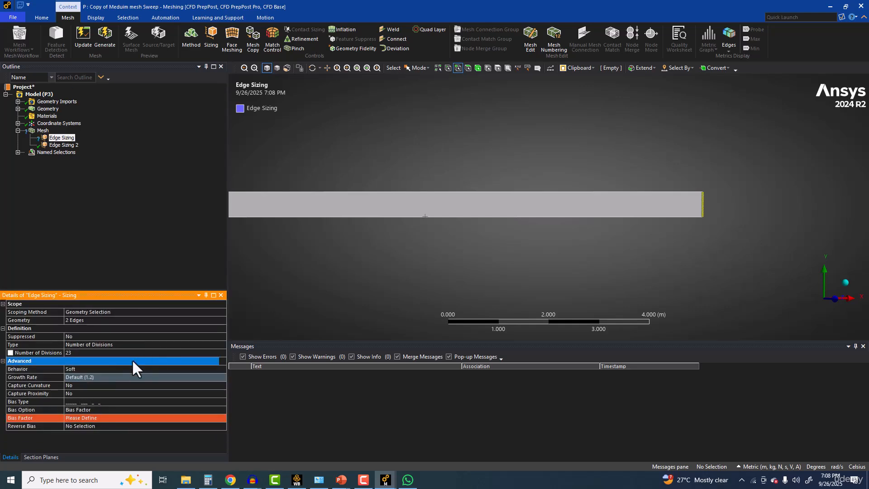
{"action": "double_click", "coordinate": [136, 369]}
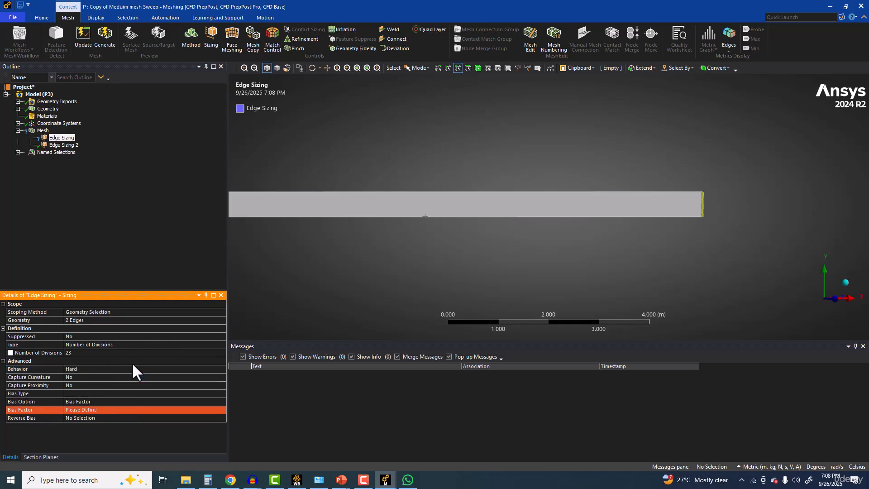
Step: Set the short-edge sizing's bias option to Smooth Transition and choose the bias type that refines toward the upper edge at the origin end
{"action": "middle_click_drag", "start_coordinate": [515, 221], "coordinate": [601, 275]}
{"action": "scroll", "coordinate": [483, 249], "scroll_direction": "up", "scroll_amount": 5}
{"action": "scroll", "coordinate": [531, 245], "scroll_direction": "down", "scroll_amount": 4}
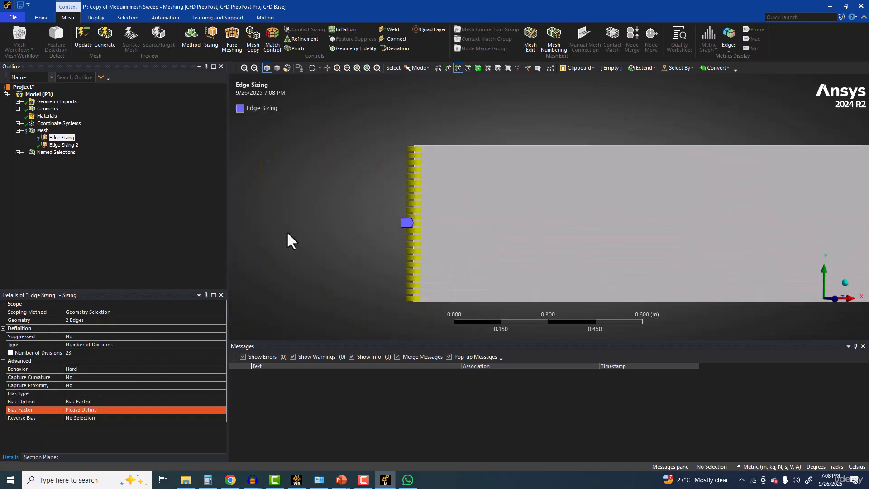
{"action": "left_click", "coordinate": [77, 410]}
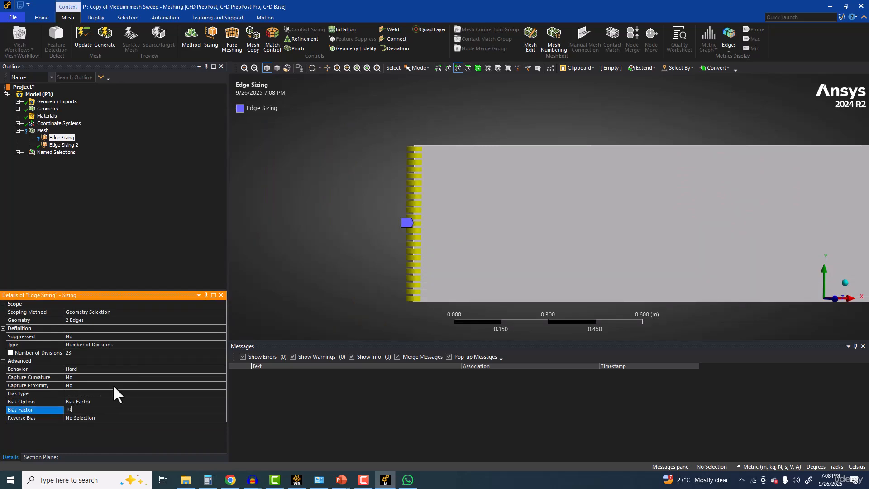
{"action": "double_click", "coordinate": [94, 401]}
{"action": "left_click", "coordinate": [105, 393]}
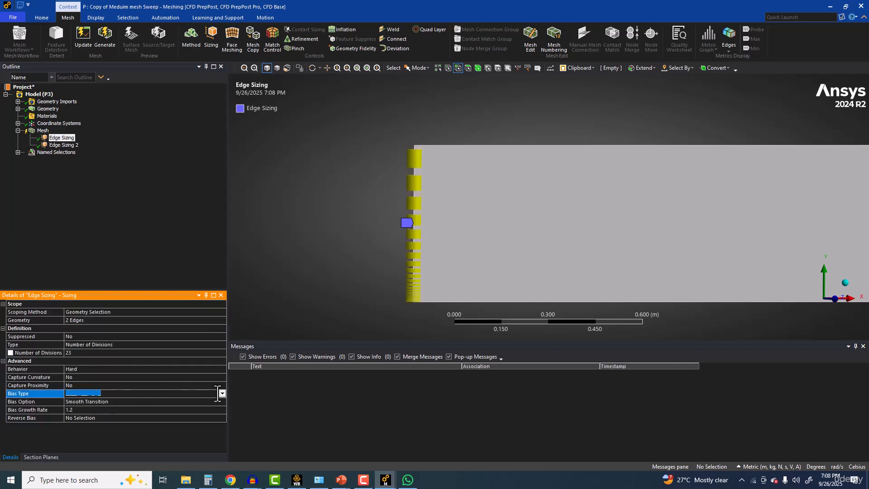
{"action": "left_click", "coordinate": [221, 393]}
{"action": "left_click", "coordinate": [128, 413]}
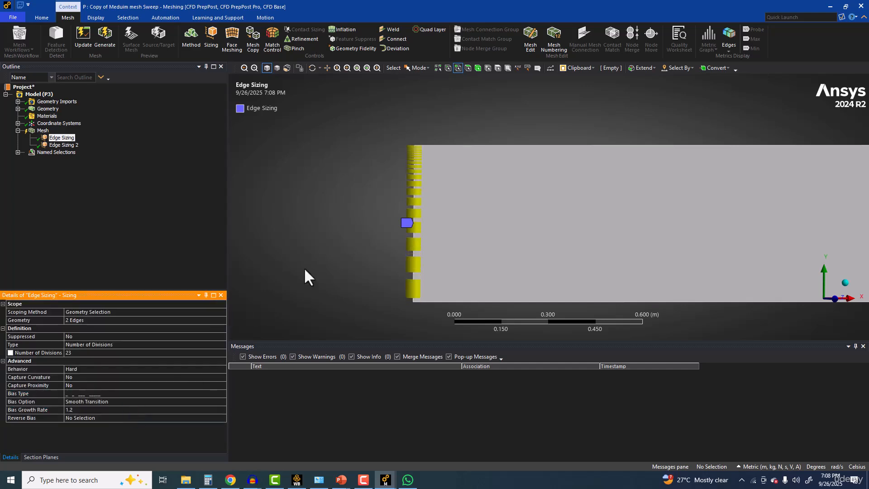
Step: Reverse the short-edge sizing's bias on the short edge at the far end of the pipe surface
{"action": "scroll", "coordinate": [353, 235], "scroll_direction": "down", "scroll_amount": 2}
{"action": "scroll", "coordinate": [591, 216], "scroll_direction": "down", "scroll_amount": 10}
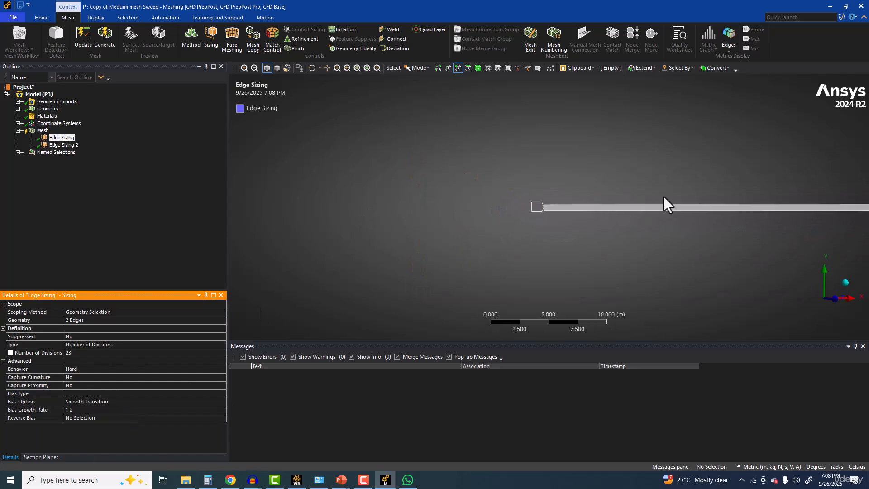
{"action": "scroll", "coordinate": [392, 254], "scroll_direction": "up", "scroll_amount": 6}
{"action": "middle_click_drag", "start_coordinate": [434, 244], "coordinate": [653, 149], "text": "ctrl"}
{"action": "scroll", "coordinate": [541, 218], "scroll_direction": "up", "scroll_amount": 5}
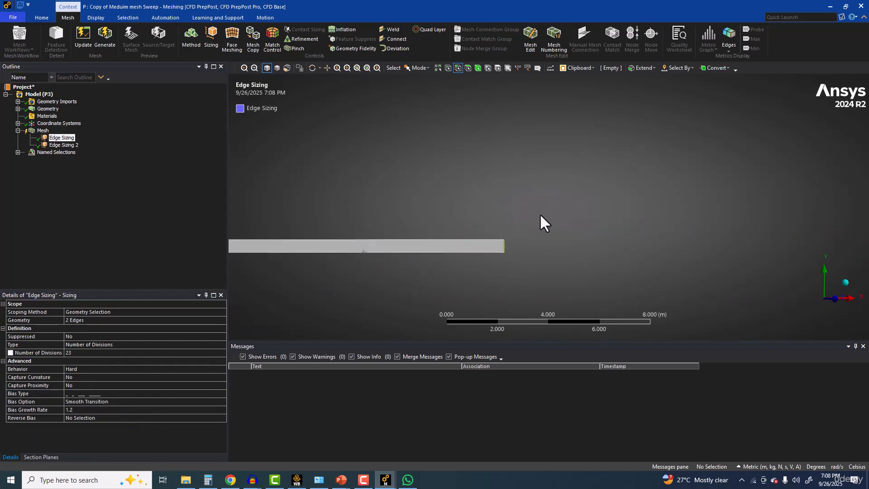
{"action": "middle_click_drag", "start_coordinate": [509, 251], "coordinate": [591, 166], "text": "ctrl"}
{"action": "scroll", "coordinate": [539, 210], "scroll_direction": "up", "scroll_amount": 5}
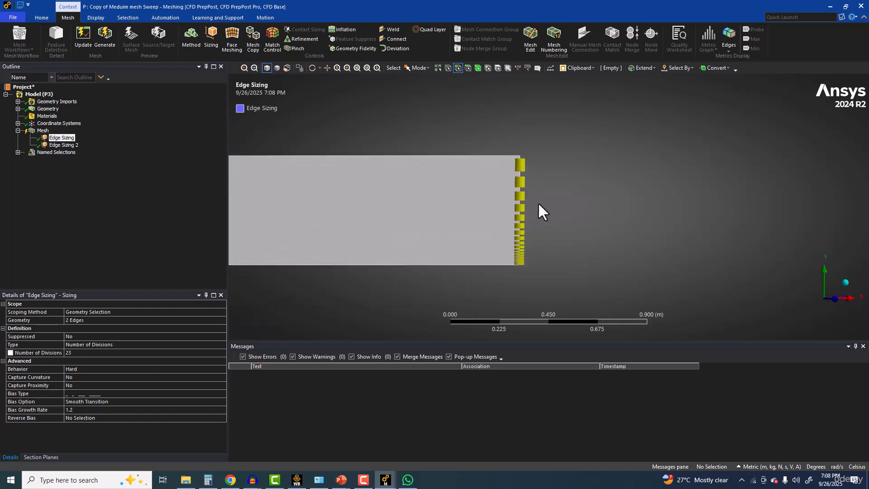
{"action": "middle_click_drag", "start_coordinate": [522, 204], "coordinate": [494, 185], "text": "ctrl"}
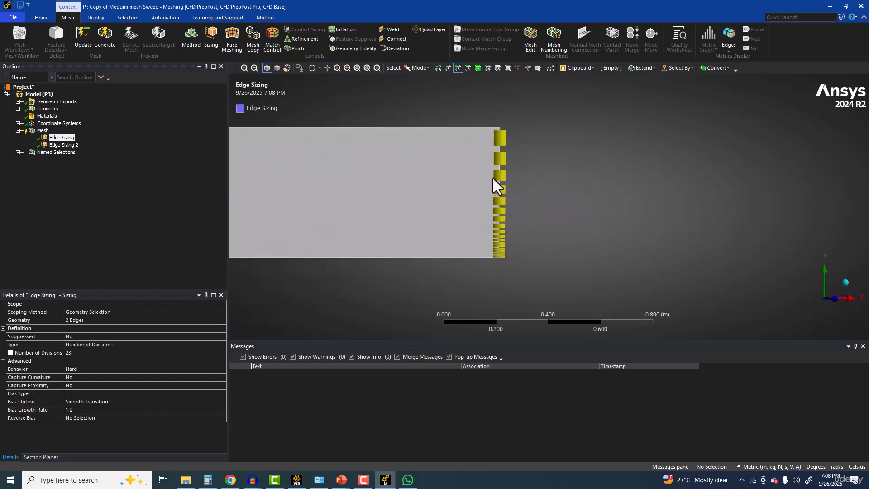
{"action": "left_click", "coordinate": [86, 418]}
{"action": "left_click", "coordinate": [501, 204]}
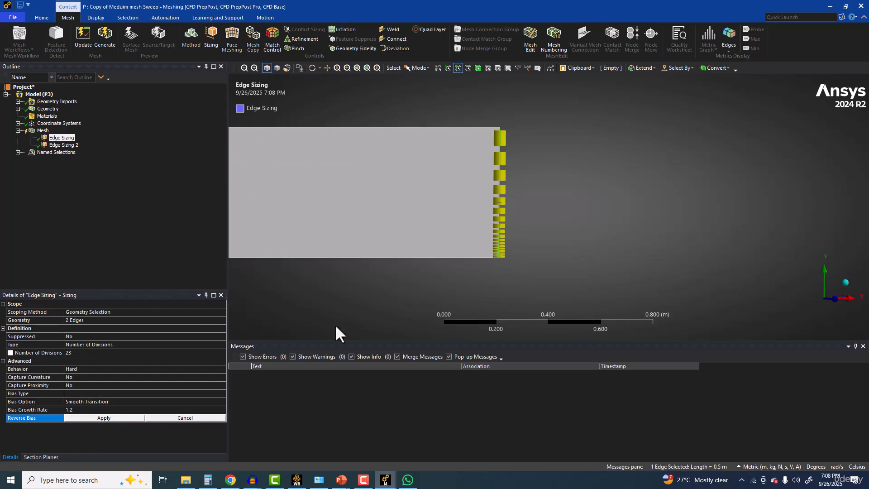
{"action": "left_click", "coordinate": [117, 418]}
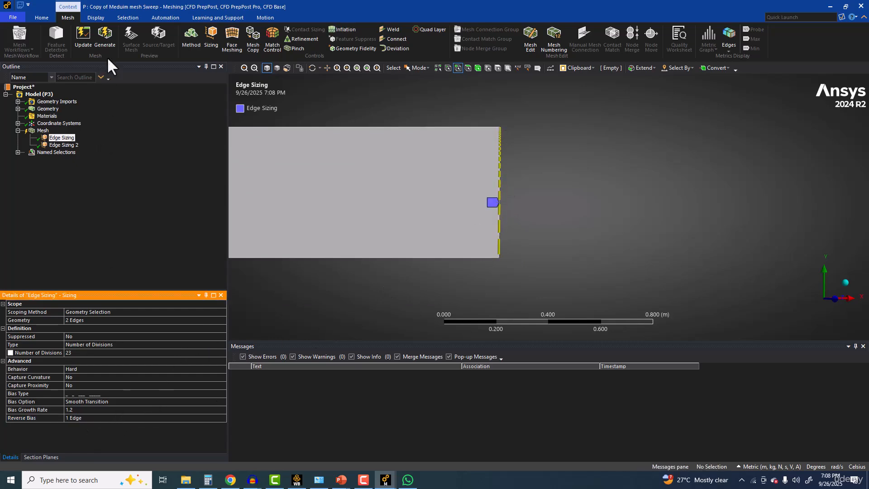
{"action": "left_click", "coordinate": [108, 39]}
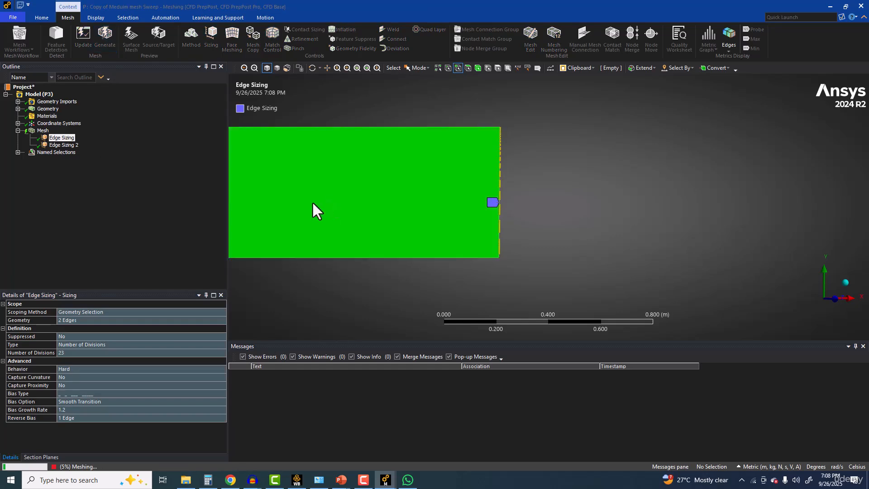
{"action": "left_click", "coordinate": [75, 151]}
{"action": "left_click", "coordinate": [73, 146]}
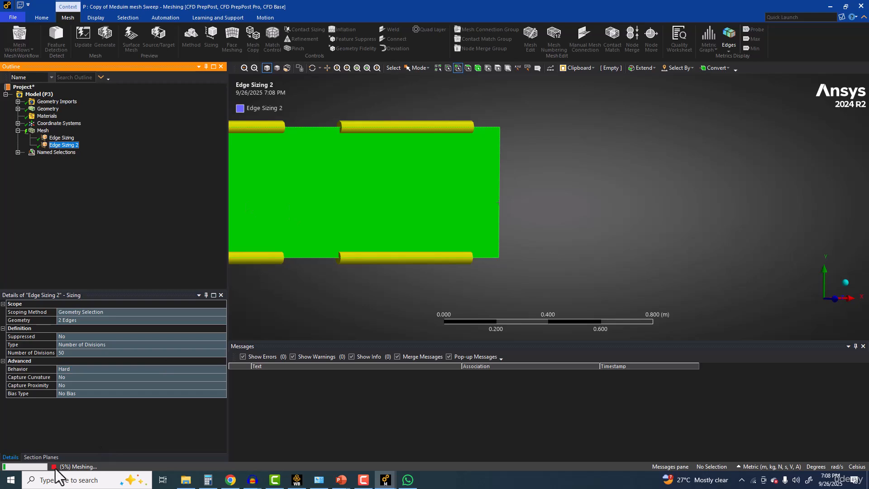
{"action": "left_click", "coordinate": [41, 131]}
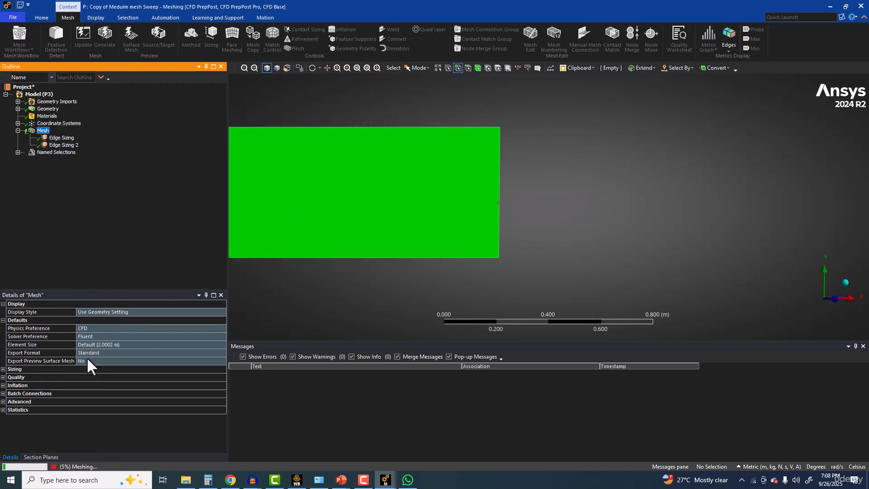
{"action": "left_click", "coordinate": [55, 468]}
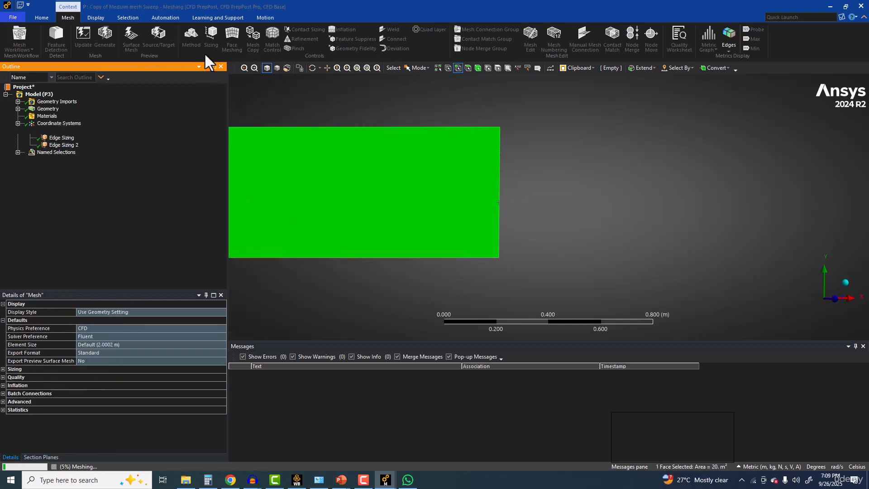
Step: Insert a mapped Face Meshing control with the Quadrilaterals method on the pipe surface
{"action": "left_click", "coordinate": [231, 37]}
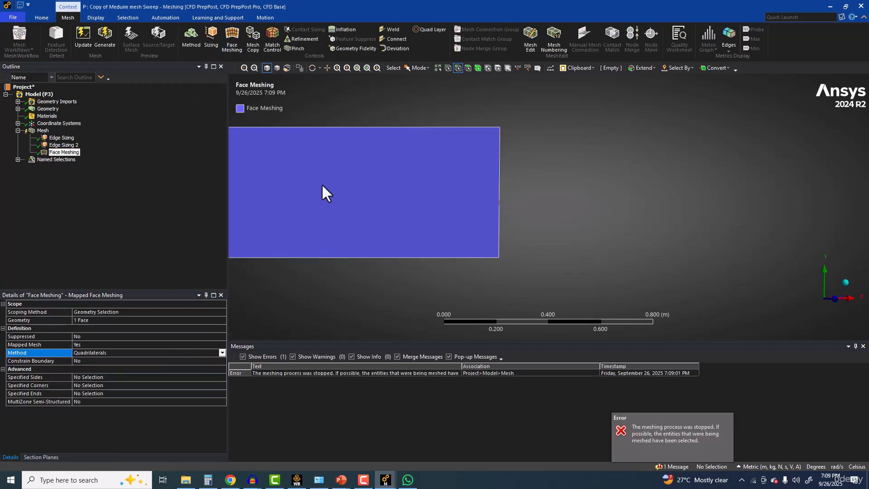
{"action": "left_click", "coordinate": [230, 38]}
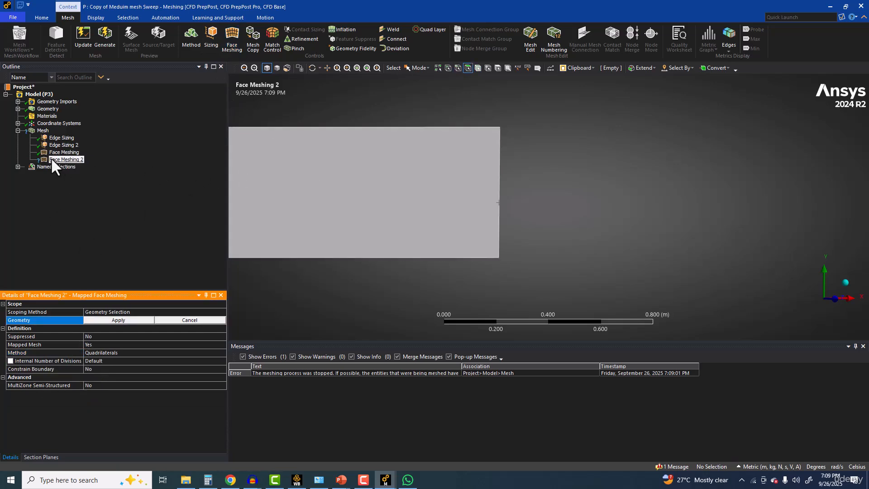
{"action": "right_click", "coordinate": [58, 163]}
{"action": "left_click", "coordinate": [80, 264]}
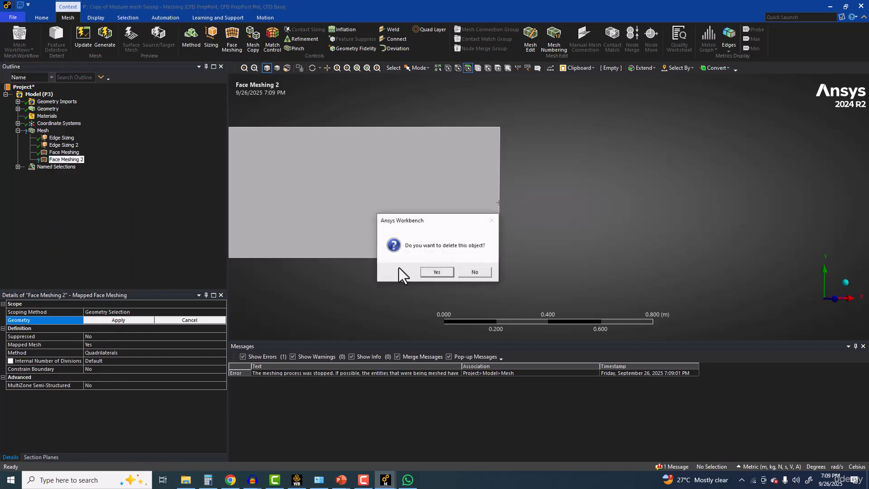
{"action": "left_click", "coordinate": [435, 271]}
Step: Generate the mesh with the face meshing control applied and display it on the model
{"action": "left_click", "coordinate": [75, 151]}
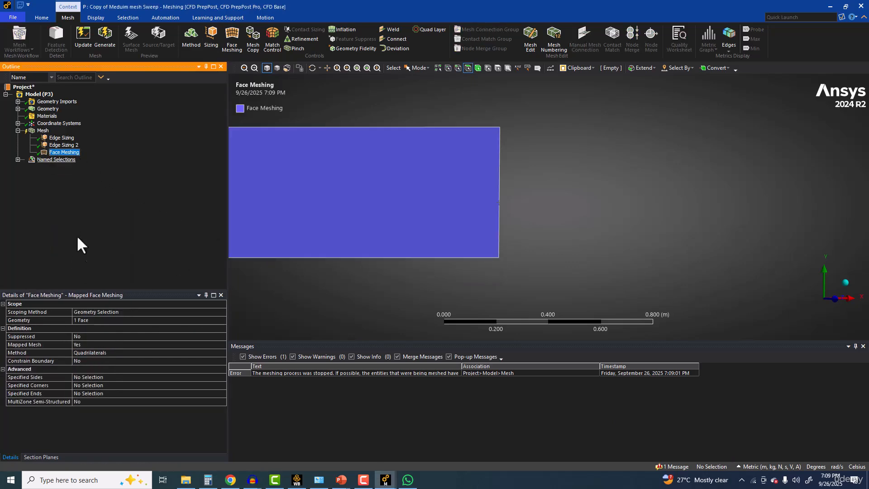
{"action": "left_click", "coordinate": [105, 38]}
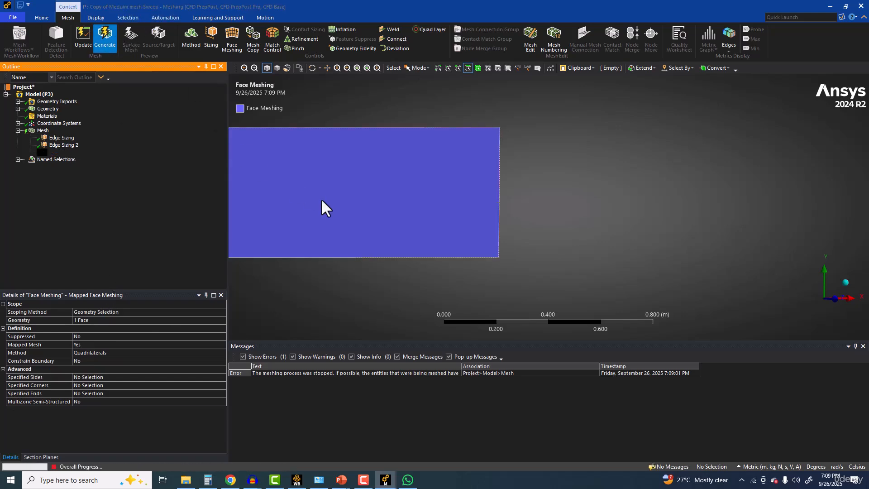
{"action": "left_click", "coordinate": [43, 130]}
Step: Examine the generated mesh along the pipe, especially the radial layer spacing near the wall at the origin end
{"action": "scroll", "coordinate": [381, 200], "scroll_direction": "down", "scroll_amount": 8}
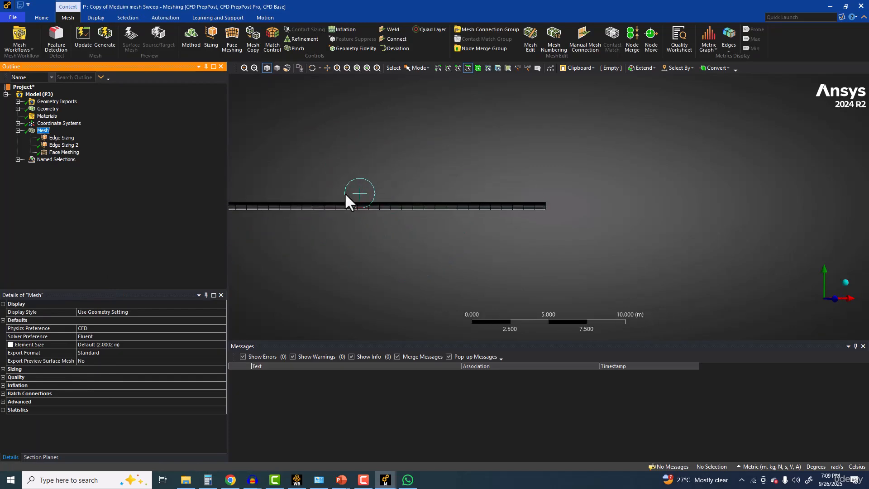
{"action": "middle_click_drag", "start_coordinate": [346, 195], "coordinate": [590, 213], "text": "ctrl"}
{"action": "scroll", "coordinate": [588, 215], "scroll_direction": "up", "scroll_amount": 6}
{"action": "middle_click_drag", "start_coordinate": [387, 236], "coordinate": [688, 226], "text": "ctrl"}
{"action": "scroll", "coordinate": [408, 201], "scroll_direction": "up", "scroll_amount": 4}
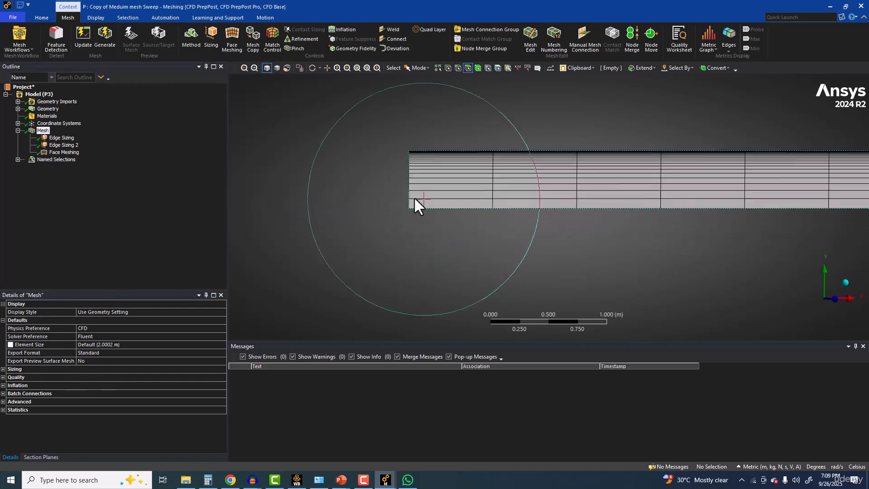
{"action": "scroll", "coordinate": [412, 197], "scroll_direction": "up", "scroll_amount": 8}
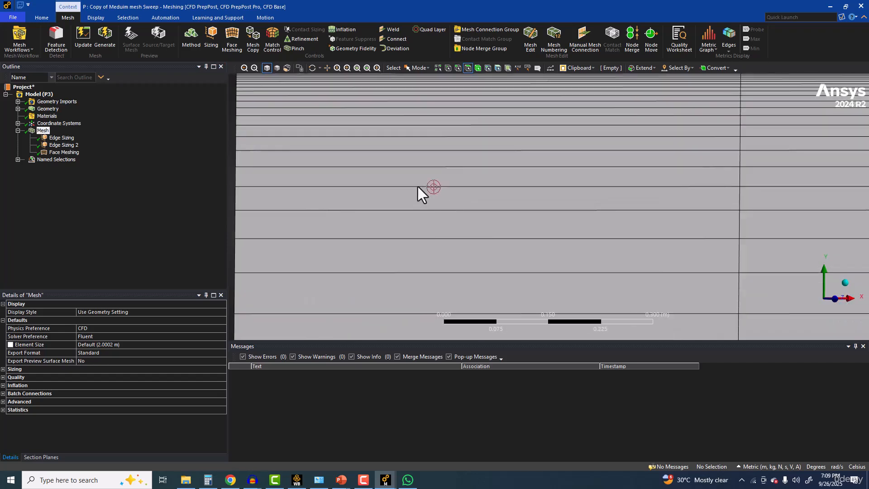
{"action": "middle_click_drag", "start_coordinate": [414, 183], "coordinate": [511, 247], "text": "ctrl"}
{"action": "scroll", "coordinate": [511, 246], "scroll_direction": "up", "scroll_amount": 6}
{"action": "scroll", "coordinate": [423, 246], "scroll_direction": "down", "scroll_amount": 3}
{"action": "scroll", "coordinate": [425, 244], "scroll_direction": "down", "scroll_amount": 5}
{"action": "middle_click_drag", "start_coordinate": [523, 272], "coordinate": [362, 144], "text": "ctrl"}
{"action": "scroll", "coordinate": [385, 160], "scroll_direction": "down", "scroll_amount": 4}
{"action": "middle_click_drag", "start_coordinate": [500, 194], "coordinate": [430, 178], "text": "ctrl"}
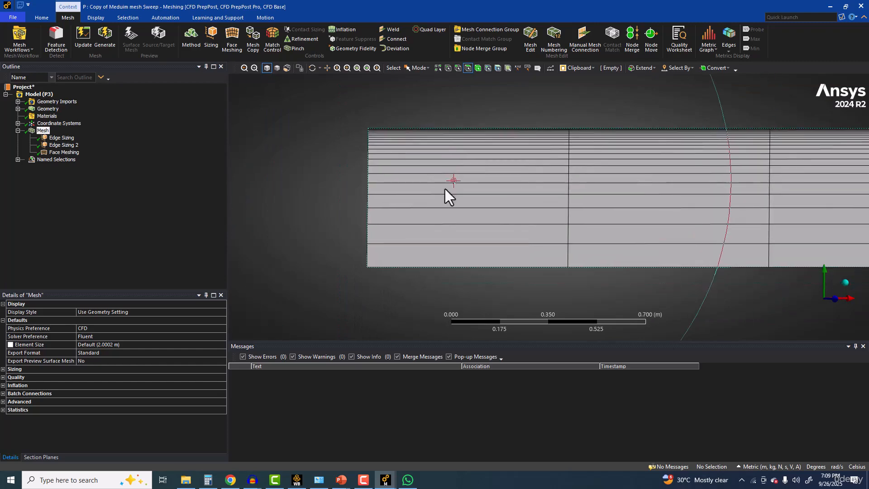
Step: Change the short-edge sizing's bias option to Bias Factor and set the factor to 5
{"action": "left_click", "coordinate": [66, 145]}
{"action": "key", "text": "Up"}
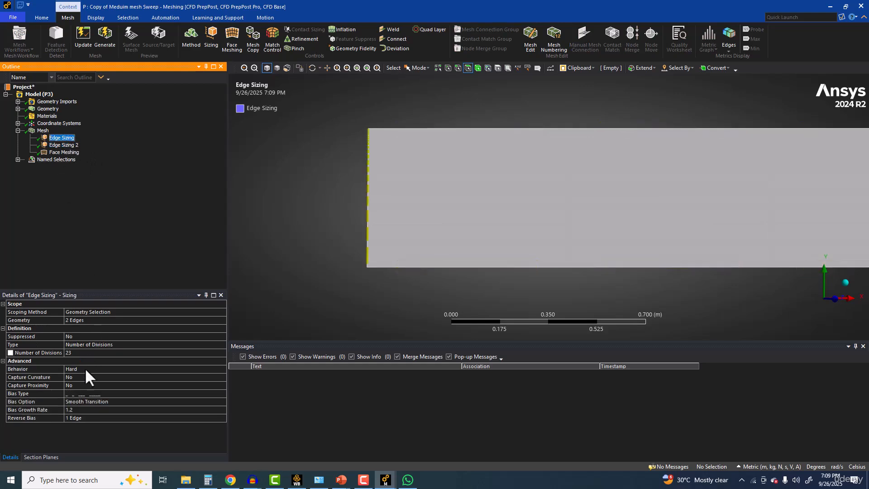
{"action": "left_click", "coordinate": [112, 401]}
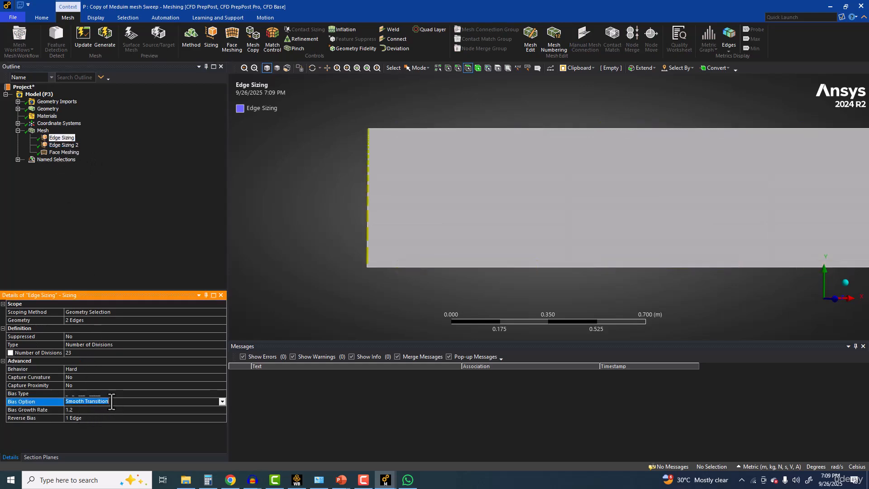
{"action": "left_click", "coordinate": [222, 402]}
{"action": "left_click", "coordinate": [178, 409]}
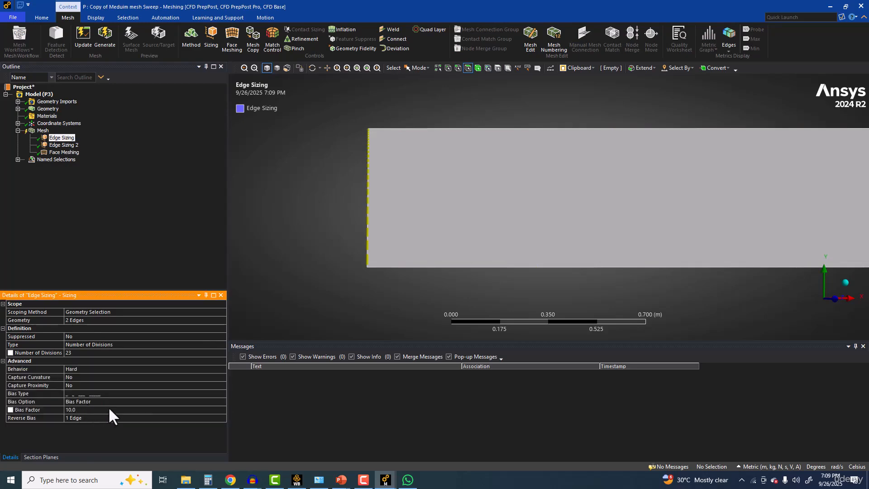
{"action": "scroll", "coordinate": [326, 165], "scroll_direction": "up", "scroll_amount": 5}
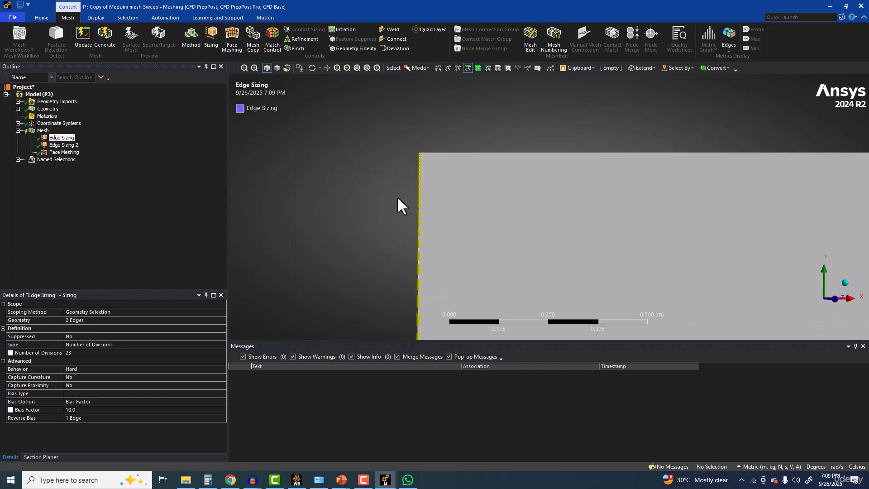
{"action": "left_click", "coordinate": [102, 409]}
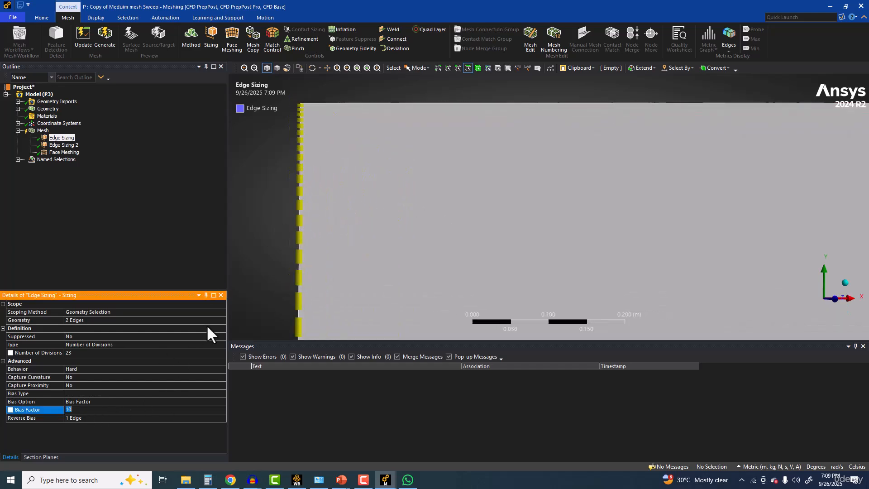
{"action": "type", "text": "5"}
{"action": "key", "text": "Return"}
Step: Regenerate the mesh with the new edge bias and display its cells around the origin end of the pipe
{"action": "left_click", "coordinate": [104, 39]}
{"action": "left_click", "coordinate": [61, 138]}
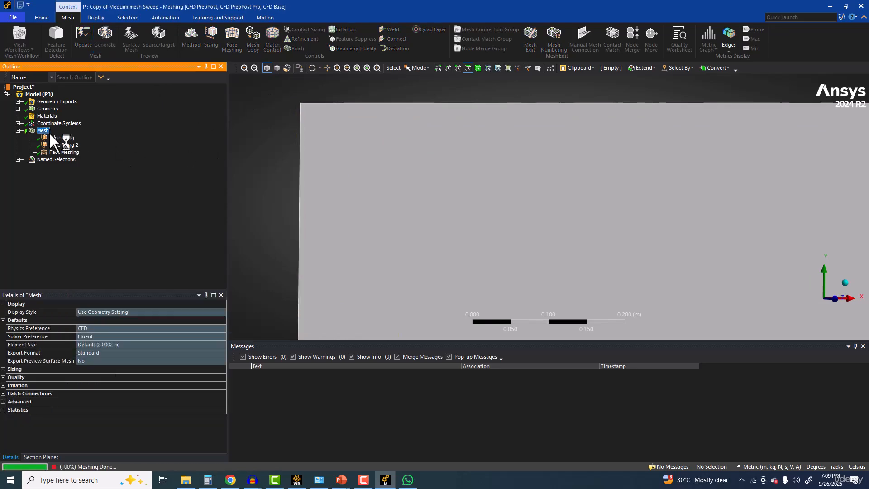
{"action": "left_click", "coordinate": [44, 130]}
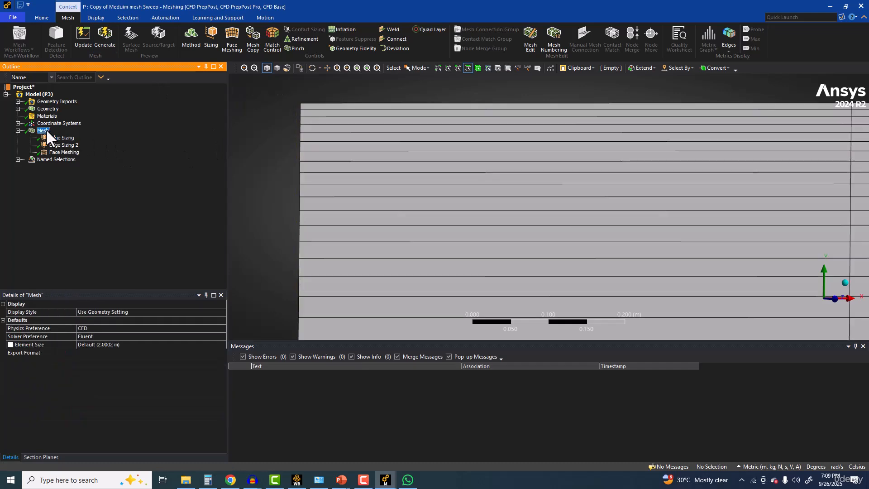
{"action": "scroll", "coordinate": [405, 205], "scroll_direction": "down", "scroll_amount": 3}
{"action": "scroll", "coordinate": [406, 205], "scroll_direction": "down", "scroll_amount": 5}
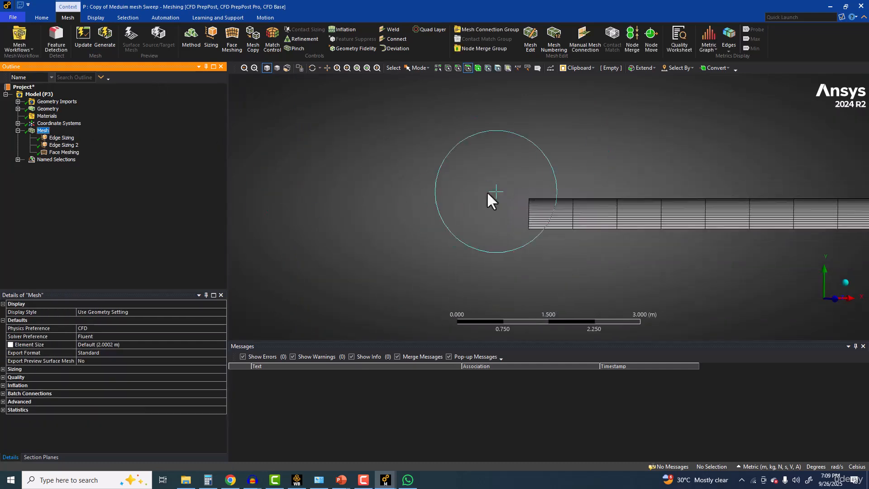
{"action": "scroll", "coordinate": [400, 176], "scroll_direction": "up", "scroll_amount": 4}
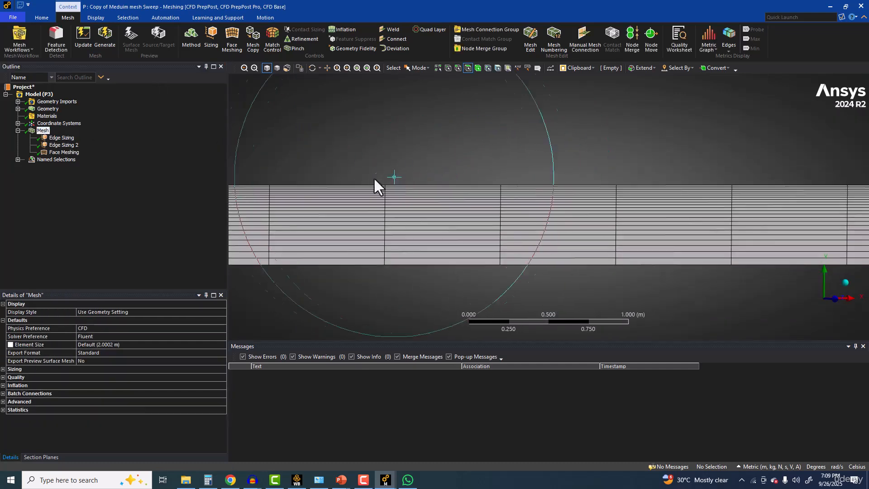
Step: Check the node and element counts in the mesh statistics
{"action": "left_click", "coordinate": [3, 409]}
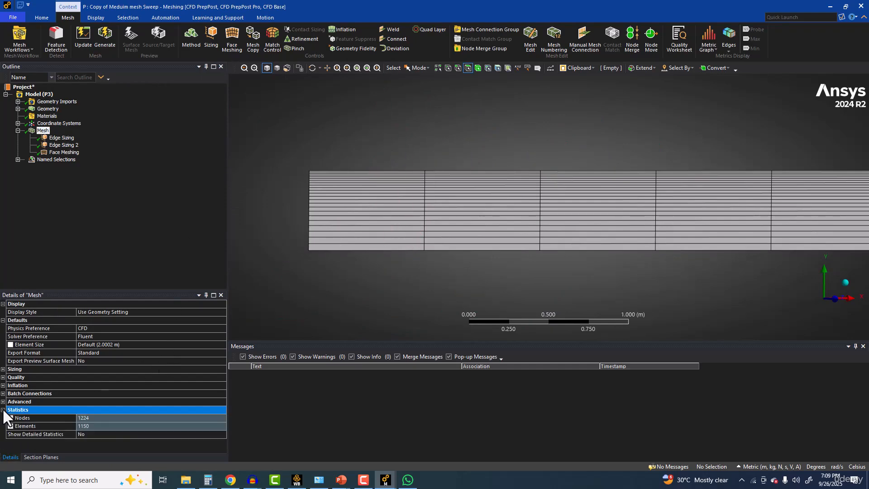
{"action": "left_click", "coordinate": [94, 424]}
{"action": "scroll", "coordinate": [307, 162], "scroll_direction": "down", "scroll_amount": 3}
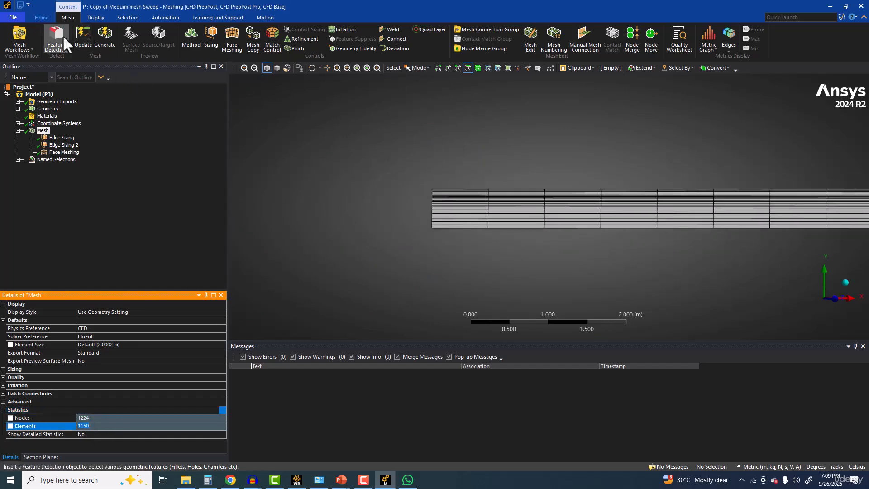
Step: Update the mesh to translate it for Fluent and switch to the Workbench project
{"action": "left_click", "coordinate": [86, 37]}
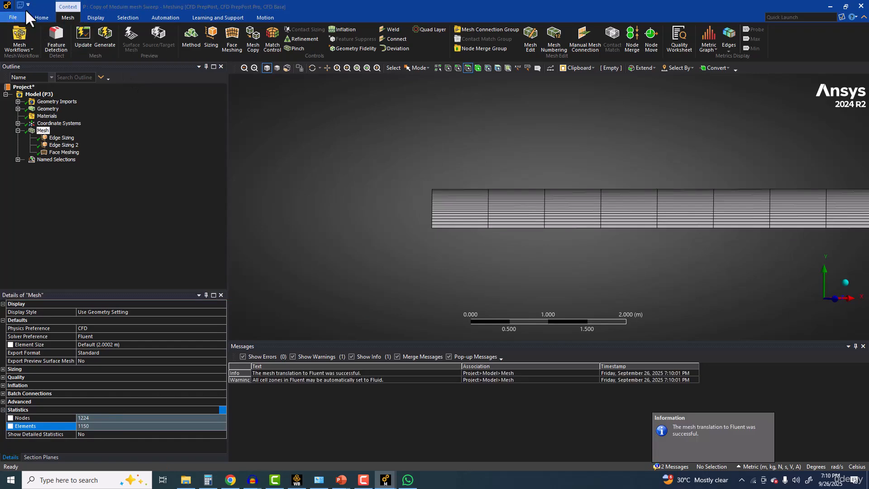
{"action": "left_click", "coordinate": [295, 481]}
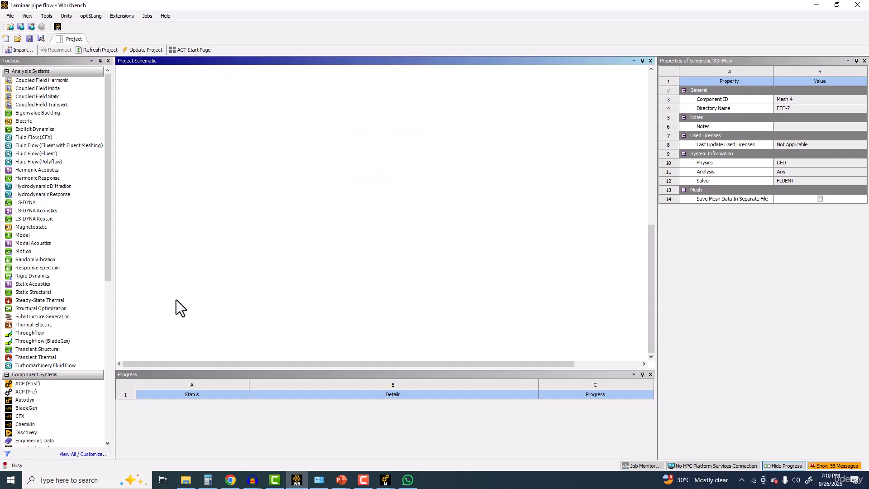
Step: Open the Setup of the "Copy of Meduim mesh Sweep" system in Fluent with double precision and 1 solver process
{"action": "double_click", "coordinate": [176, 300]}
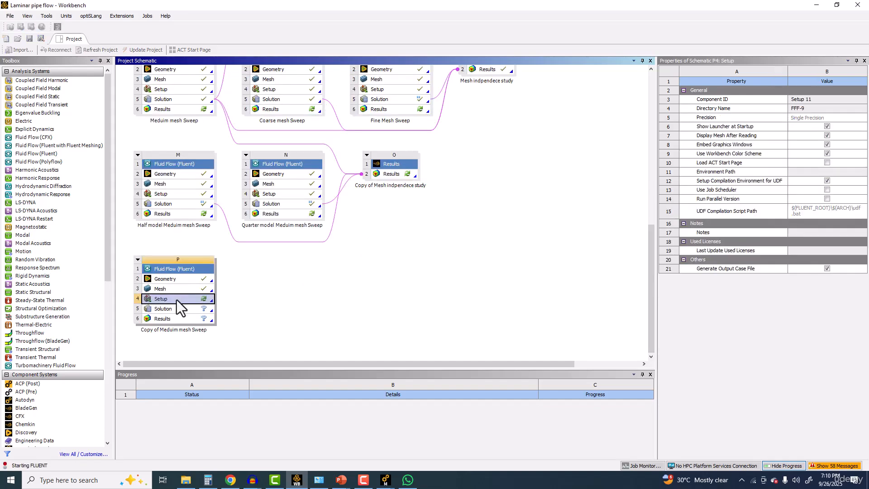
{"action": "left_click", "coordinate": [461, 174]}
{"action": "left_click", "coordinate": [470, 213]}
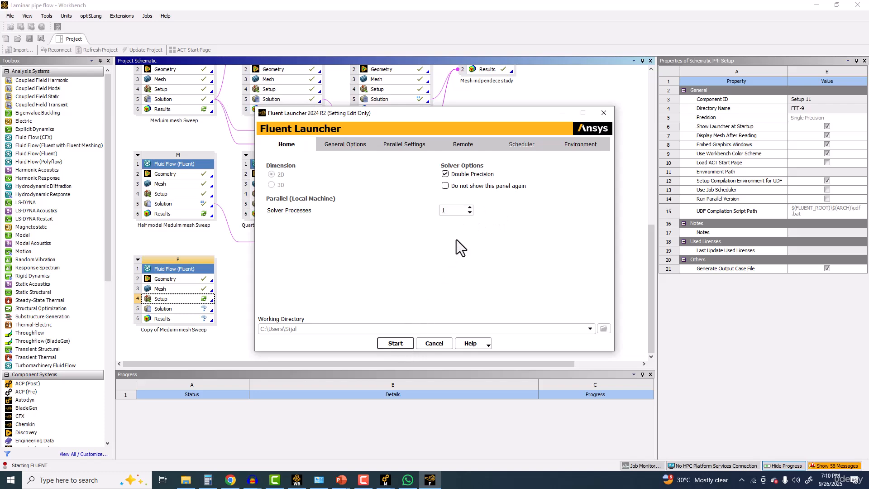
{"action": "key", "text": "Return"}
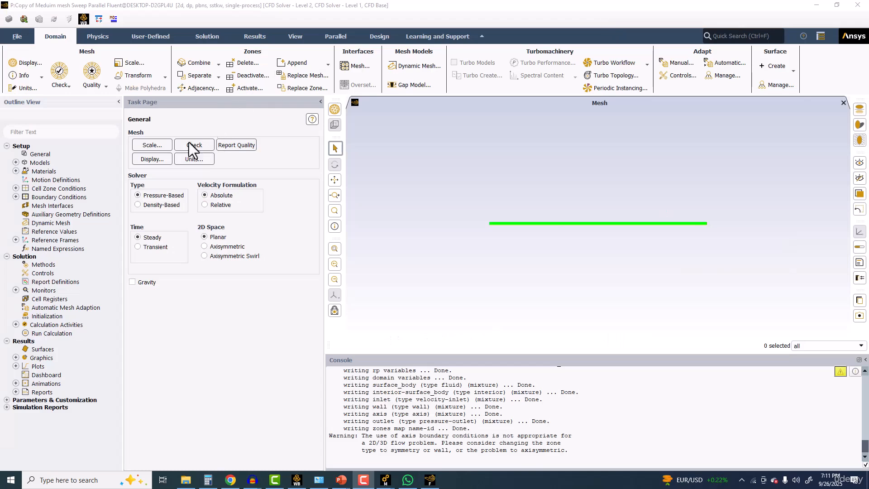
Step: Display the mesh with faces and edges on all surfaces and inspect the cells at one end of the pipe
{"action": "left_click", "coordinate": [146, 159]}
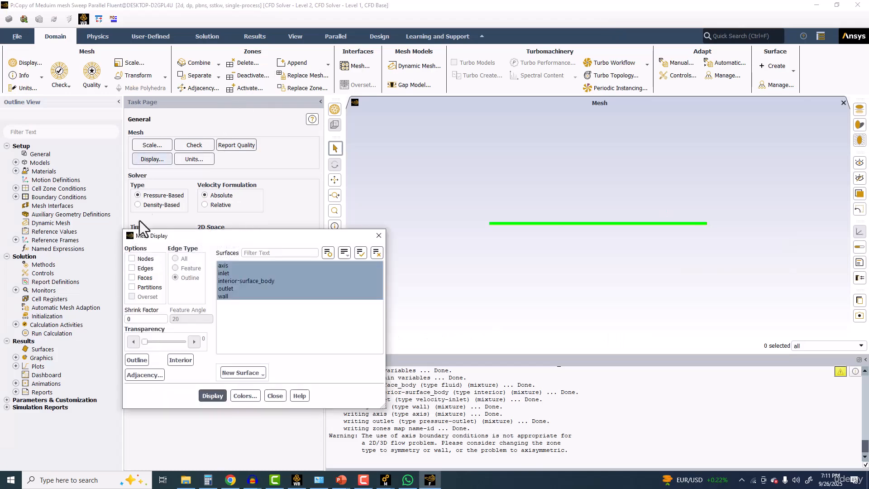
{"action": "left_click", "coordinate": [144, 277]}
{"action": "left_click", "coordinate": [212, 395]}
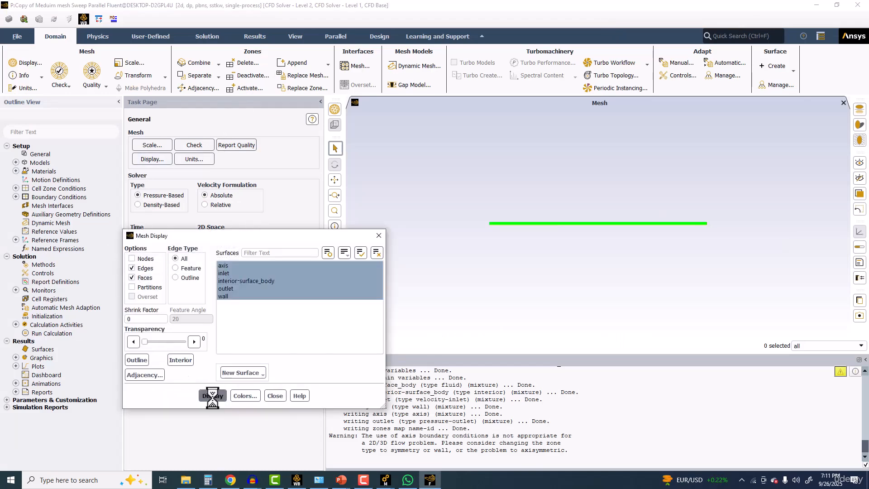
{"action": "scroll", "coordinate": [555, 172], "scroll_direction": "up", "scroll_amount": 10}
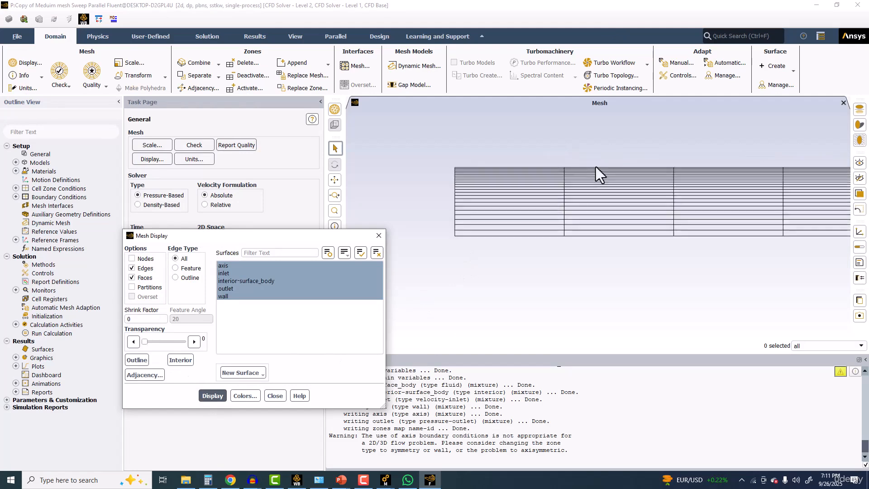
{"action": "scroll", "coordinate": [497, 220], "scroll_direction": "up", "scroll_amount": 3}
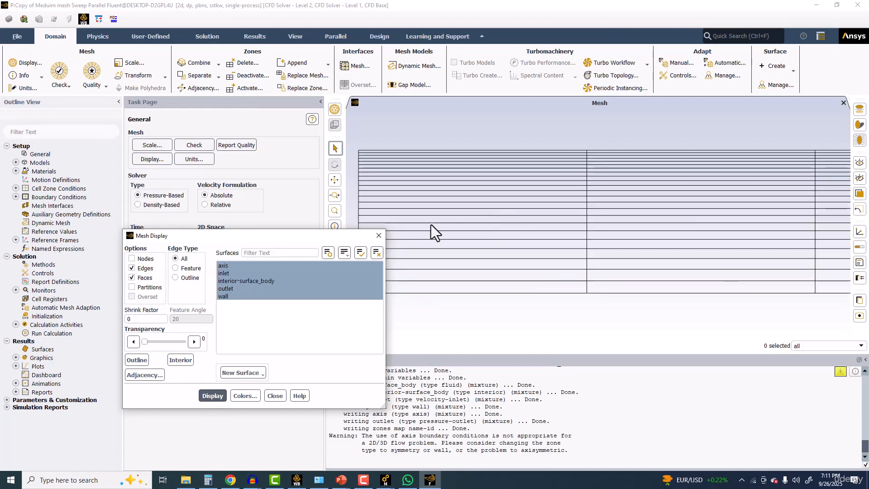
{"action": "key", "text": "Escape"}
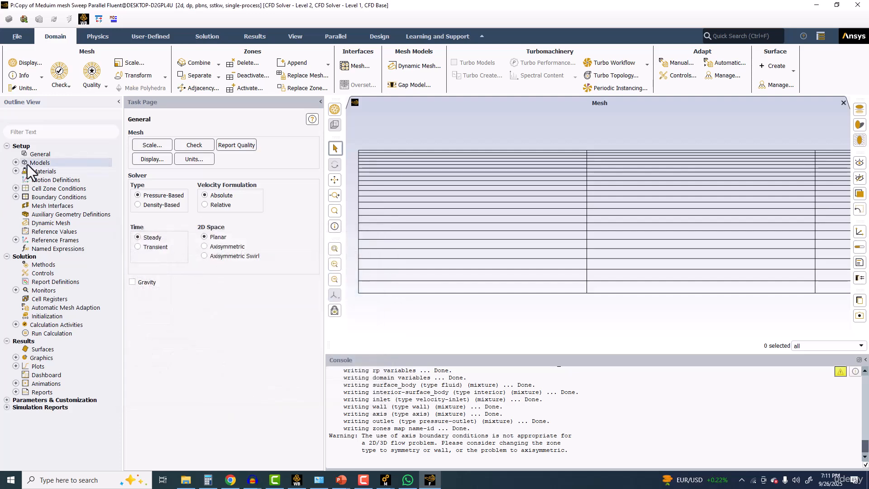
Step: Set the viscous model to Laminar and the solver's 2D space to Axisymmetric
{"action": "double_click", "coordinate": [27, 163]}
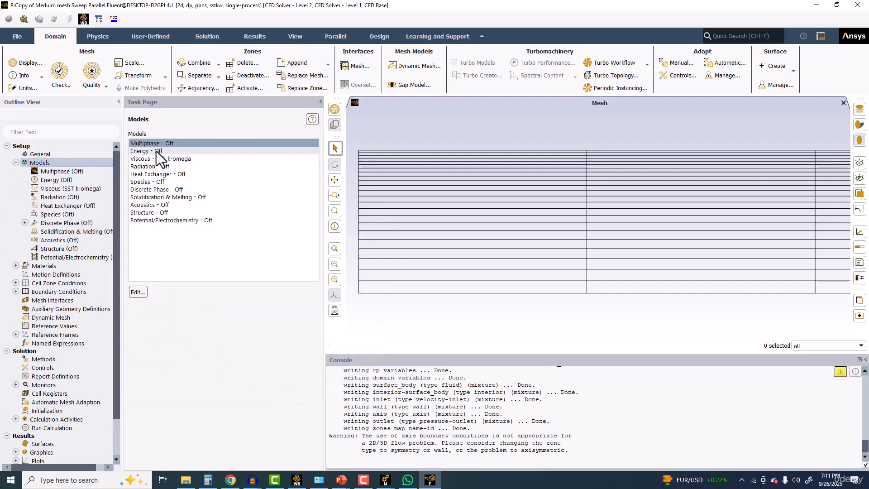
{"action": "double_click", "coordinate": [156, 158]}
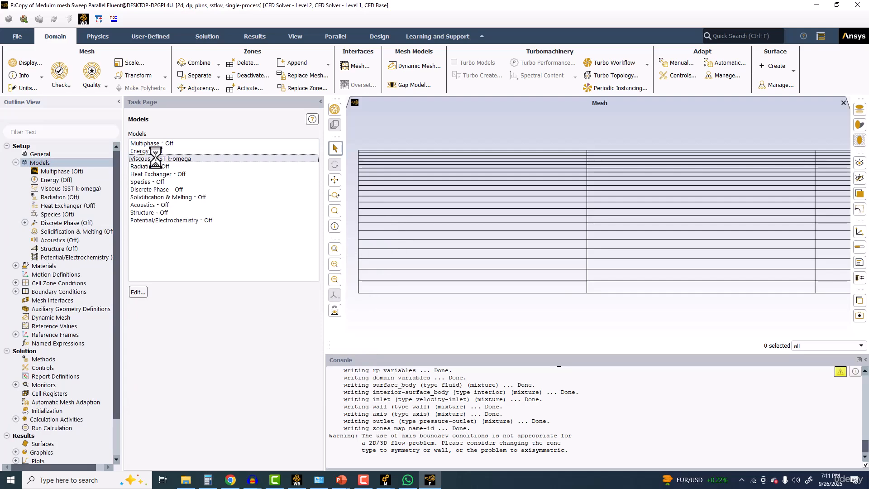
{"action": "left_click", "coordinate": [316, 108]}
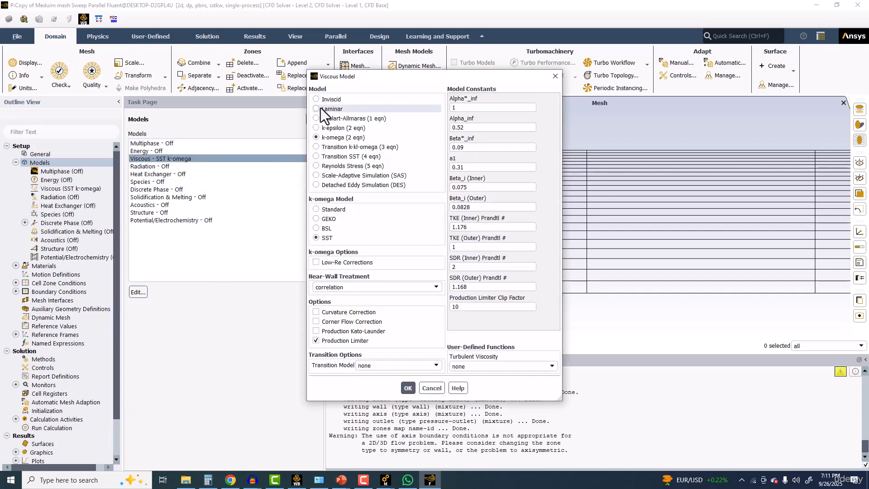
{"action": "left_click", "coordinate": [335, 207]}
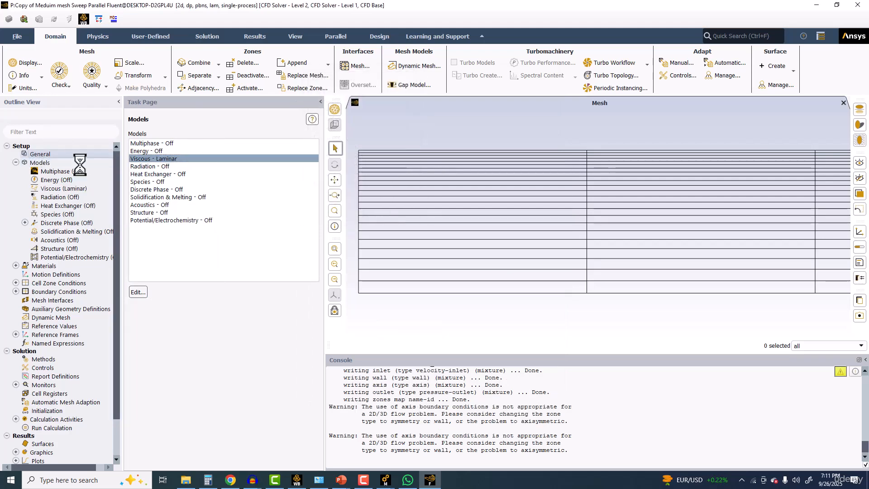
{"action": "left_click", "coordinate": [50, 154]}
{"action": "left_click", "coordinate": [224, 248]}
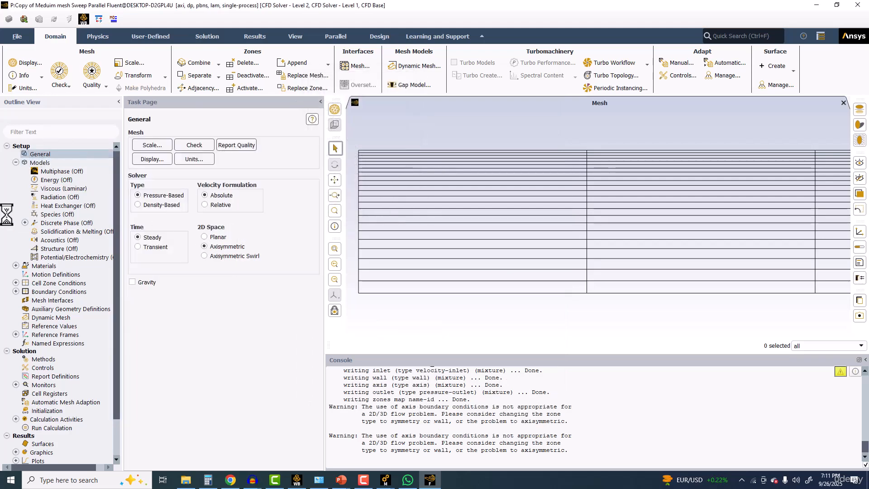
Step: Open the fluid material air for editing and set its constant density to 1 kg/m³
{"action": "double_click", "coordinate": [44, 266]}
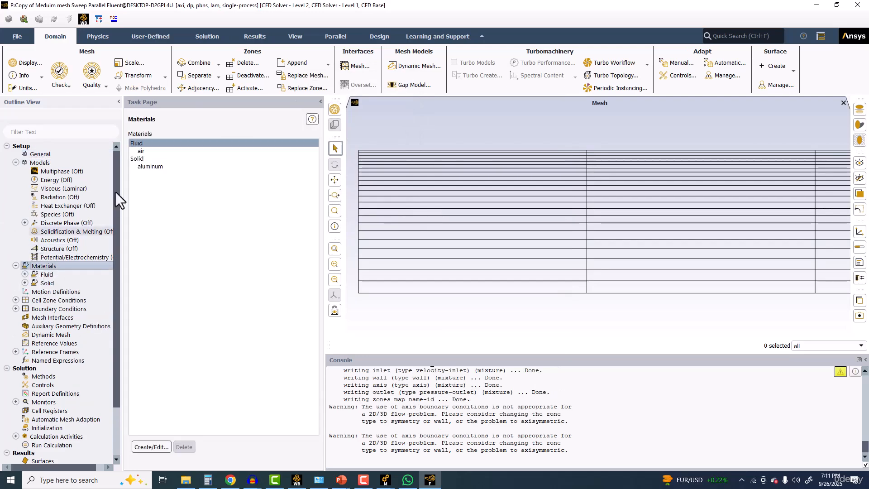
{"action": "left_click", "coordinate": [149, 151]}
{"action": "double_click", "coordinate": [150, 151]}
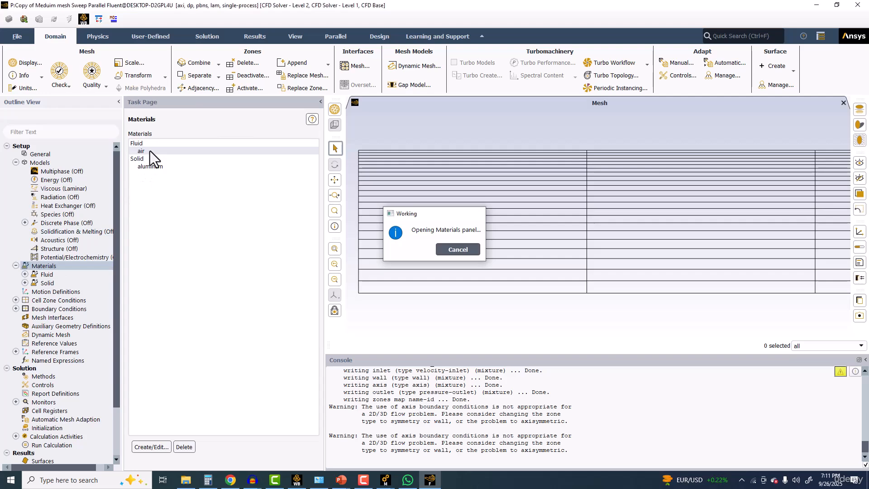
{"action": "left_click_drag", "start_coordinate": [417, 237], "coordinate": [279, 228]}
{"action": "type", "text": "1"}
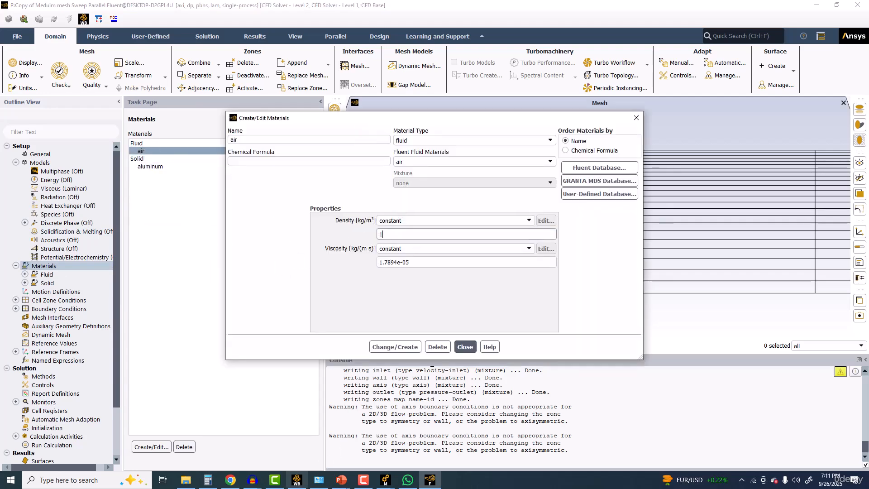
Step: Consult the problem description slide in PowerPoint, then return to Fluent, set air's viscosity to 0.01 kg/(m s) and apply the material changes
{"action": "left_click", "coordinate": [340, 480]}
{"action": "left_click", "coordinate": [66, 421]}
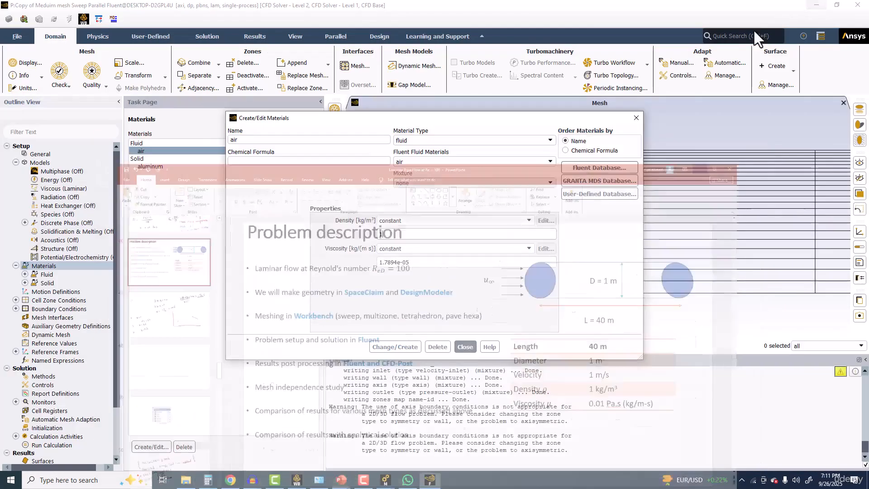
{"action": "left_click", "coordinate": [817, 7]}
{"action": "double_click", "coordinate": [407, 262]}
{"action": "type", "text": "0"}
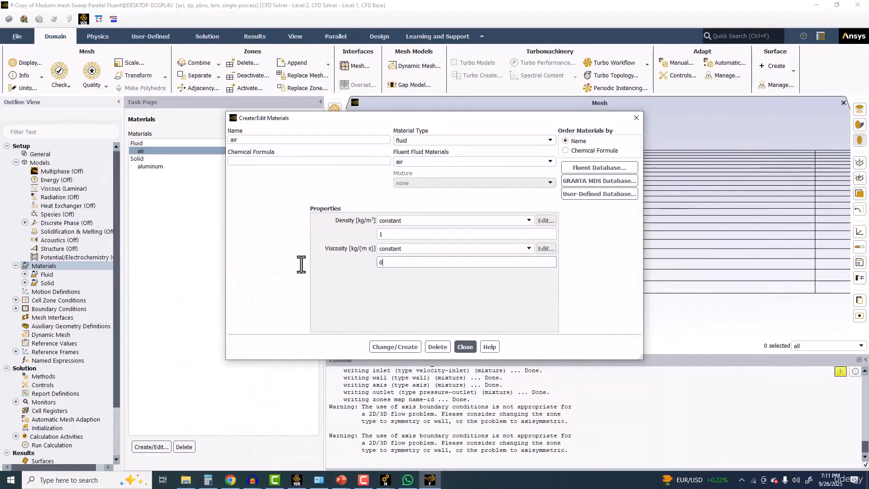
{"action": "type", "text": ".01"}
{"action": "left_click", "coordinate": [407, 347]}
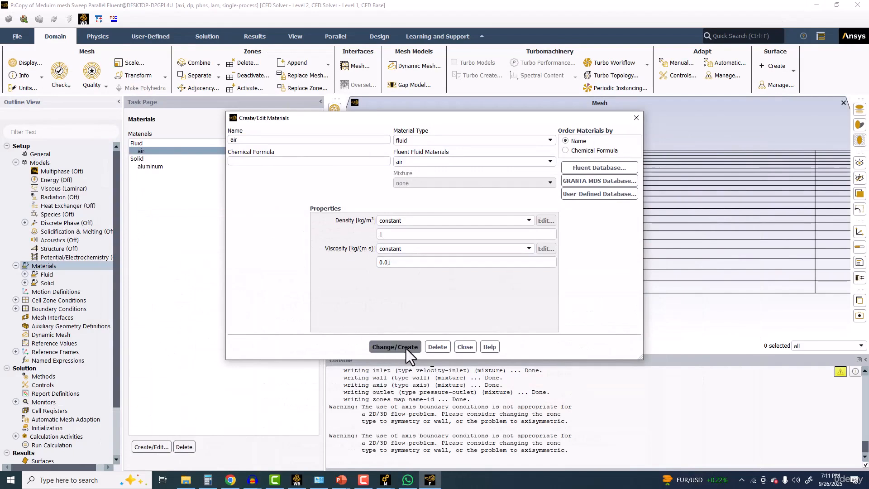
{"action": "left_click", "coordinate": [466, 347]}
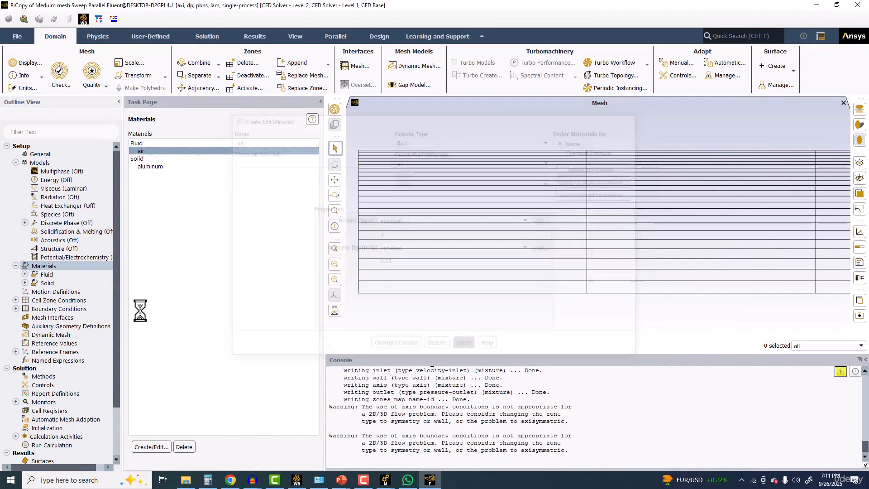
Step: Group the boundary zones by type and set the inlet's velocity magnitude to 1 m/s
{"action": "double_click", "coordinate": [59, 309]}
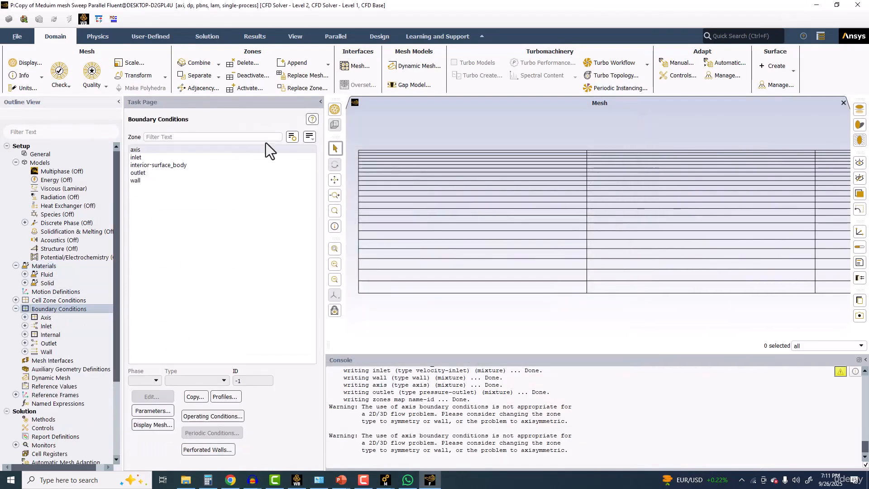
{"action": "left_click", "coordinate": [309, 137]}
{"action": "left_click", "coordinate": [322, 182]}
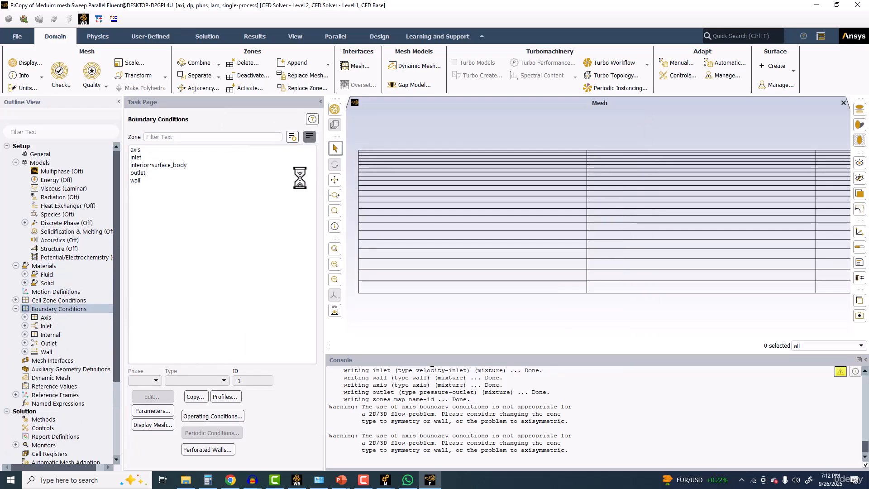
{"action": "left_click", "coordinate": [153, 172]}
{"action": "left_click", "coordinate": [151, 397]}
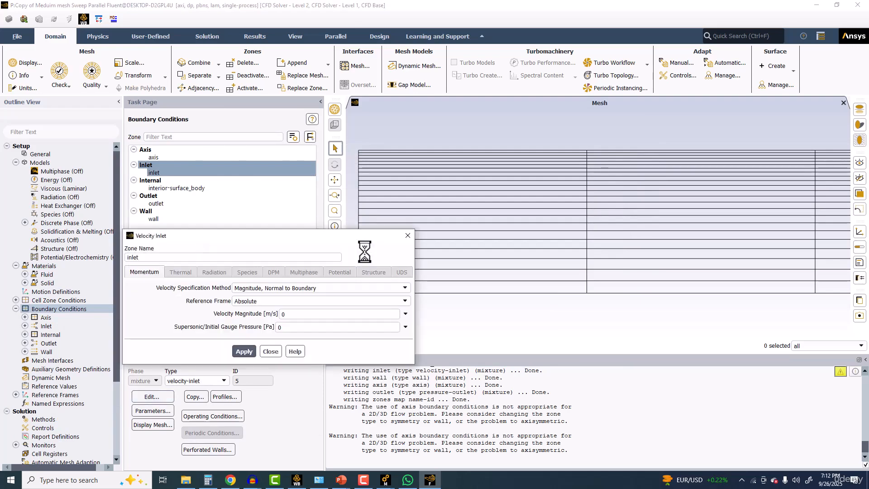
{"action": "left_click", "coordinate": [287, 314]}
{"action": "type", "text": "1"}
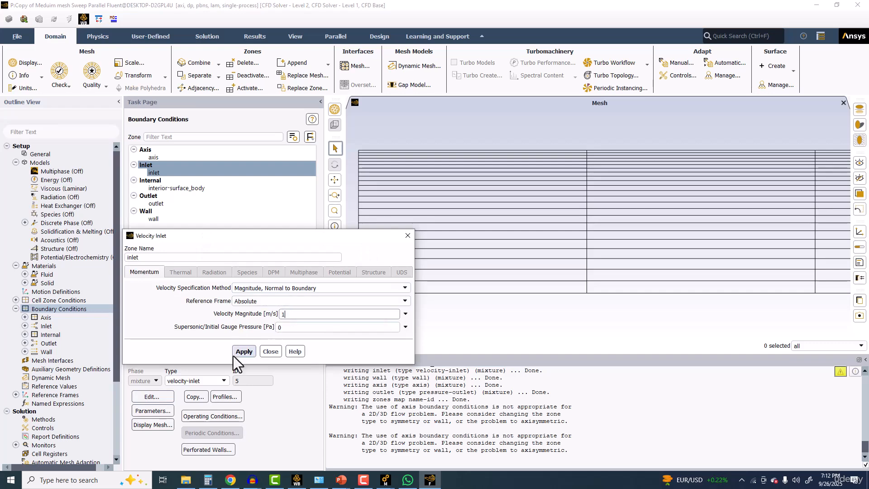
{"action": "left_click", "coordinate": [244, 351]}
{"action": "left_click", "coordinate": [270, 351]}
Step: Set the residual monitors' convergence criterion to none in the advanced options
{"action": "scroll", "coordinate": [40, 353], "scroll_direction": "down", "scroll_amount": 4}
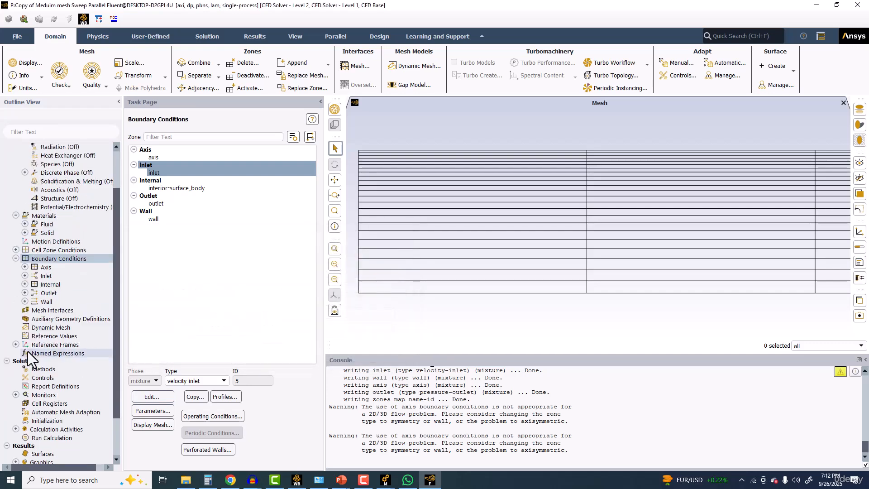
{"action": "double_click", "coordinate": [41, 344]}
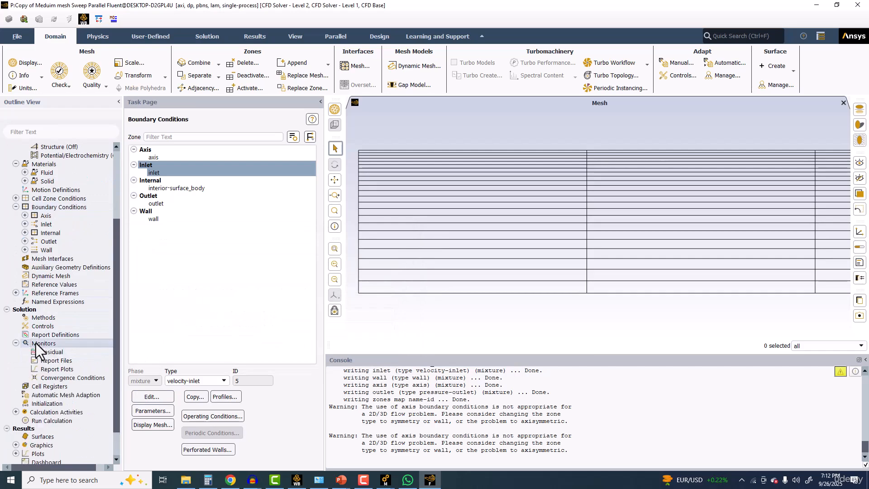
{"action": "double_click", "coordinate": [50, 352]}
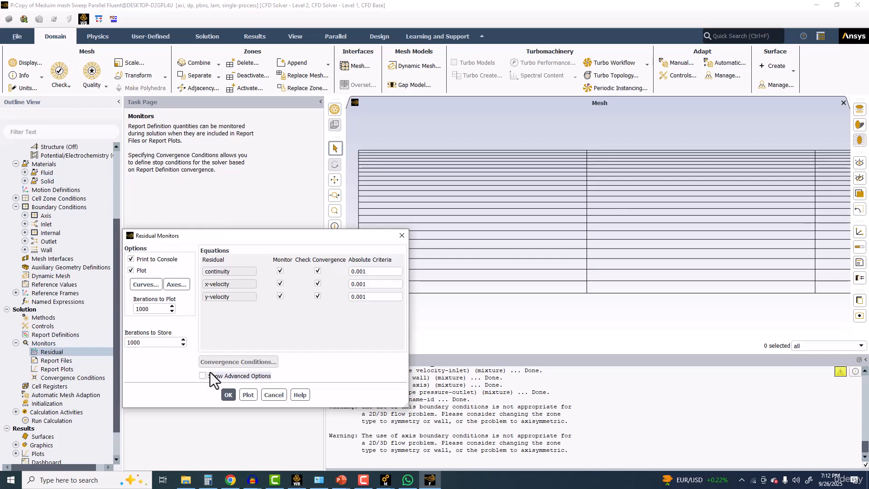
{"action": "left_click", "coordinate": [210, 375]}
{"action": "left_click", "coordinate": [529, 277]}
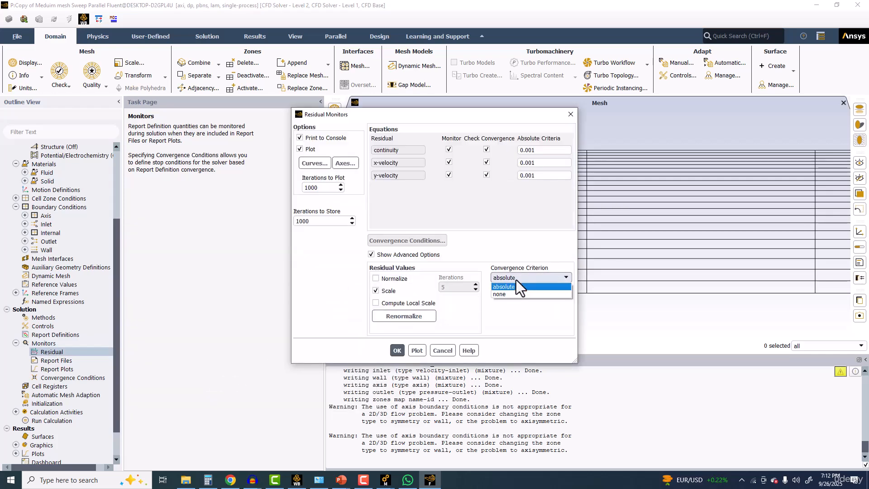
{"action": "left_click", "coordinate": [506, 292]}
{"action": "left_click", "coordinate": [397, 350]}
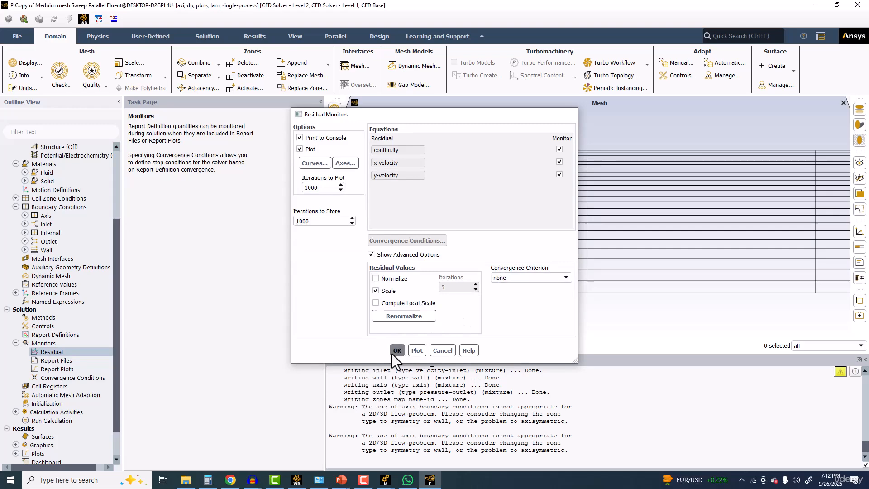
Step: Initialize the solution with Hybrid Initialization, start a calculation of 1000 iterations and stop it early
{"action": "left_click", "coordinate": [46, 403]}
{"action": "left_click", "coordinate": [190, 170]}
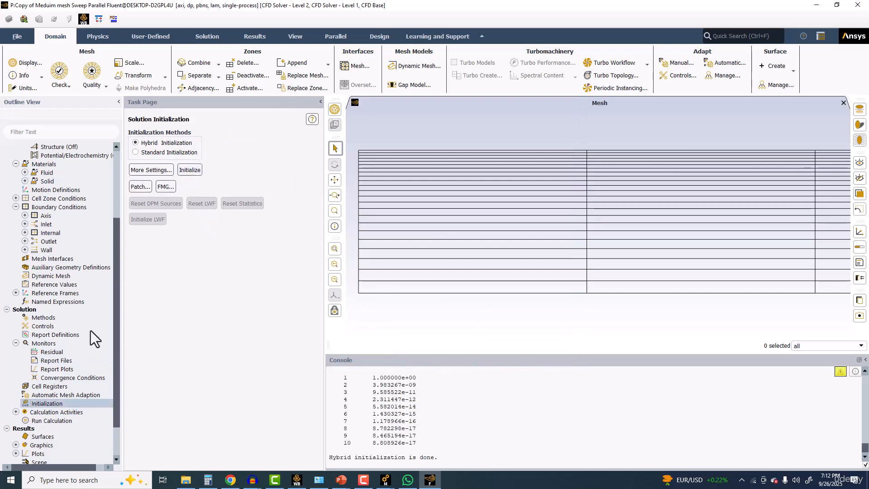
{"action": "double_click", "coordinate": [67, 413]}
{"action": "scroll", "coordinate": [66, 417], "scroll_direction": "down", "scroll_amount": 3}
{"action": "scroll", "coordinate": [70, 409], "scroll_direction": "down", "scroll_amount": 1}
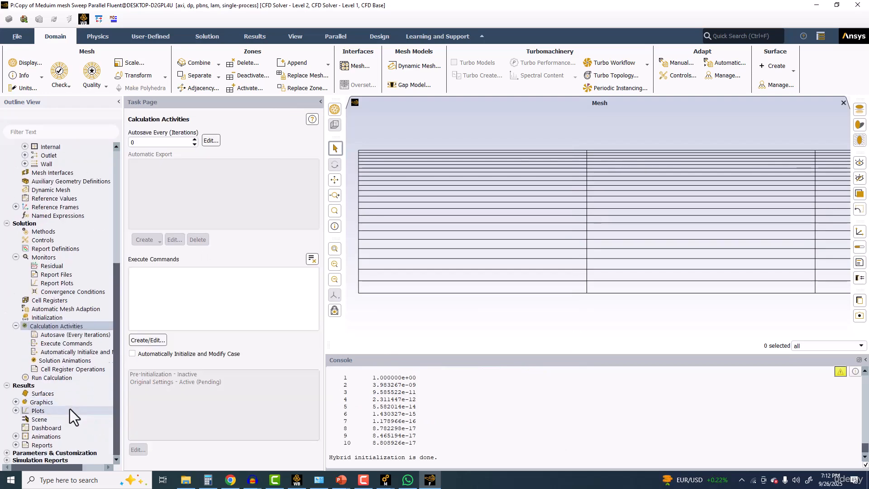
{"action": "left_click", "coordinate": [54, 376]}
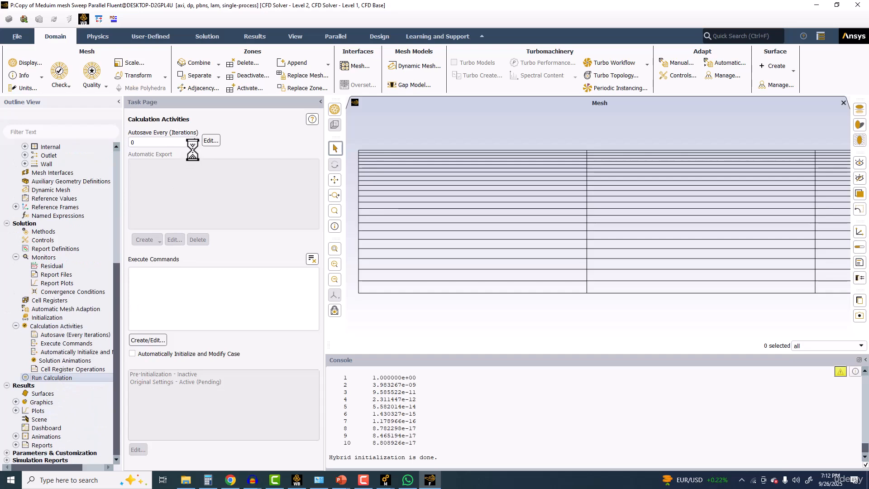
{"action": "double_click", "coordinate": [158, 240]}
{"action": "type", "text": "1000"}
{"action": "left_click", "coordinate": [166, 339]}
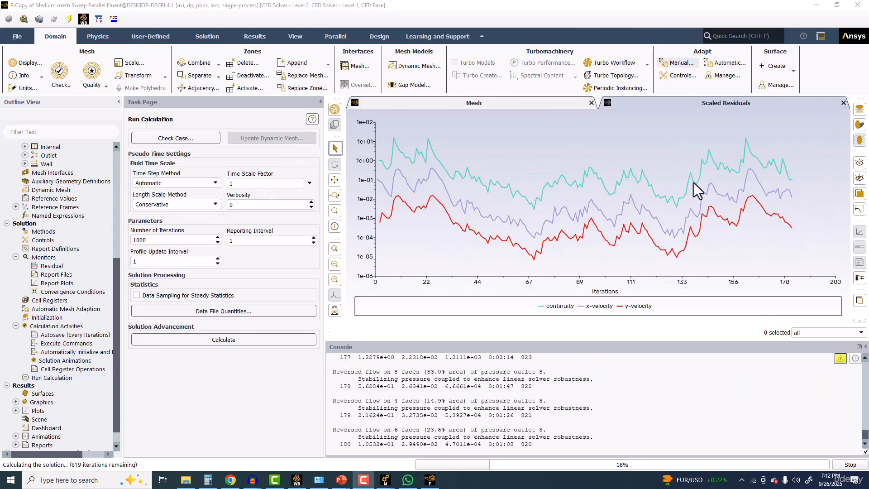
{"action": "left_click", "coordinate": [849, 465]}
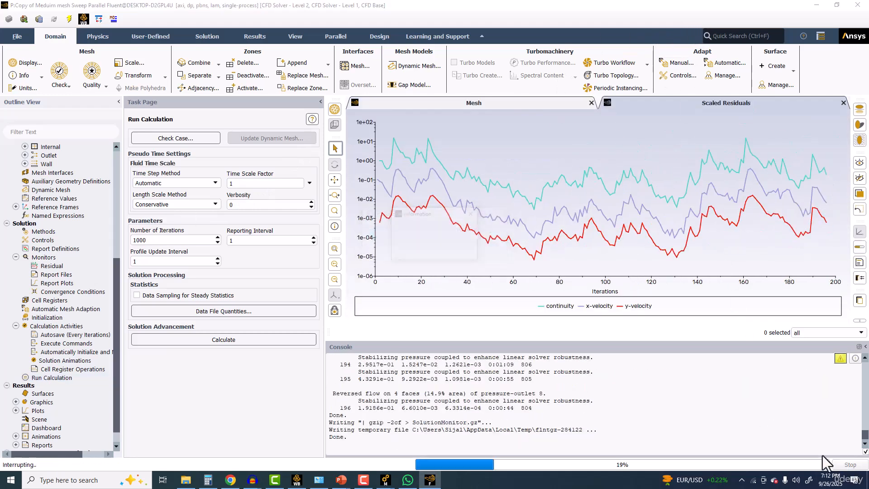
Step: Change the pressure-velocity coupling scheme to SIMPLE and reinitialize the solution with Hybrid Initialization
{"action": "left_click", "coordinate": [45, 231]}
{"action": "left_click", "coordinate": [149, 151]}
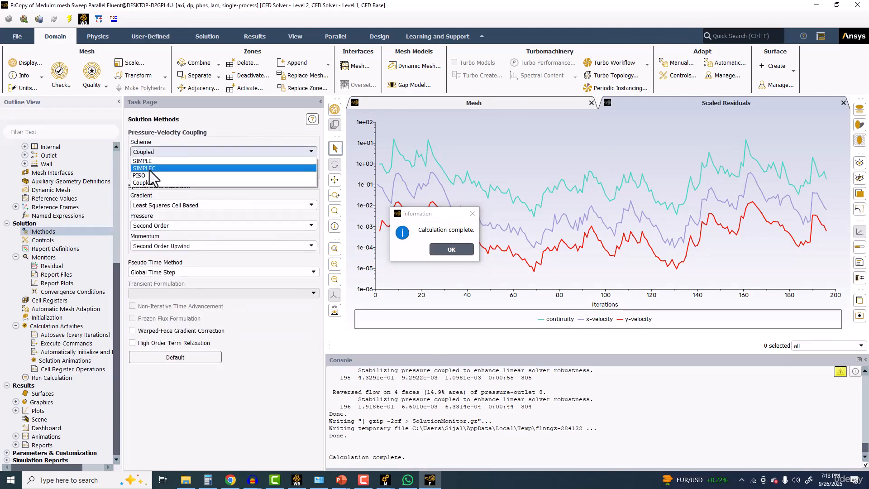
{"action": "left_click", "coordinate": [142, 161]}
{"action": "left_click", "coordinate": [441, 249]}
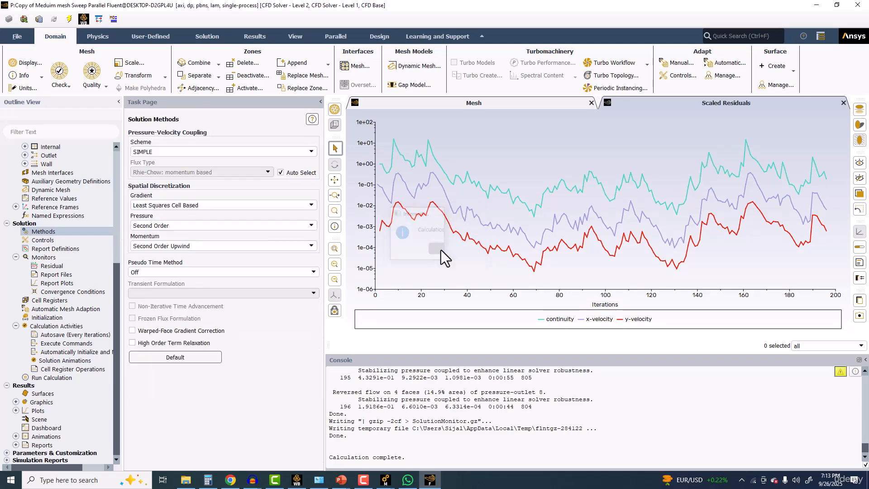
{"action": "left_click", "coordinate": [47, 317]}
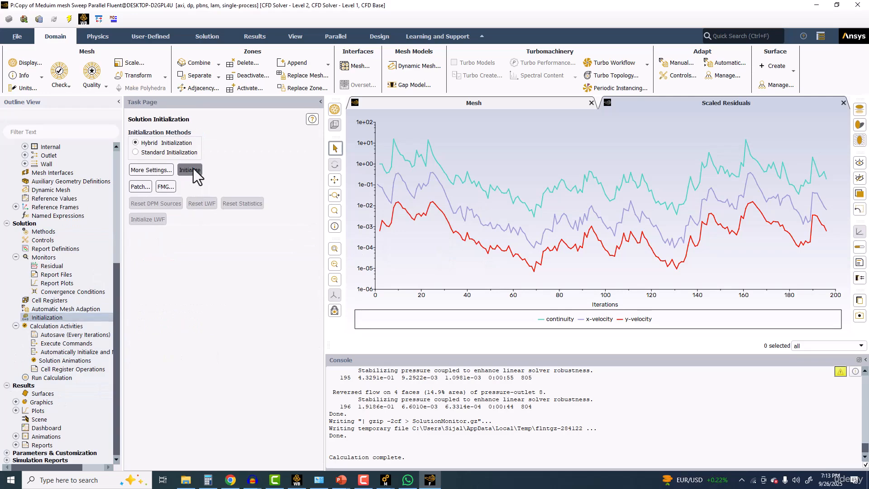
{"action": "left_click", "coordinate": [190, 170]}
{"action": "left_click", "coordinate": [416, 253]}
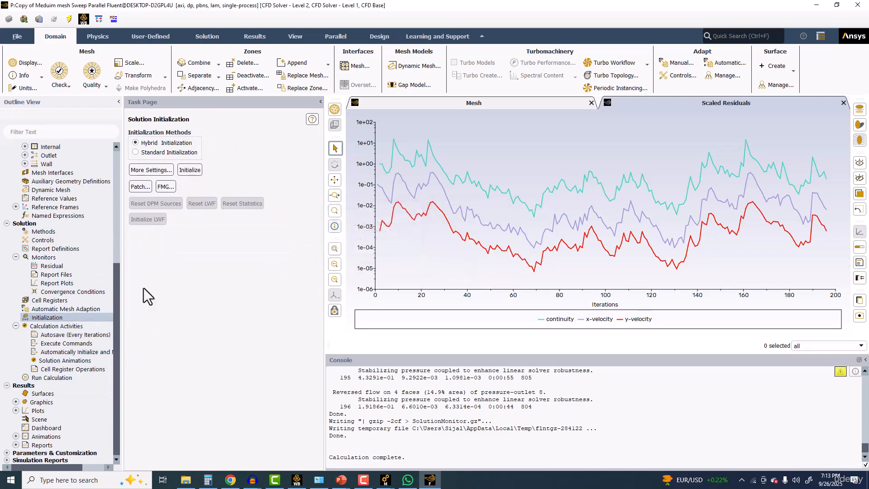
Step: Run the calculation with 1000 iterations, stop it early once the residuals level off, and close Fluent
{"action": "left_click", "coordinate": [51, 377]}
{"action": "left_click", "coordinate": [192, 273]}
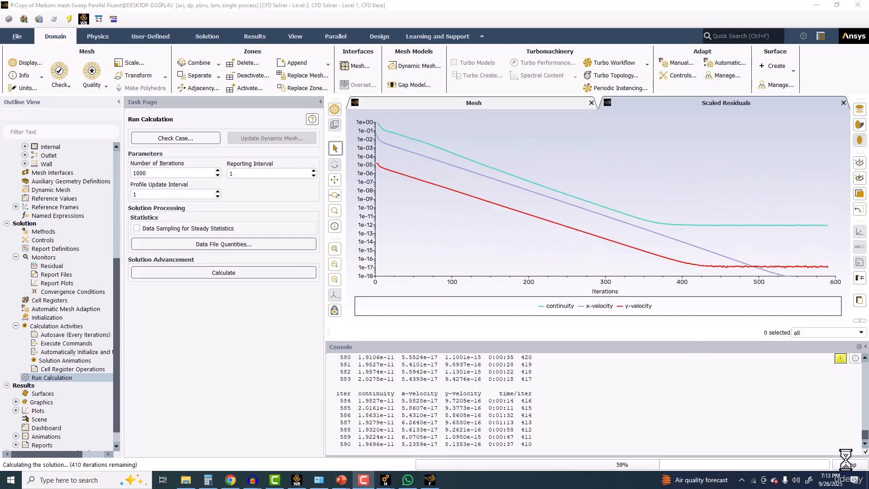
{"action": "left_click", "coordinate": [850, 464]}
{"action": "left_click", "coordinate": [857, 5]}
{"action": "left_click", "coordinate": [429, 253]}
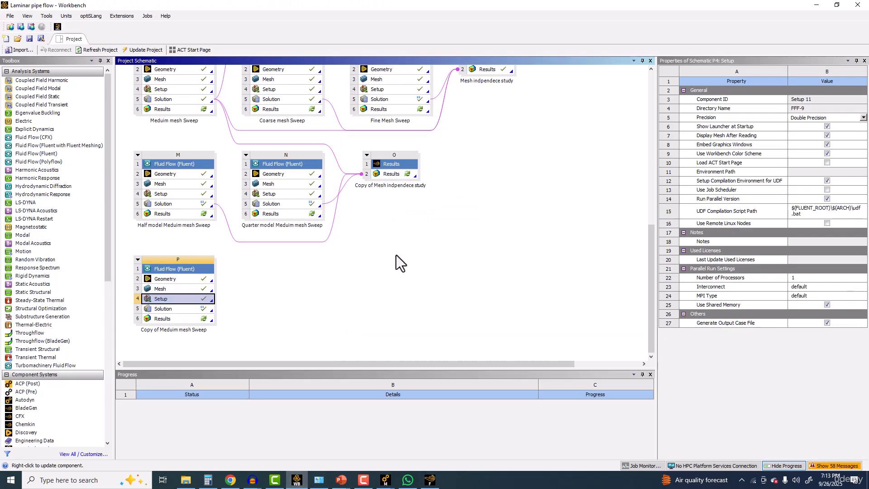
{"action": "double_click", "coordinate": [390, 172]}
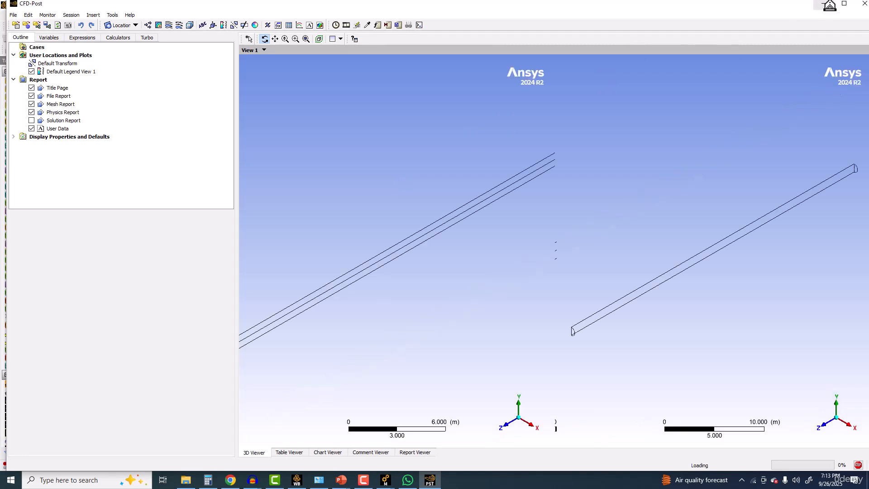
{"action": "left_click", "coordinate": [844, 4]}
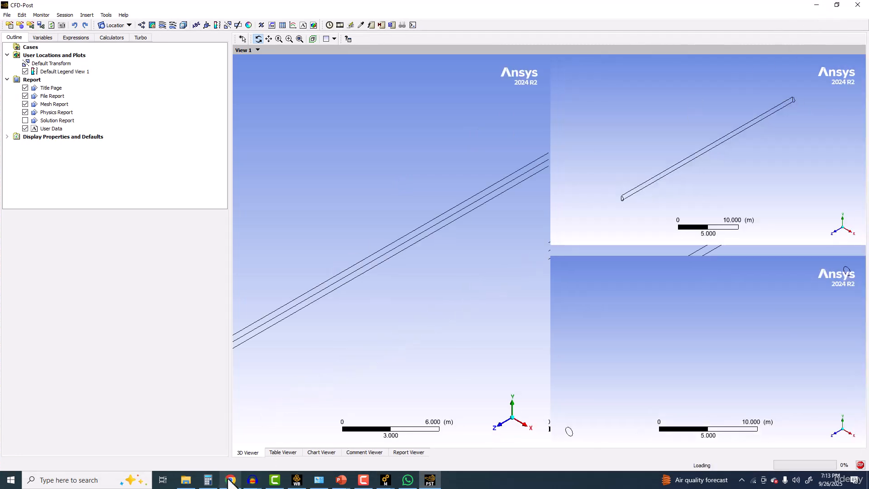
{"action": "left_click", "coordinate": [186, 480]}
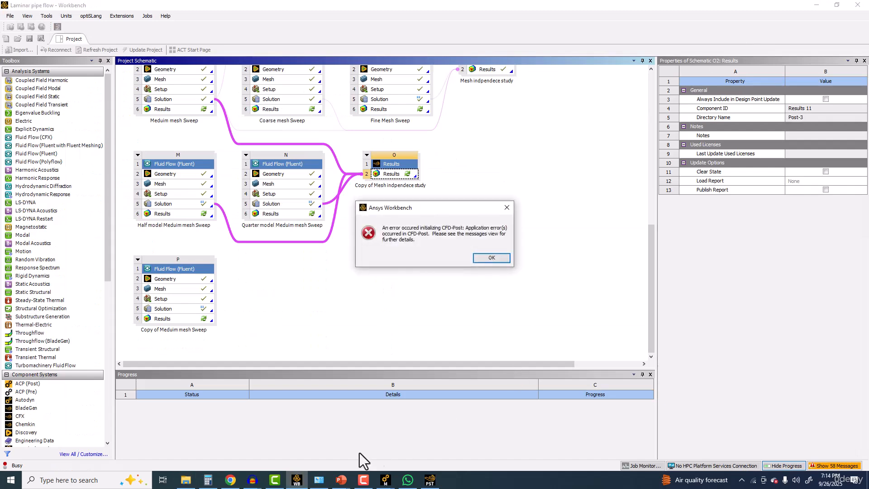
{"action": "left_click", "coordinate": [492, 259]}
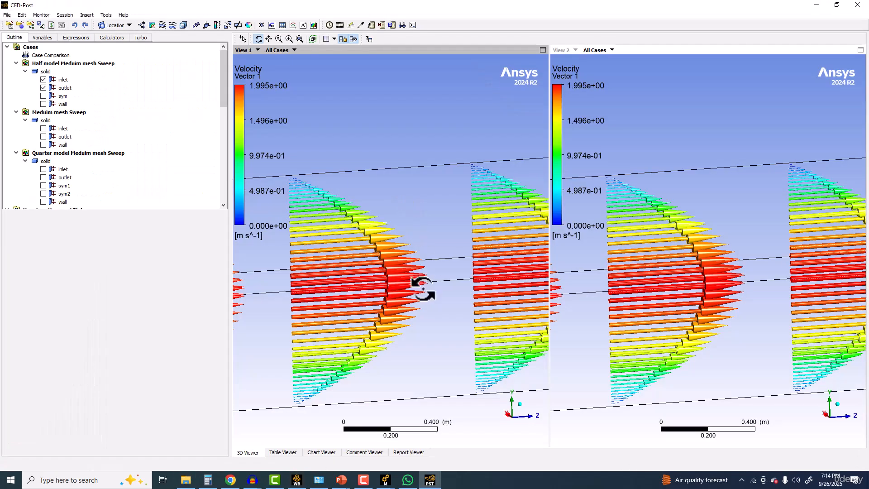
{"action": "left_click", "coordinate": [857, 5]}
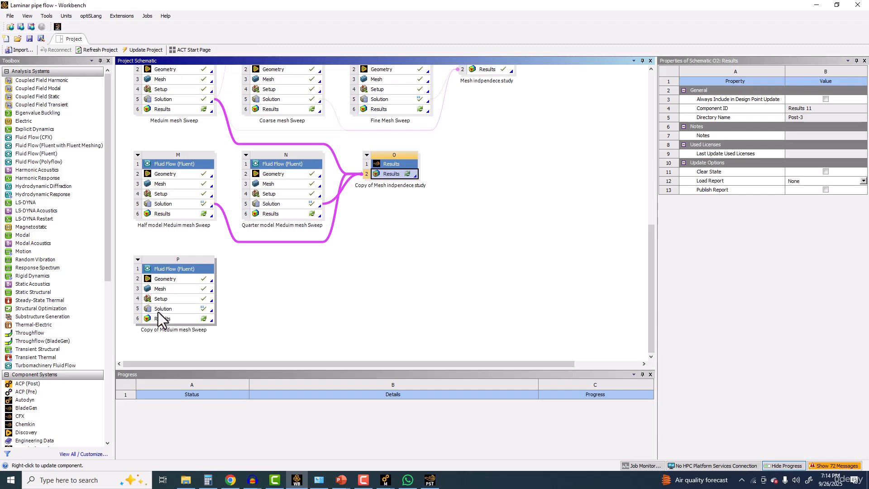
Step: Link the solution of Copy of Meduim mesh Sweep to the Copy of Mesh indpendece study results and open them in CFD-Post
{"action": "left_click_drag", "start_coordinate": [159, 310], "coordinate": [391, 175]}
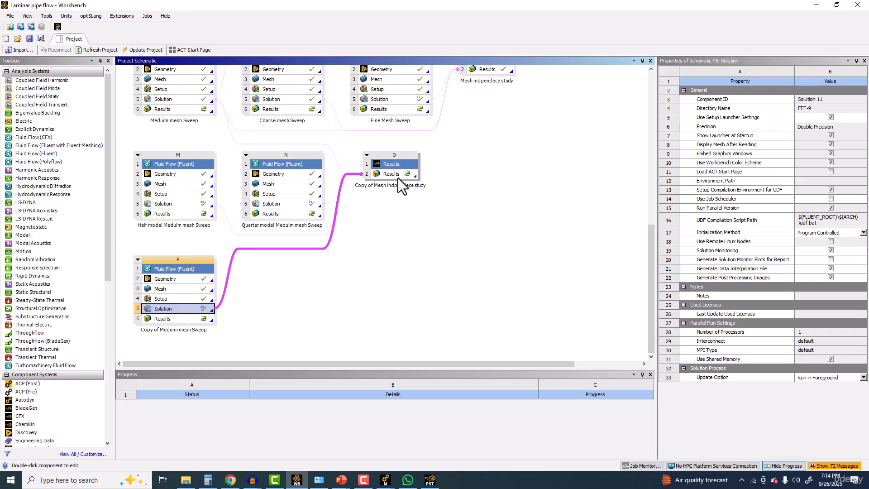
{"action": "double_click", "coordinate": [397, 176]}
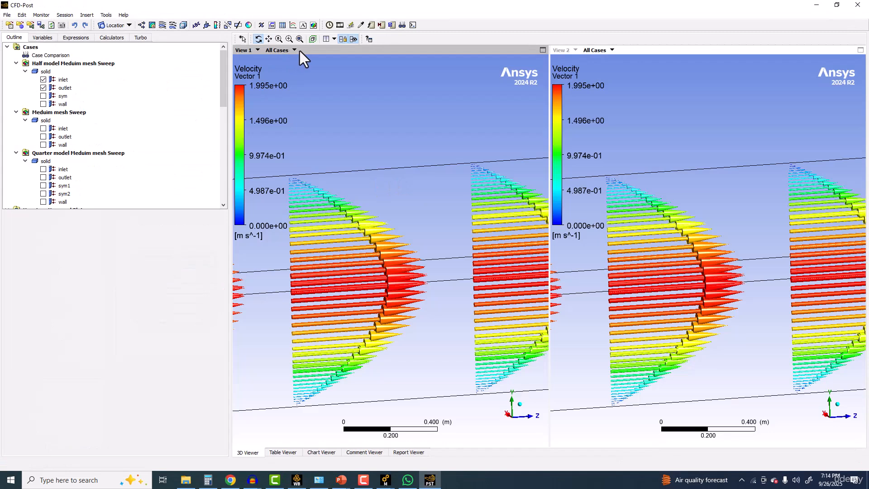
{"action": "left_click", "coordinate": [296, 479]}
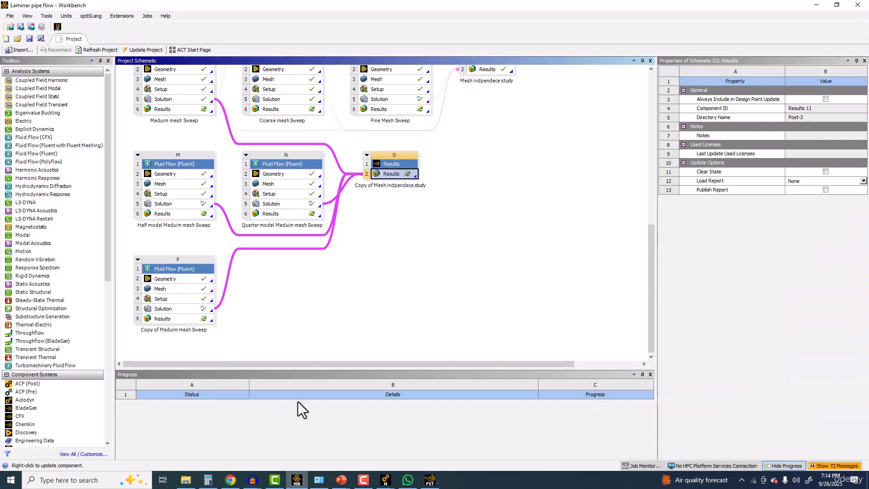
{"action": "double_click", "coordinate": [392, 175]}
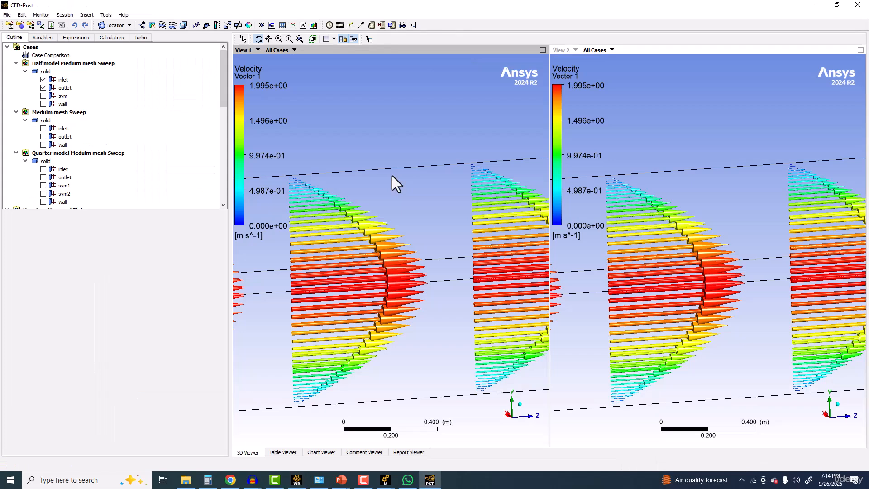
Step: Check which cases are available for View 1, keep All Cases selected, and close CFD-Post
{"action": "left_click", "coordinate": [292, 50]}
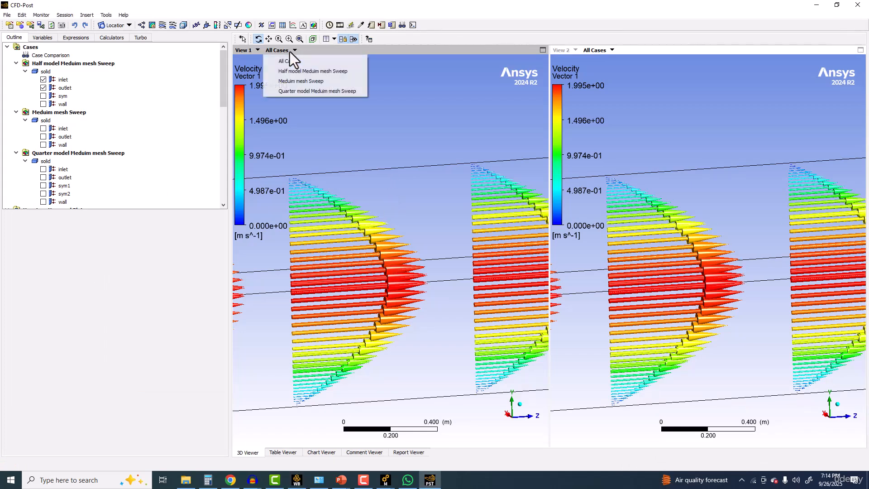
{"action": "left_click", "coordinate": [297, 60]}
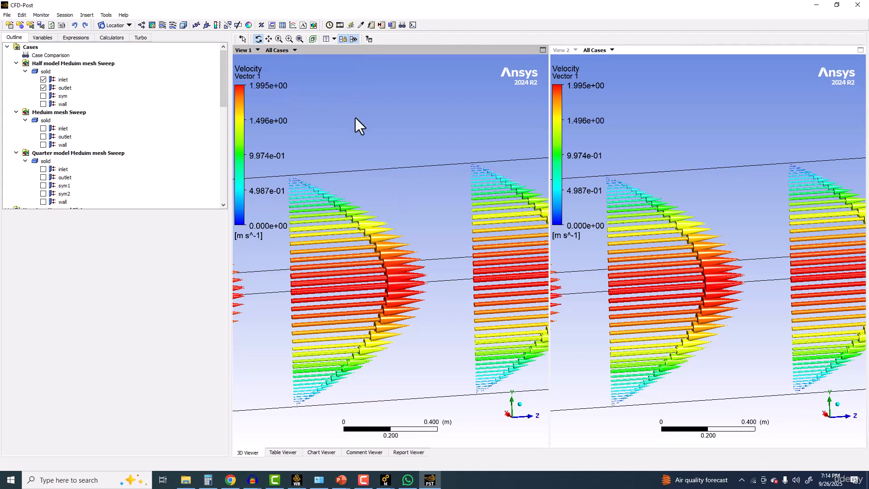
{"action": "left_click", "coordinate": [849, 6]}
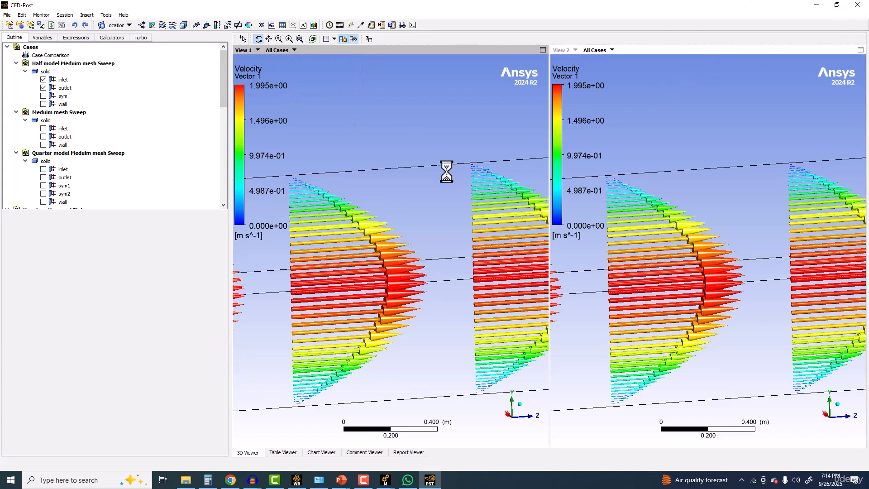
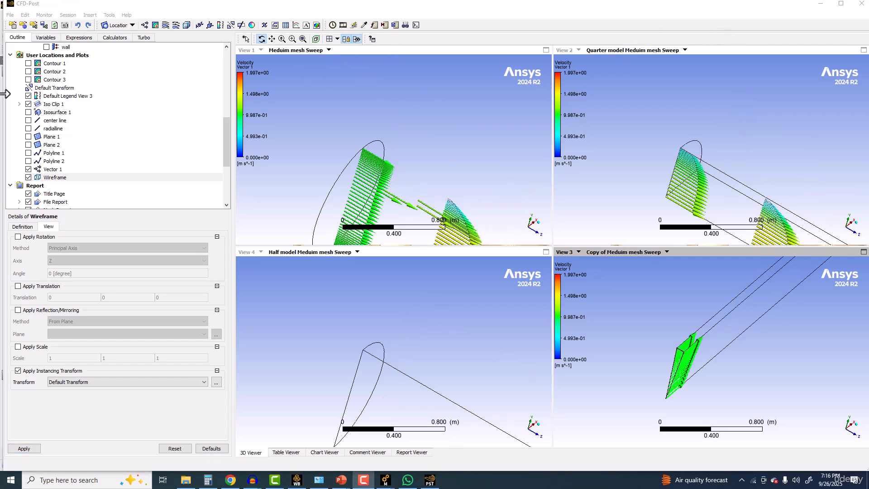
Step: Set the color range of Vector 1 to Local and apply it, keeping the Arrow3D symbol at size 0.3
{"action": "left_click", "coordinate": [41, 170]}
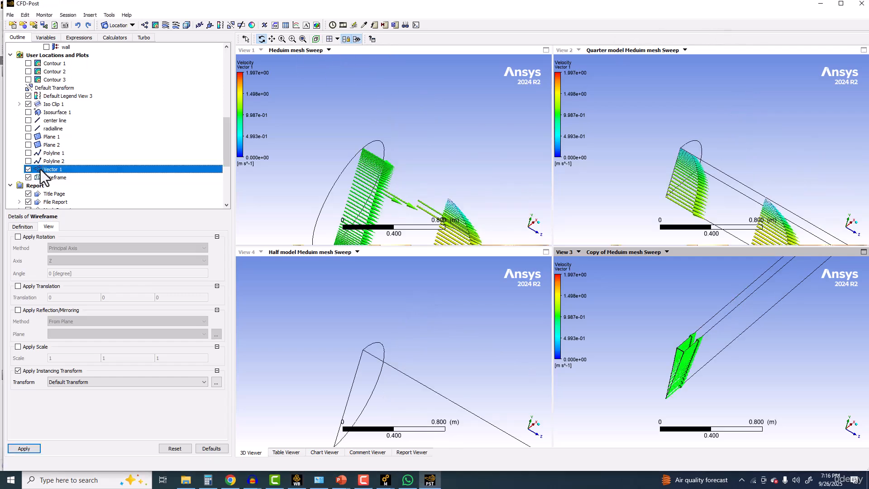
{"action": "left_click", "coordinate": [24, 449]}
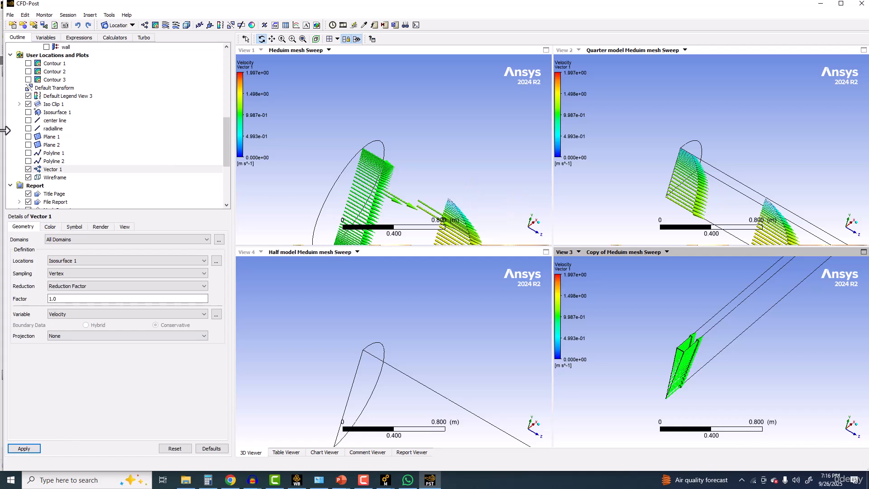
{"action": "left_click", "coordinate": [52, 227]}
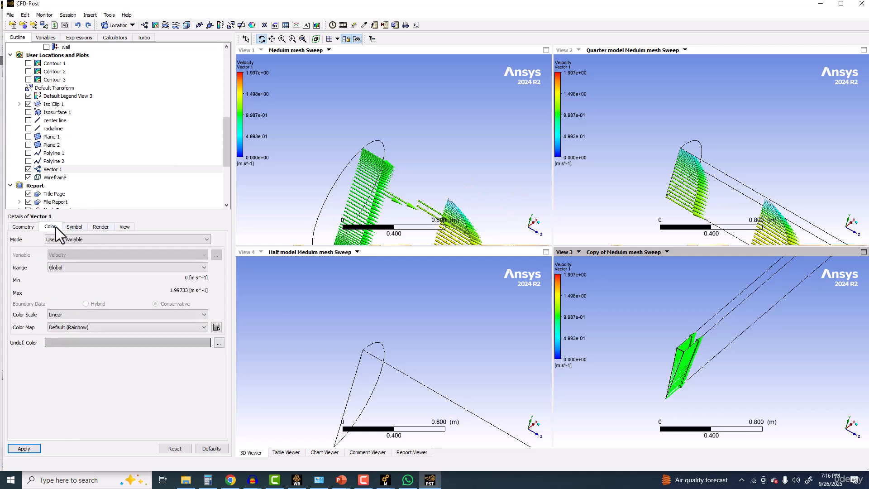
{"action": "left_click", "coordinate": [72, 266]}
{"action": "left_click", "coordinate": [63, 281]}
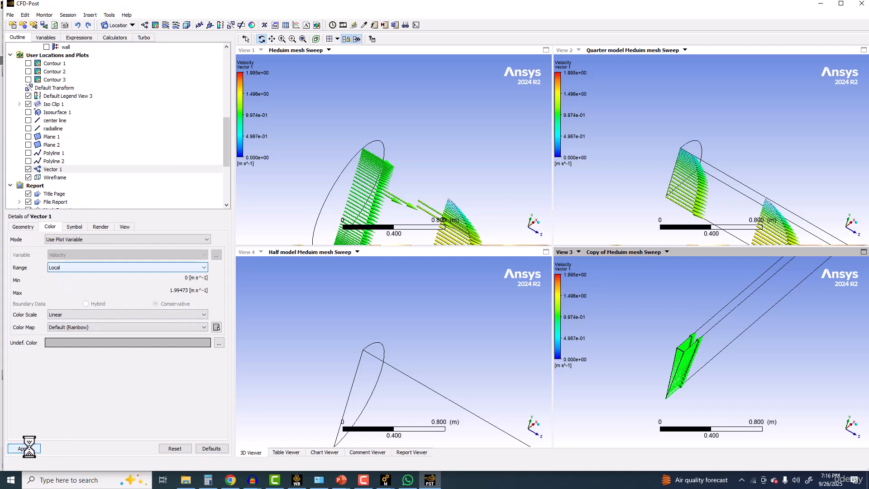
{"action": "left_click", "coordinate": [74, 227]}
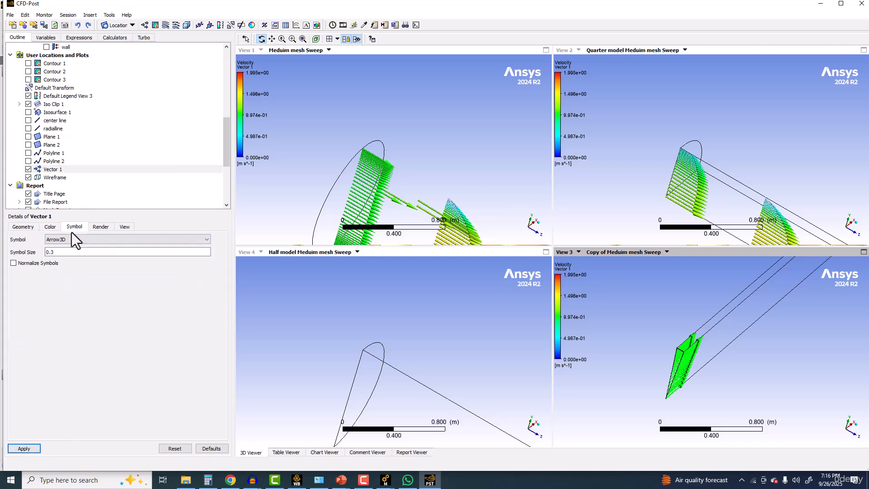
{"action": "left_click", "coordinate": [23, 447]}
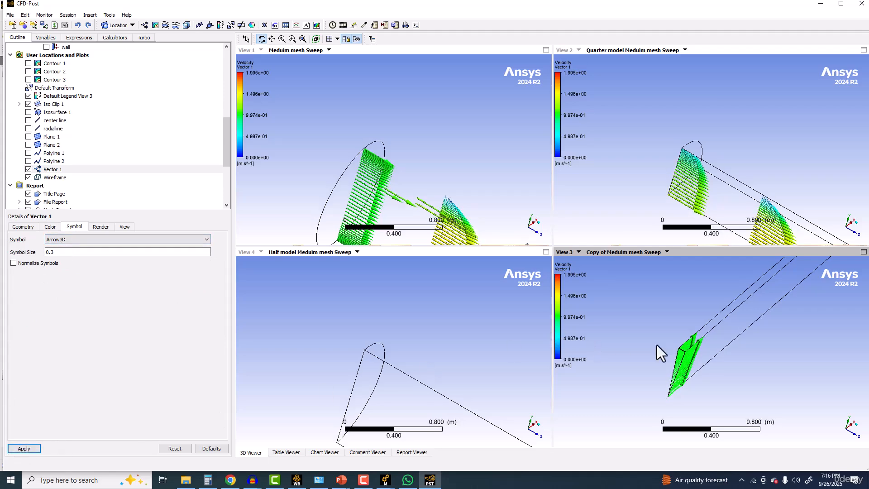
Step: Examine the velocity vectors of the full, half, quarter and 2D models from different angles in the four views
{"action": "middle_click_drag", "start_coordinate": [663, 336], "coordinate": [651, 301], "text": "ctrl"}
{"action": "middle_click_drag", "start_coordinate": [425, 179], "coordinate": [402, 142], "text": "ctrl"}
{"action": "scroll", "coordinate": [381, 204], "scroll_direction": "down", "scroll_amount": 1}
{"action": "scroll", "coordinate": [380, 205], "scroll_direction": "down", "scroll_amount": 5}
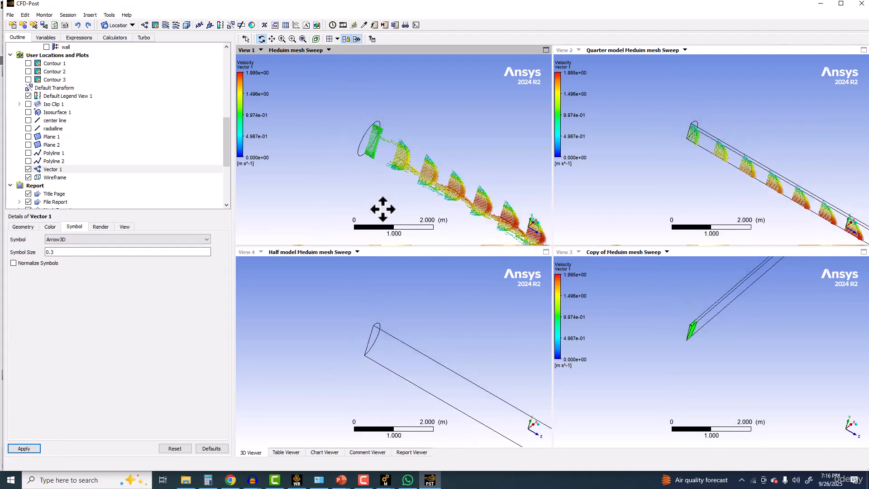
{"action": "left_click", "coordinate": [348, 42]}
{"action": "left_click", "coordinate": [351, 41]}
{"action": "middle_click_drag", "start_coordinate": [429, 177], "coordinate": [382, 153]}
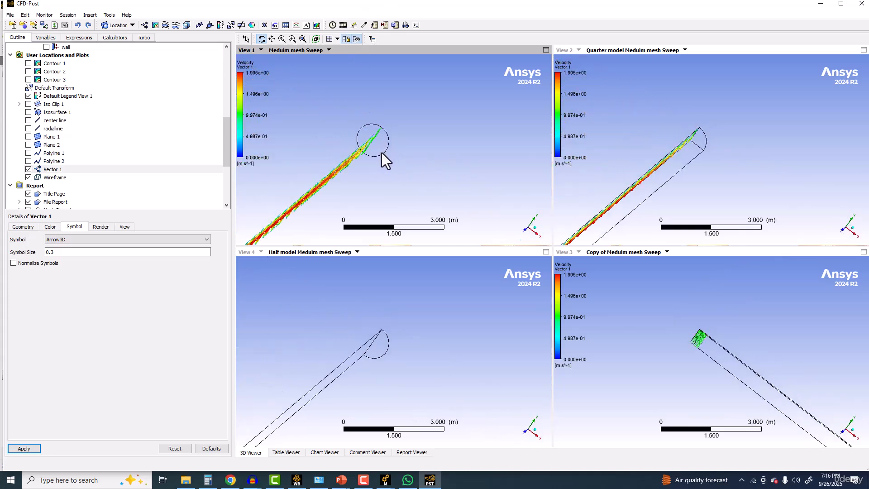
Step: Show the pressure Contour 1 and hide Vector 1 in the views
{"action": "left_click", "coordinate": [48, 137]}
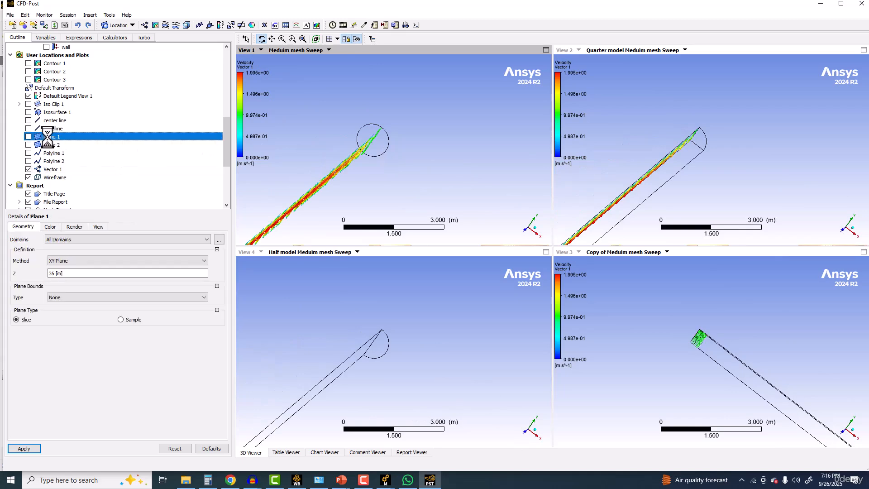
{"action": "left_click", "coordinate": [50, 128]}
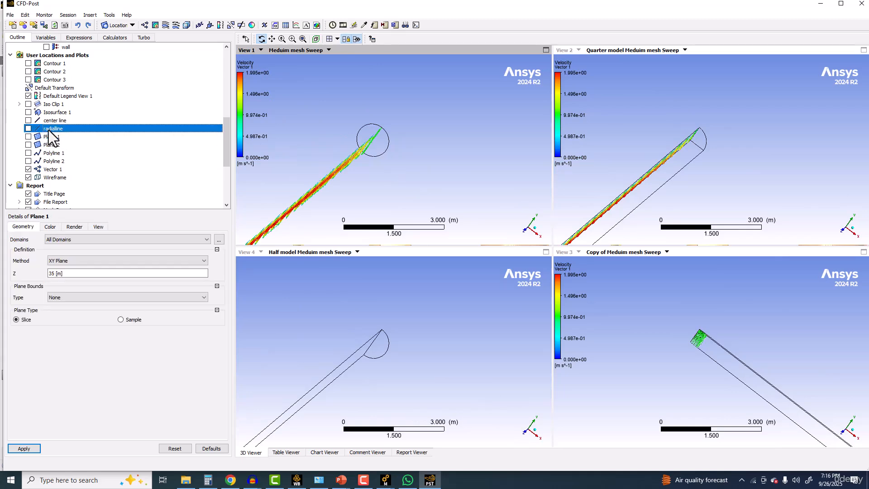
{"action": "left_click", "coordinate": [29, 63]}
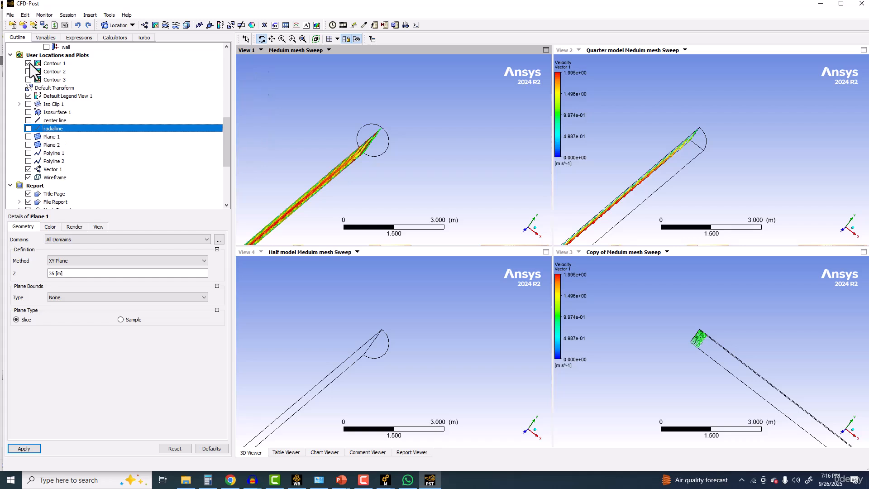
{"action": "left_click", "coordinate": [28, 170]}
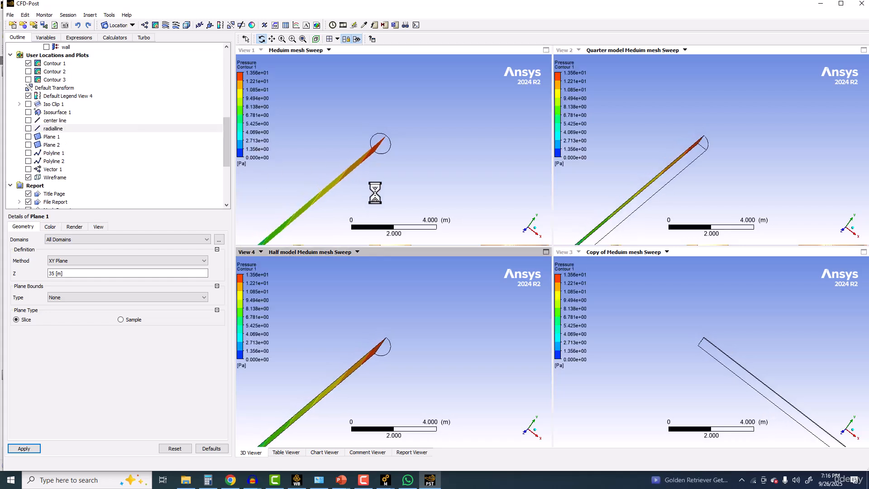
Step: Examine the pressure contour along the pipe in all four views, including the Copy of Meduim mesh Sweep case
{"action": "scroll", "coordinate": [388, 190], "scroll_direction": "down", "scroll_amount": 1}
{"action": "middle_click_drag", "start_coordinate": [383, 190], "coordinate": [491, 194]}
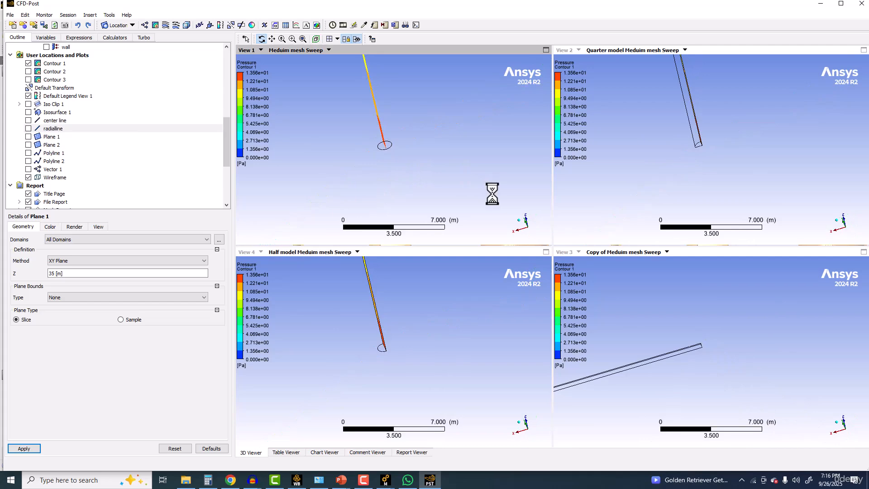
{"action": "scroll", "coordinate": [653, 341], "scroll_direction": "down", "scroll_amount": 5}
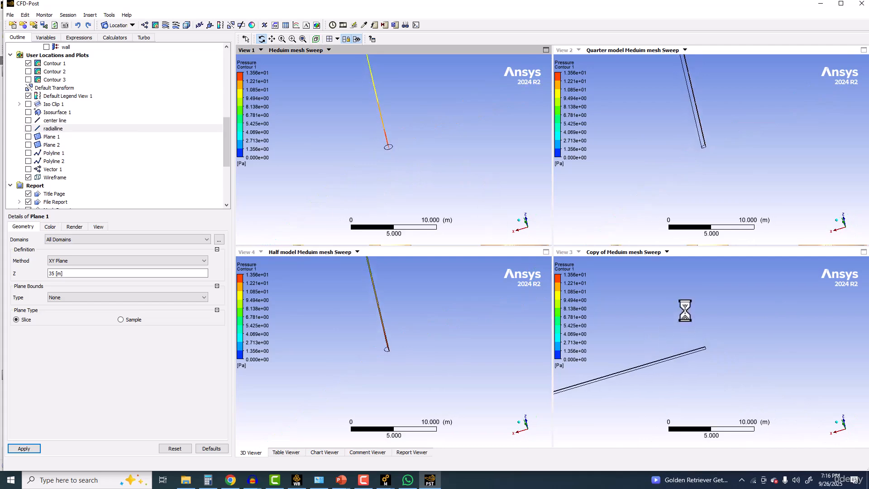
{"action": "middle_click_drag", "start_coordinate": [684, 325], "coordinate": [701, 272], "text": "ctrl"}
{"action": "middle_click_drag", "start_coordinate": [639, 322], "coordinate": [771, 350]}
{"action": "scroll", "coordinate": [661, 314], "scroll_direction": "up", "scroll_amount": 2}
{"action": "scroll", "coordinate": [703, 347], "scroll_direction": "up", "scroll_amount": 7}
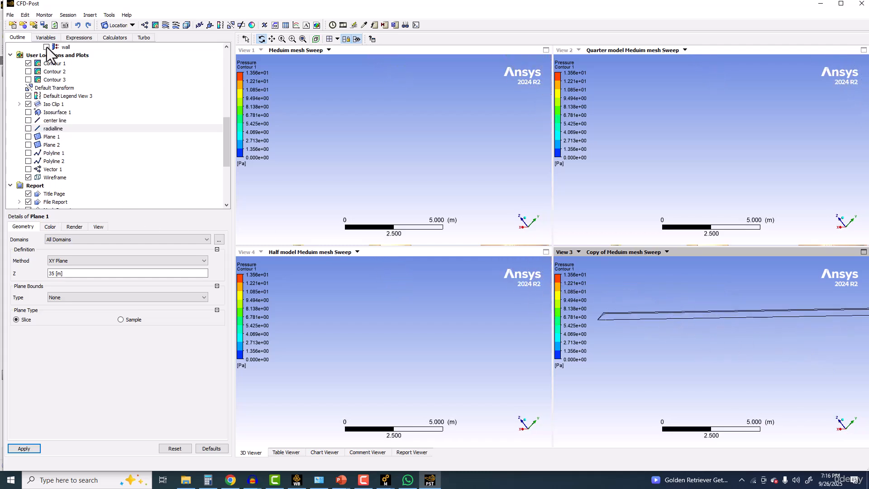
Step: Compare the four cases in the center line velocity, center line pressure and radial velocity profile charts
{"action": "scroll", "coordinate": [46, 183], "scroll_direction": "down", "scroll_amount": 1}
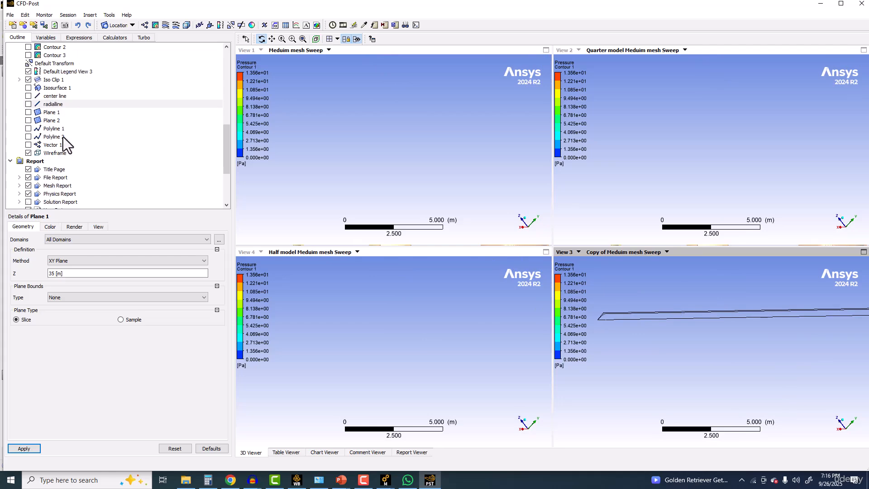
{"action": "scroll", "coordinate": [63, 159], "scroll_direction": "down", "scroll_amount": 4}
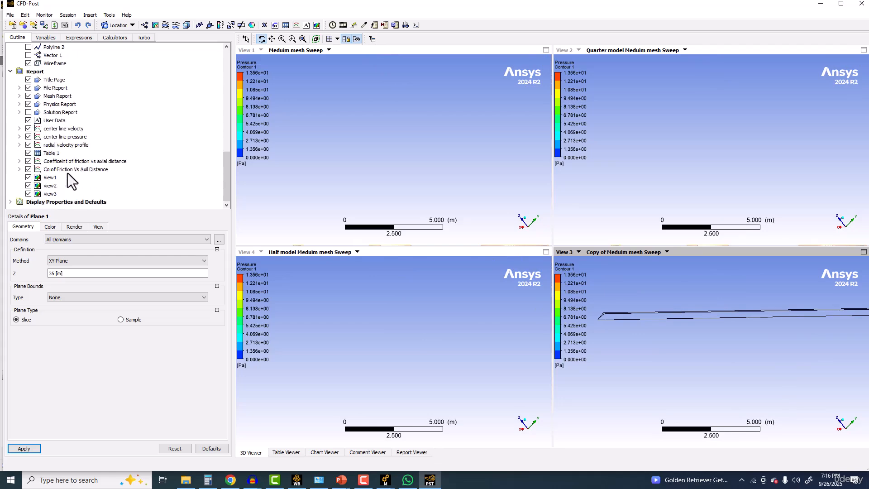
{"action": "left_click", "coordinate": [61, 129]}
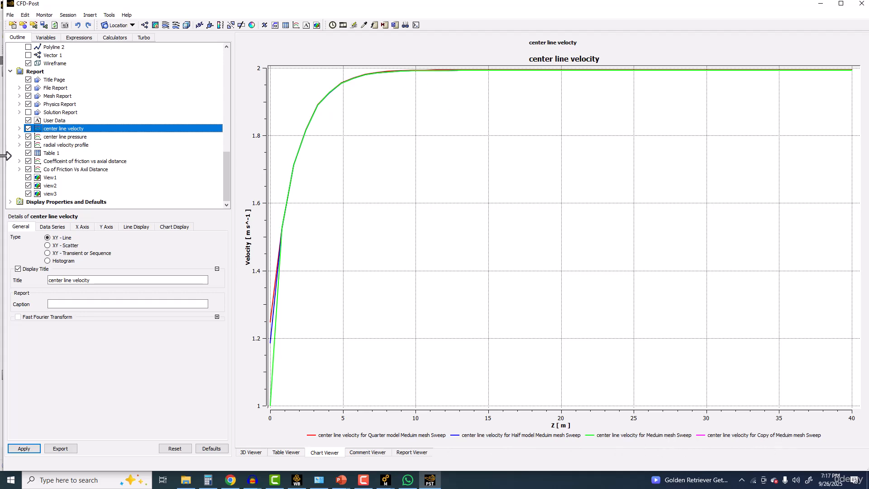
{"action": "left_click", "coordinate": [66, 136]}
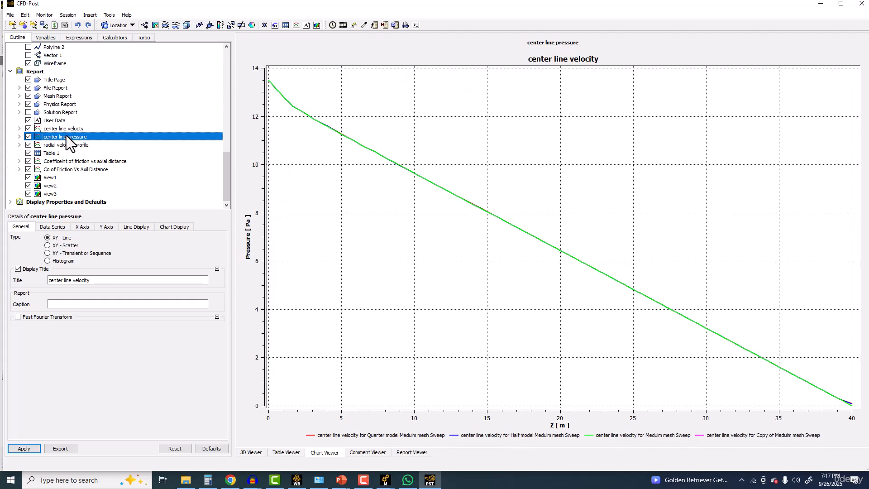
{"action": "left_click", "coordinate": [63, 145]}
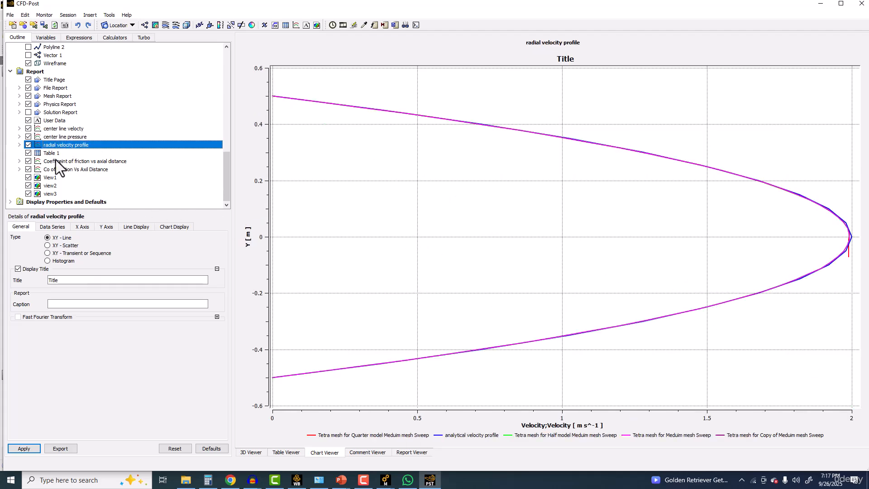
Step: Open Table 1 and compare its friction coefficients with the half, full and quarter models as the default case
{"action": "double_click", "coordinate": [51, 153]}
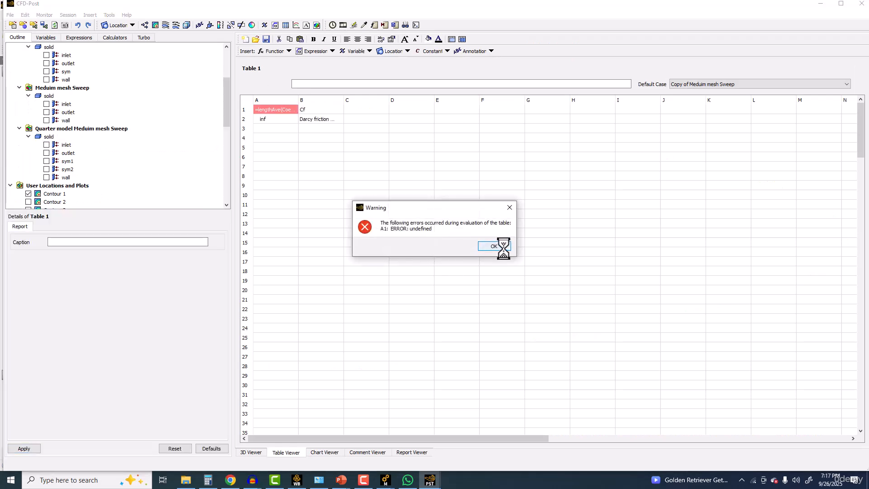
{"action": "left_click", "coordinate": [507, 209]}
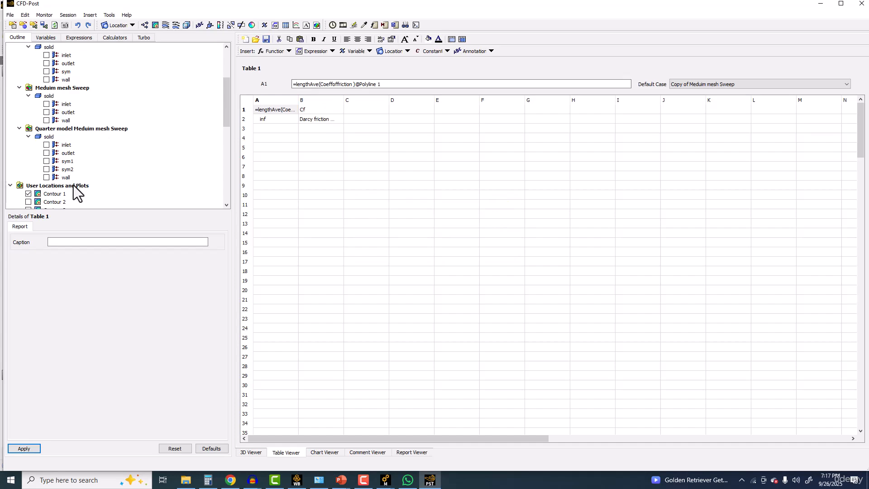
{"action": "scroll", "coordinate": [73, 186], "scroll_direction": "down", "scroll_amount": 3}
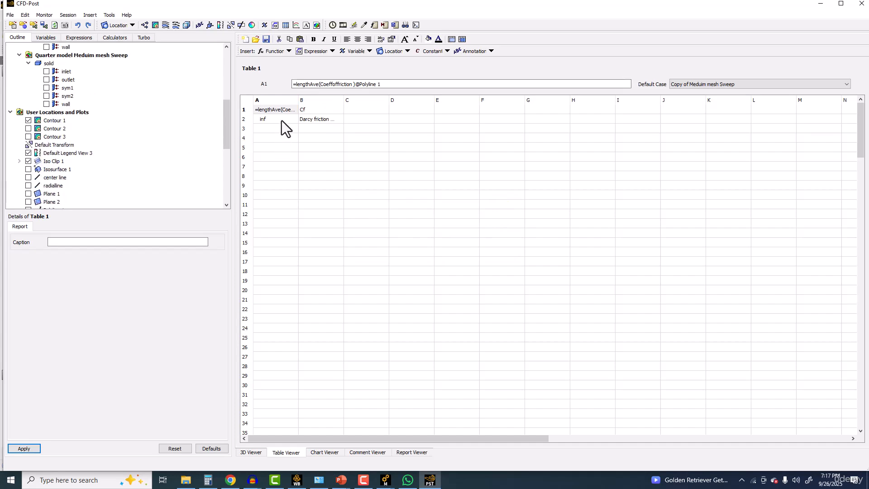
{"action": "left_click", "coordinate": [716, 83]}
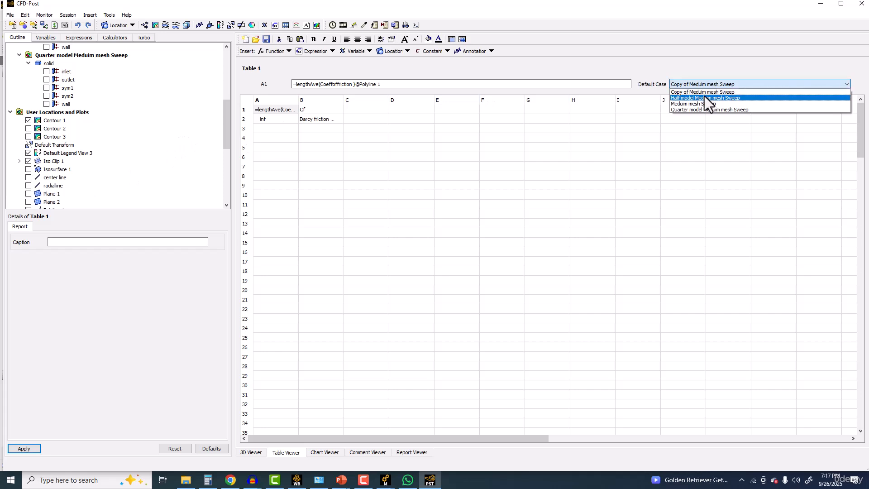
{"action": "left_click", "coordinate": [702, 98]}
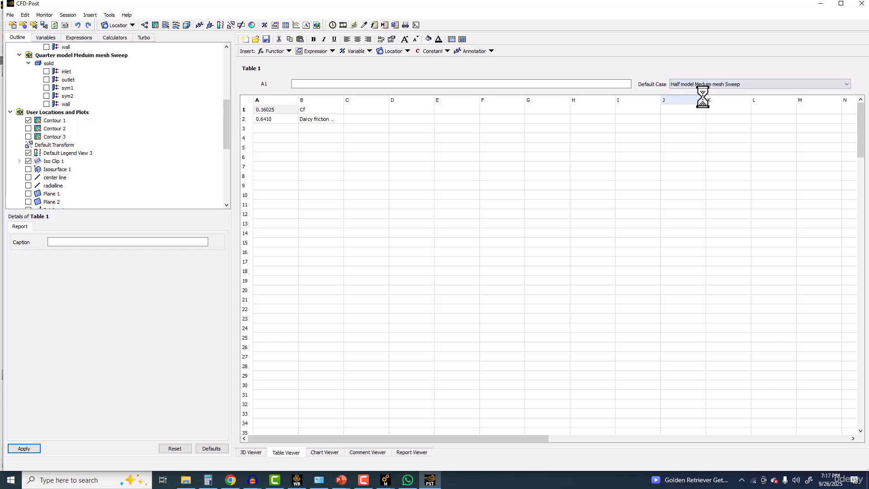
{"action": "left_click", "coordinate": [694, 83]}
{"action": "left_click", "coordinate": [691, 93]}
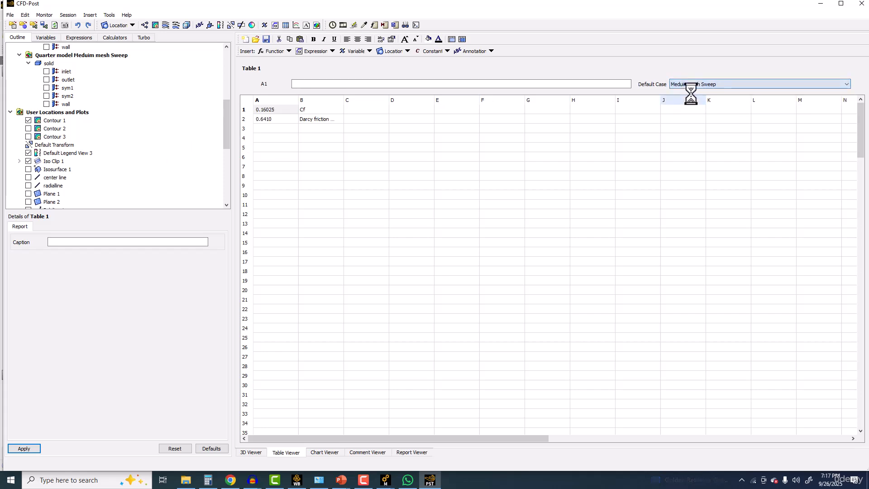
{"action": "left_click", "coordinate": [694, 86]}
{"action": "left_click", "coordinate": [677, 108]}
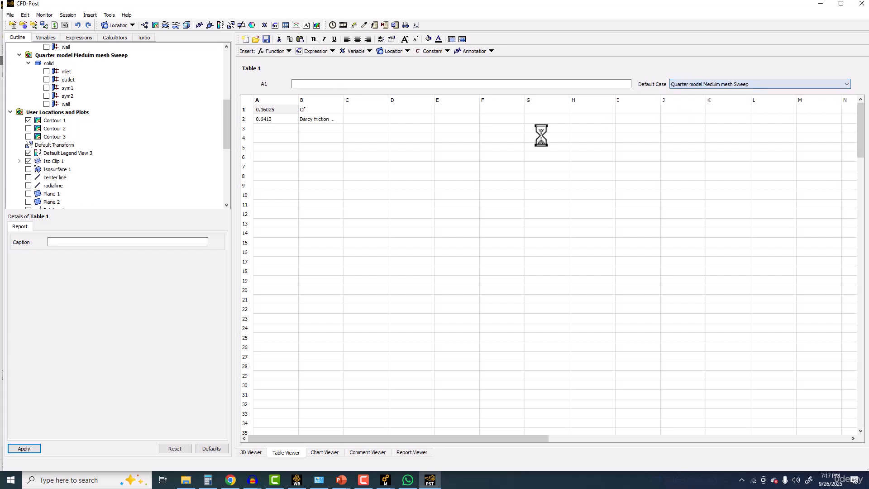
Step: Reapply the definitions of Plane 1, Plane 2 and Polyline 1, keeping the polyline as the wall's intersection with Plane 1
{"action": "left_click", "coordinate": [132, 26]}
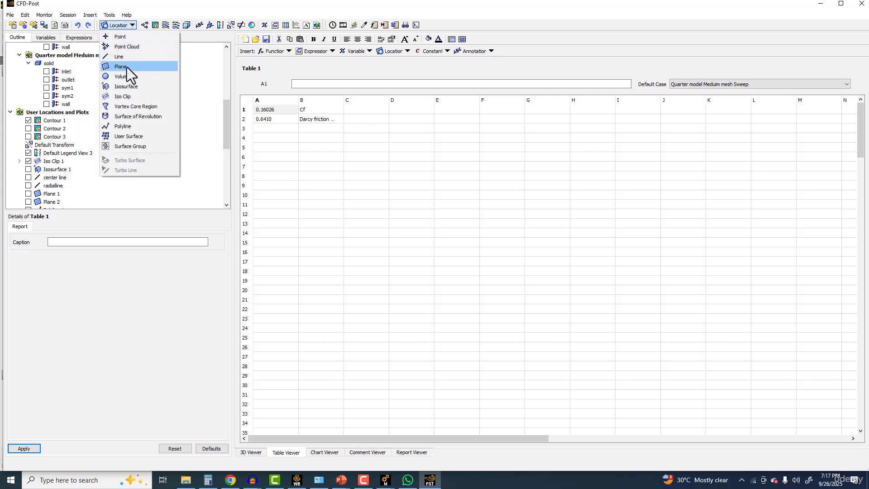
{"action": "left_click", "coordinate": [65, 112]}
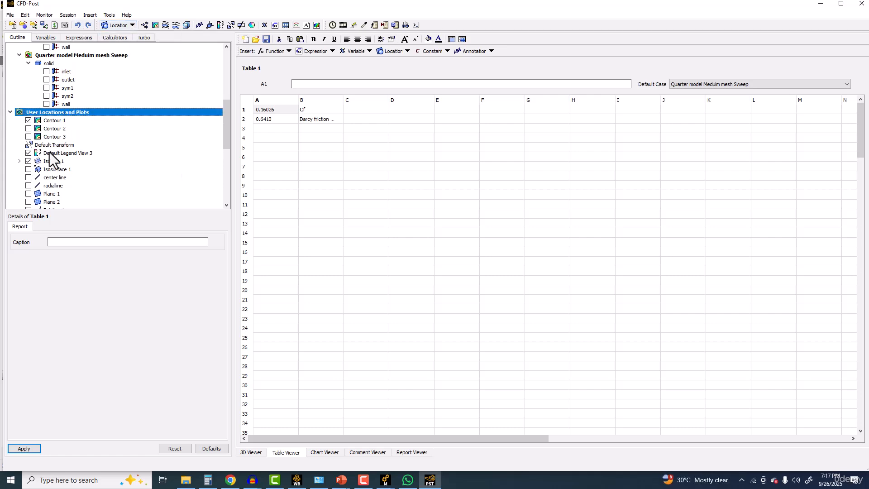
{"action": "scroll", "coordinate": [53, 158], "scroll_direction": "up", "scroll_amount": 3}
{"action": "scroll", "coordinate": [58, 168], "scroll_direction": "down", "scroll_amount": 8}
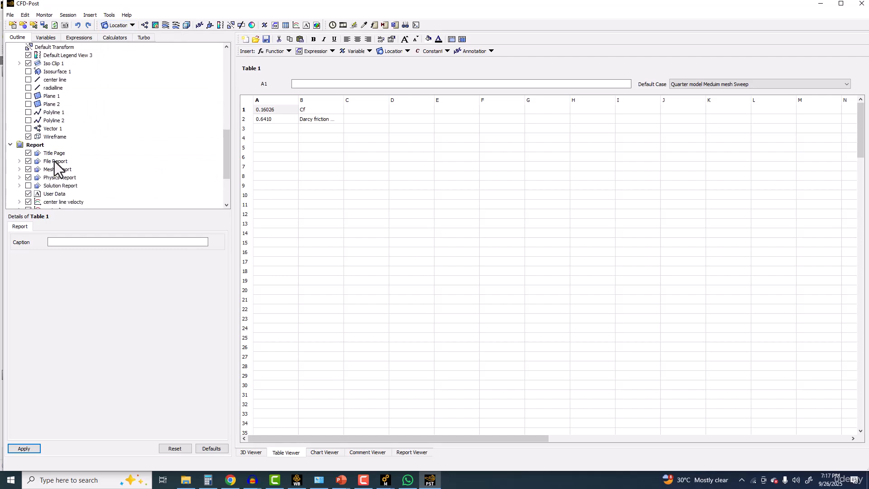
{"action": "left_click", "coordinate": [51, 96]}
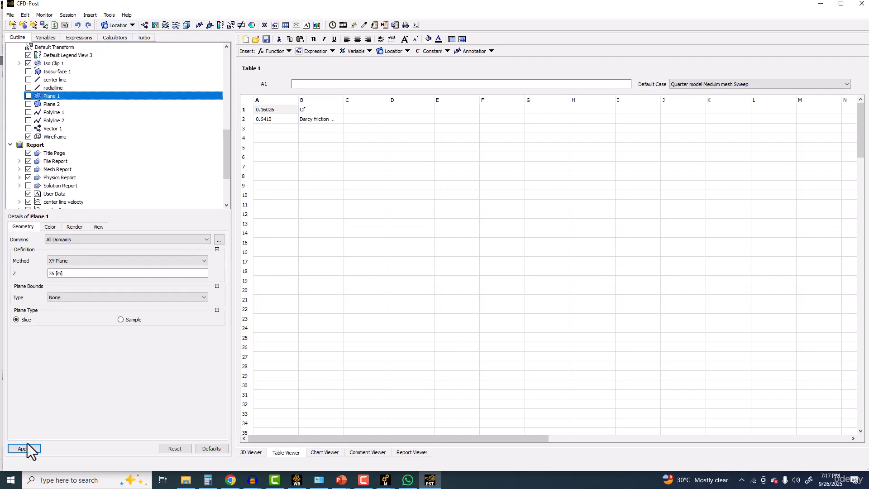
{"action": "left_click", "coordinate": [28, 449]}
{"action": "left_click", "coordinate": [50, 105]}
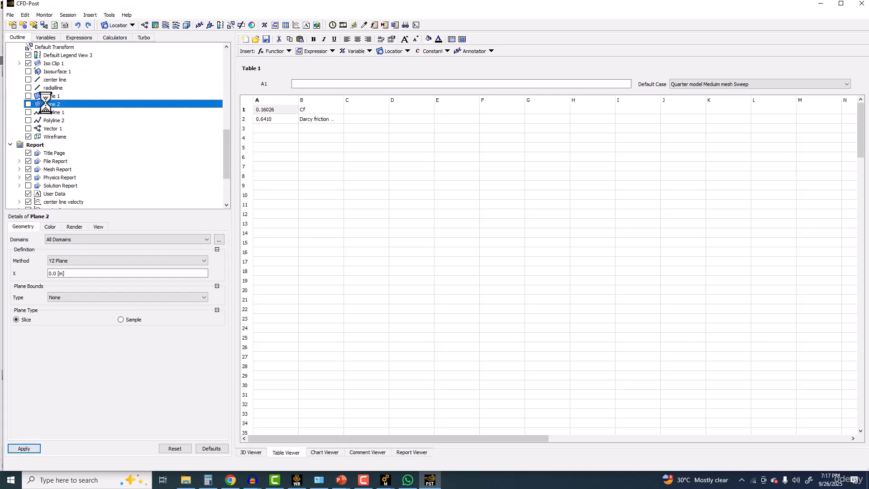
{"action": "left_click", "coordinate": [24, 448]}
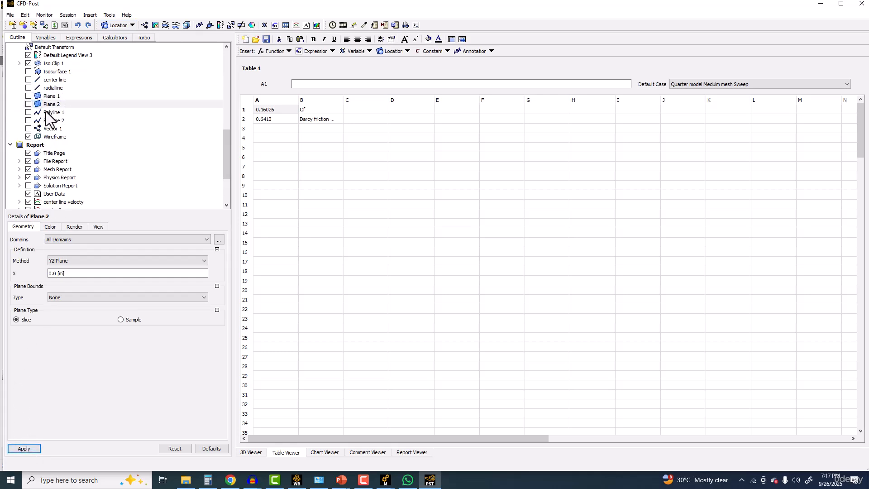
{"action": "left_click", "coordinate": [52, 112]}
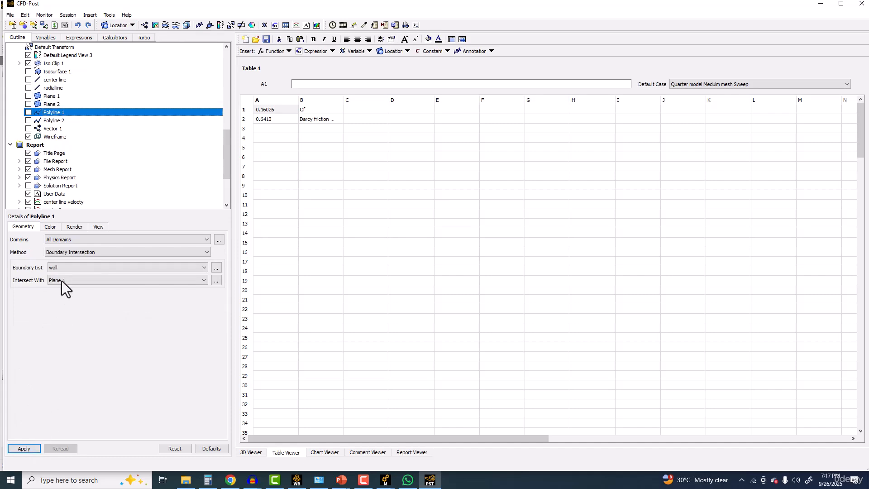
{"action": "left_click", "coordinate": [28, 447]}
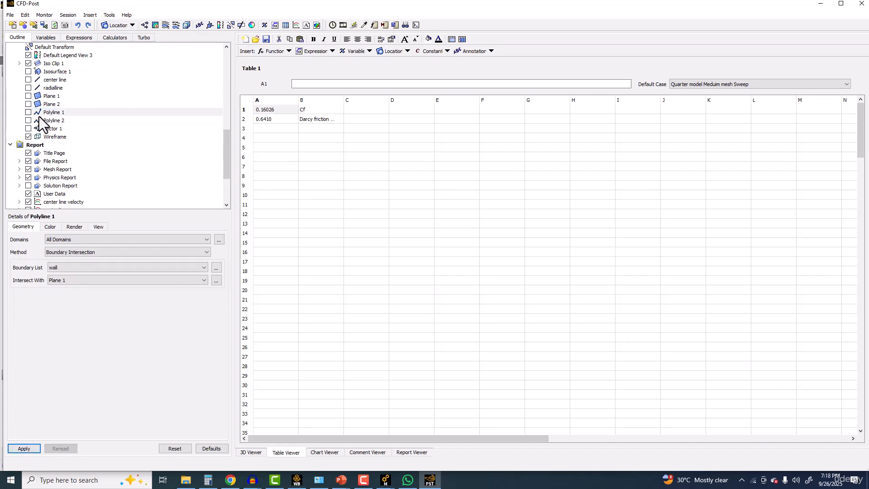
Step: Check Polyline 1's available boundaries and reapply Polyline 2 as the wall's intersection with Plane 2
{"action": "left_click", "coordinate": [70, 268]}
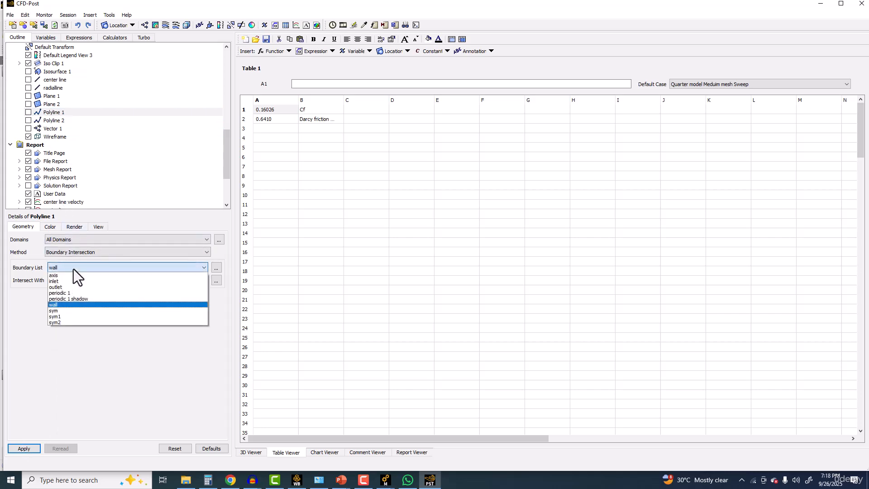
{"action": "left_click", "coordinate": [26, 324]}
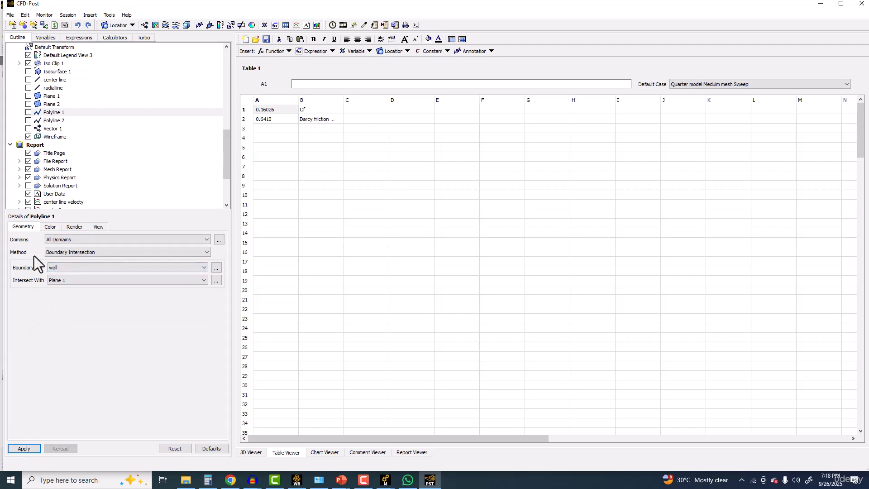
{"action": "left_click", "coordinate": [54, 104]}
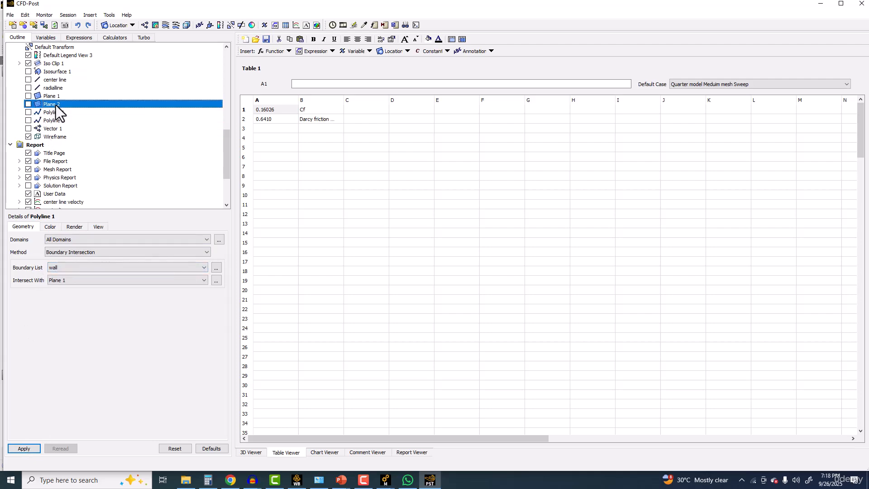
{"action": "left_click", "coordinate": [54, 120]}
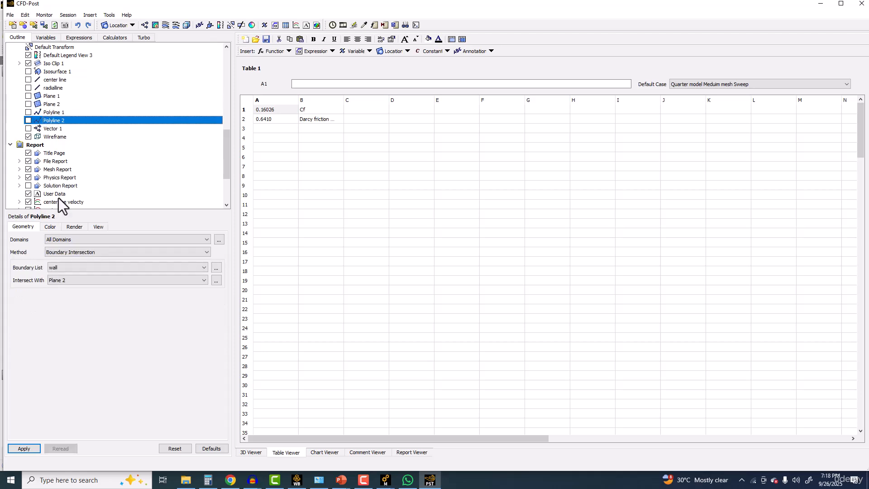
{"action": "left_click", "coordinate": [35, 448]}
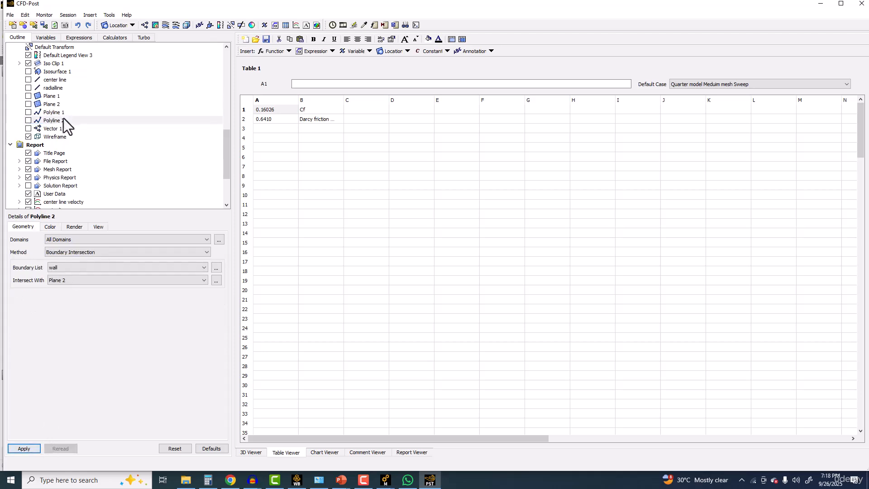
Step: Select Iso Clip 1, switch to Workbench and reopen the Results of the Copy of Mesh indpendece study system in CFD-Post
{"action": "scroll", "coordinate": [59, 79], "scroll_direction": "up", "scroll_amount": 2}
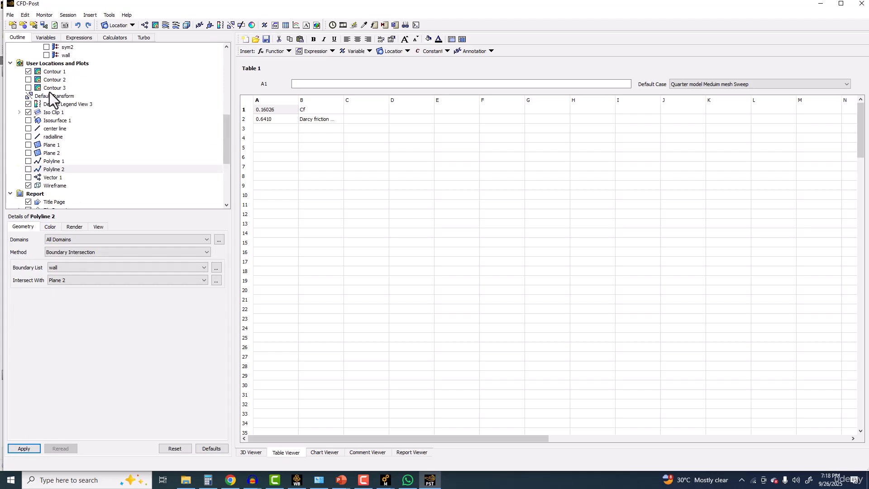
{"action": "left_click", "coordinate": [52, 112]}
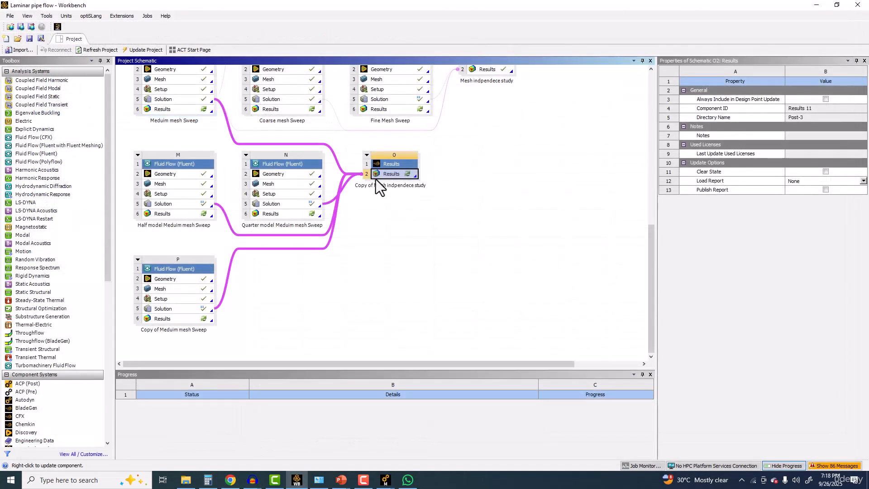
{"action": "double_click", "coordinate": [379, 171]}
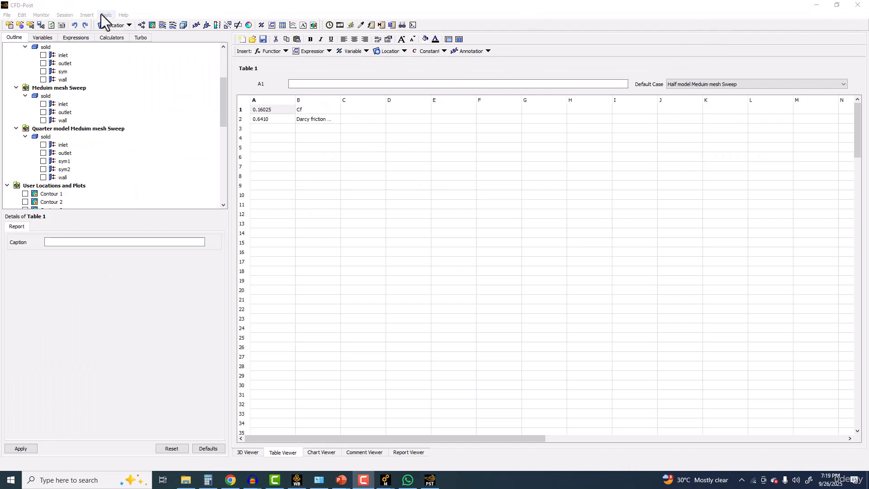
Step: Try inserting an iso clip on all domains and review its domain, location and color options
{"action": "left_click", "coordinate": [129, 26]}
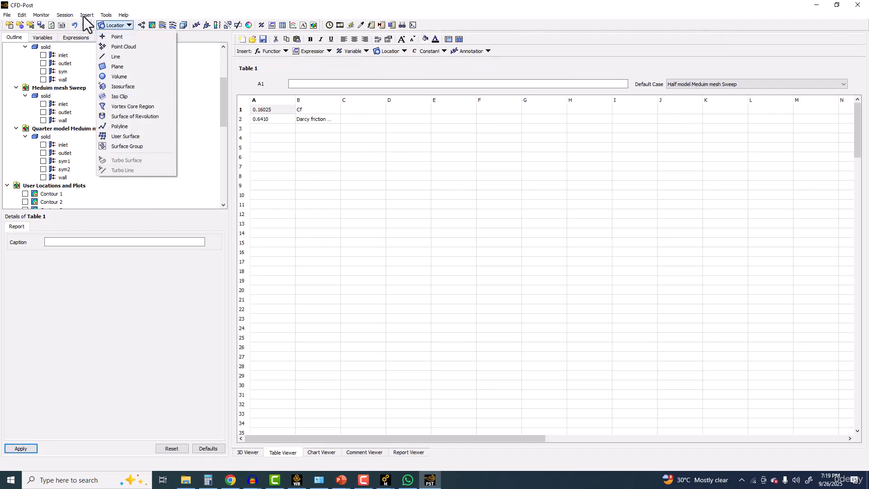
{"action": "left_click", "coordinate": [131, 97]}
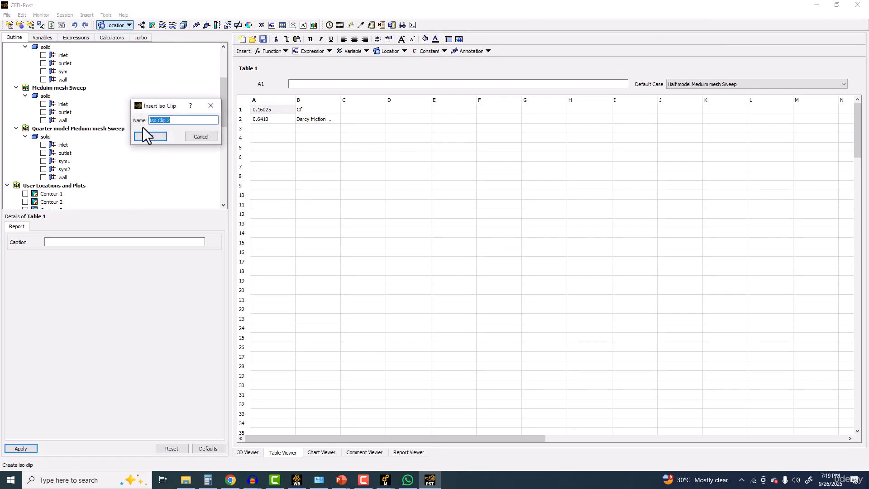
{"action": "left_click", "coordinate": [150, 137]}
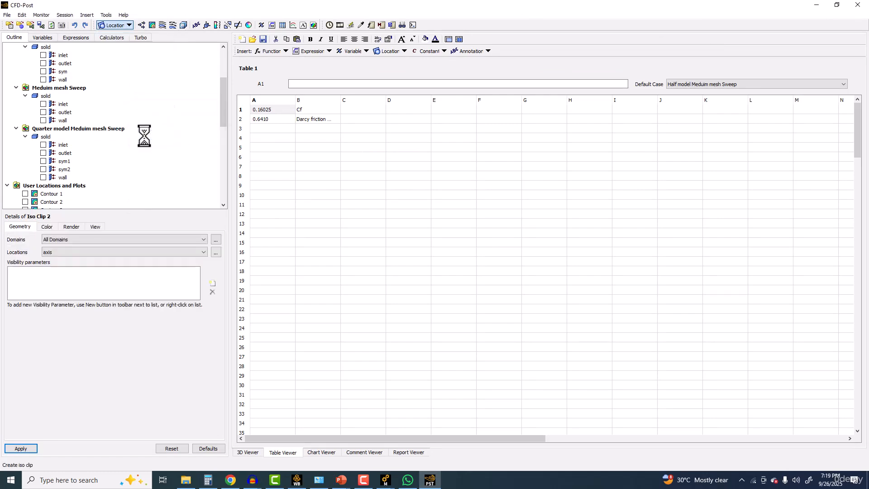
{"action": "left_click", "coordinate": [62, 241]}
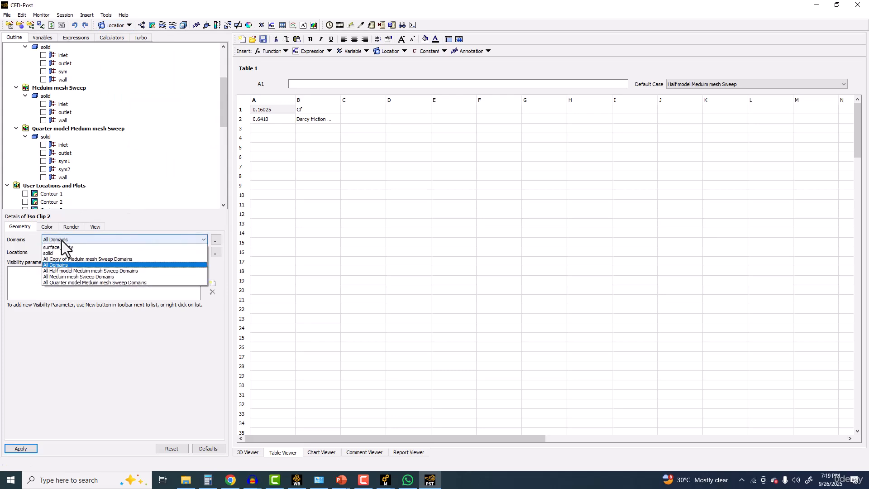
{"action": "left_click", "coordinate": [24, 240]}
{"action": "left_click", "coordinate": [112, 25]}
{"action": "left_click", "coordinate": [123, 96]}
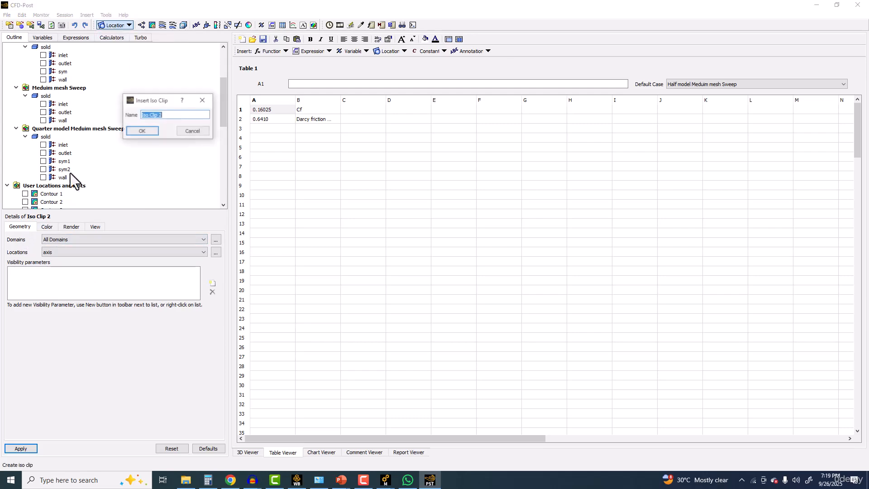
{"action": "left_click", "coordinate": [140, 132]}
{"action": "left_click", "coordinate": [54, 240]}
{"action": "left_click", "coordinate": [59, 245]}
{"action": "left_click", "coordinate": [47, 227]}
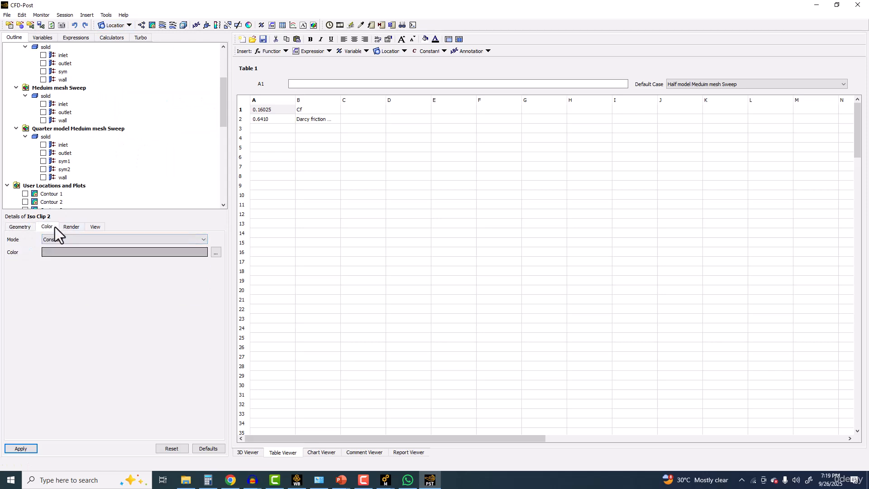
{"action": "left_click", "coordinate": [18, 227]}
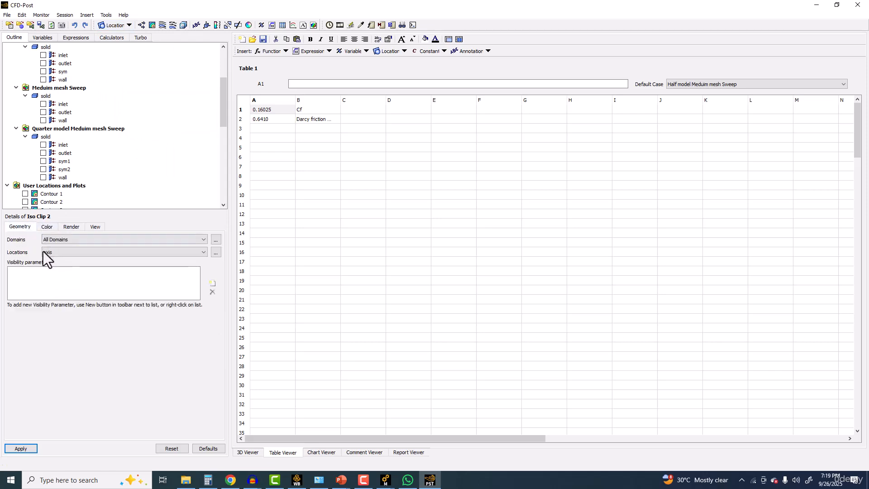
Step: Try inserting a polyline on all domains with the Boundary Intersection method and review its boundary list
{"action": "left_click", "coordinate": [115, 26]}
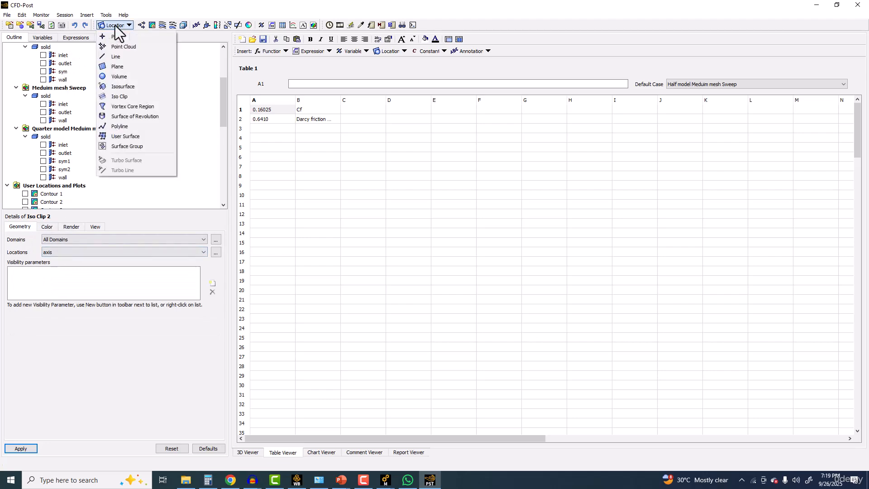
{"action": "left_click", "coordinate": [133, 126]}
{"action": "left_click", "coordinate": [147, 161]}
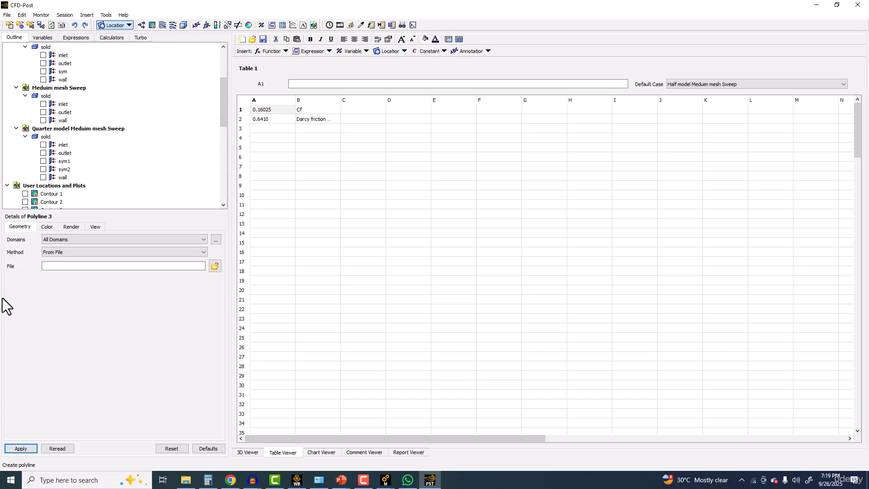
{"action": "left_click", "coordinate": [64, 251]}
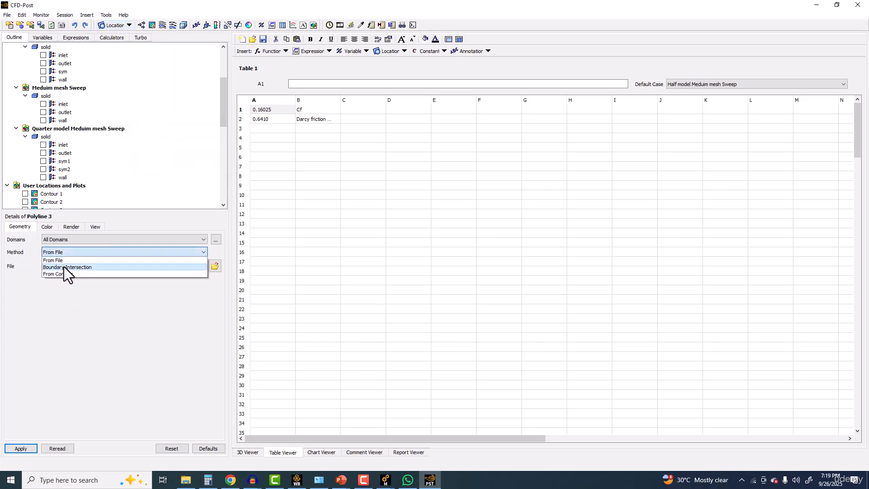
{"action": "left_click", "coordinate": [63, 267]}
{"action": "left_click", "coordinate": [63, 267]}
{"action": "left_click", "coordinate": [64, 267]}
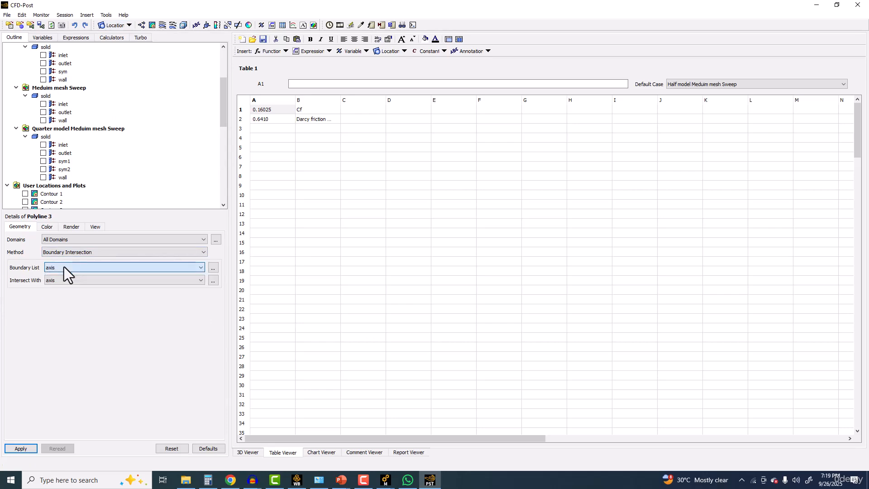
{"action": "left_click", "coordinate": [64, 267]}
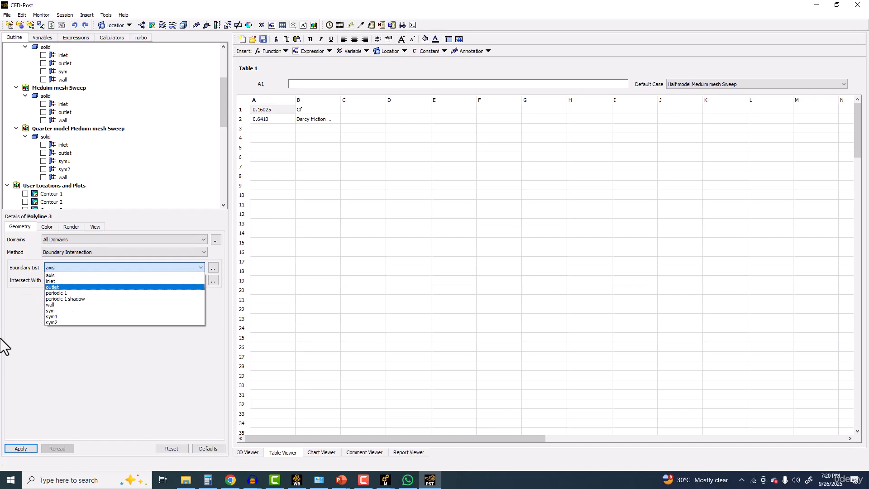
{"action": "left_click", "coordinate": [19, 319]}
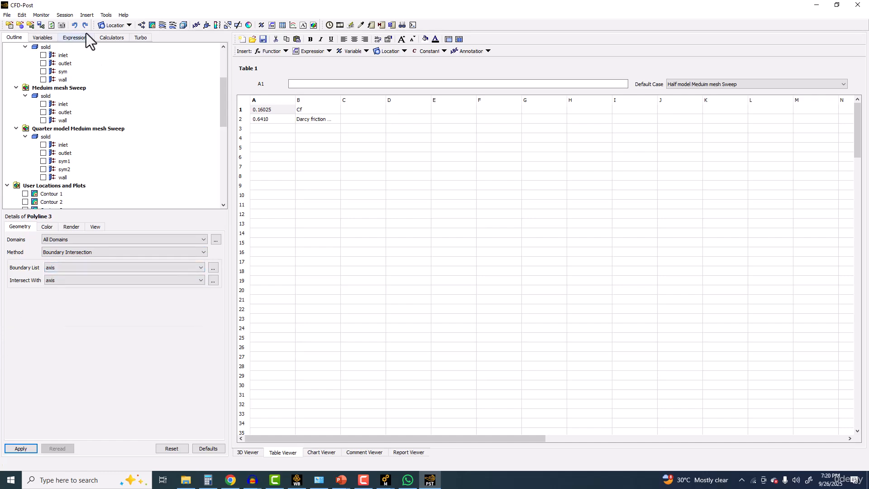
Step: Define a new two-point line on all domains from (0, 0, 0) to (0, 0, 40) with 50 samples
{"action": "scroll", "coordinate": [66, 204], "scroll_direction": "up", "scroll_amount": 4}
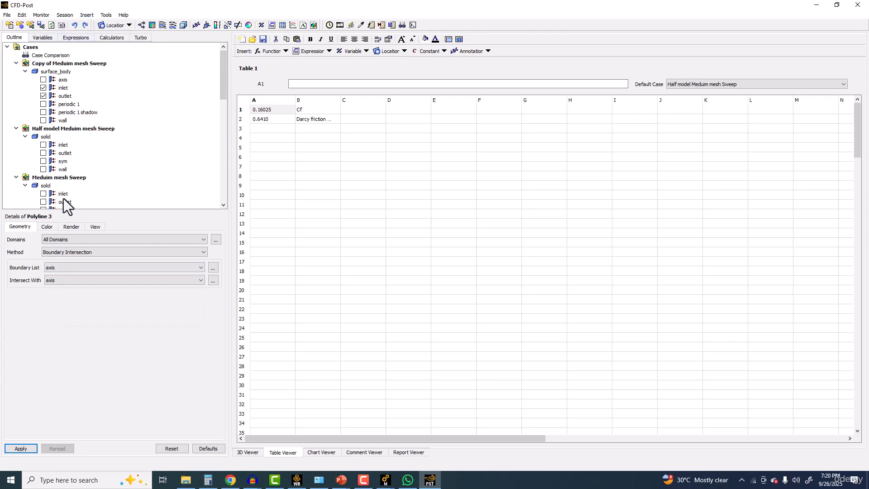
{"action": "left_click", "coordinate": [106, 16]}
{"action": "mouse_move", "coordinate": [87, 15]}
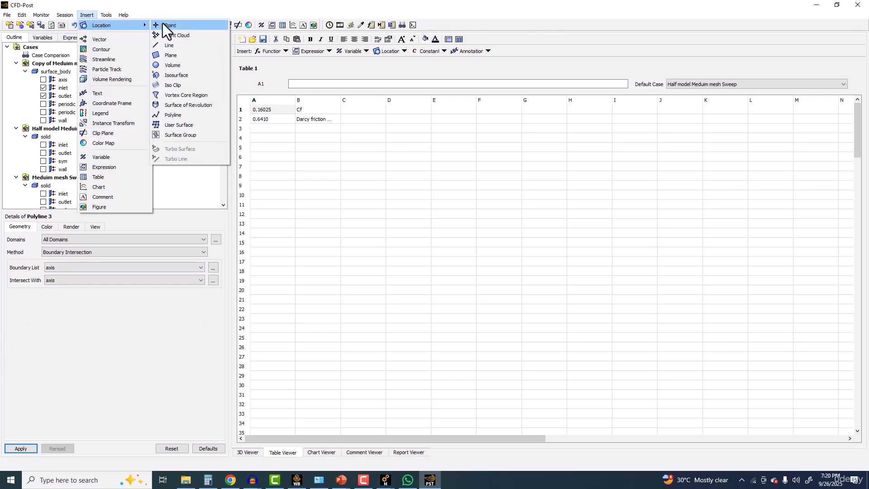
{"action": "left_click", "coordinate": [172, 44]}
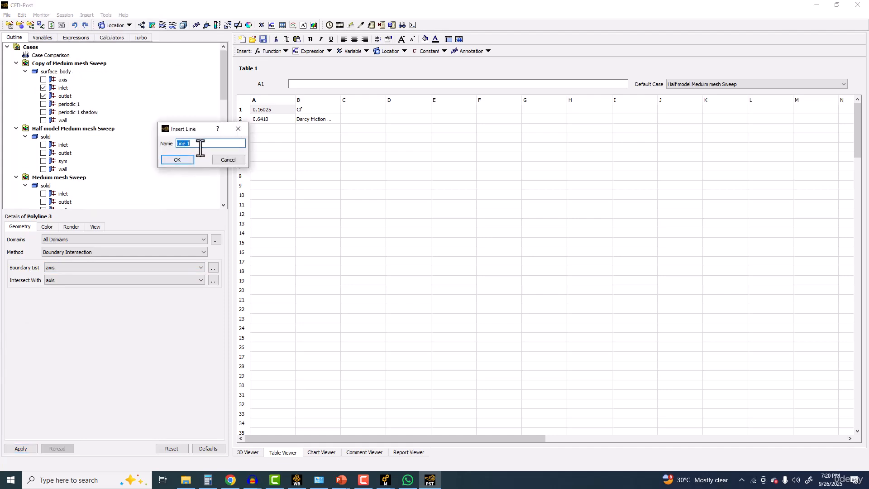
{"action": "left_click", "coordinate": [177, 160]}
{"action": "left_click", "coordinate": [68, 286]}
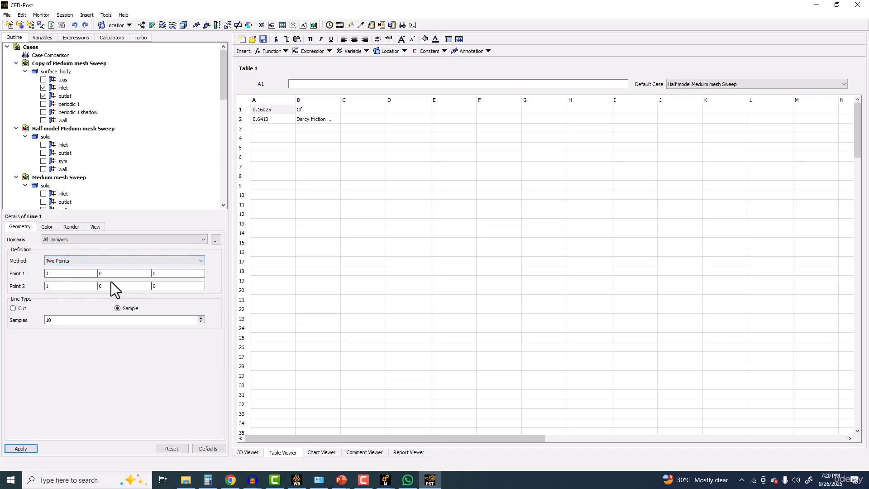
{"action": "type", "text": "0"}
{"action": "left_click", "coordinate": [165, 286]}
{"action": "type", "text": "40"}
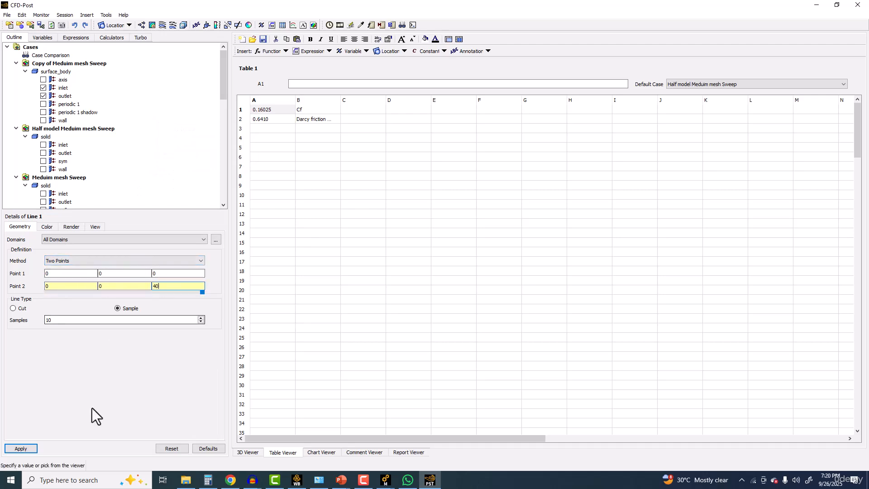
{"action": "double_click", "coordinate": [52, 320]}
{"action": "type", "text": "5"}
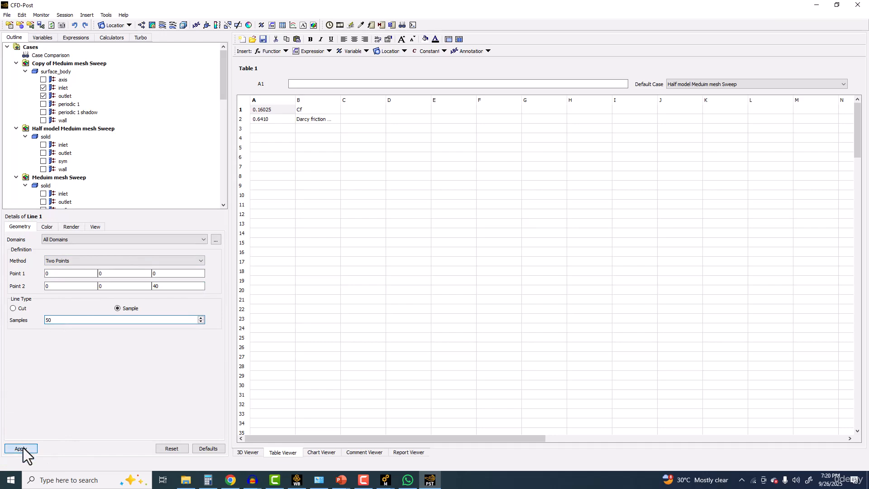
{"action": "left_click", "coordinate": [21, 448]}
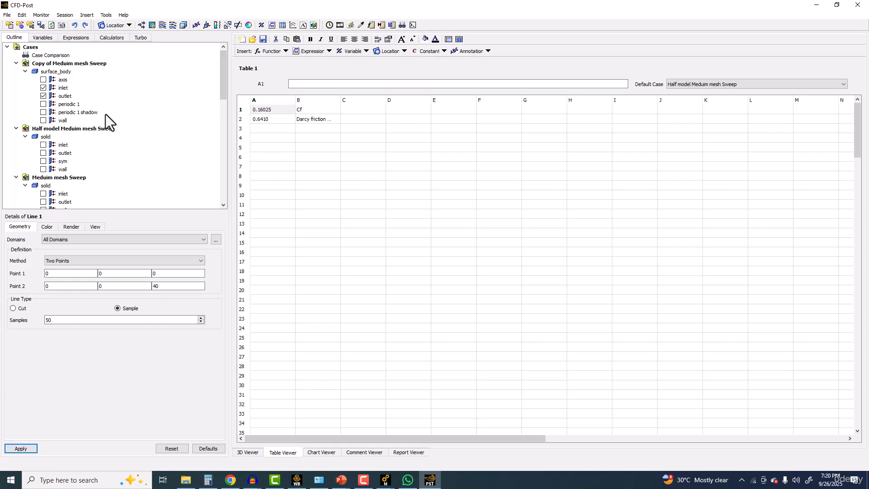
Step: Display the radialline location together with the velocity vectors in the 3D views of the pipe
{"action": "scroll", "coordinate": [93, 153], "scroll_direction": "down", "scroll_amount": 4}
{"action": "scroll", "coordinate": [93, 153], "scroll_direction": "down", "scroll_amount": 3}
{"action": "scroll", "coordinate": [93, 153], "scroll_direction": "down", "scroll_amount": 3}
{"action": "left_click", "coordinate": [253, 450]}
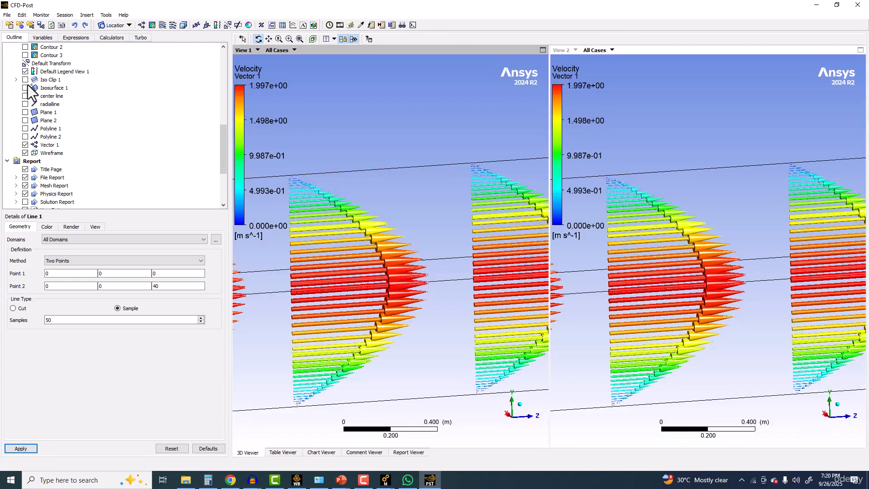
{"action": "left_click", "coordinate": [25, 104]}
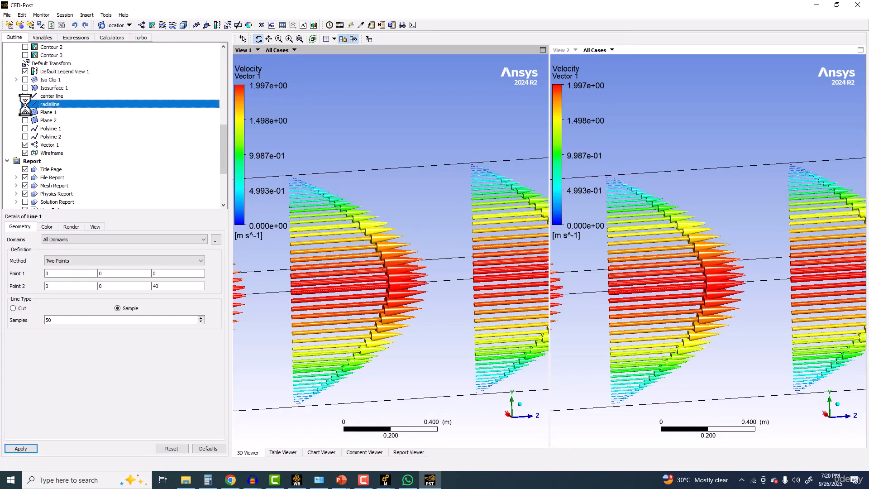
{"action": "scroll", "coordinate": [449, 223], "scroll_direction": "down", "scroll_amount": 4}
{"action": "scroll", "coordinate": [437, 228], "scroll_direction": "down", "scroll_amount": 6}
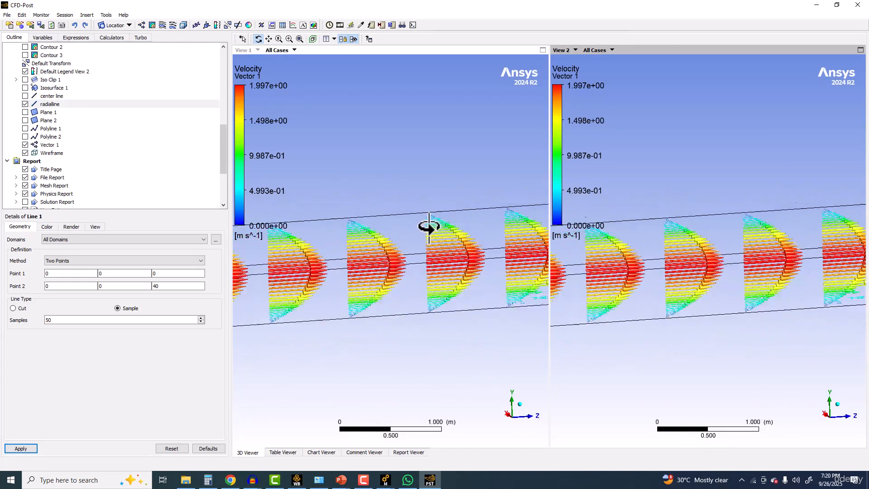
{"action": "scroll", "coordinate": [420, 230], "scroll_direction": "down", "scroll_amount": 1}
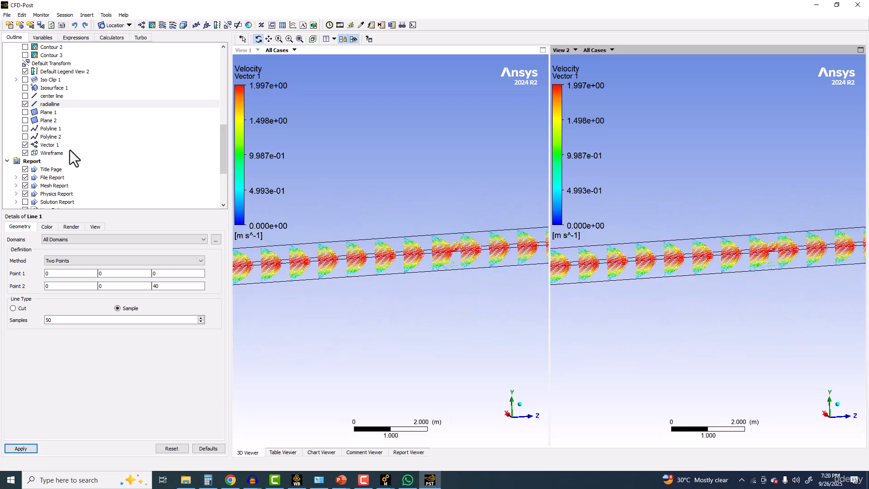
Step: Hide the Vector 1 plot in the 3D views of the pipe
{"action": "scroll", "coordinate": [64, 155], "scroll_direction": "down", "scroll_amount": 4}
{"action": "scroll", "coordinate": [36, 135], "scroll_direction": "up", "scroll_amount": 4}
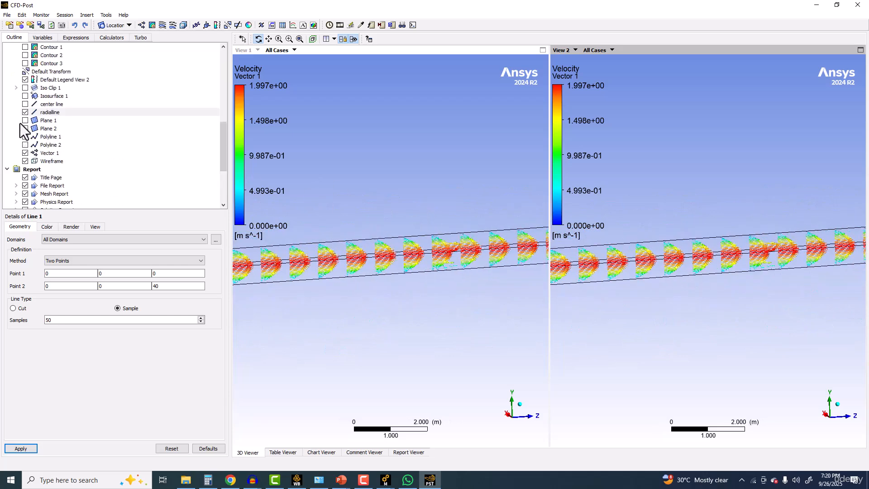
{"action": "scroll", "coordinate": [488, 245], "scroll_direction": "down", "scroll_amount": 5}
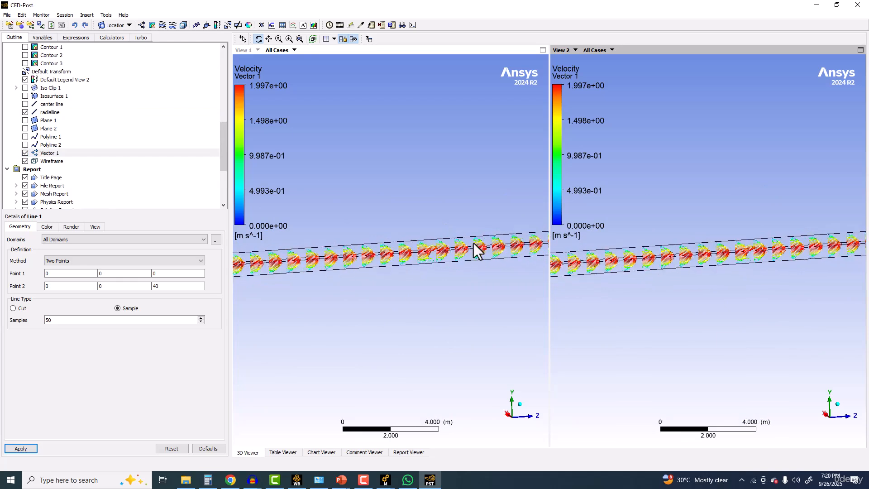
{"action": "left_click", "coordinate": [25, 153]}
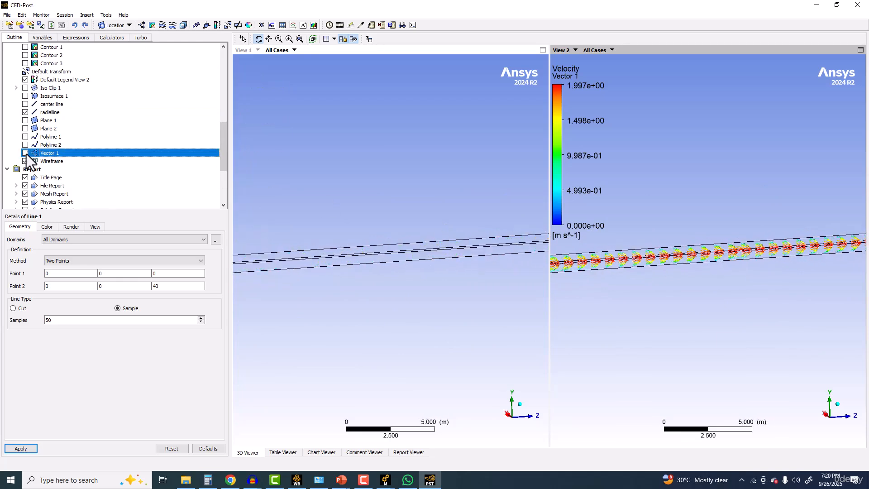
Step: Examine the radialline location across the pipe in both 3D views
{"action": "scroll", "coordinate": [478, 221], "scroll_direction": "down", "scroll_amount": 3}
{"action": "middle_click_drag", "start_coordinate": [478, 243], "coordinate": [280, 218]}
{"action": "scroll", "coordinate": [357, 228], "scroll_direction": "up", "scroll_amount": 2}
{"action": "scroll", "coordinate": [403, 208], "scroll_direction": "up", "scroll_amount": 3}
{"action": "middle_click_drag", "start_coordinate": [443, 192], "coordinate": [348, 237], "text": "ctrl"}
{"action": "scroll", "coordinate": [338, 199], "scroll_direction": "up", "scroll_amount": 2}
{"action": "scroll", "coordinate": [338, 195], "scroll_direction": "up", "scroll_amount": 3}
{"action": "scroll", "coordinate": [346, 237], "scroll_direction": "up", "scroll_amount": 2}
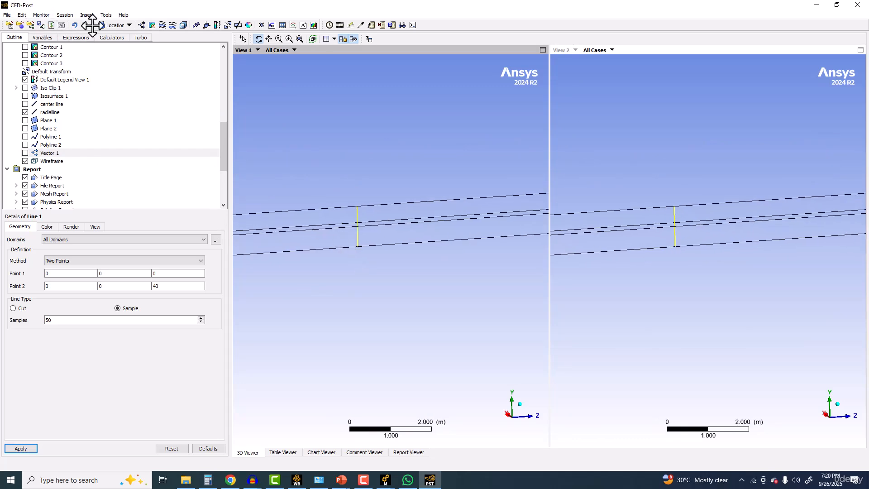
{"action": "left_click", "coordinate": [114, 26]}
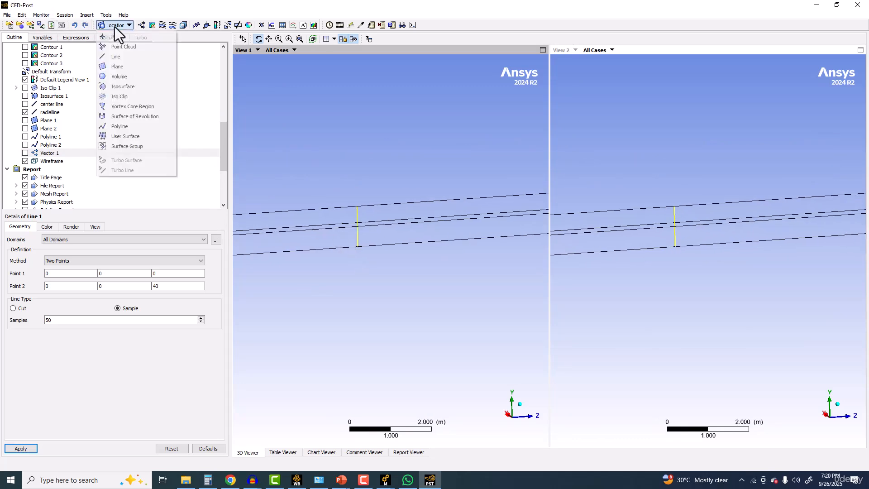
{"action": "left_click", "coordinate": [128, 95]}
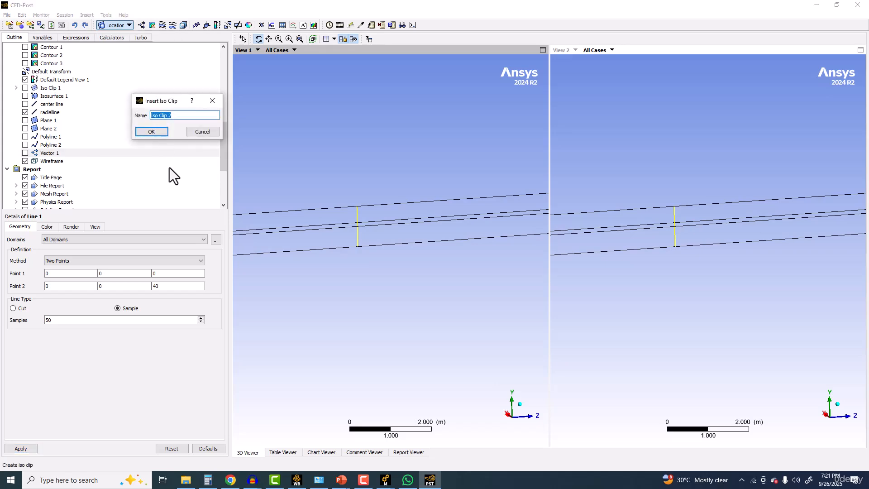
{"action": "left_click", "coordinate": [152, 131]}
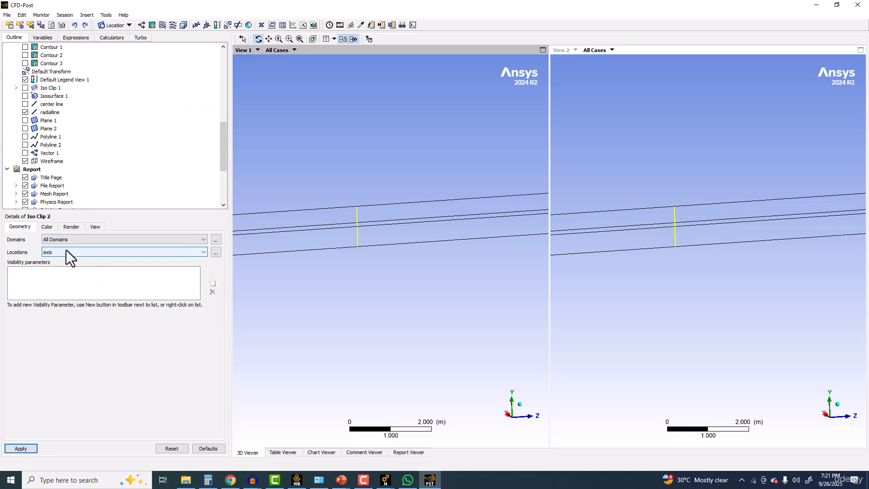
{"action": "left_click", "coordinate": [66, 252]}
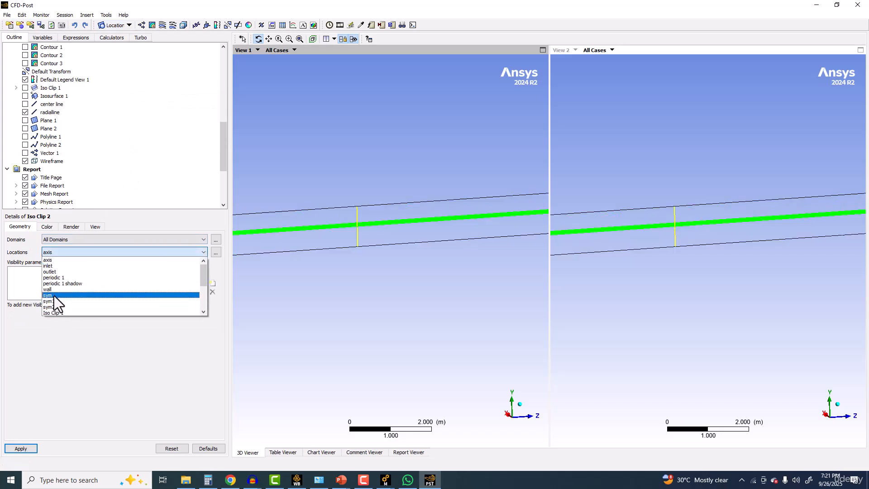
{"action": "scroll", "coordinate": [61, 296], "scroll_direction": "down", "scroll_amount": 1}
{"action": "scroll", "coordinate": [61, 297], "scroll_direction": "down", "scroll_amount": 3}
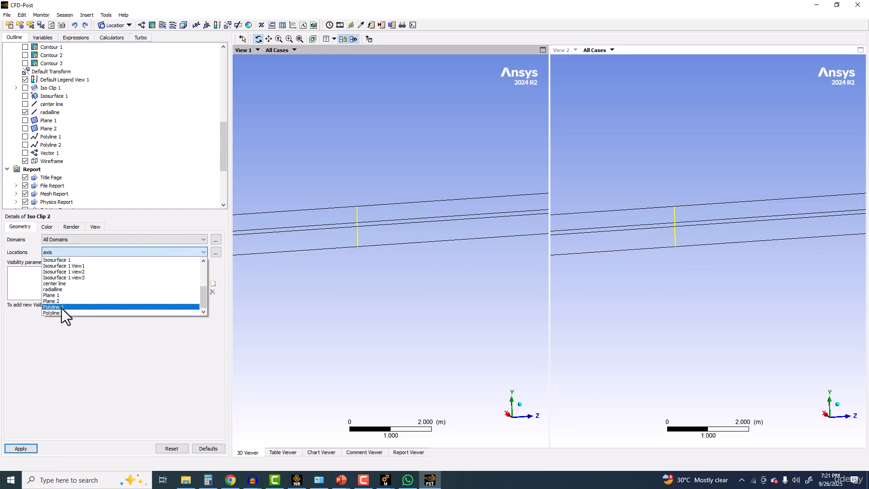
{"action": "scroll", "coordinate": [75, 295], "scroll_direction": "up", "scroll_amount": 1}
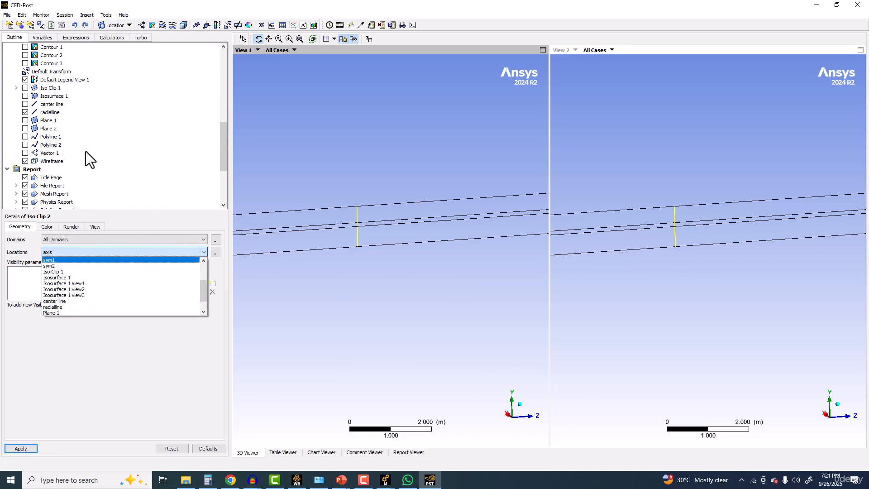
Step: Insert a two-point line on all domains from (0, 0, 0) to (0, 0, 40) with 10 samples
{"action": "left_click", "coordinate": [131, 25]}
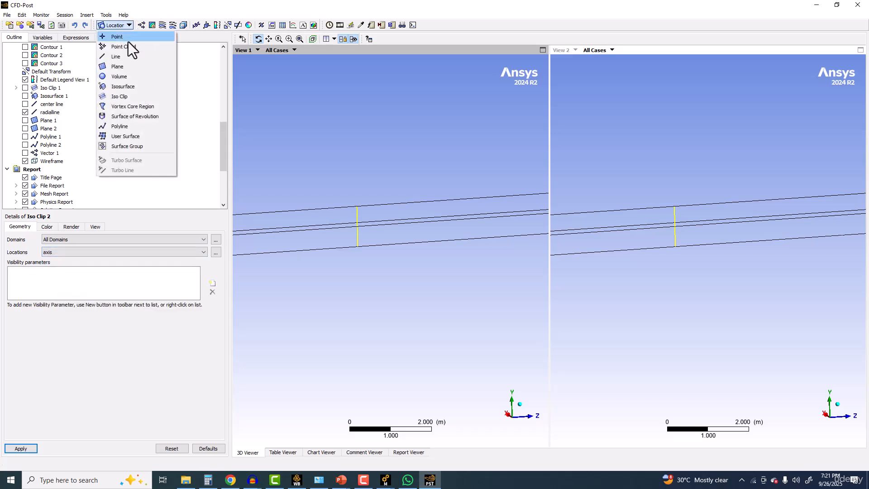
{"action": "left_click", "coordinate": [125, 56]}
{"action": "left_click", "coordinate": [148, 93]}
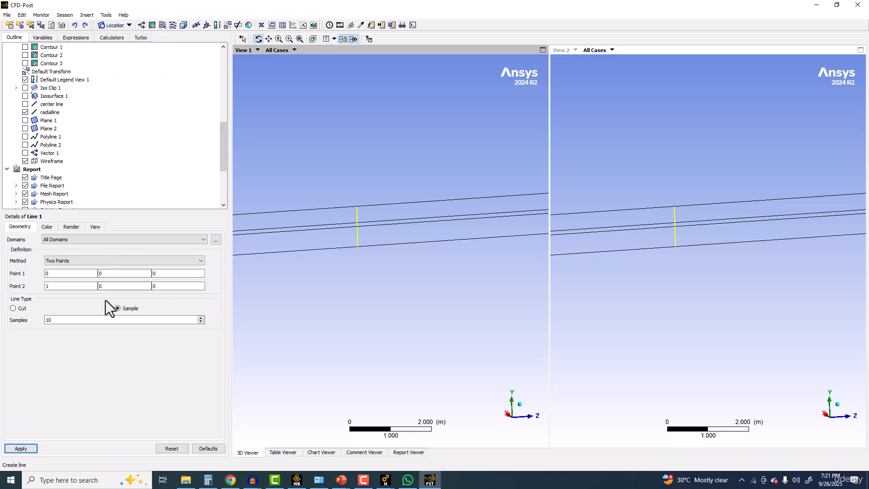
{"action": "left_click_drag", "start_coordinate": [55, 288], "coordinate": [26, 291]}
{"action": "type", "text": "0"}
{"action": "left_click_drag", "start_coordinate": [162, 287], "coordinate": [105, 284]}
{"action": "type", "text": "40"}
{"action": "left_click", "coordinate": [28, 448]}
Step: Redefine Line 1 to run across the pipe from (0, -0.5, 35) to (0, 0.5, 35)
{"action": "left_click_drag", "start_coordinate": [169, 285], "coordinate": [126, 285]}
{"action": "type", "text": "0"}
{"action": "left_click_drag", "start_coordinate": [63, 273], "coordinate": [20, 270]}
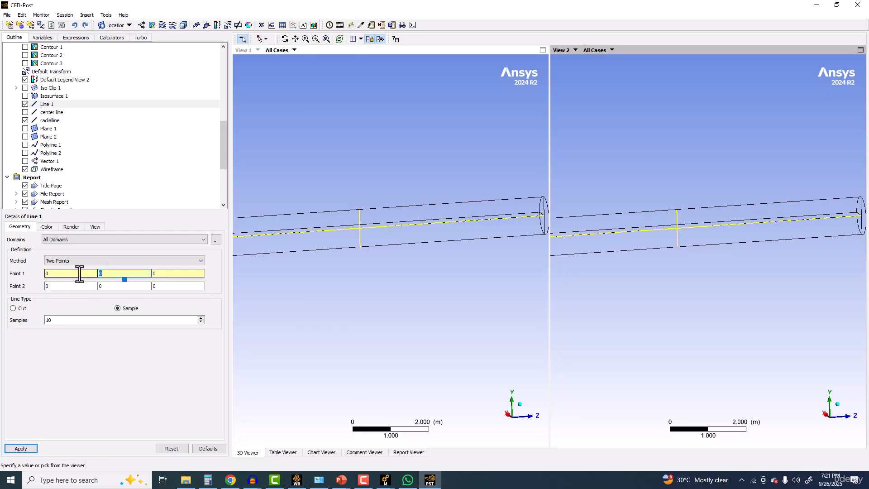
{"action": "type", "text": ".5"}
{"action": "left_click", "coordinate": [101, 286]}
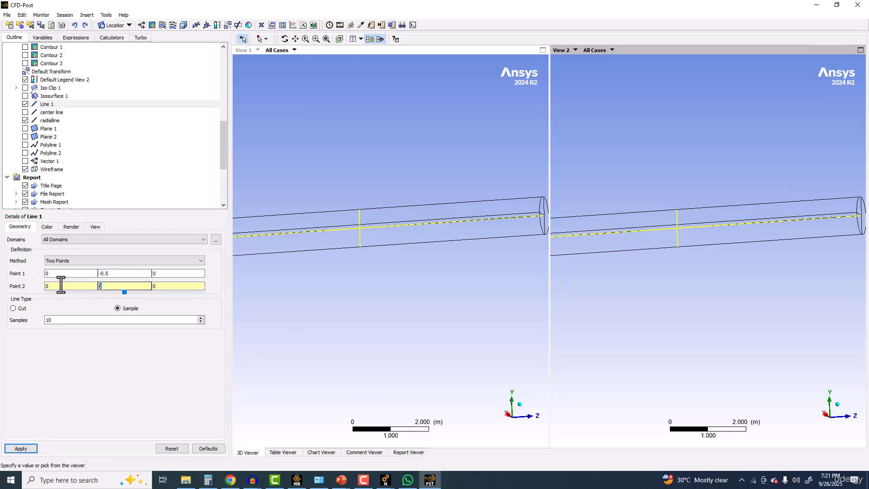
{"action": "left_click_drag", "start_coordinate": [164, 274], "coordinate": [110, 268]}
{"action": "type", "text": "35"}
{"action": "left_click", "coordinate": [179, 286]}
{"action": "type", "text": "35"}
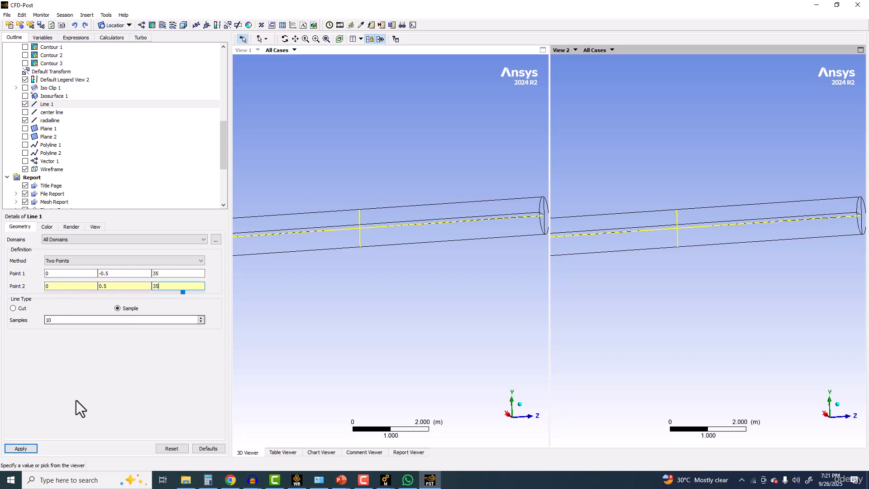
{"action": "left_click", "coordinate": [20, 447]}
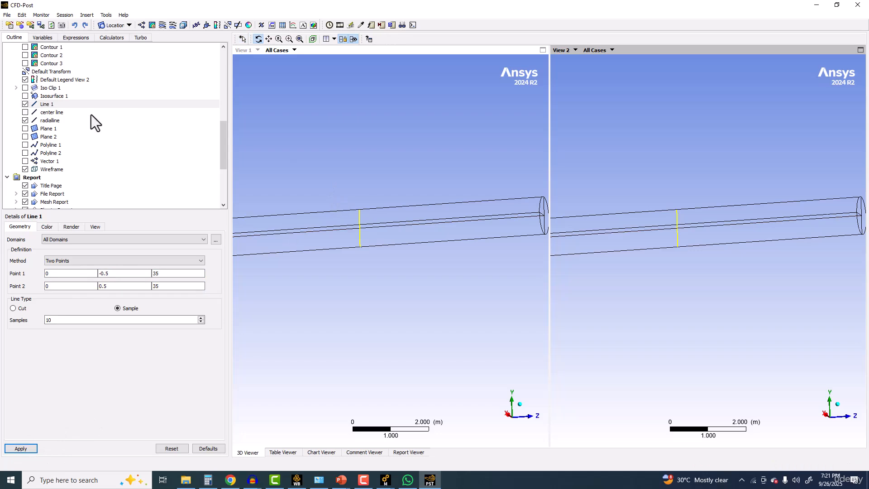
Step: Insert an iso clip named Iso Clip 2 on all domains with Line 1 as its location
{"action": "left_click", "coordinate": [104, 15]}
{"action": "mouse_move", "coordinate": [83, 16]}
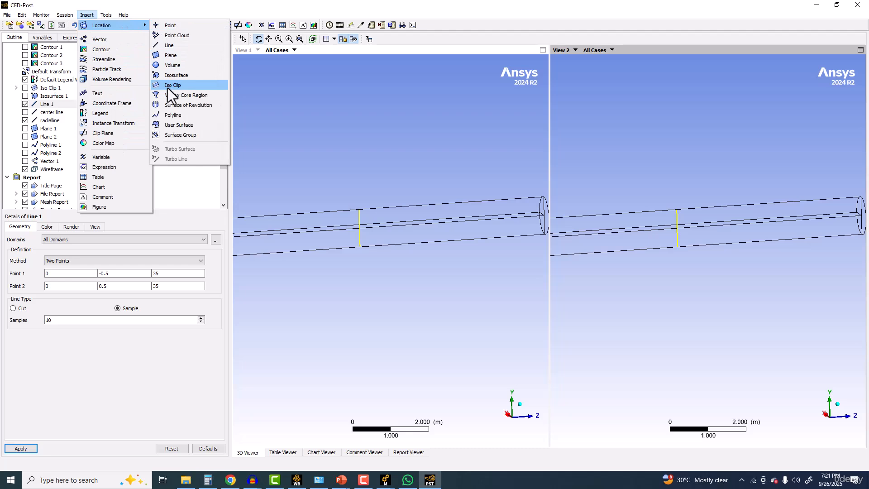
{"action": "left_click", "coordinate": [168, 88]}
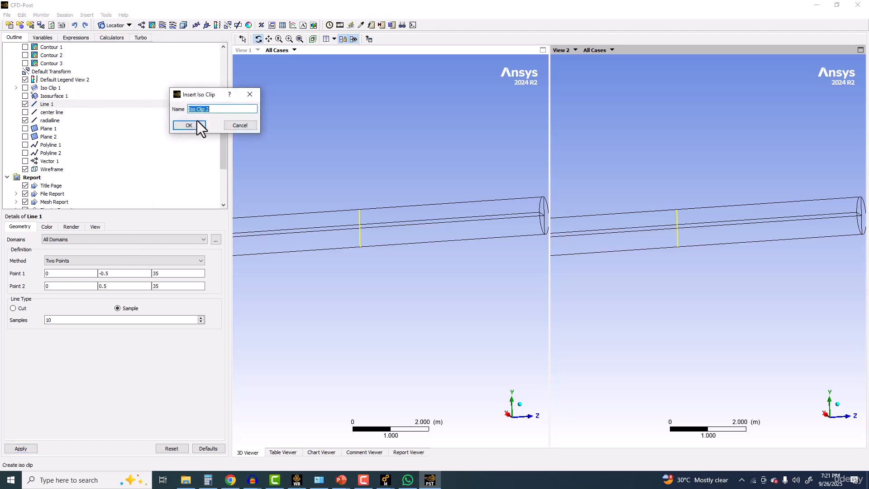
{"action": "left_click", "coordinate": [197, 125]}
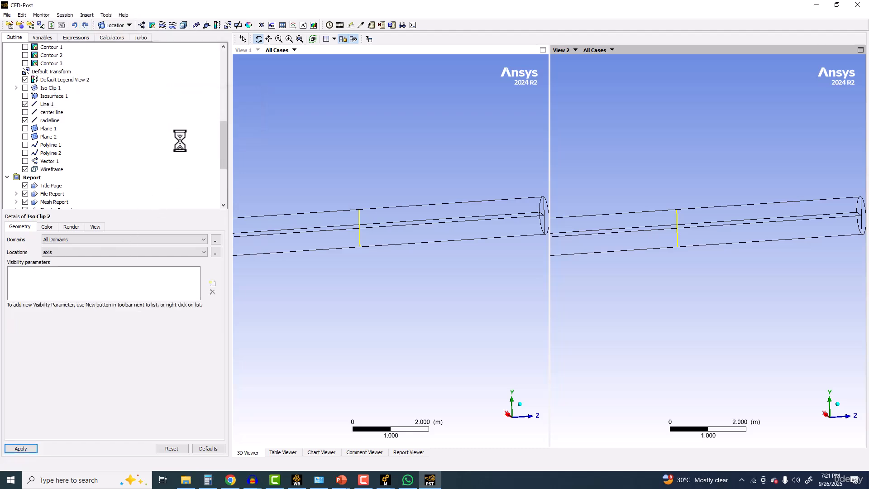
{"action": "left_click", "coordinate": [66, 250]}
{"action": "scroll", "coordinate": [61, 294], "scroll_direction": "down", "scroll_amount": 3}
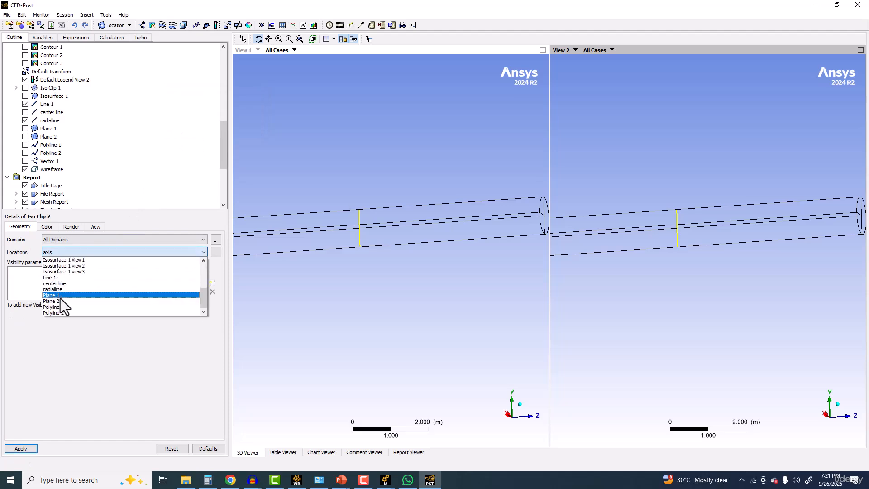
{"action": "left_click", "coordinate": [57, 278]}
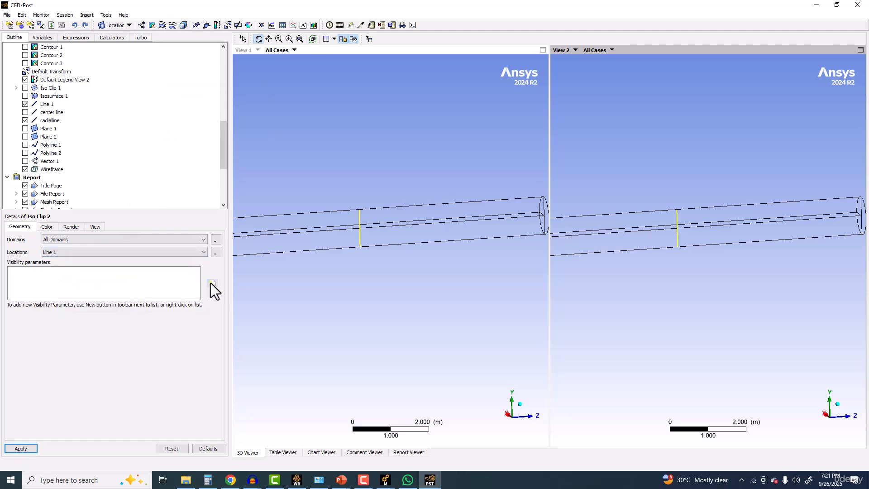
Step: Add a visibility parameter to Iso Clip 2 so it shows only where Y >= 0 m
{"action": "left_click", "coordinate": [212, 283]}
{"action": "left_click", "coordinate": [104, 330]}
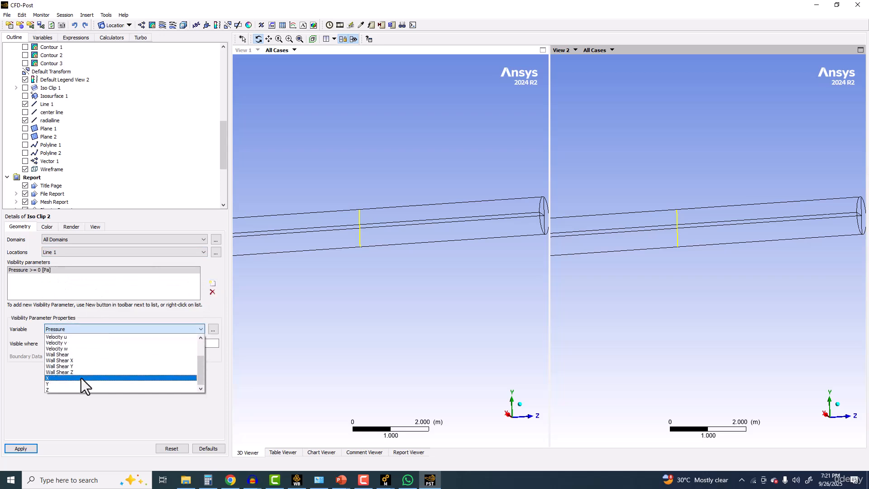
{"action": "left_click", "coordinate": [66, 384]}
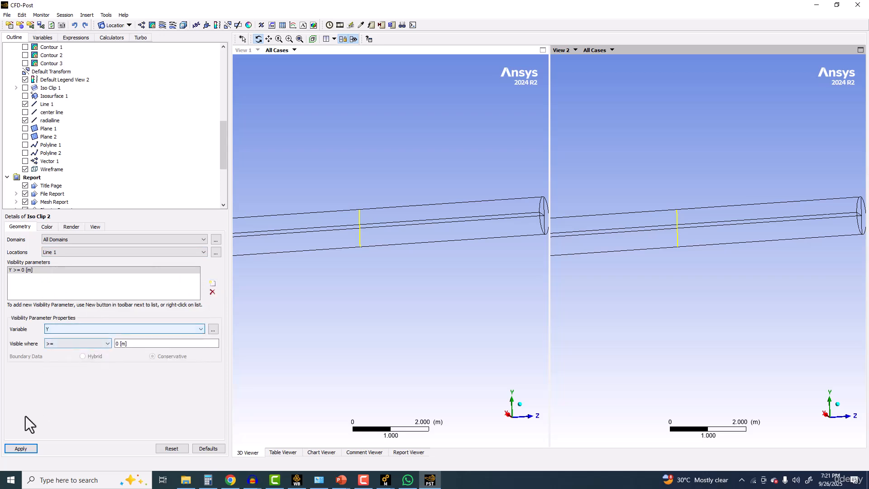
{"action": "left_click", "coordinate": [21, 450]}
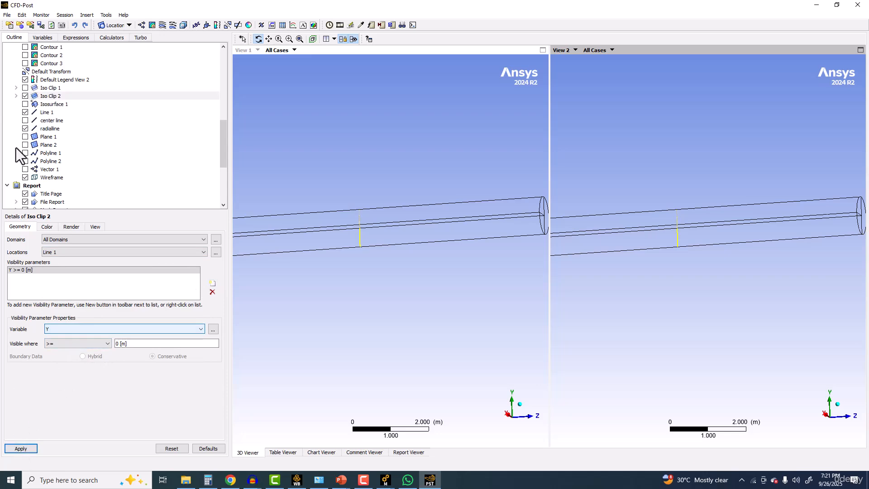
Step: Hide Line 1 and radialline in the 3D views, leaving Iso Clip 2 displayed
{"action": "left_click", "coordinate": [23, 113]}
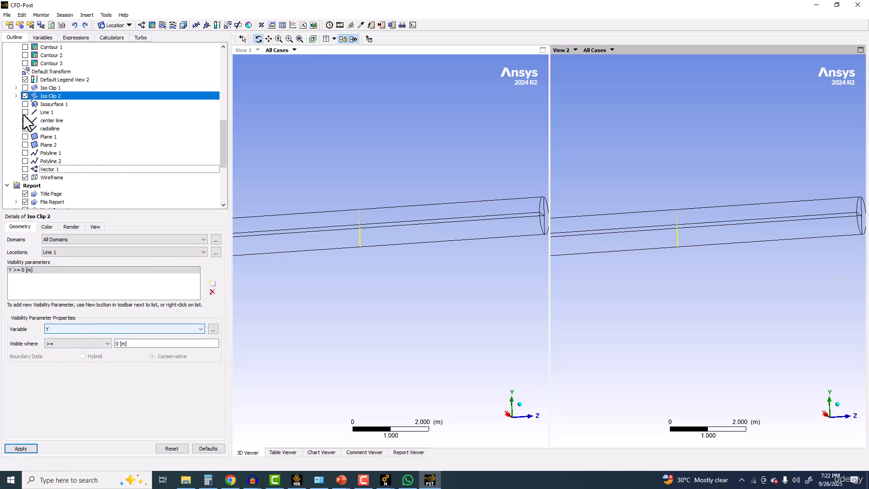
{"action": "left_click_drag", "start_coordinate": [311, 118], "coordinate": [352, 166]}
{"action": "scroll", "coordinate": [352, 165], "scroll_direction": "up", "scroll_amount": 3}
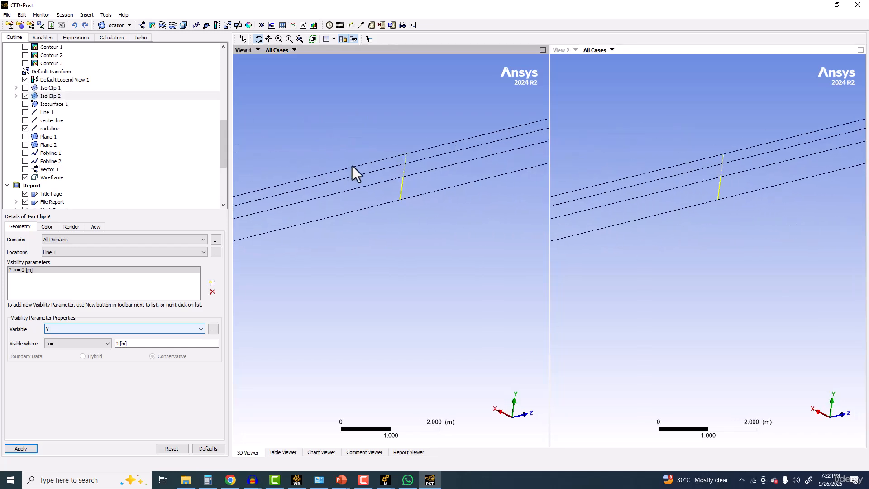
{"action": "left_click", "coordinate": [24, 128]}
{"action": "left_click_drag", "start_coordinate": [394, 154], "coordinate": [339, 182]}
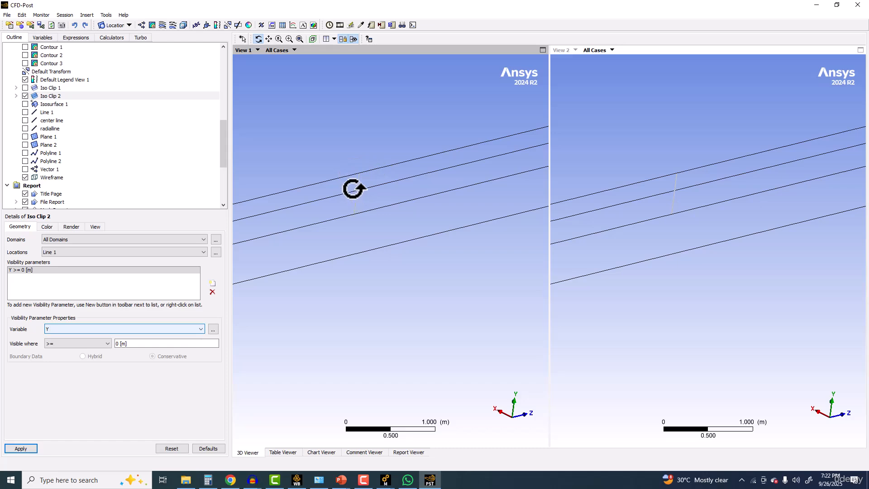
{"action": "left_click", "coordinate": [87, 16]}
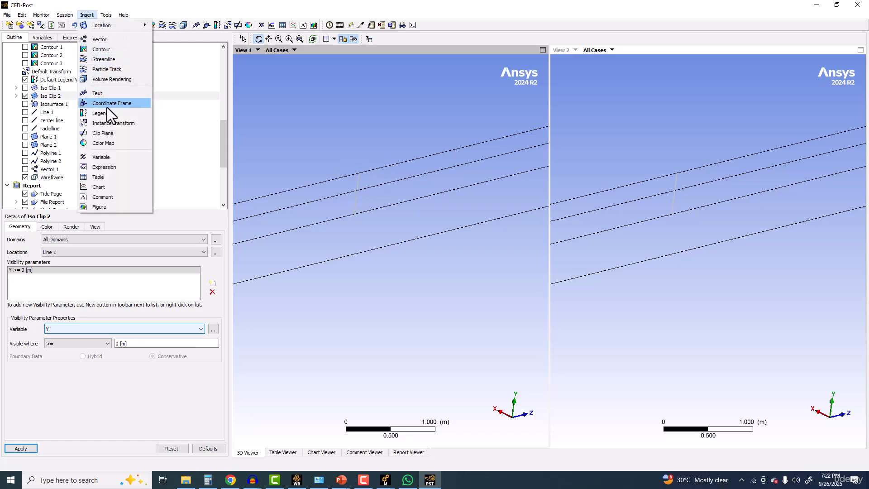
{"action": "mouse_move", "coordinate": [121, 26]}
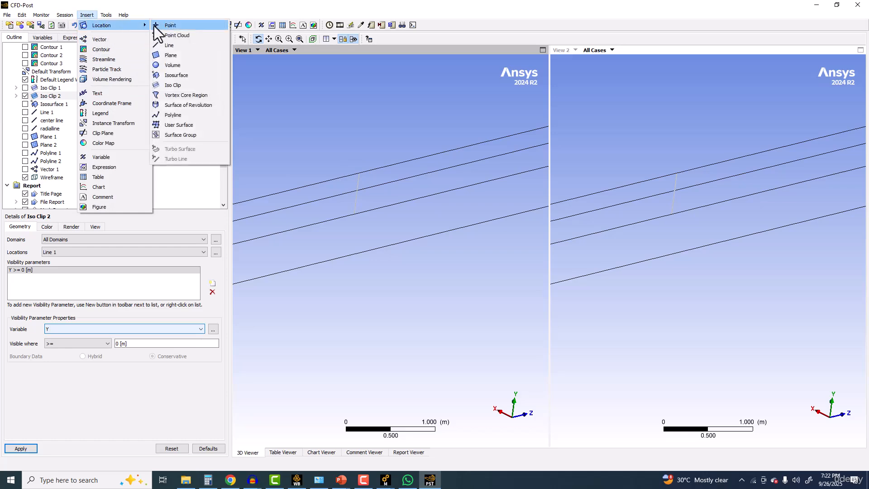
{"action": "left_click", "coordinate": [171, 26]}
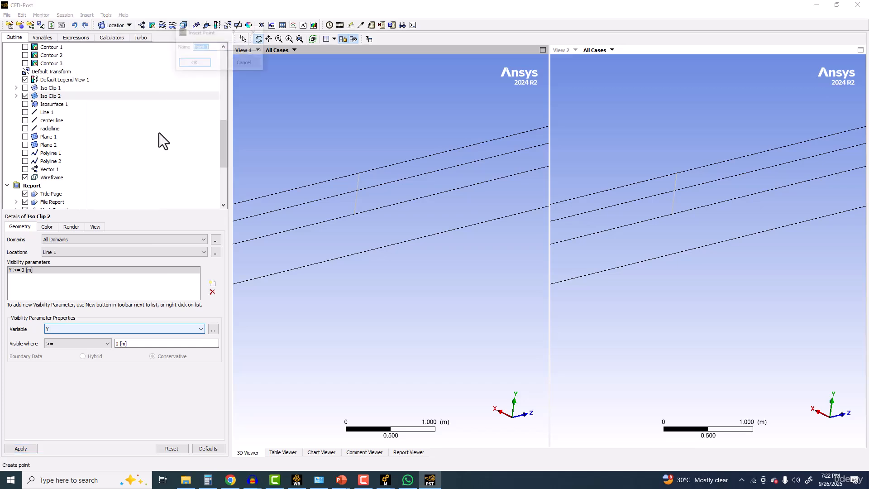
{"action": "left_click", "coordinate": [194, 63]}
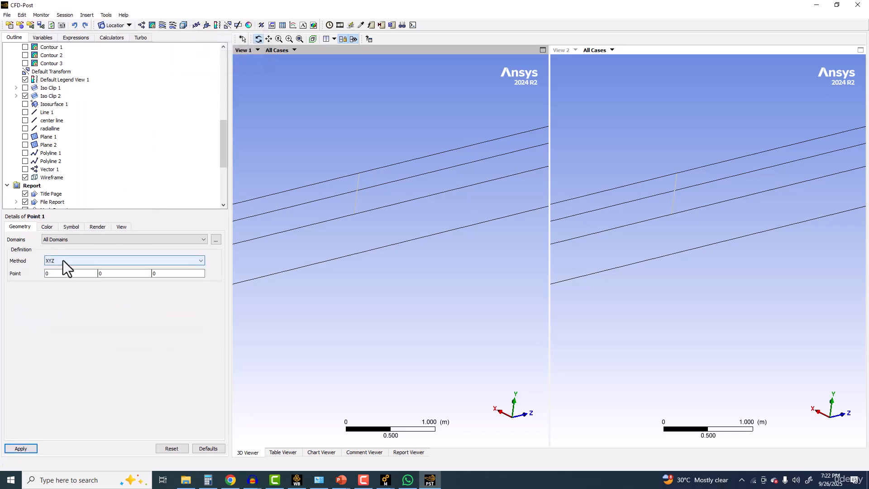
{"action": "left_click", "coordinate": [68, 240]}
{"action": "left_click", "coordinate": [69, 239]}
{"action": "left_click", "coordinate": [67, 261]}
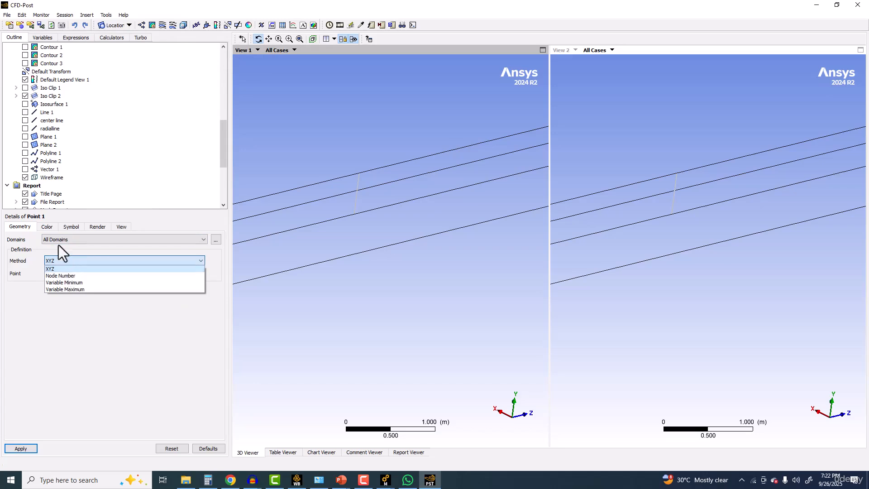
Step: Start a new polyline with the Boundary Intersection method on all domains and examine the available boundaries
{"action": "left_click", "coordinate": [106, 15]}
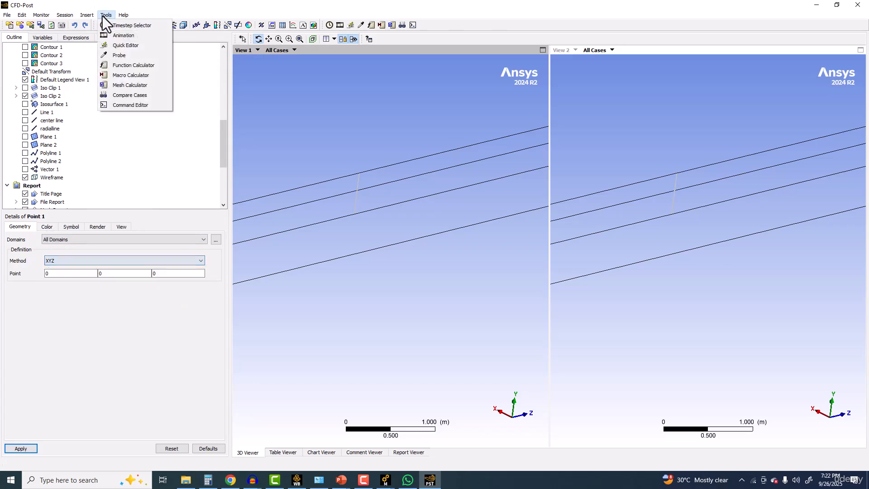
{"action": "mouse_move", "coordinate": [88, 16]}
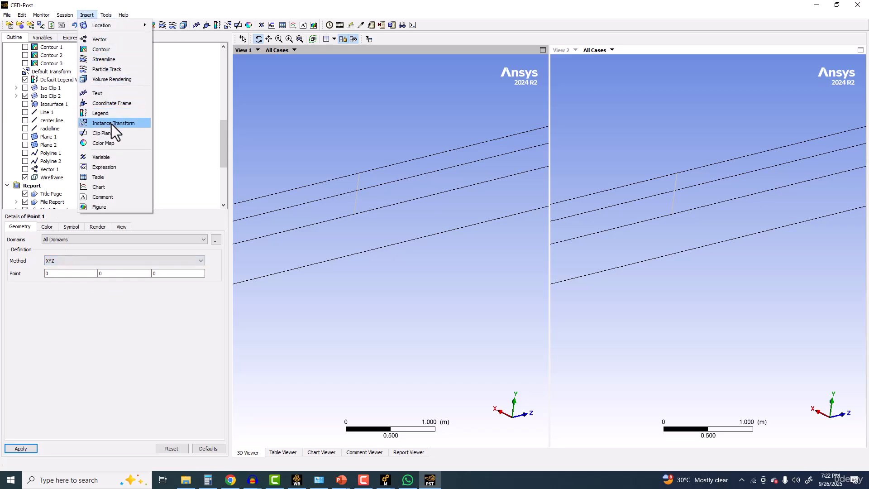
{"action": "mouse_move", "coordinate": [119, 25]}
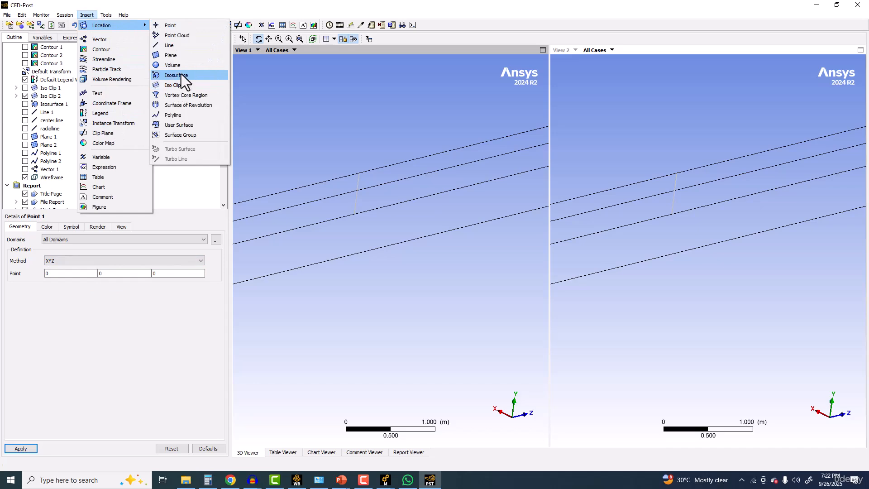
{"action": "left_click", "coordinate": [181, 115]}
{"action": "left_click", "coordinate": [203, 153]}
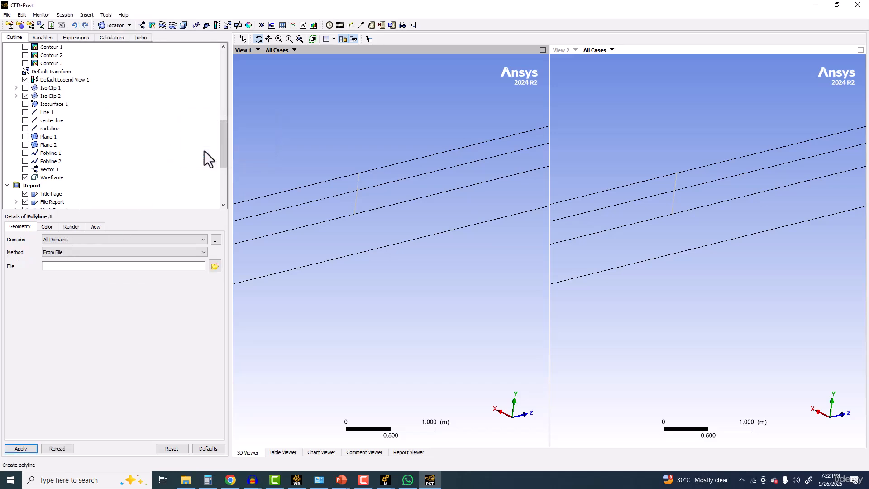
{"action": "left_click", "coordinate": [66, 253]}
{"action": "left_click", "coordinate": [60, 267]}
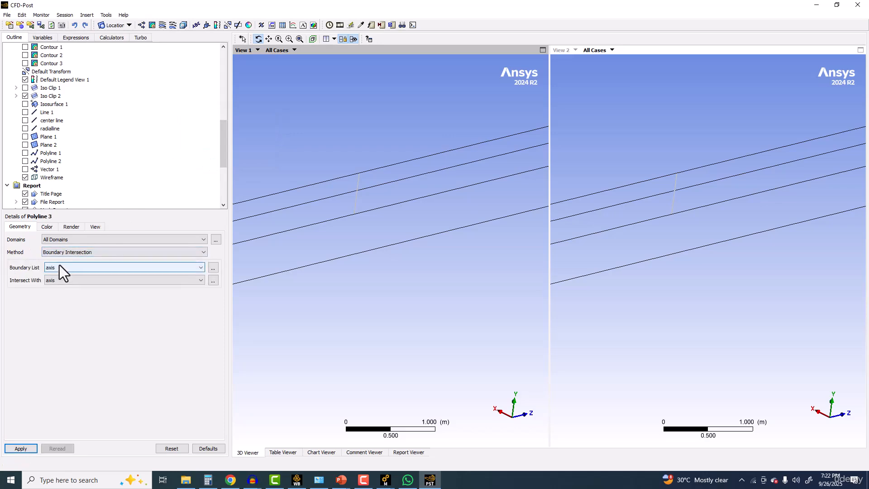
{"action": "left_click", "coordinate": [60, 270]}
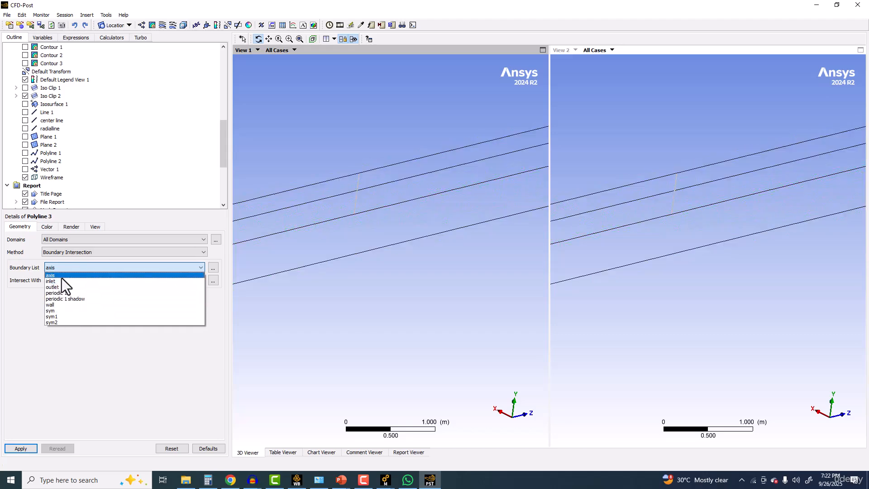
{"action": "left_click", "coordinate": [13, 318]}
Step: Start a new isosurface named Isosurface 2 and examine its variable options
{"action": "left_click", "coordinate": [114, 26]}
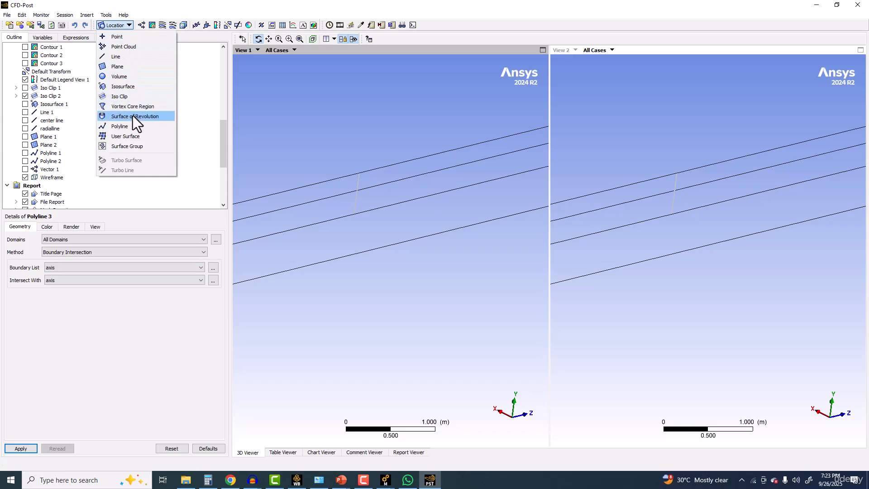
{"action": "left_click", "coordinate": [118, 86]}
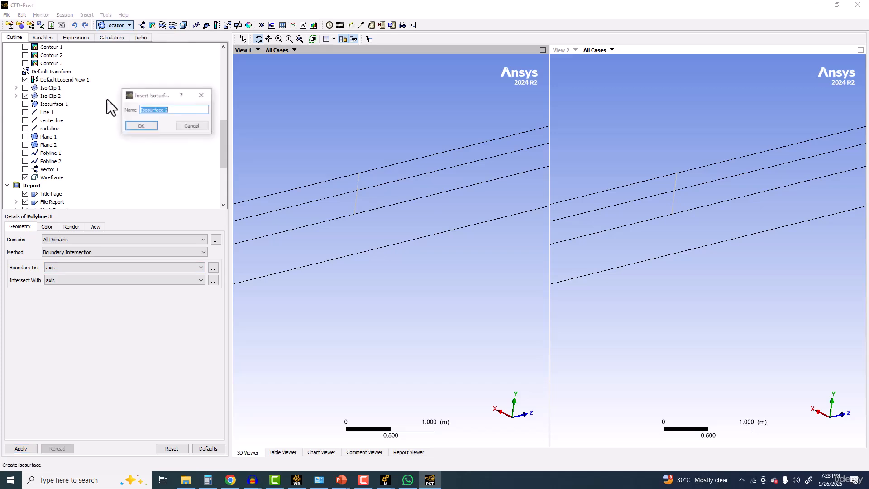
{"action": "left_click", "coordinate": [145, 127]}
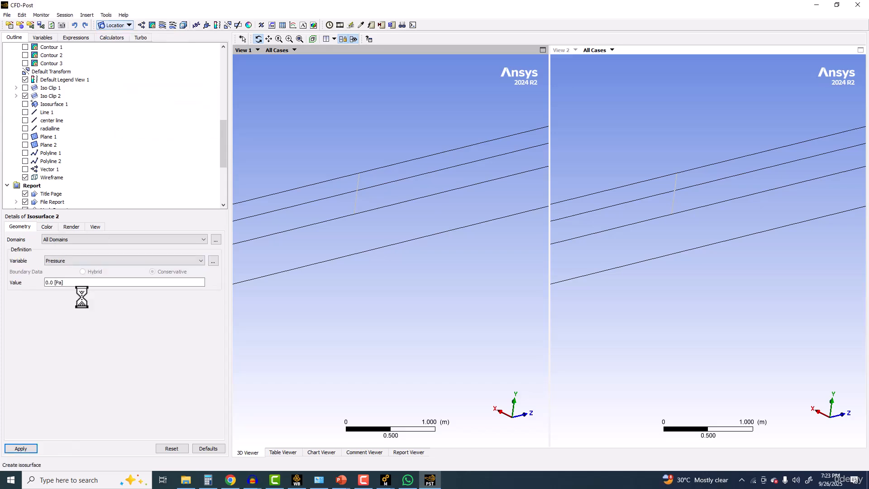
{"action": "left_click", "coordinate": [65, 261]}
Step: Insert a point named Point 1 on all domains at XYZ coordinates (0, 0.5, 35)
{"action": "left_click", "coordinate": [127, 25]}
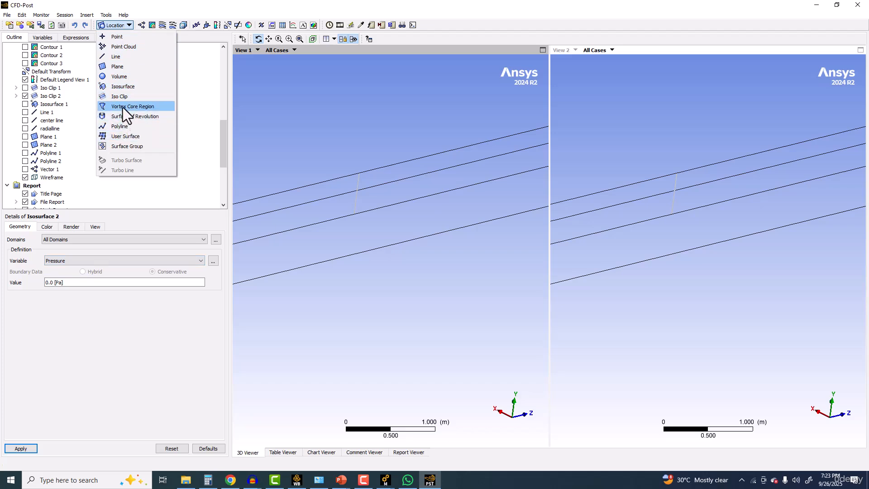
{"action": "left_click", "coordinate": [127, 36]}
{"action": "left_click", "coordinate": [153, 72]}
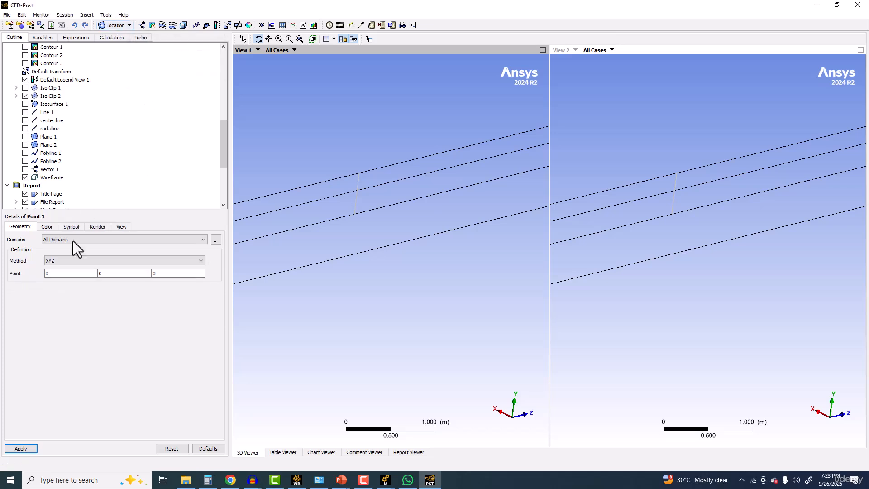
{"action": "key", "text": "Tab"}
{"action": "key", "text": "Tab"}
{"action": "type", "text": "35"}
{"action": "left_click", "coordinate": [119, 274]}
{"action": "type", "text": ".5"}
{"action": "left_click", "coordinate": [33, 448]}
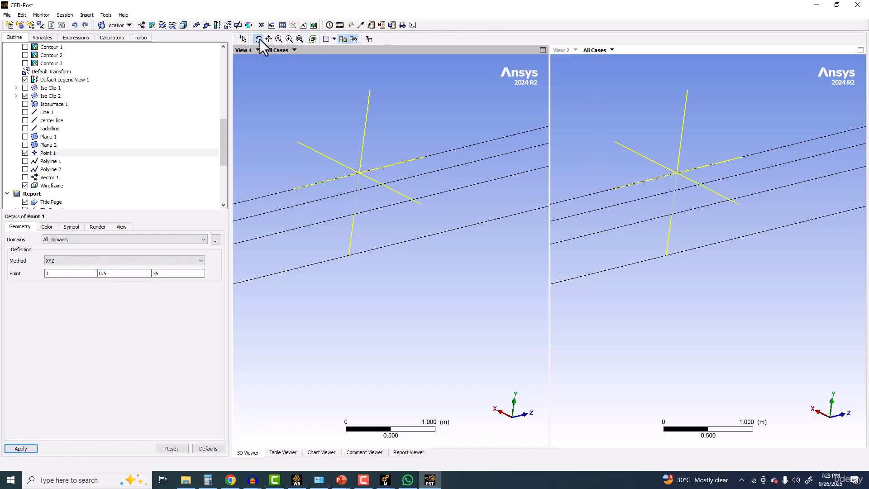
Step: Insert a new table named Table 2 and place the Coeffoffriction expression in cell A1
{"action": "left_click", "coordinate": [281, 26]}
{"action": "left_click", "coordinate": [310, 61]}
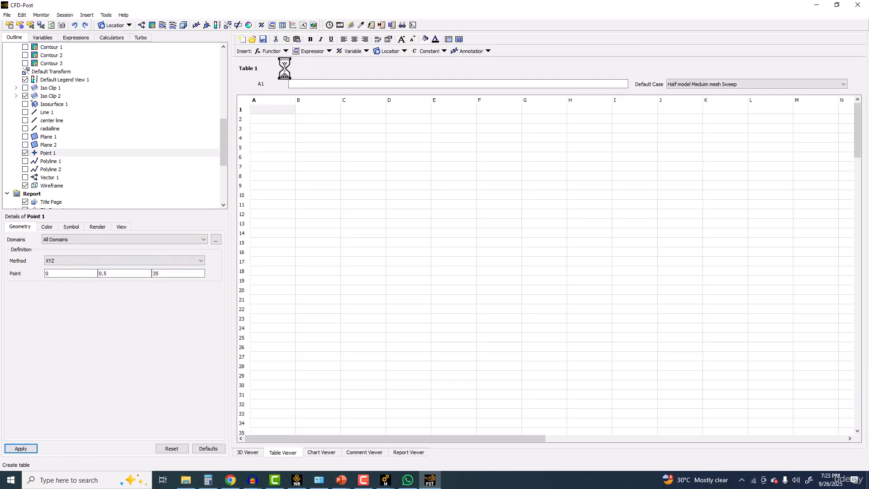
{"action": "right_click", "coordinate": [309, 84]}
{"action": "mouse_move", "coordinate": [338, 91]}
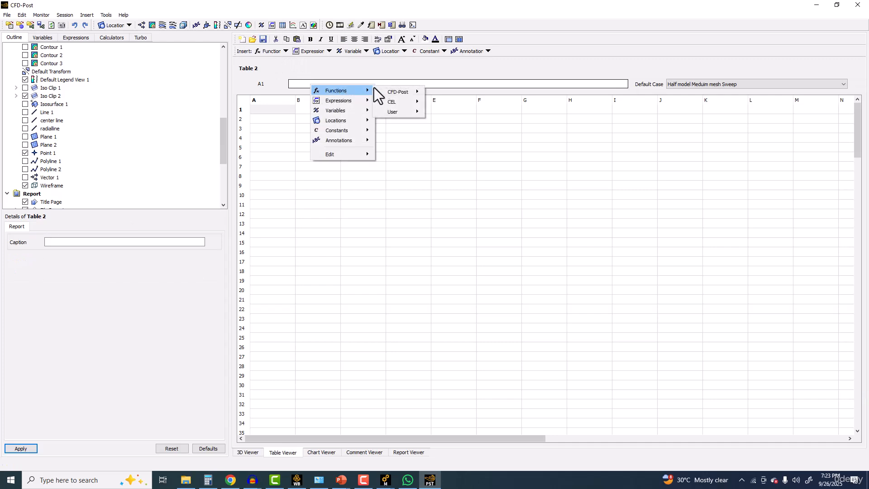
{"action": "mouse_move", "coordinate": [403, 93]}
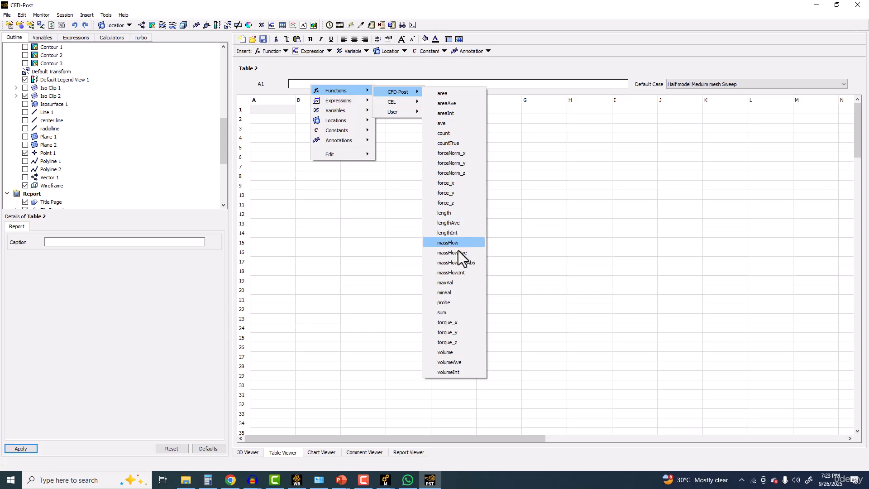
{"action": "mouse_move", "coordinate": [361, 103]}
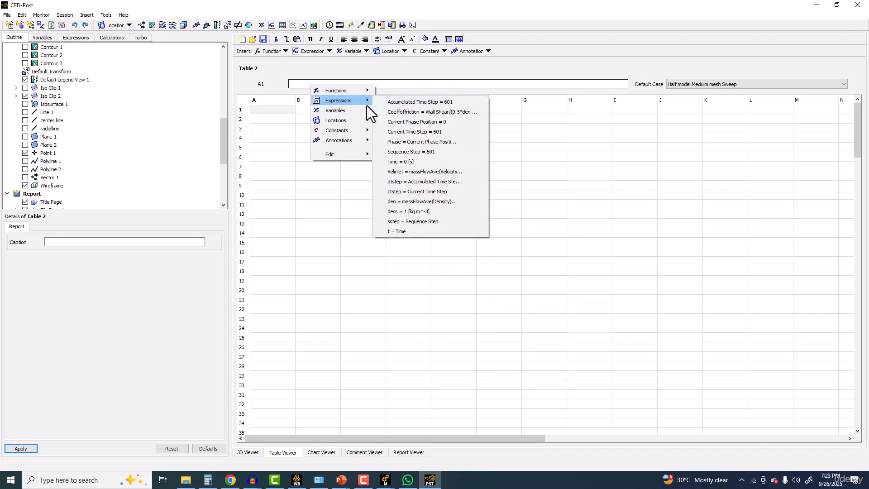
{"action": "left_click", "coordinate": [397, 112]}
Step: Clear the Coeffoffriction expression from cell A1 of Table 2
{"action": "right_click", "coordinate": [348, 86]}
{"action": "left_click", "coordinate": [329, 85]}
{"action": "left_click_drag", "start_coordinate": [328, 85], "coordinate": [251, 82]}
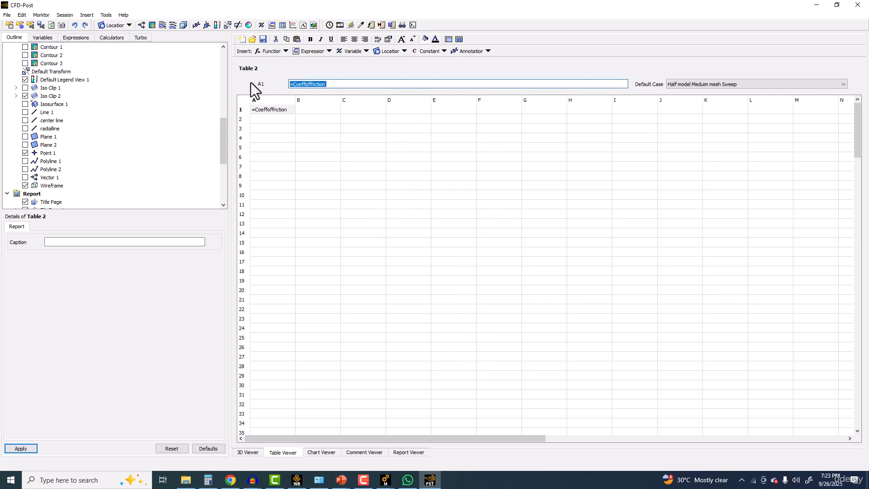
{"action": "key", "text": "BackSpace"}
{"action": "left_click", "coordinate": [278, 109]}
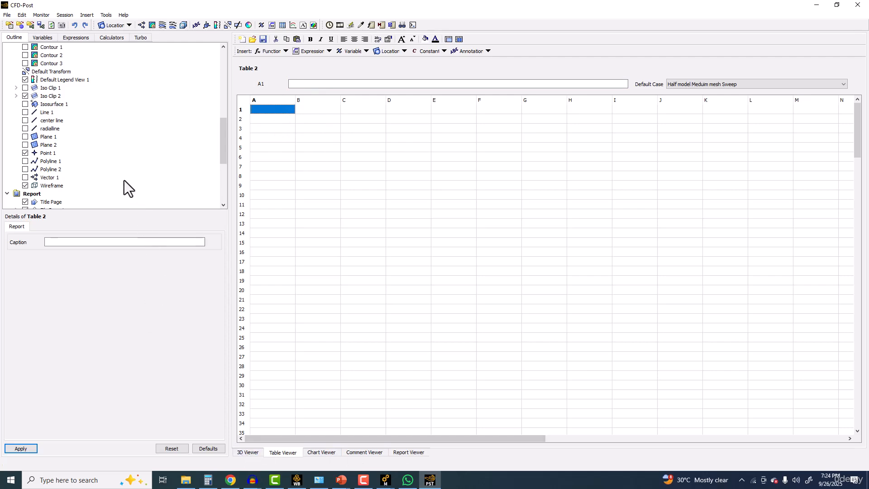
Step: Switch to Workbench and open the Results cell of the Copy of Mesh indpendece study system
{"action": "scroll", "coordinate": [124, 180], "scroll_direction": "down", "scroll_amount": 4}
{"action": "left_click", "coordinate": [66, 185]}
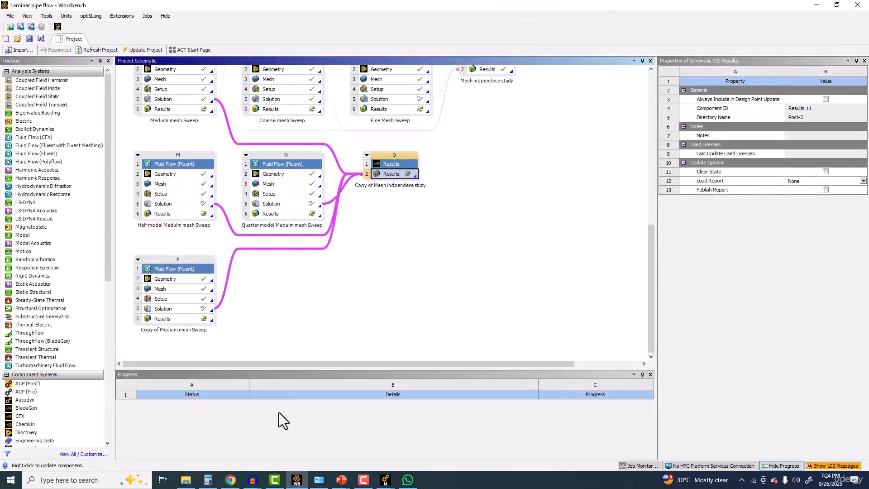
{"action": "double_click", "coordinate": [385, 175]}
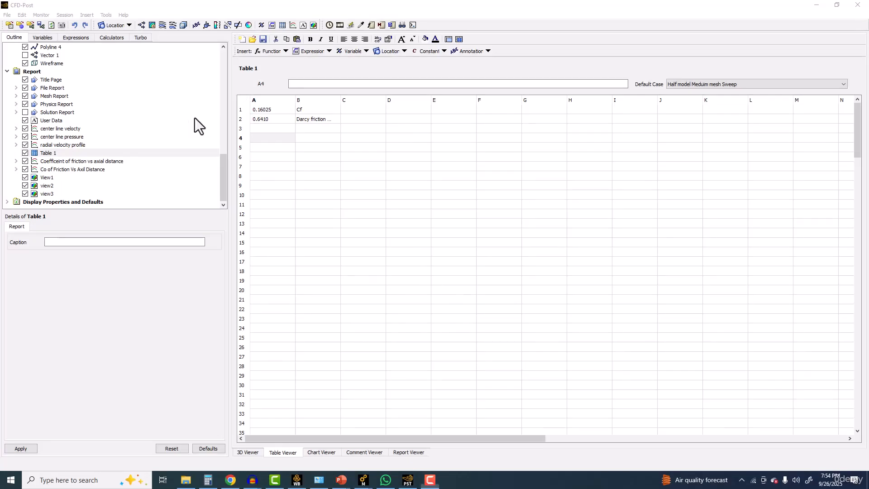
Step: Review the geometry definitions of Plane 2, Plane 1 and Plane 3
{"action": "scroll", "coordinate": [52, 158], "scroll_direction": "up", "scroll_amount": 3}
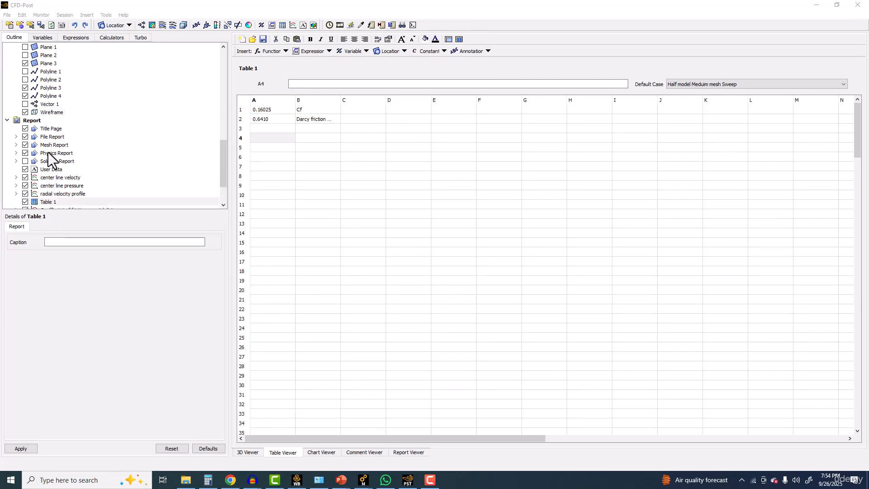
{"action": "scroll", "coordinate": [48, 94], "scroll_direction": "up", "scroll_amount": 1}
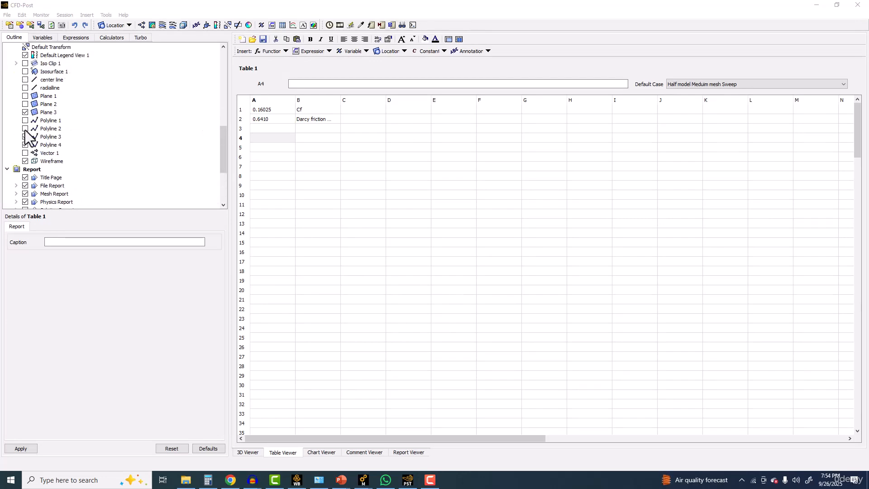
{"action": "left_click", "coordinate": [49, 104]}
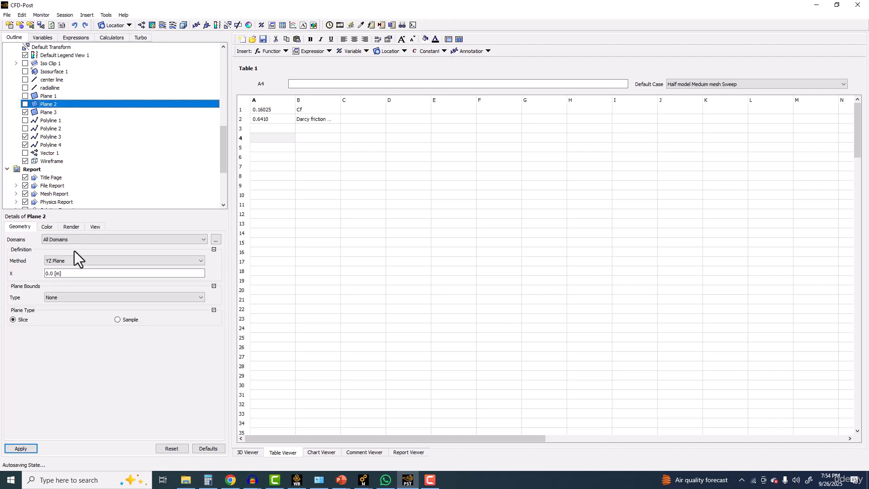
{"action": "left_click", "coordinate": [51, 96]}
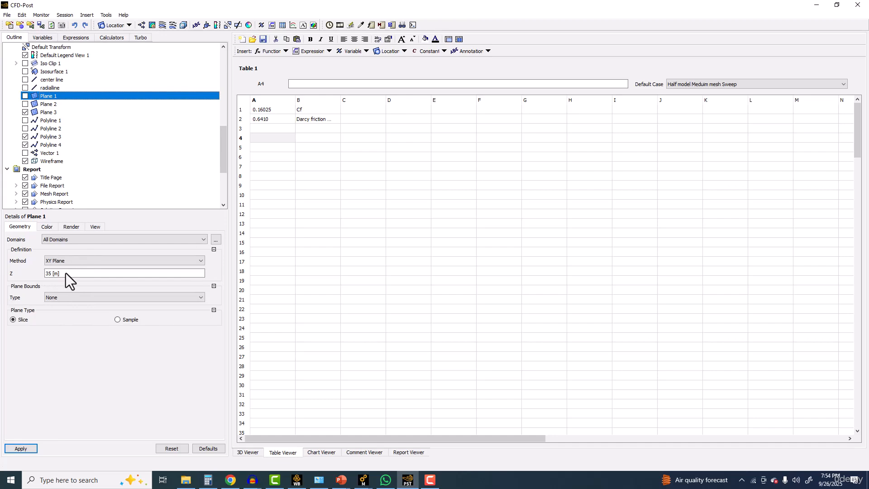
{"action": "left_click", "coordinate": [47, 112]}
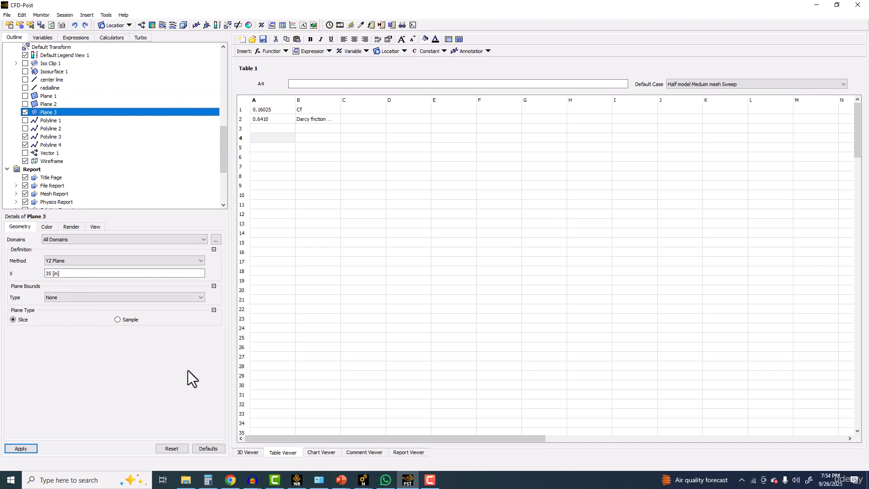
Step: Inspect Polyline 4's boundary intersection definition and toggle its visibility to locate it on the model in the 3D view
{"action": "left_click", "coordinate": [248, 452]}
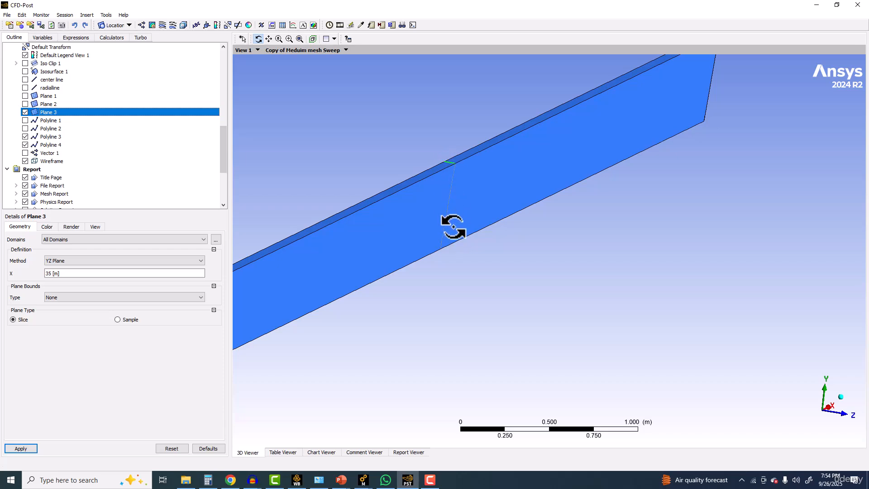
{"action": "scroll", "coordinate": [400, 128], "scroll_direction": "up", "scroll_amount": 4}
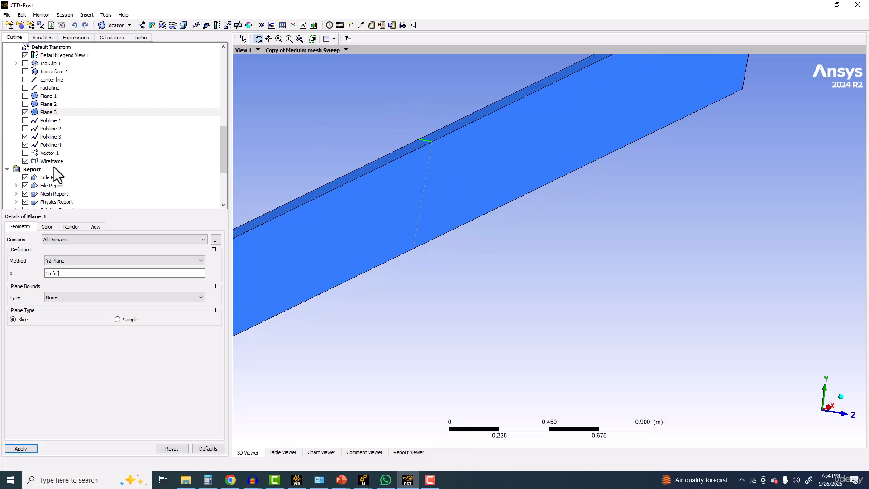
{"action": "left_click", "coordinate": [51, 144]}
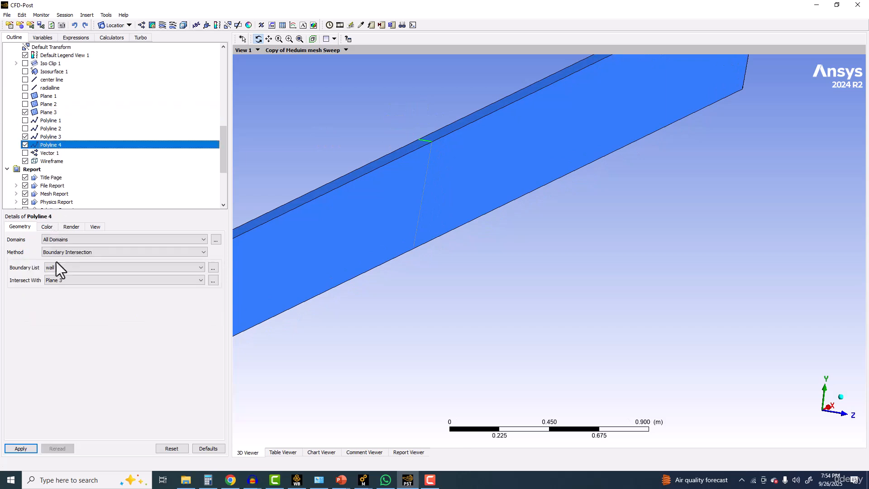
{"action": "scroll", "coordinate": [430, 138], "scroll_direction": "up", "scroll_amount": 3}
{"action": "scroll", "coordinate": [423, 137], "scroll_direction": "up", "scroll_amount": 3}
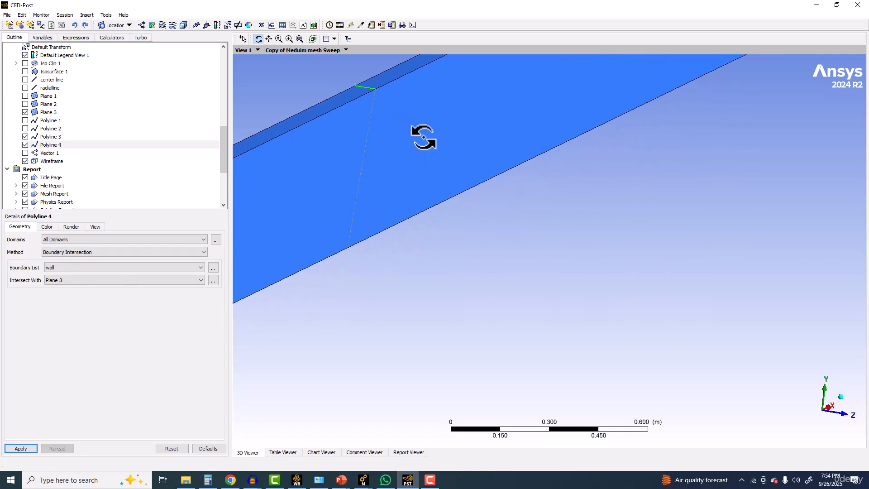
{"action": "middle_click_drag", "start_coordinate": [357, 119], "coordinate": [447, 241], "text": "ctrl"}
{"action": "scroll", "coordinate": [447, 241], "scroll_direction": "up", "scroll_amount": 4}
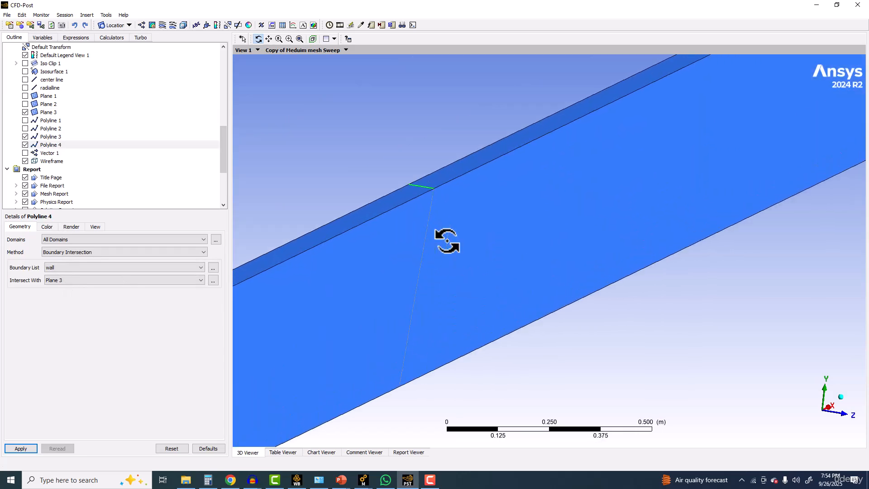
{"action": "left_click", "coordinate": [25, 148]}
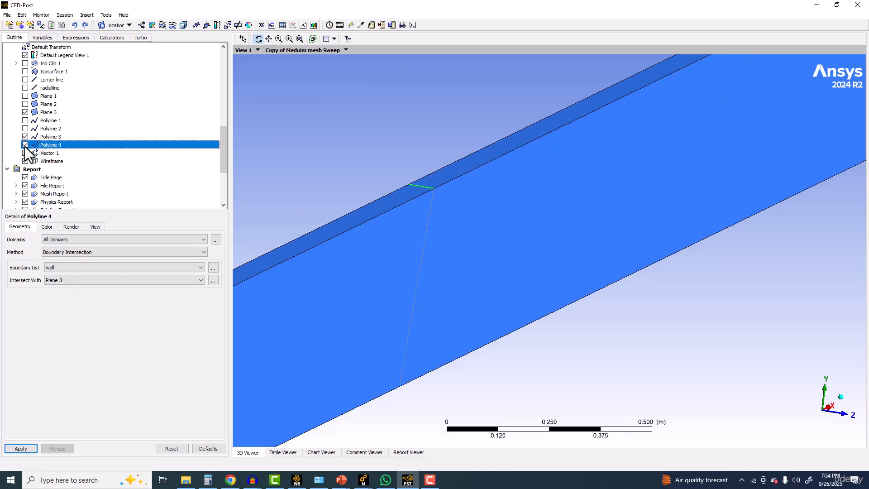
{"action": "left_click", "coordinate": [25, 145]}
{"action": "left_click", "coordinate": [25, 145]}
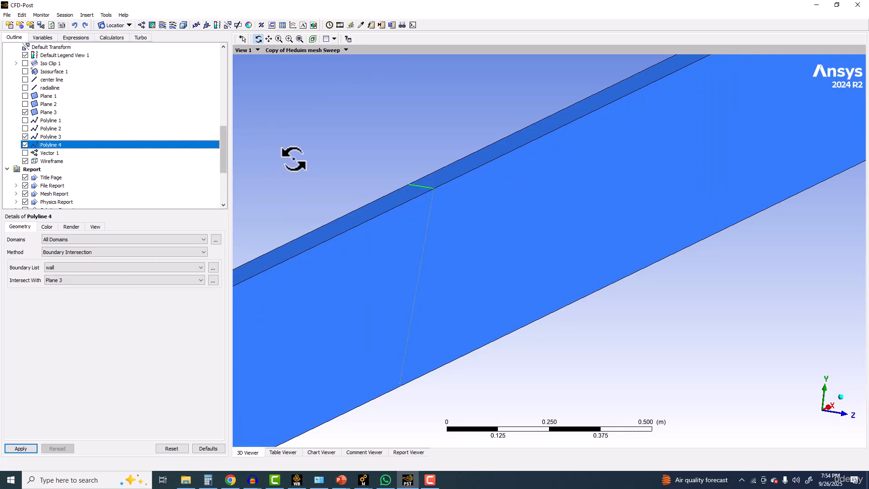
Step: Create a new table named Table 2 and insert the CFD-Post function lengthAve in cell A1
{"action": "left_click", "coordinate": [282, 25]}
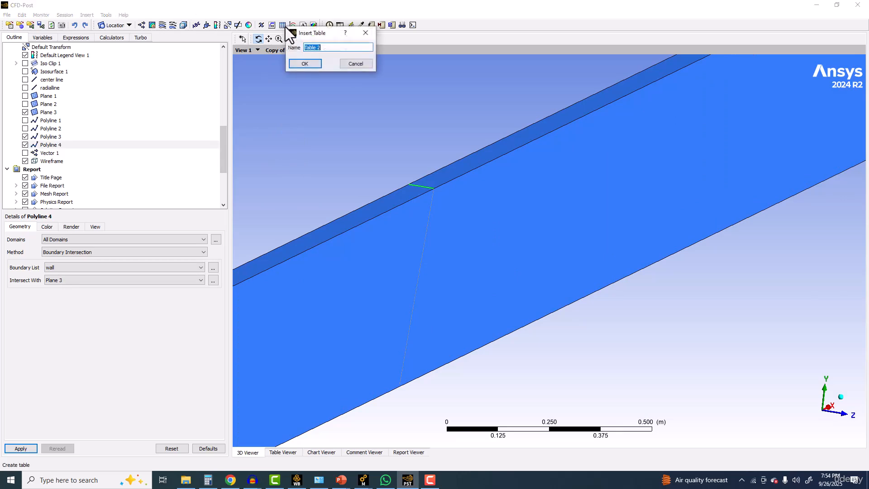
{"action": "left_click", "coordinate": [316, 62]}
{"action": "right_click", "coordinate": [302, 84]}
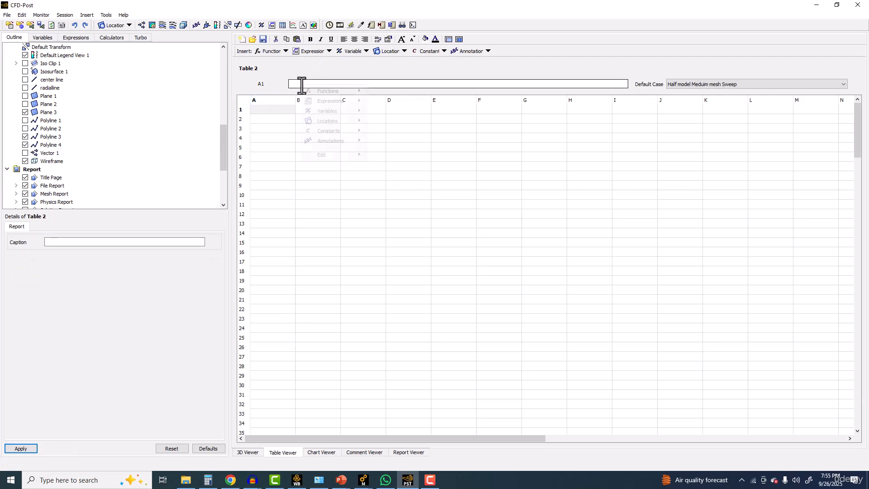
{"action": "mouse_move", "coordinate": [324, 91]}
{"action": "mouse_move", "coordinate": [398, 92]}
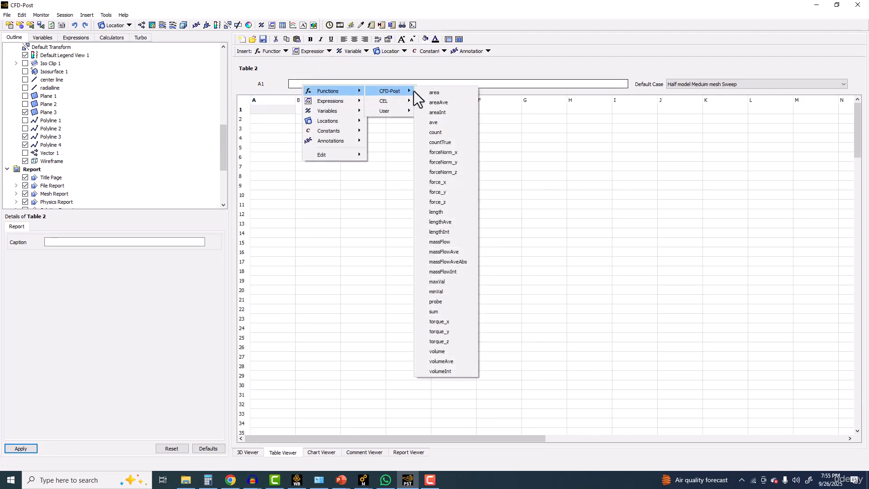
{"action": "left_click", "coordinate": [446, 222]}
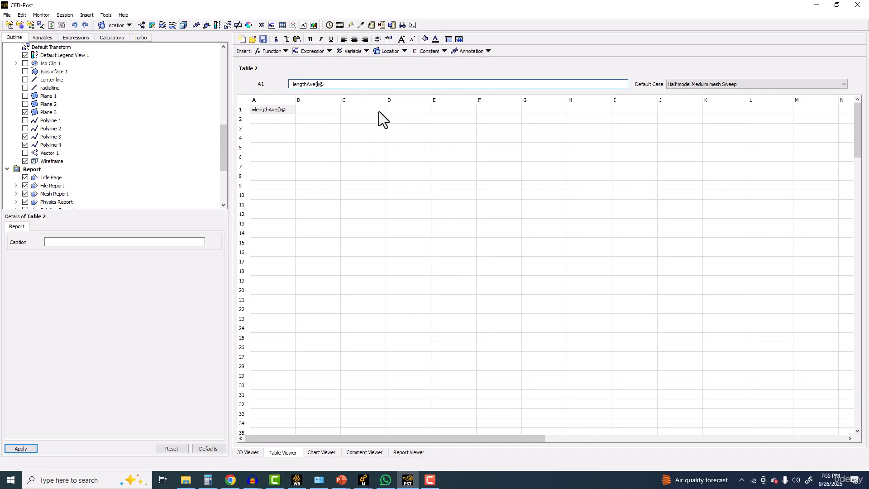
Step: Complete cell A1's lengthAve formula with the Coeffoffriction expression at location Polyline 4 and evaluate it
{"action": "right_click", "coordinate": [315, 83]}
{"action": "mouse_move", "coordinate": [343, 100]}
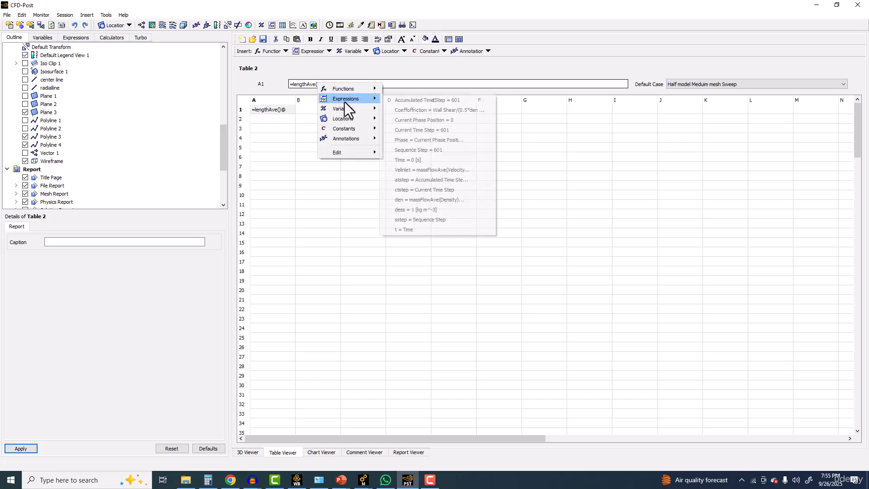
{"action": "left_click", "coordinate": [411, 110]}
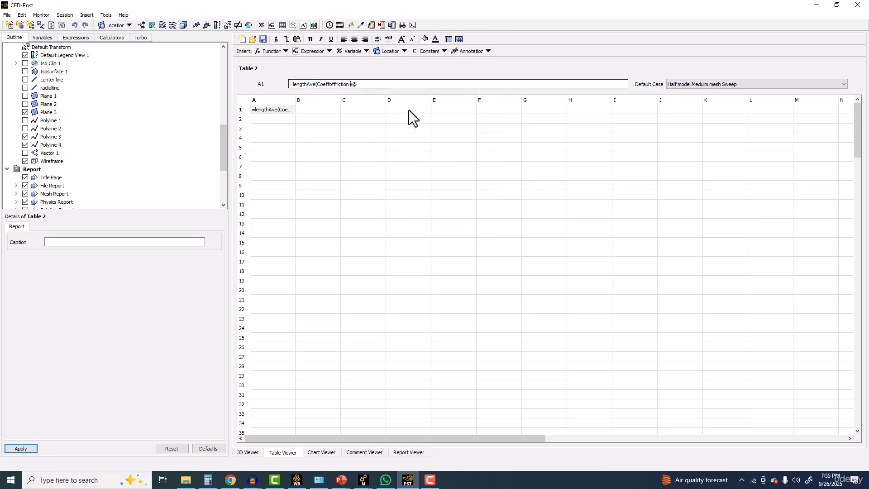
{"action": "right_click", "coordinate": [371, 84]}
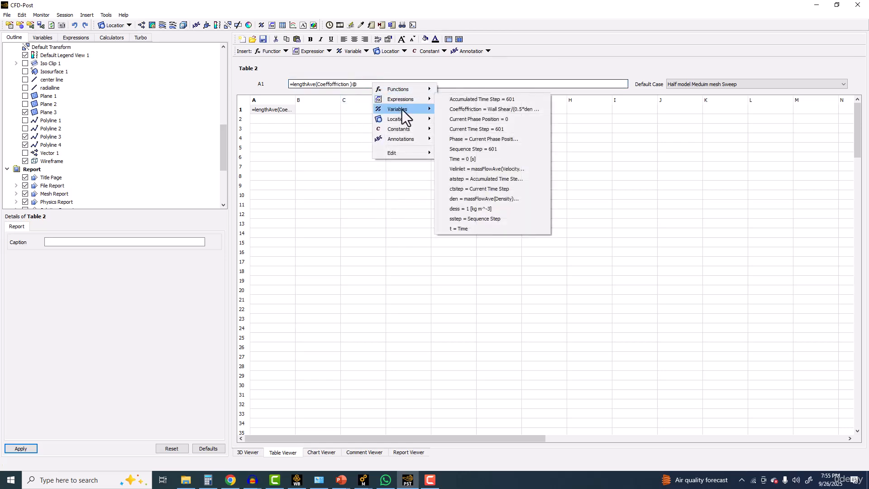
{"action": "mouse_move", "coordinate": [405, 117]}
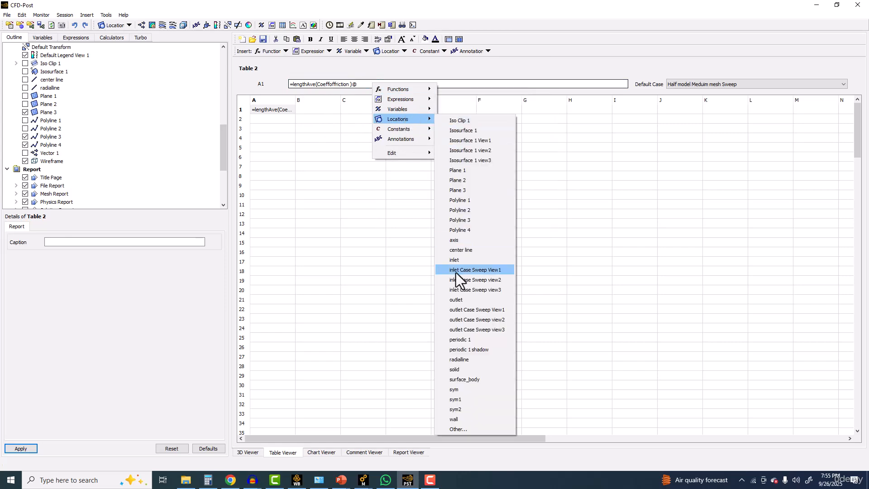
{"action": "left_click", "coordinate": [463, 230]}
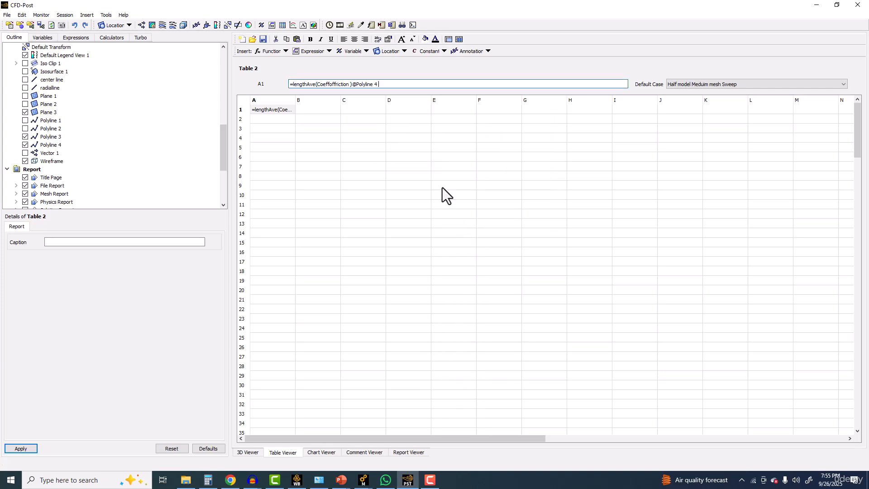
{"action": "key", "text": "Return"}
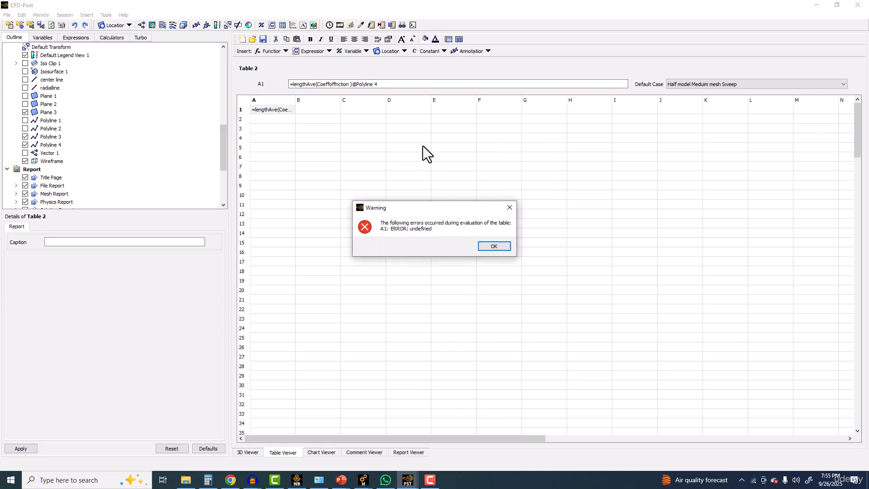
{"action": "left_click", "coordinate": [494, 246]}
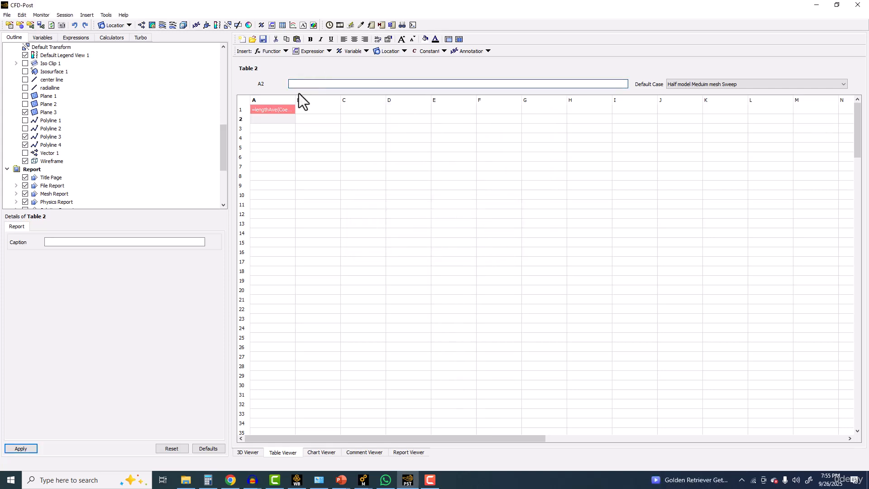
{"action": "left_click", "coordinate": [480, 245]}
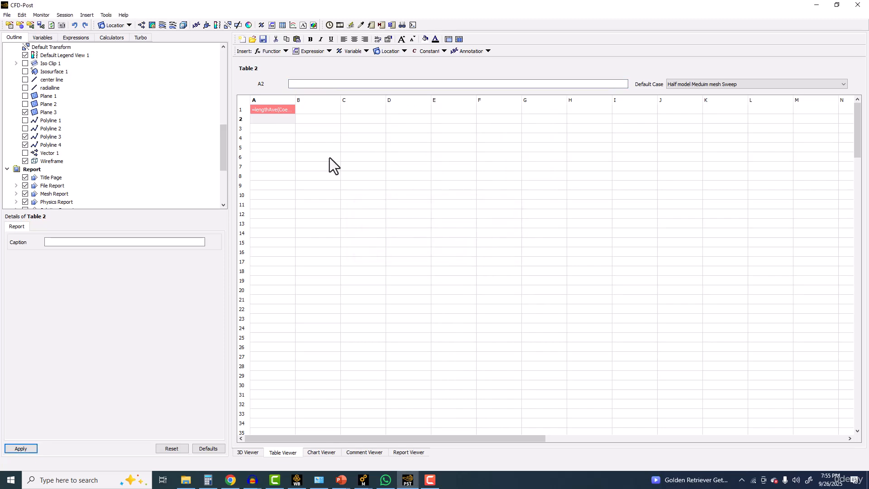
Step: Return to the 3D view of Polyline 4 and hide Polyline 3 and Plane 3
{"action": "left_click", "coordinate": [48, 145]}
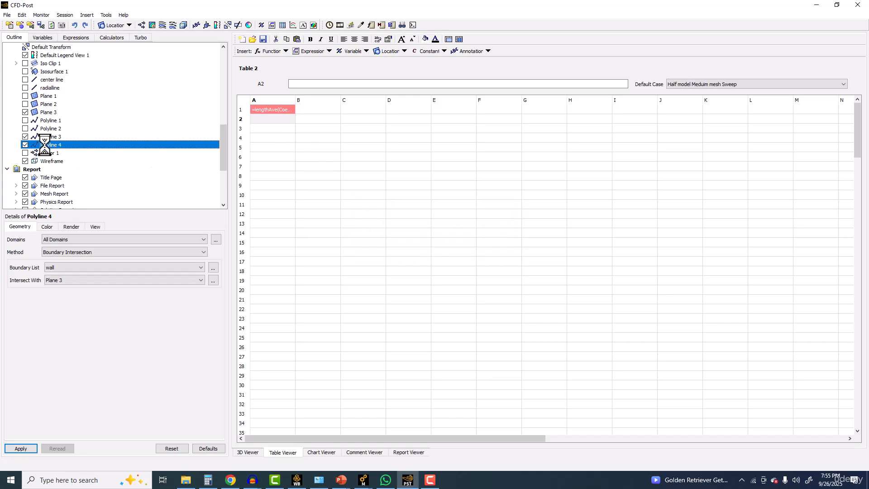
{"action": "left_click", "coordinate": [248, 452]}
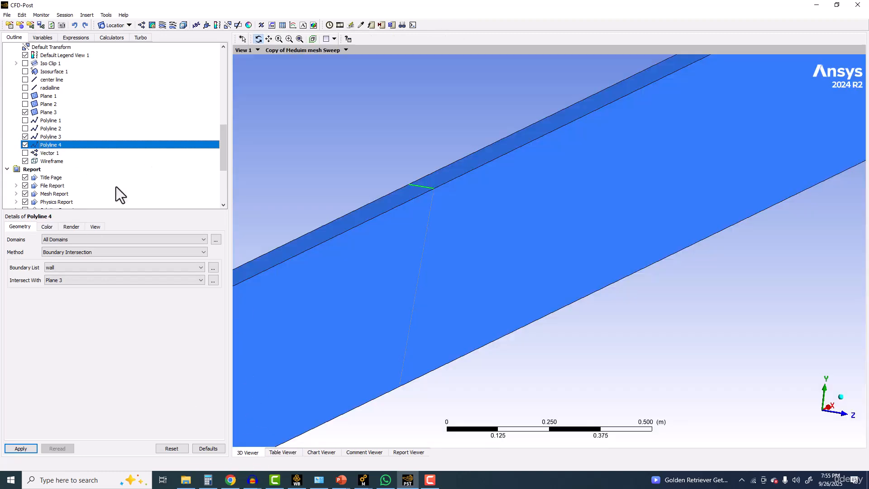
{"action": "left_click", "coordinate": [26, 137]}
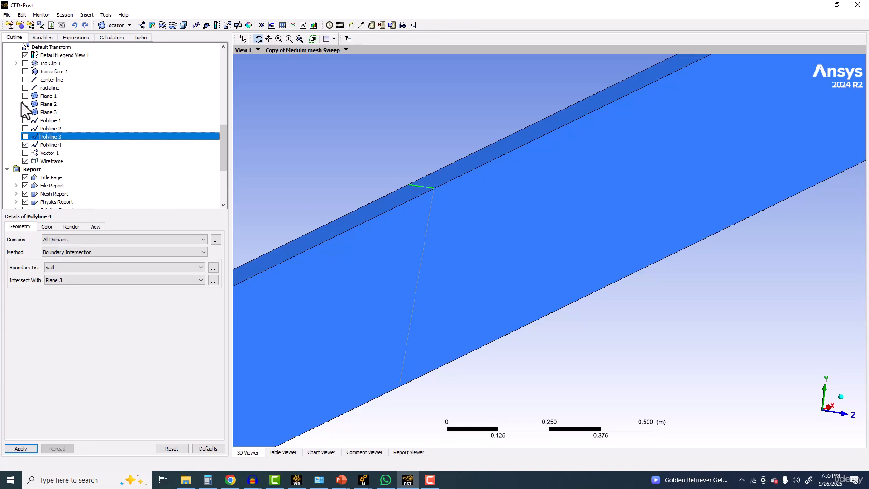
Step: Hide the wall, periodic 1 shadow and periodic 1 boundaries of the Copy of Meduim mesh Sweep case
{"action": "scroll", "coordinate": [29, 102], "scroll_direction": "up", "scroll_amount": 6}
{"action": "scroll", "coordinate": [30, 102], "scroll_direction": "up", "scroll_amount": 5}
{"action": "left_click", "coordinate": [43, 121]}
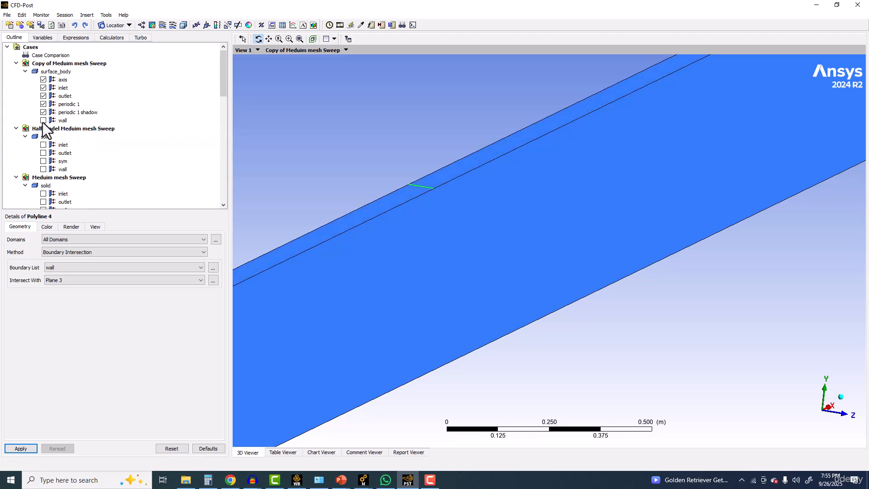
{"action": "left_click", "coordinate": [44, 112]}
{"action": "left_click", "coordinate": [44, 105]}
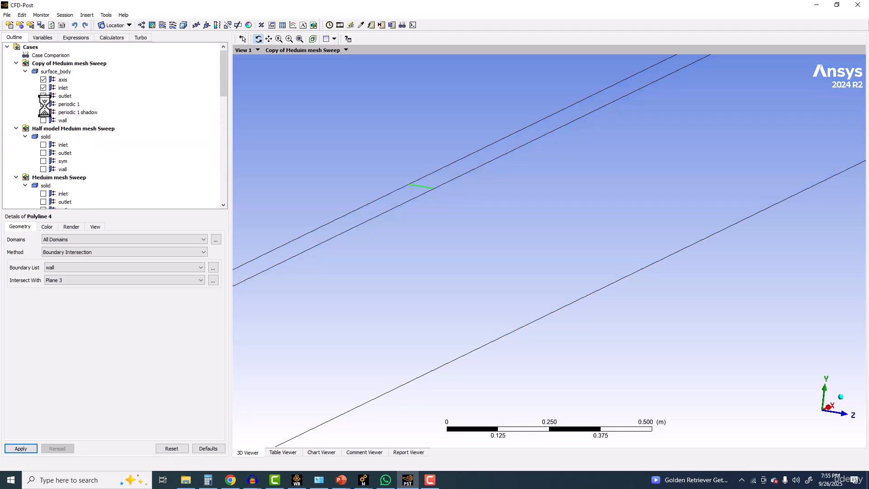
Step: Toggle Polyline 4's visibility to inspect where it lies on the wireframe, and check Polyline 3's geometry definition
{"action": "scroll", "coordinate": [82, 145], "scroll_direction": "down", "scroll_amount": 9}
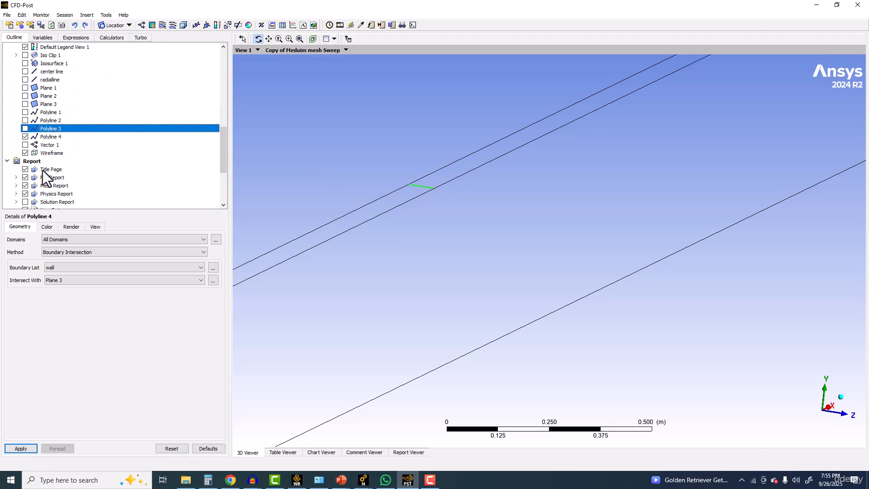
{"action": "left_click", "coordinate": [26, 137]}
{"action": "scroll", "coordinate": [356, 139], "scroll_direction": "up", "scroll_amount": 2}
{"action": "middle_click_drag", "start_coordinate": [358, 140], "coordinate": [356, 174]}
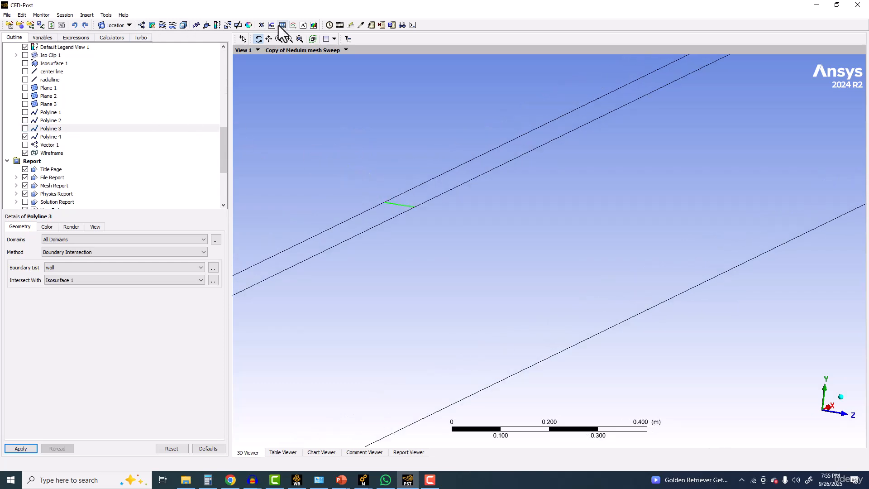
Step: Reopen Table 2 from the report items, dismissing the evaluation warning
{"action": "scroll", "coordinate": [4, 184], "scroll_direction": "down", "scroll_amount": 4}
{"action": "left_click", "coordinate": [45, 193]}
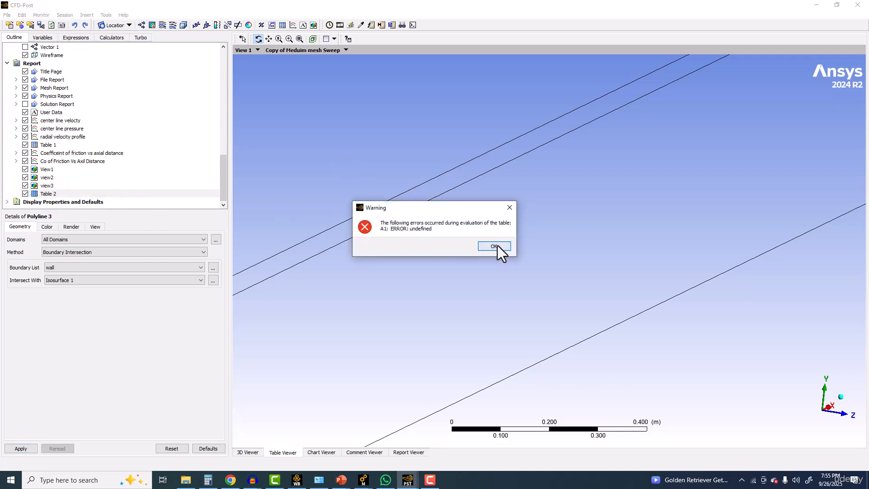
{"action": "left_click", "coordinate": [494, 245]}
{"action": "left_click", "coordinate": [494, 246]}
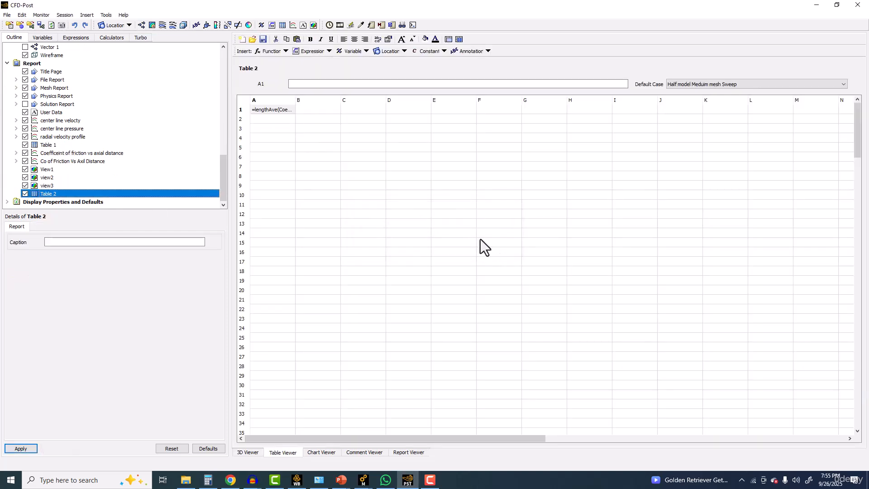
Step: Try to re-evaluate the unchanged lengthAve formula in cell A1
{"action": "left_click", "coordinate": [258, 109]}
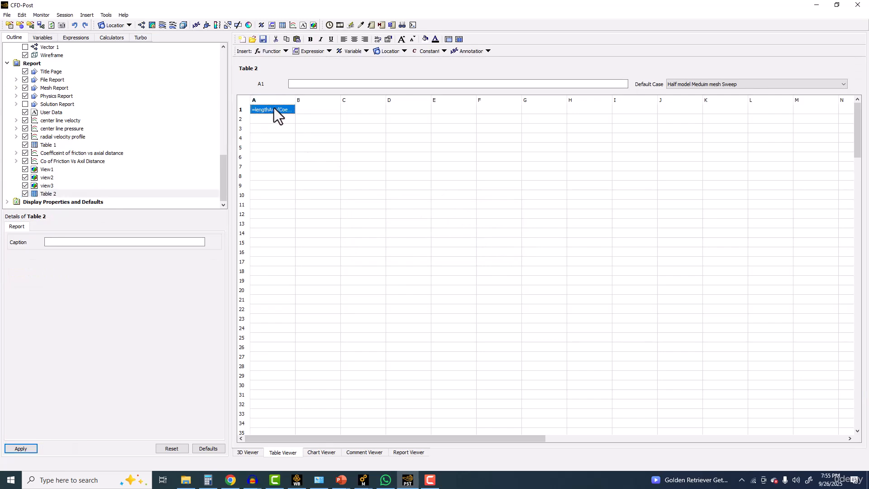
{"action": "double_click", "coordinate": [274, 109]}
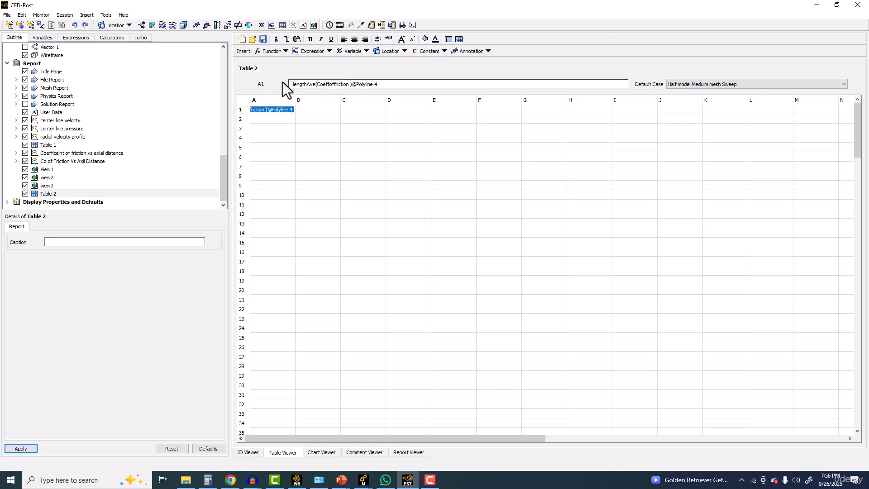
{"action": "left_click", "coordinate": [383, 85]}
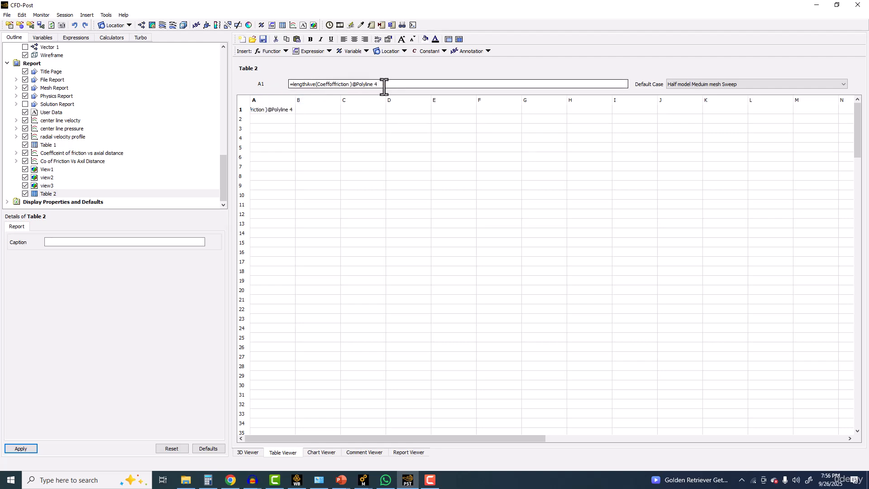
{"action": "key", "text": "Return"}
{"action": "left_click", "coordinate": [484, 246]}
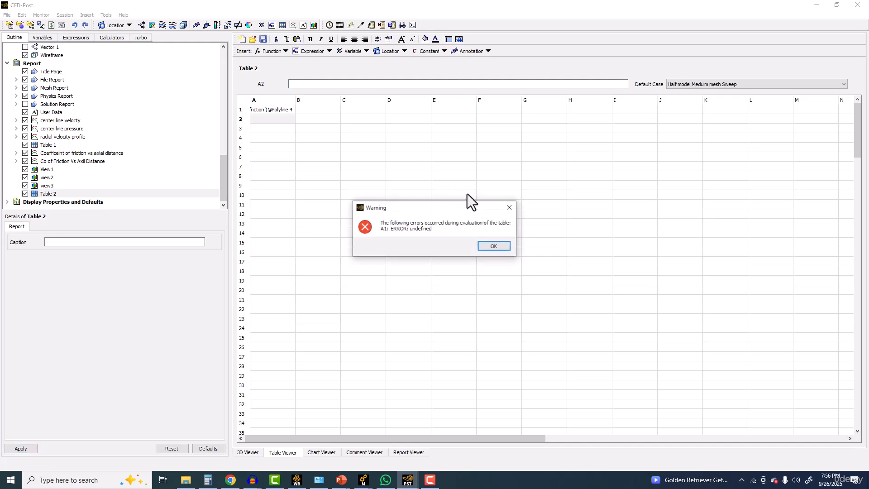
{"action": "left_click", "coordinate": [490, 247]}
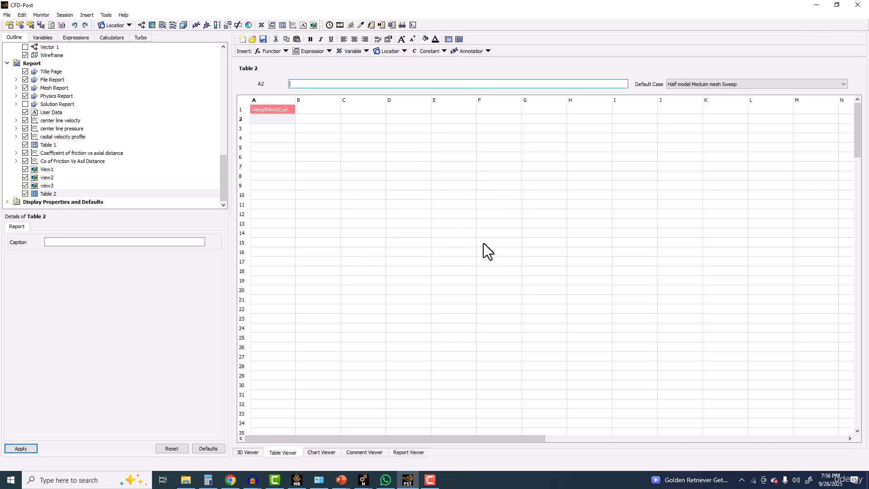
{"action": "right_click", "coordinate": [301, 84]}
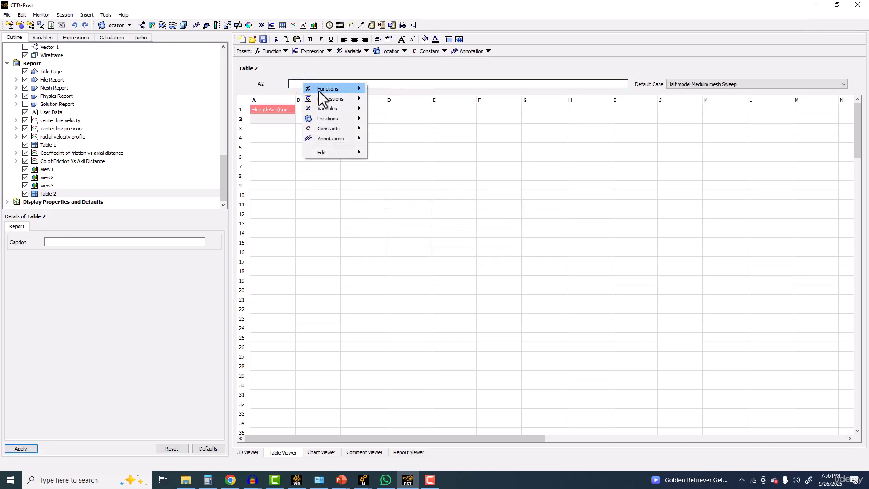
{"action": "mouse_move", "coordinate": [319, 97]}
{"action": "left_click", "coordinate": [265, 119]}
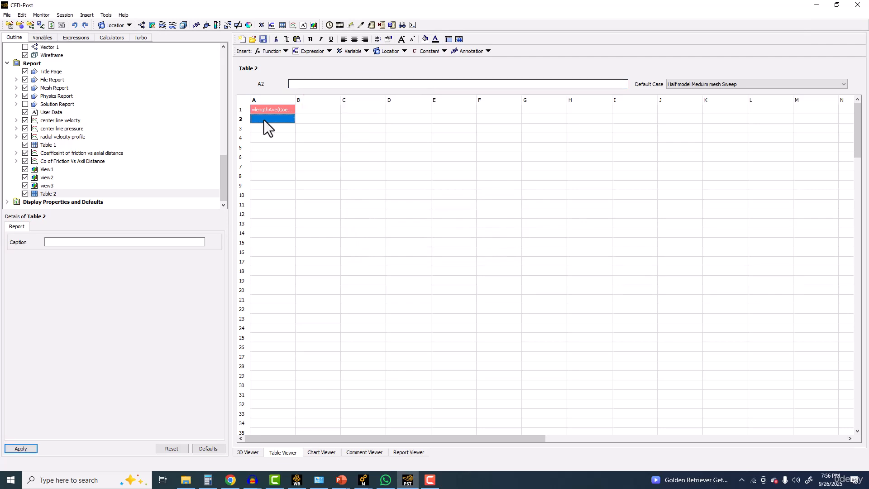
{"action": "right_click", "coordinate": [304, 85]}
{"action": "mouse_move", "coordinate": [325, 91]}
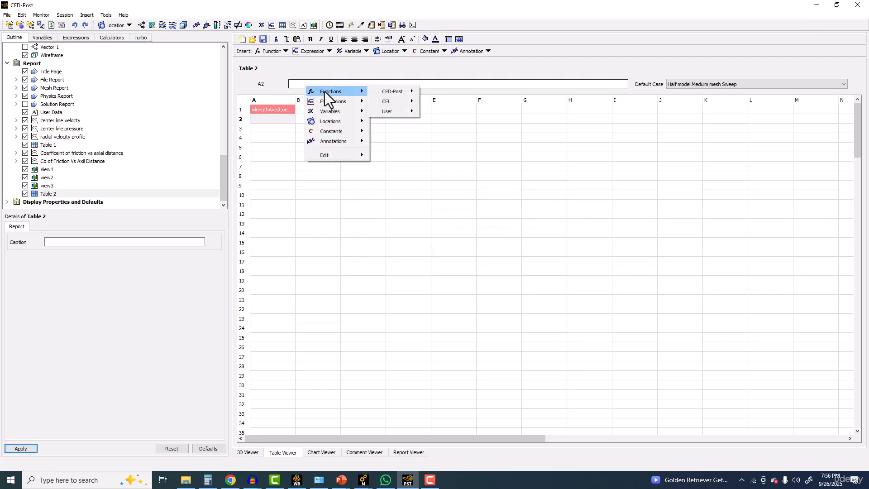
Step: Set Table 2's default case to Copy of Meduim mesh Sweep
{"action": "left_click", "coordinate": [711, 80]}
{"action": "left_click", "coordinate": [711, 79]}
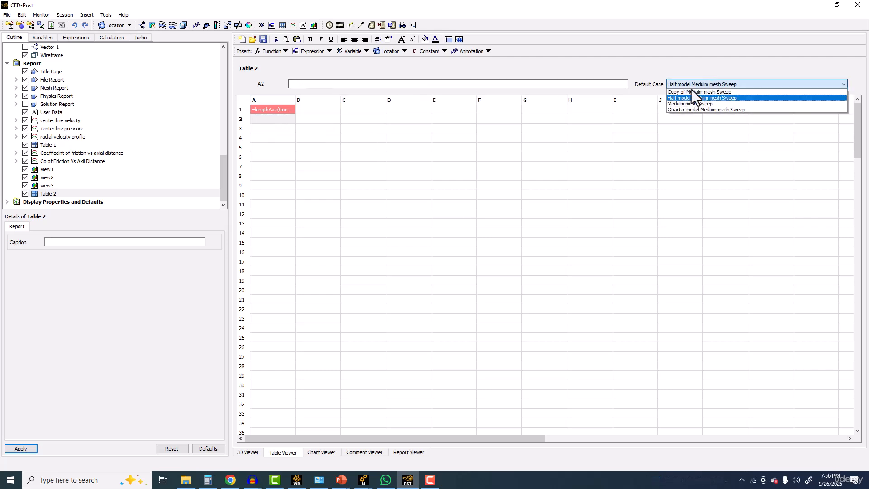
{"action": "left_click", "coordinate": [691, 88]}
{"action": "left_click", "coordinate": [687, 82]}
{"action": "left_click", "coordinate": [685, 92]}
Step: Format cell A1 to show its value in fixed decimal notation instead of scientific, with a precision of 3
{"action": "left_click", "coordinate": [274, 109]}
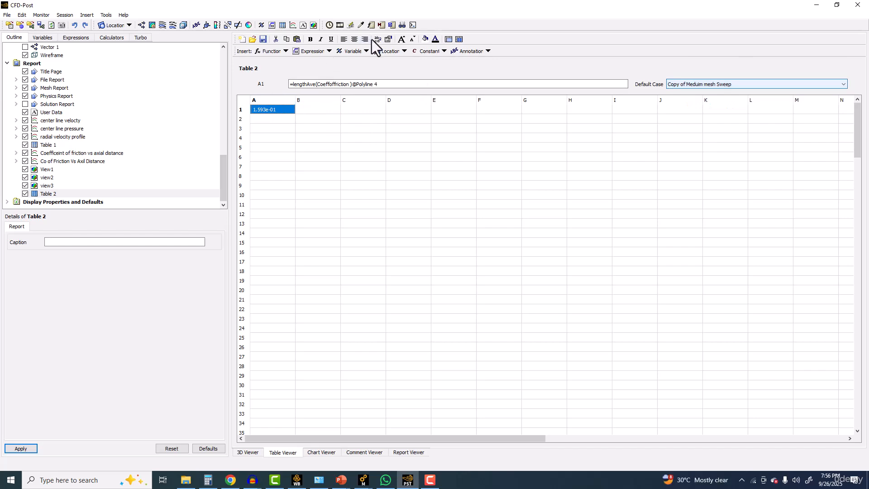
{"action": "left_click", "coordinate": [387, 39]}
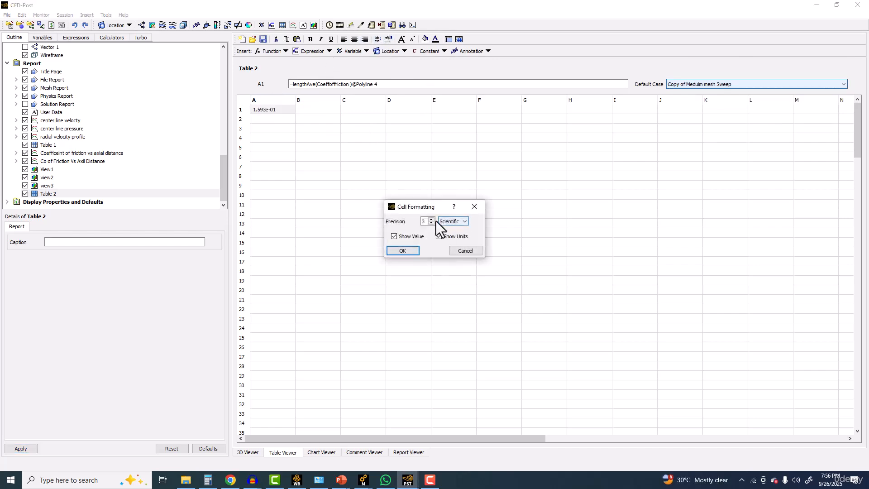
{"action": "left_click", "coordinate": [447, 232]}
{"action": "left_click", "coordinate": [397, 249]}
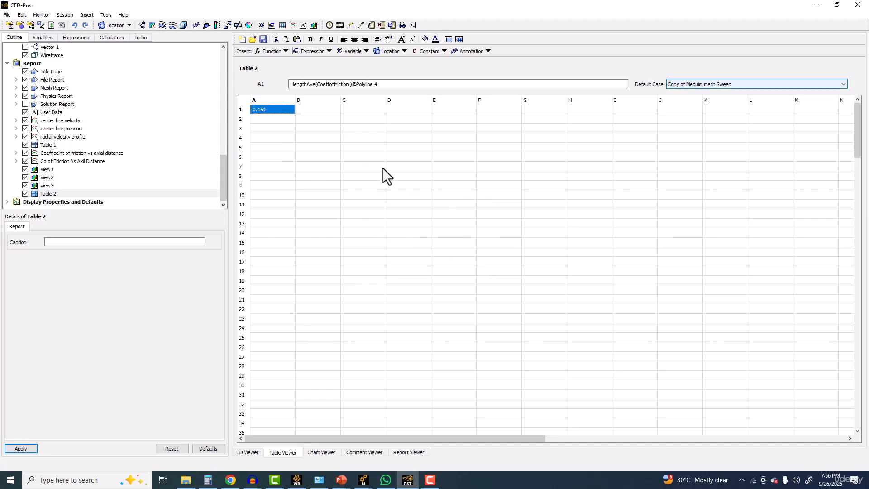
{"action": "left_click", "coordinate": [430, 479]}
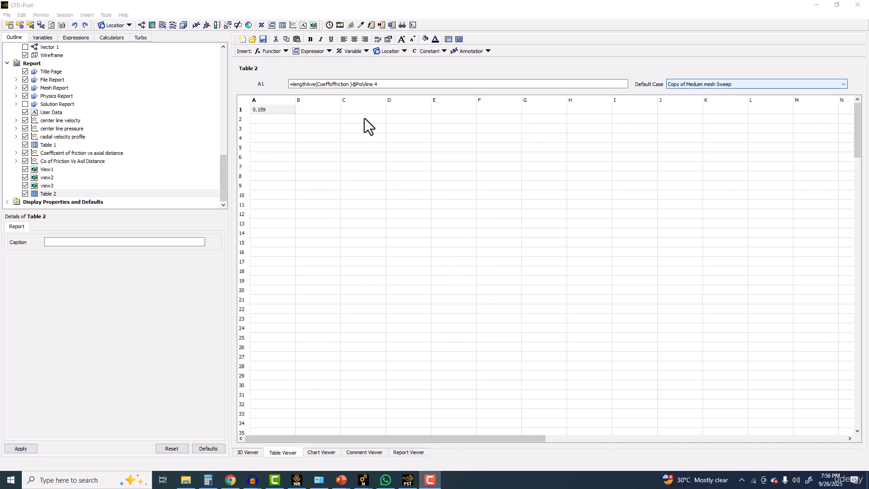